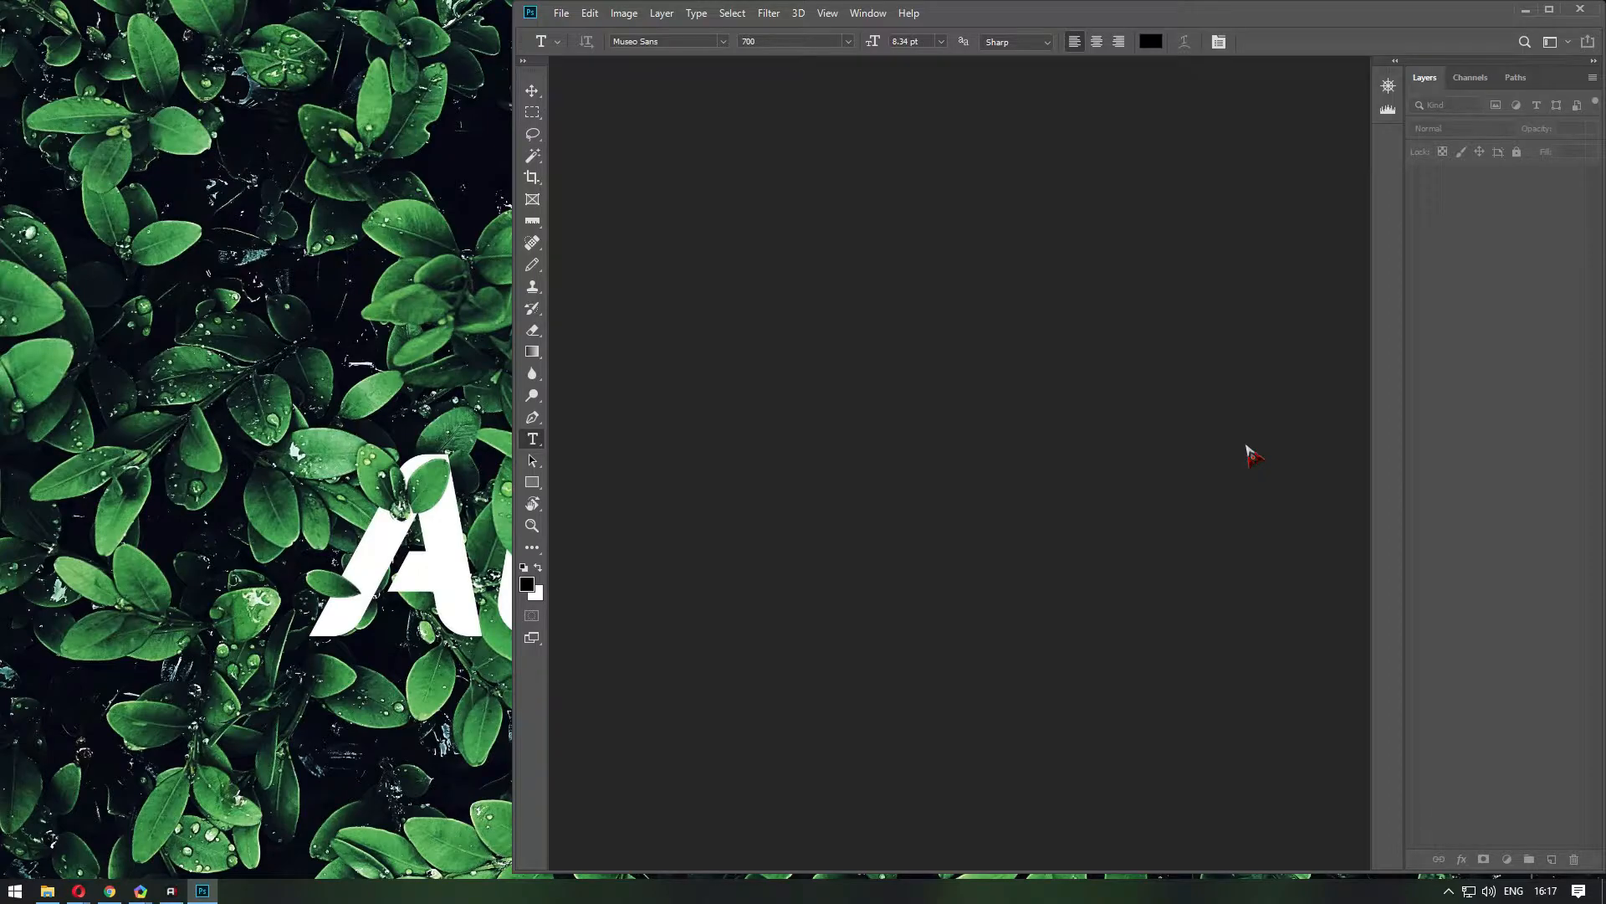
Create a new 300 × 100 cm landscape document at 72 pixels/inch in CMYK Color with a white background.
double_click(1383, 20)
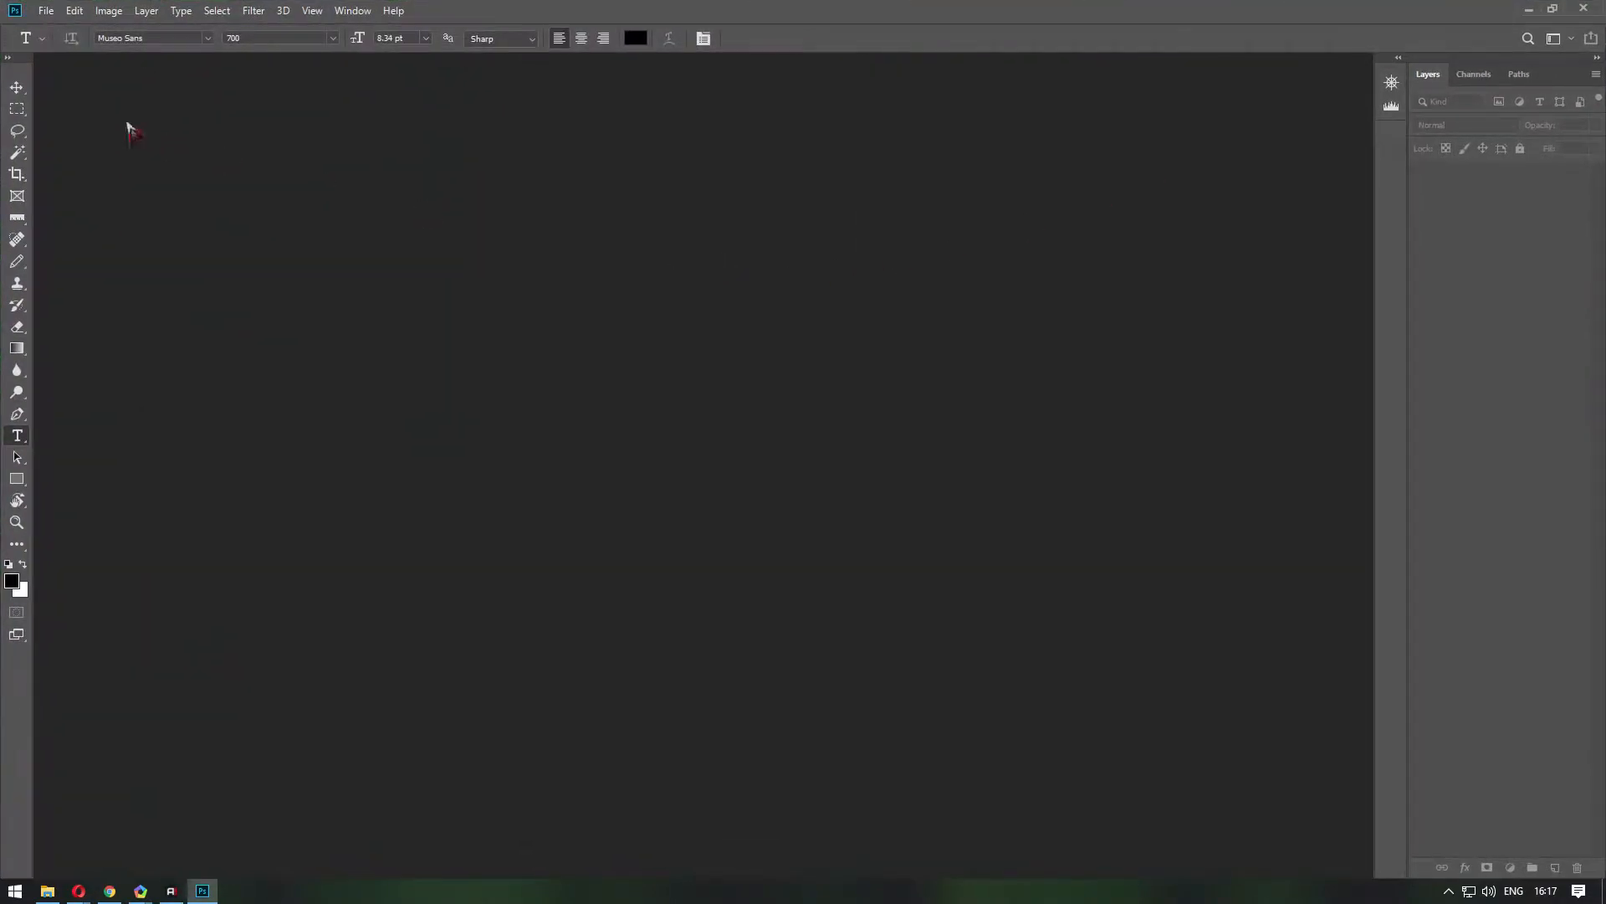
click(46, 12)
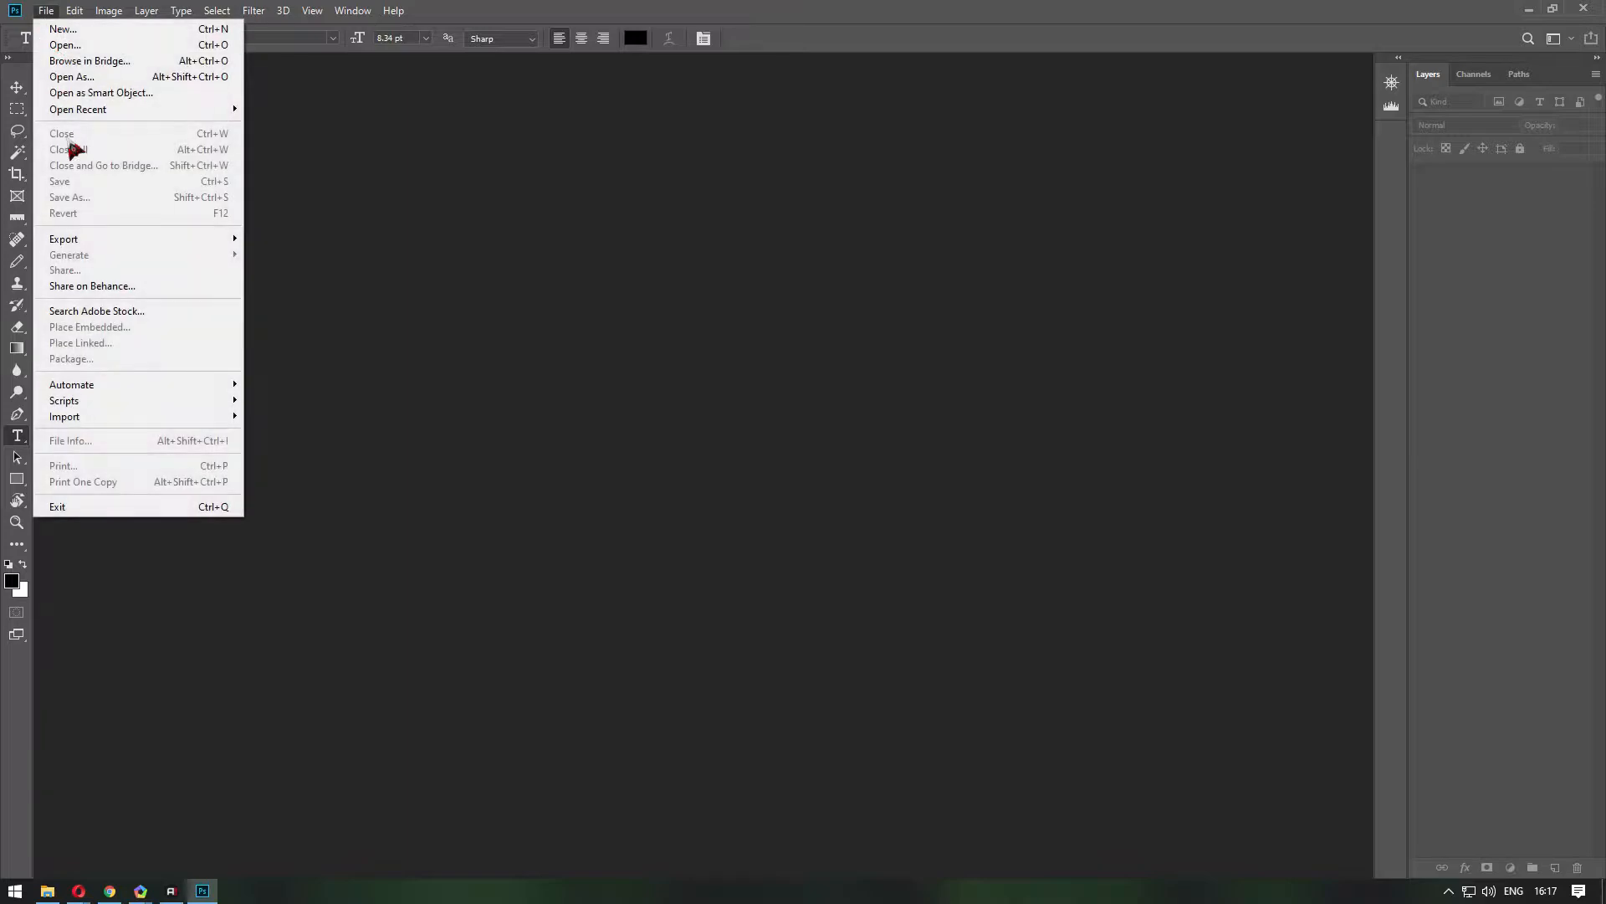
click(88, 31)
click(1155, 361)
click(1059, 360)
click(1059, 411)
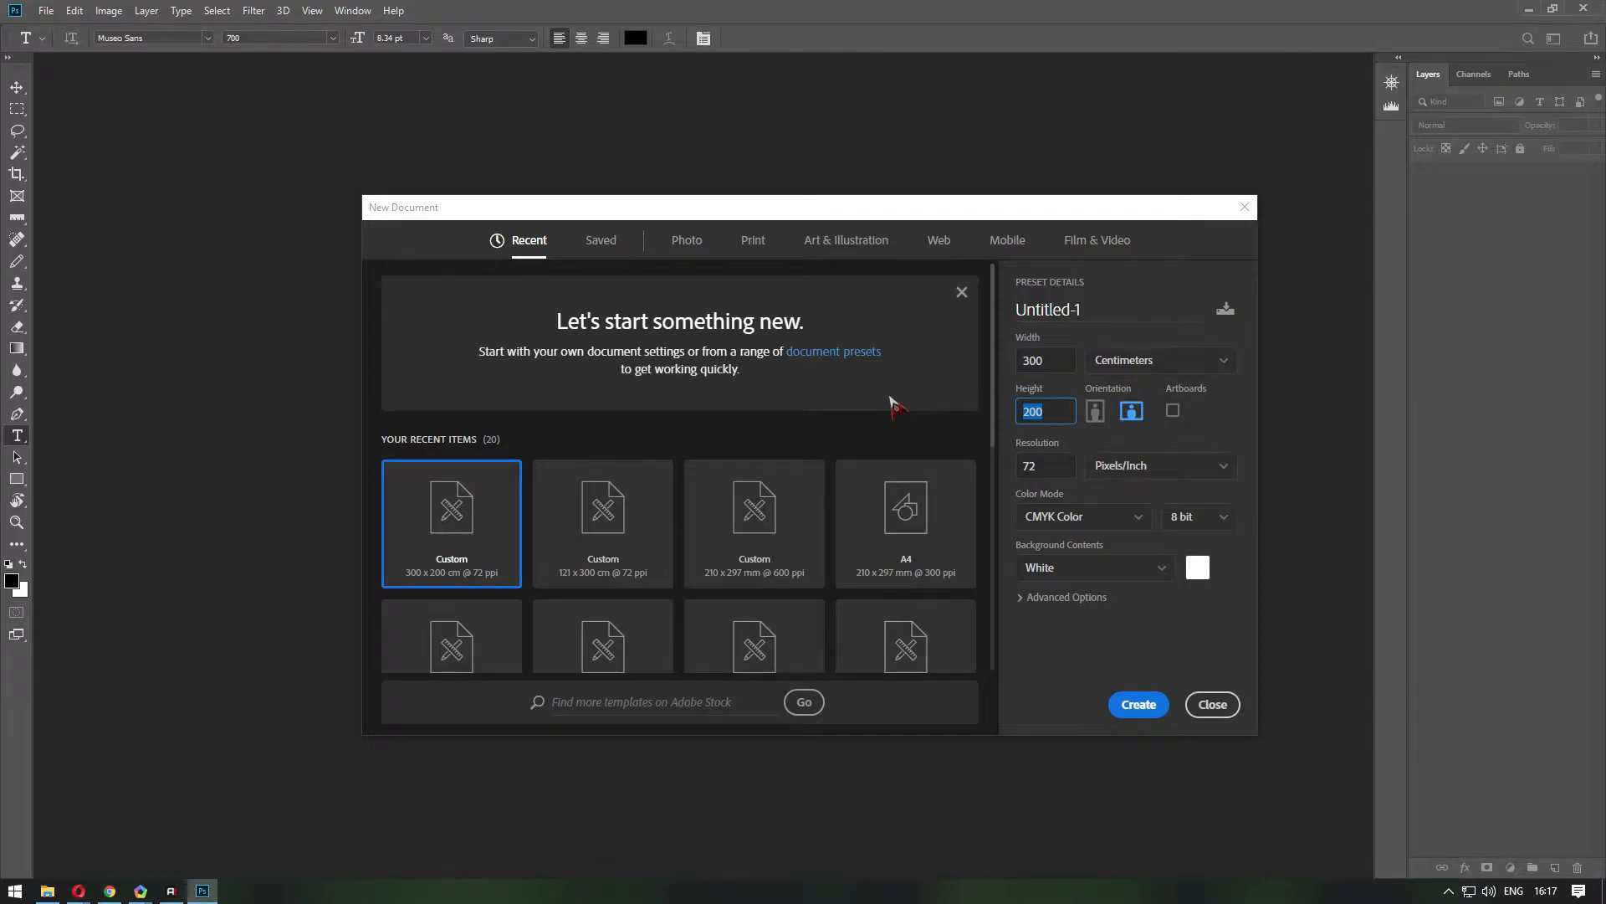
text(100)
click(1139, 703)
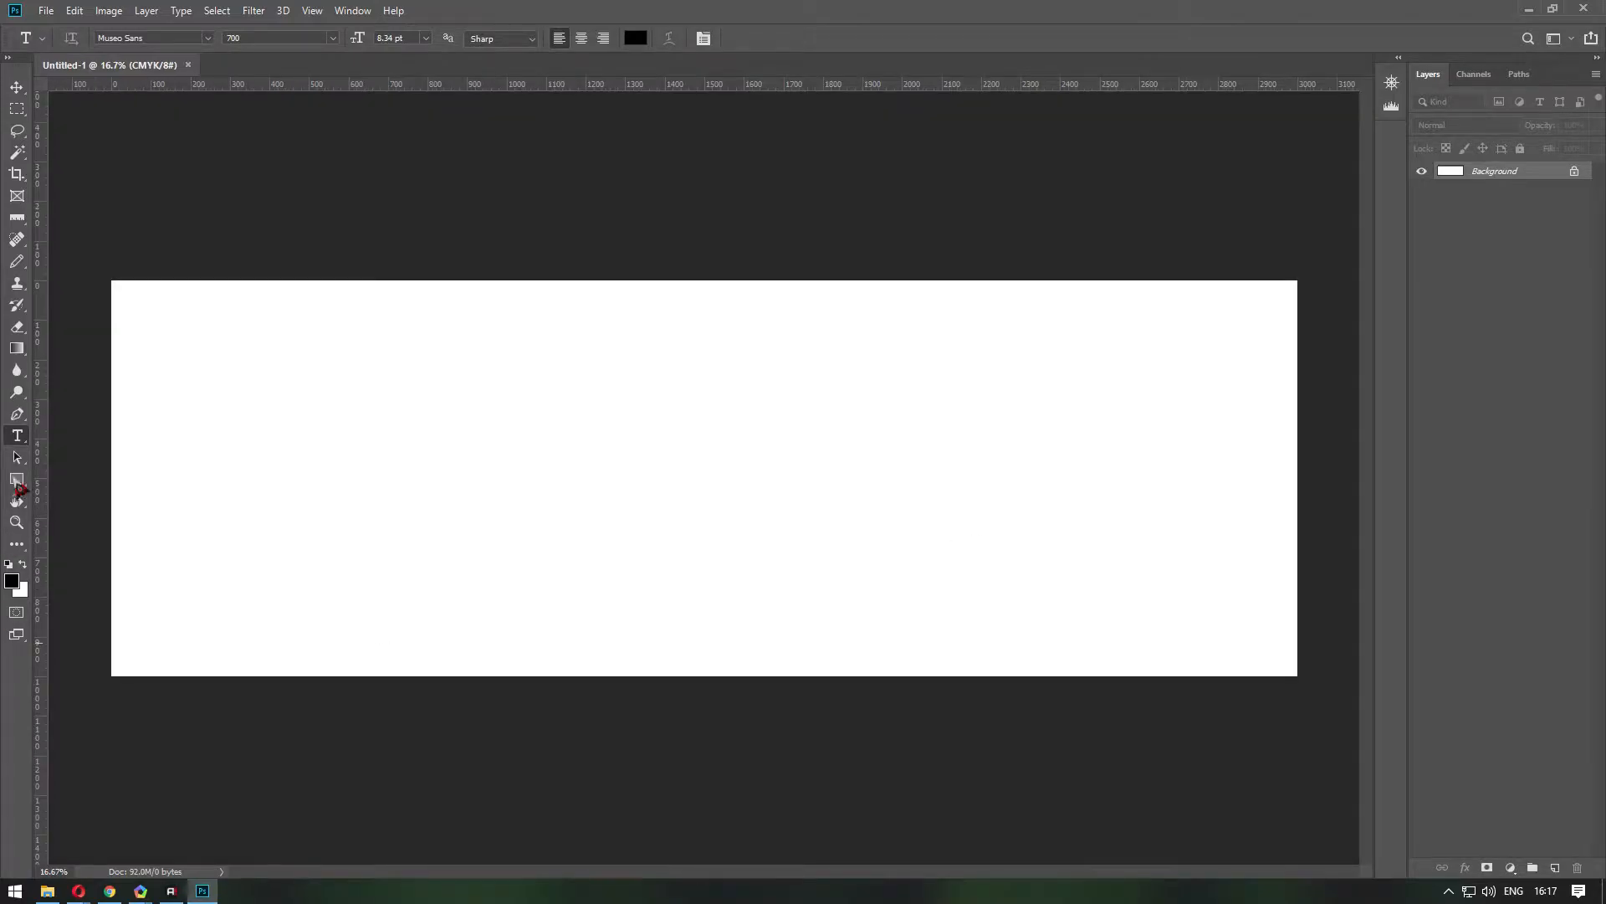
Place the bendera-merah-putih image from the desktop's New folder into the document and enlarge it to cover the whole canvas.
click(16, 87)
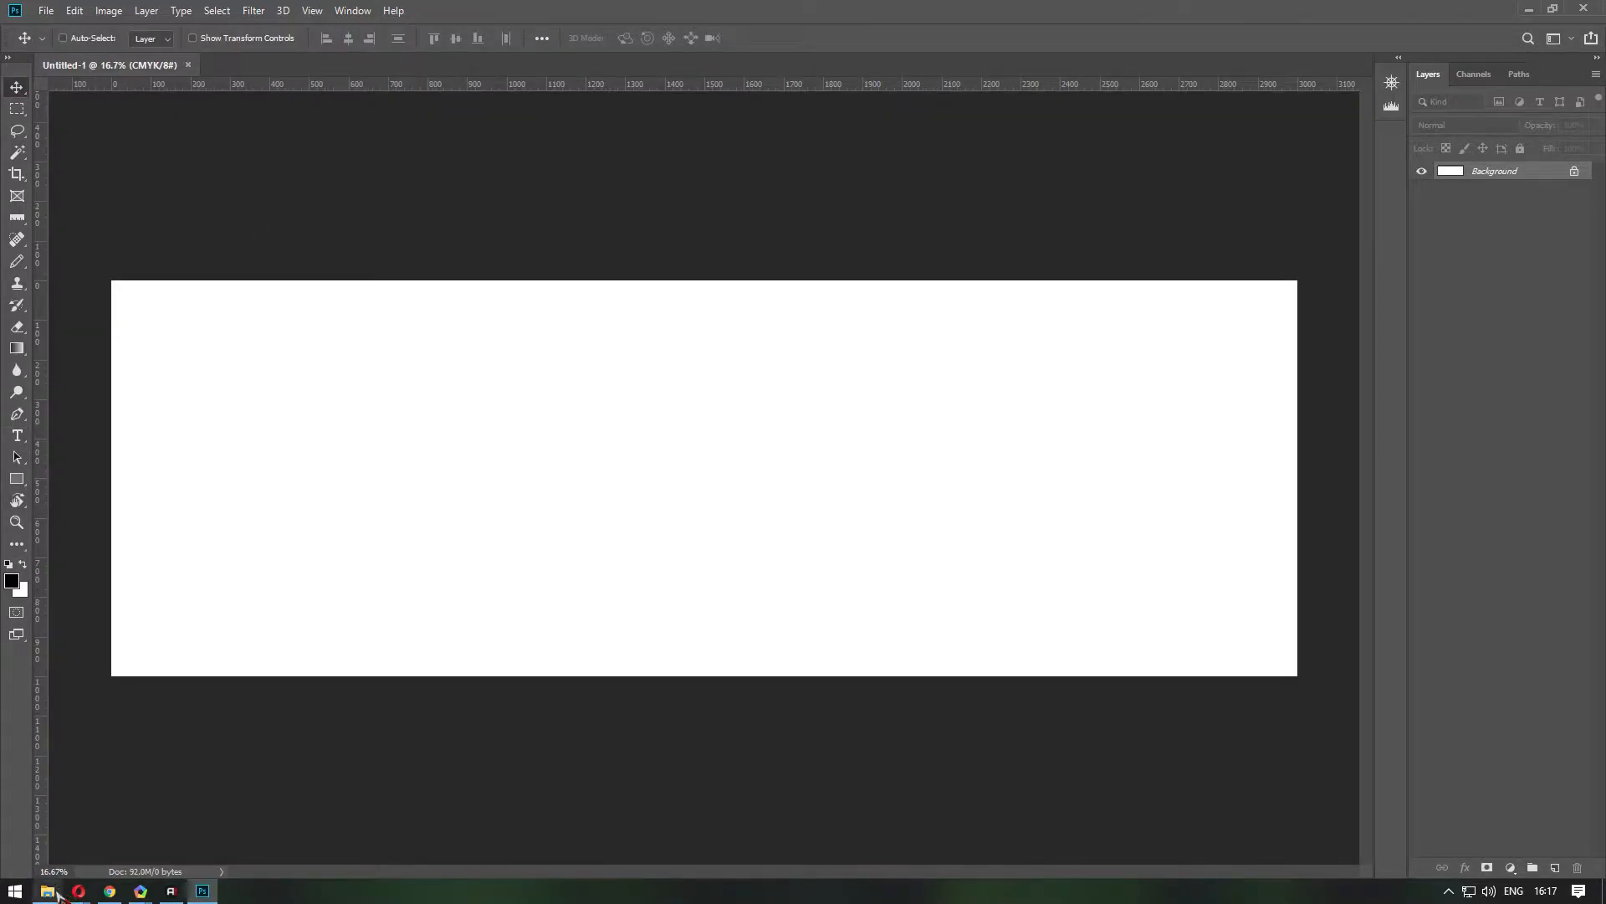
click(57, 895)
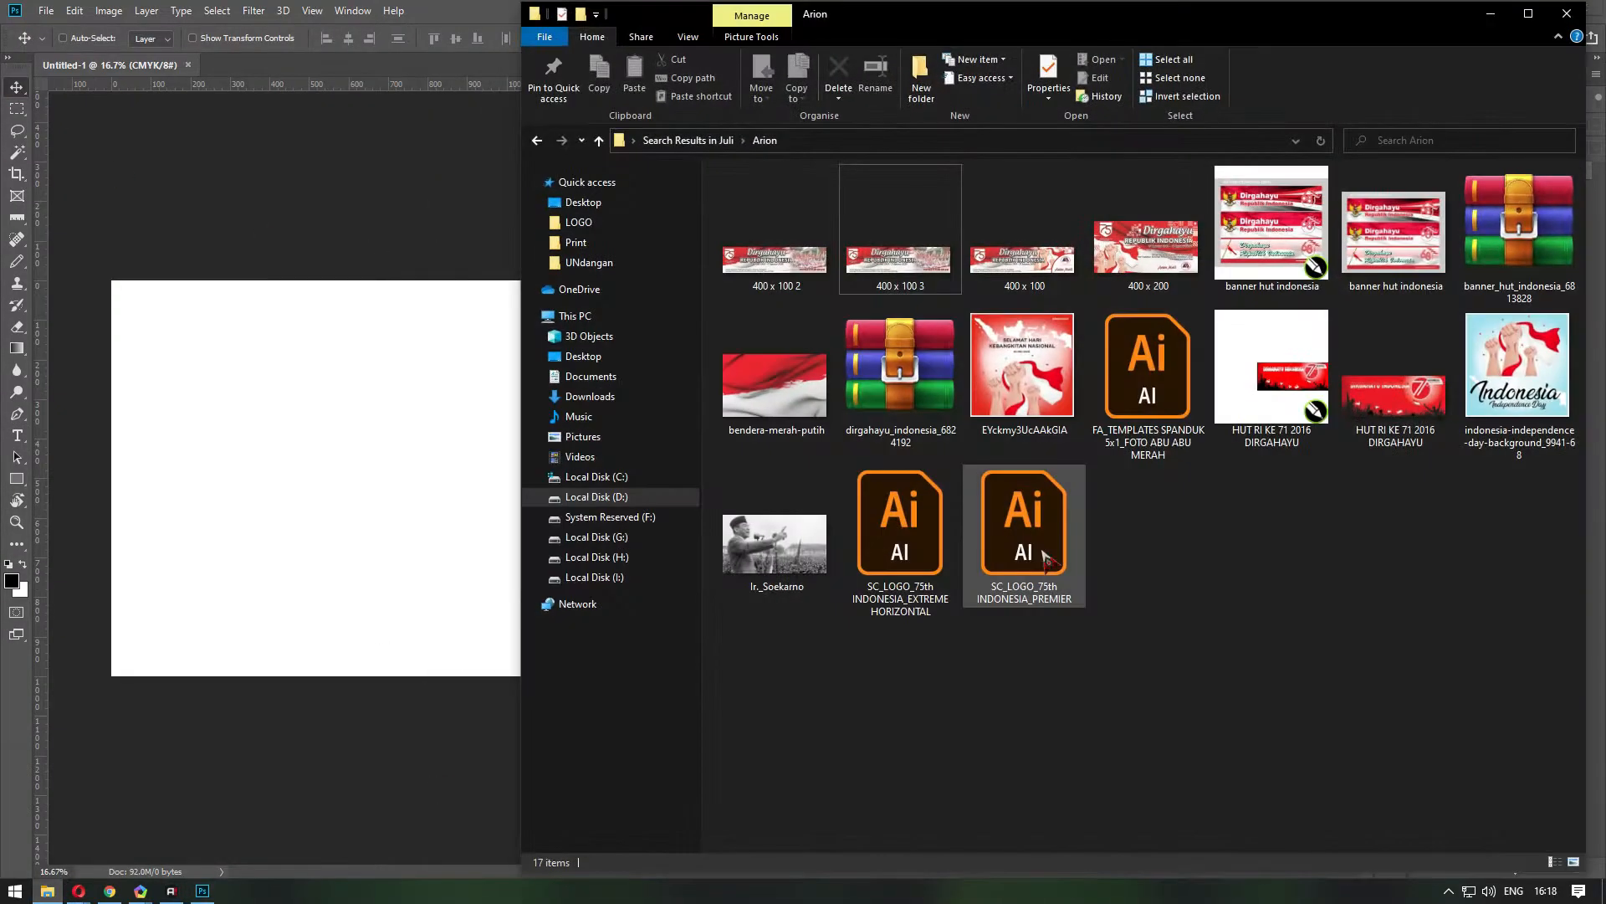
click(602, 222)
click(601, 208)
double_click(774, 269)
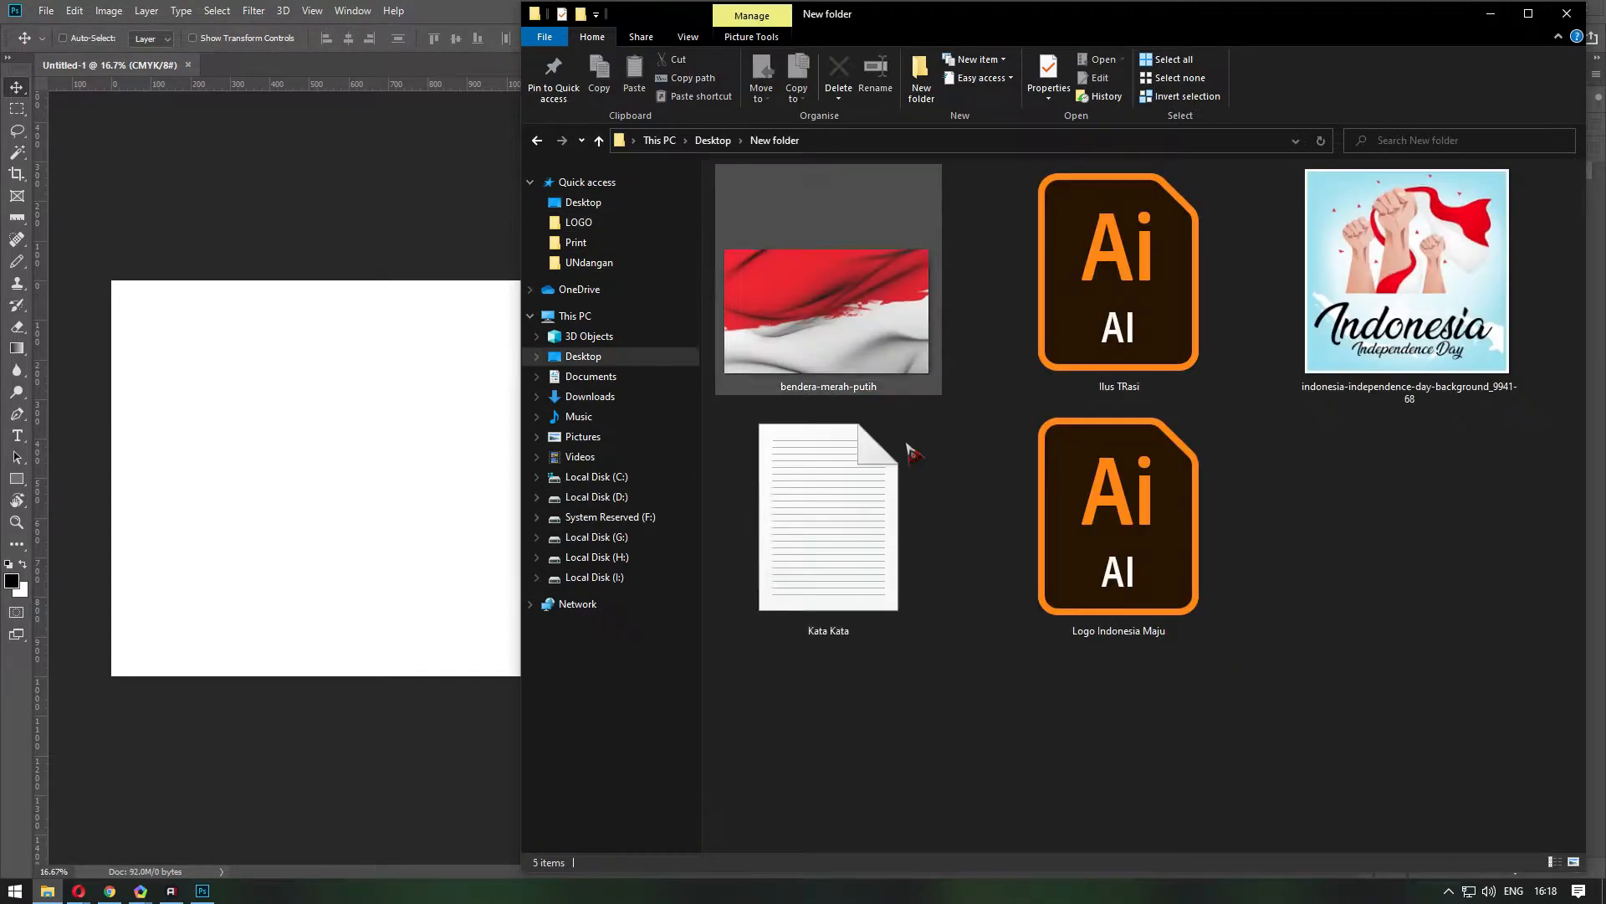
drag(899, 343, 416, 477)
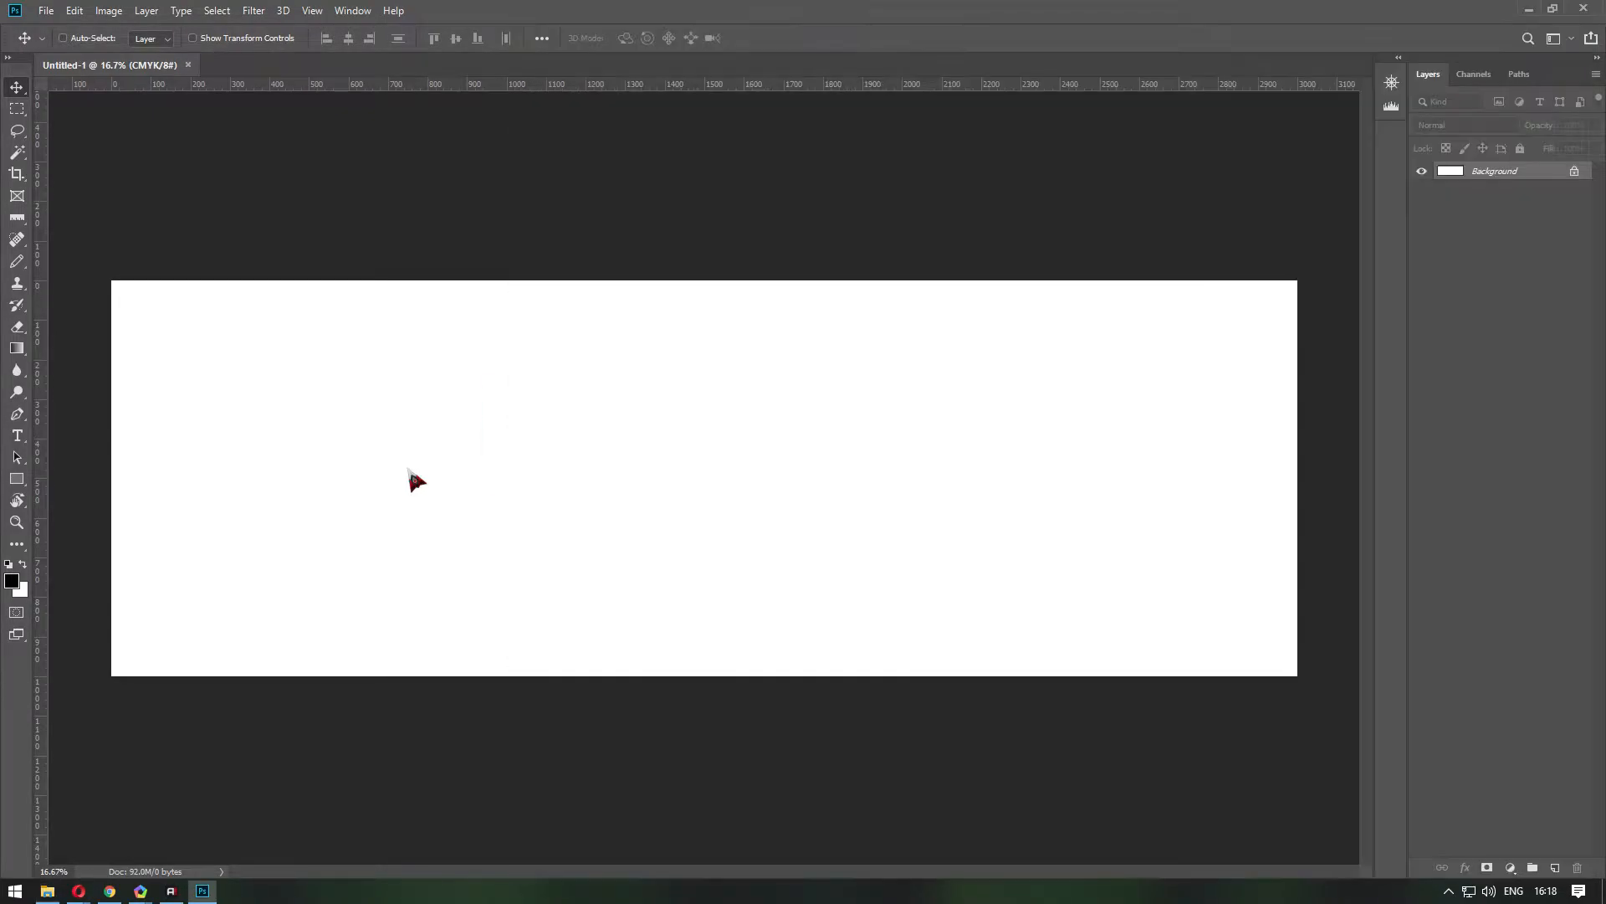
drag(728, 463, 1365, 180)
drag(1098, 519, 1094, 457)
key(Return)
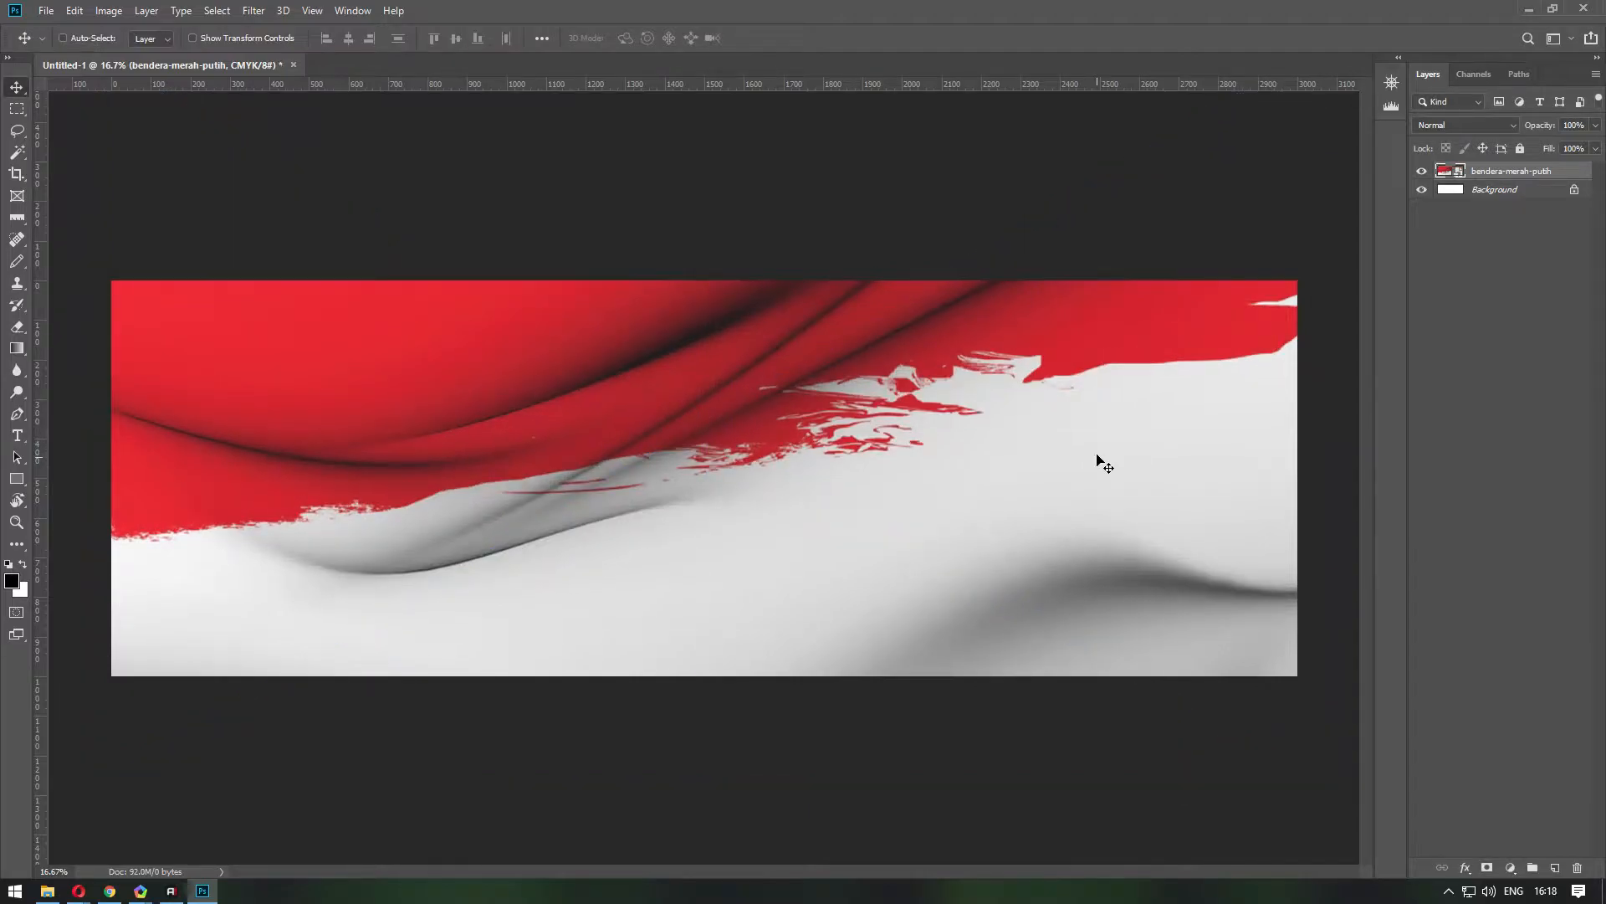
Apply a Brightness/Contrast adjustment to the flag layer with the contrast set to 50.
key(alt+i)
key(j)
key(c)
key(Tab)
text(50)
key(Return)
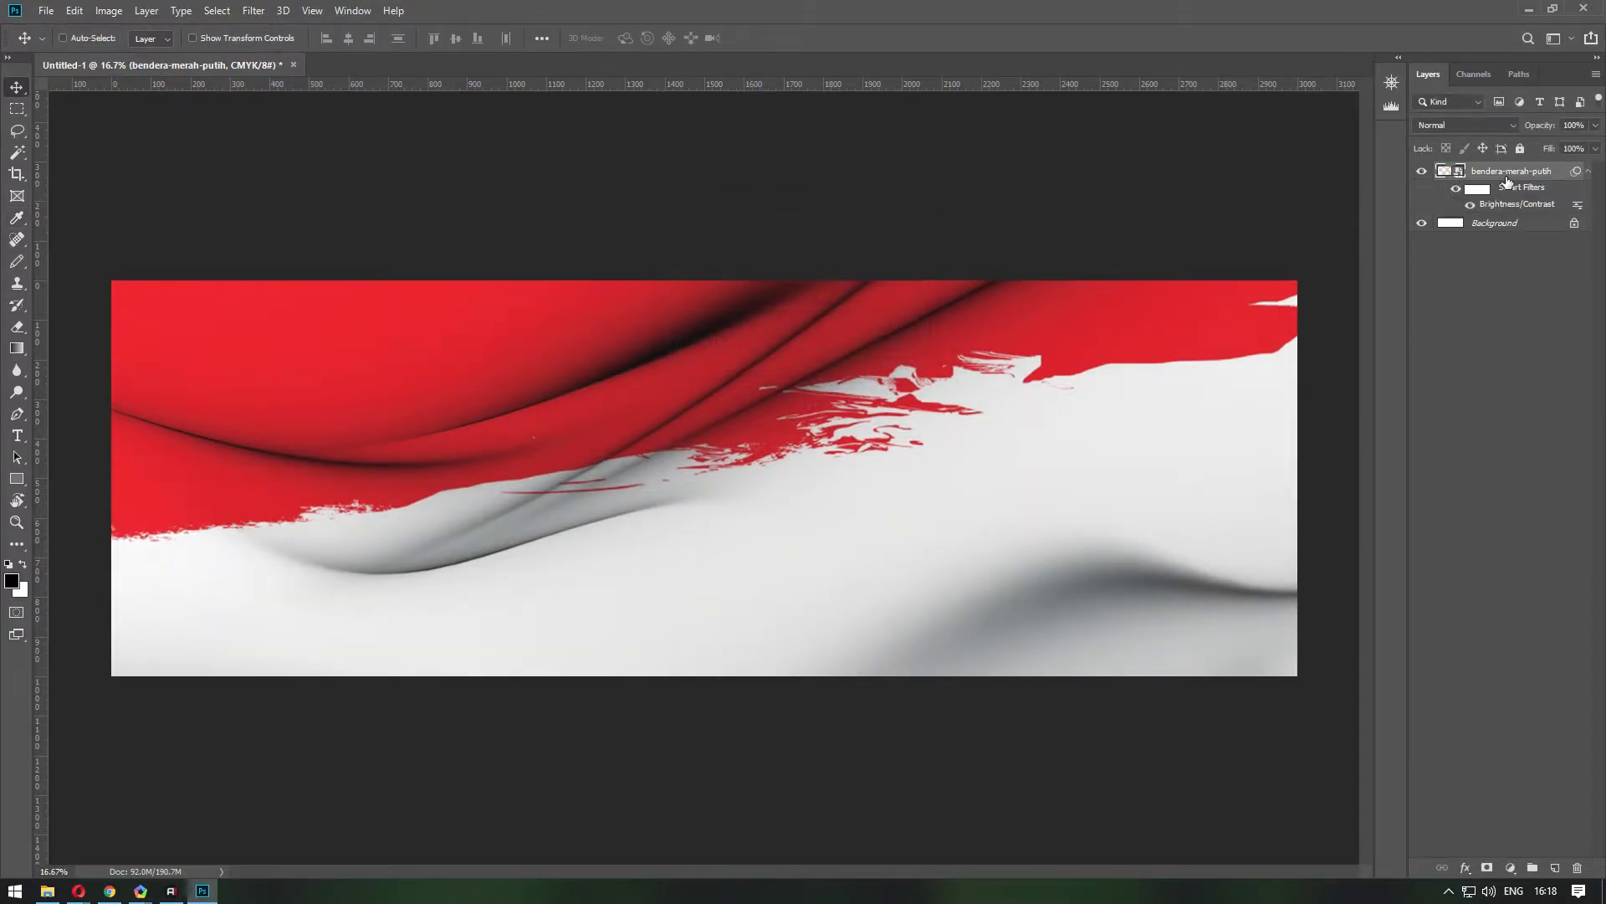
Apply a Gaussian Blur with a radius of 7.8 pixels to the flag layer.
click(251, 11)
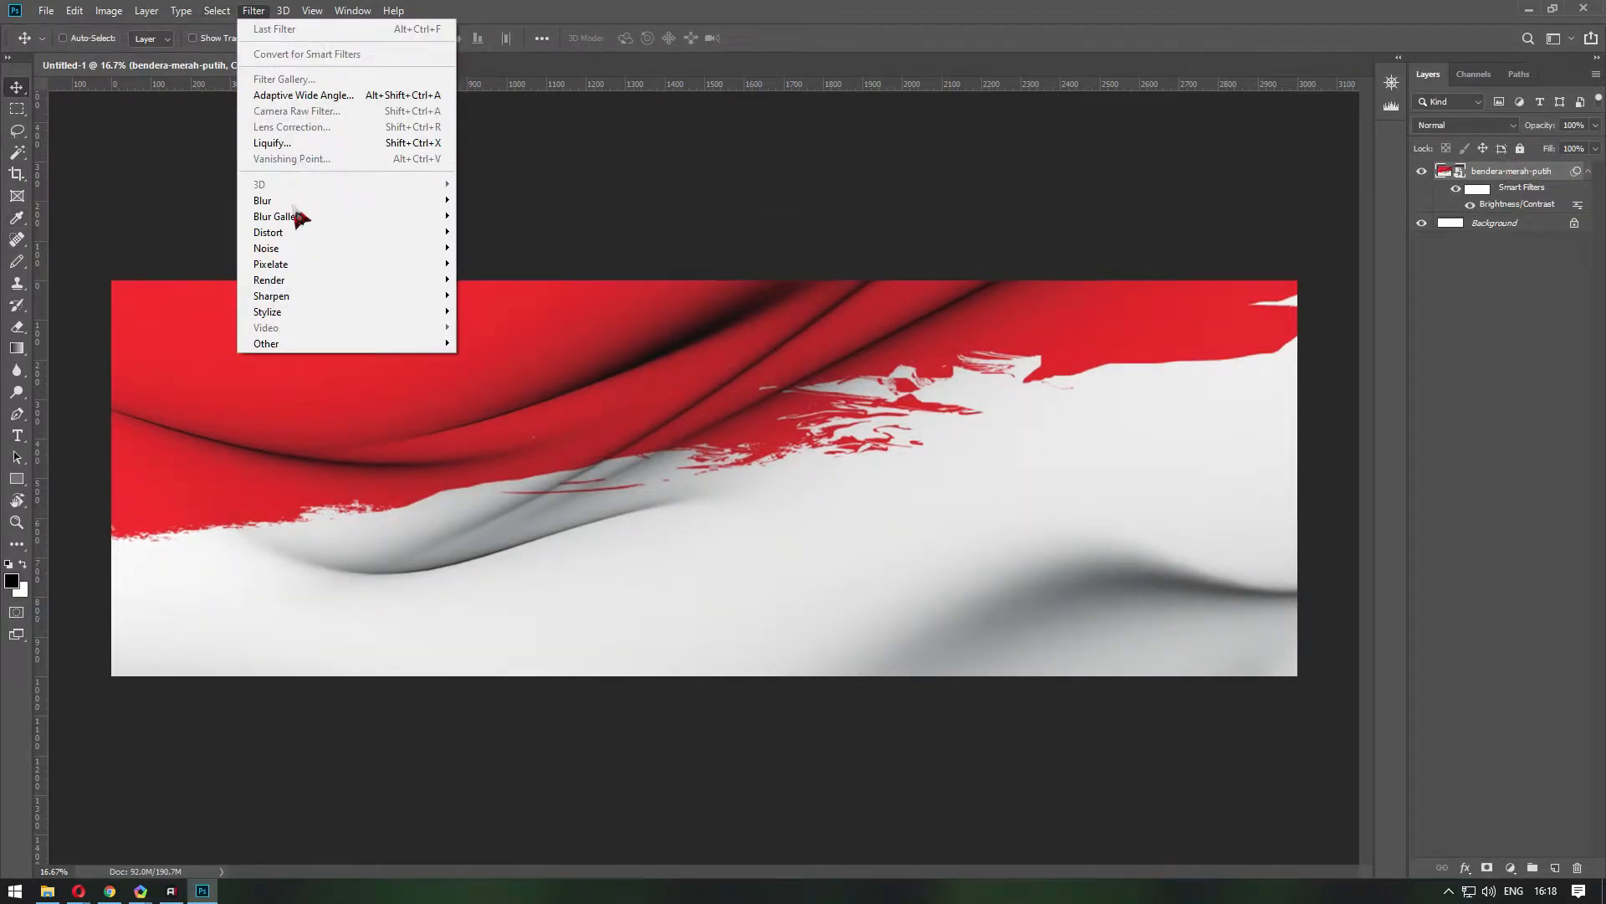
mouse_move(277, 201)
click(523, 262)
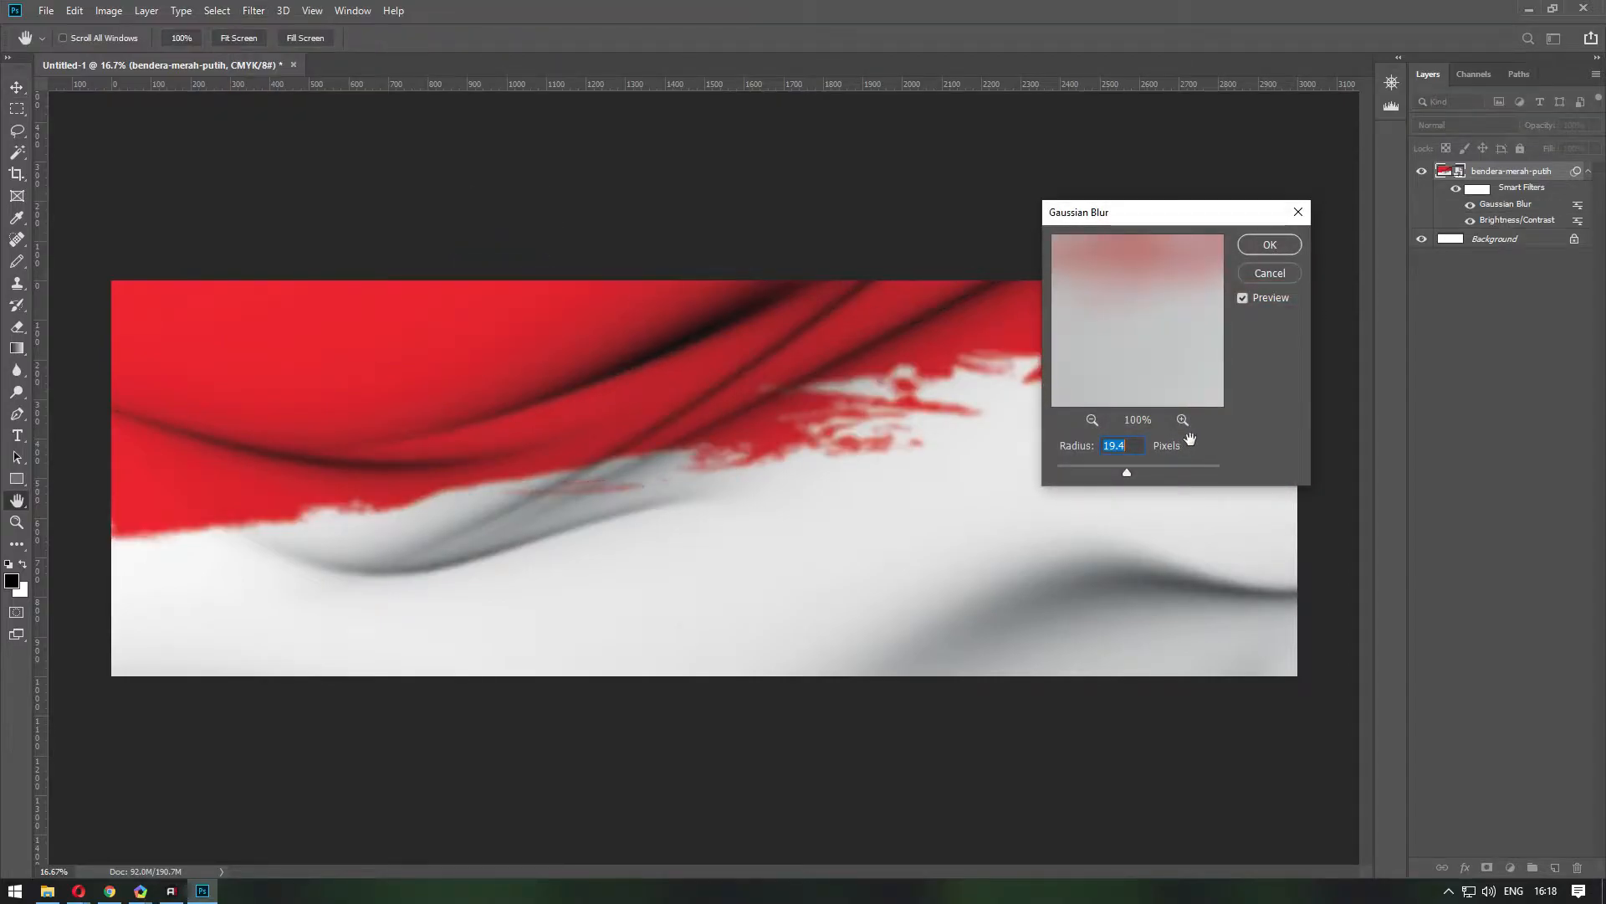
drag(1127, 473, 1112, 473)
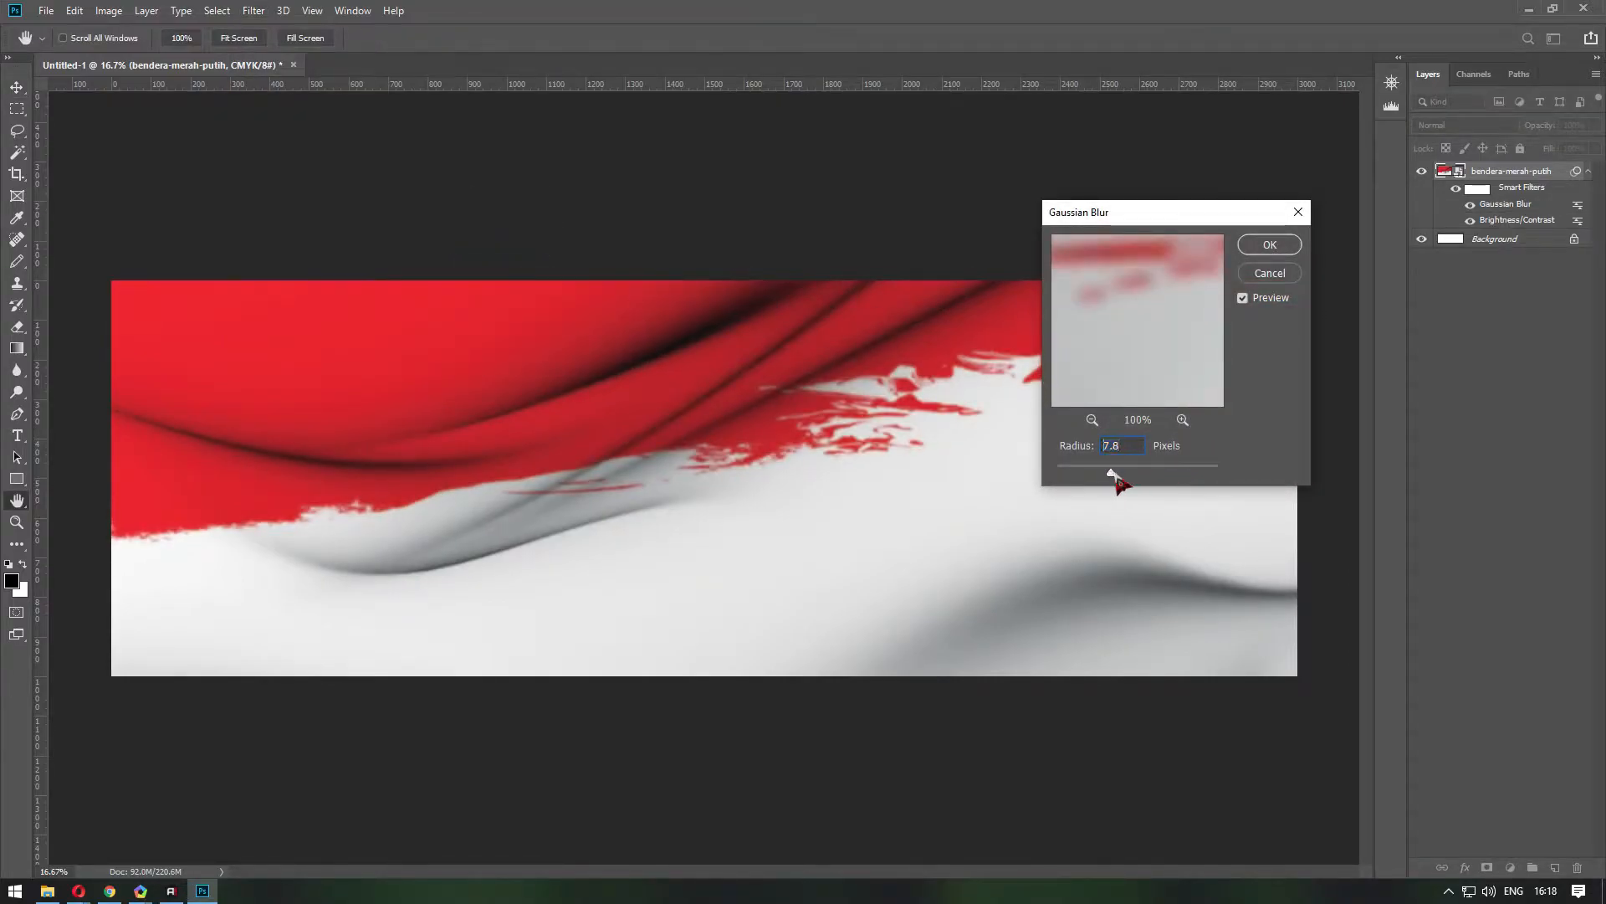
key(Return)
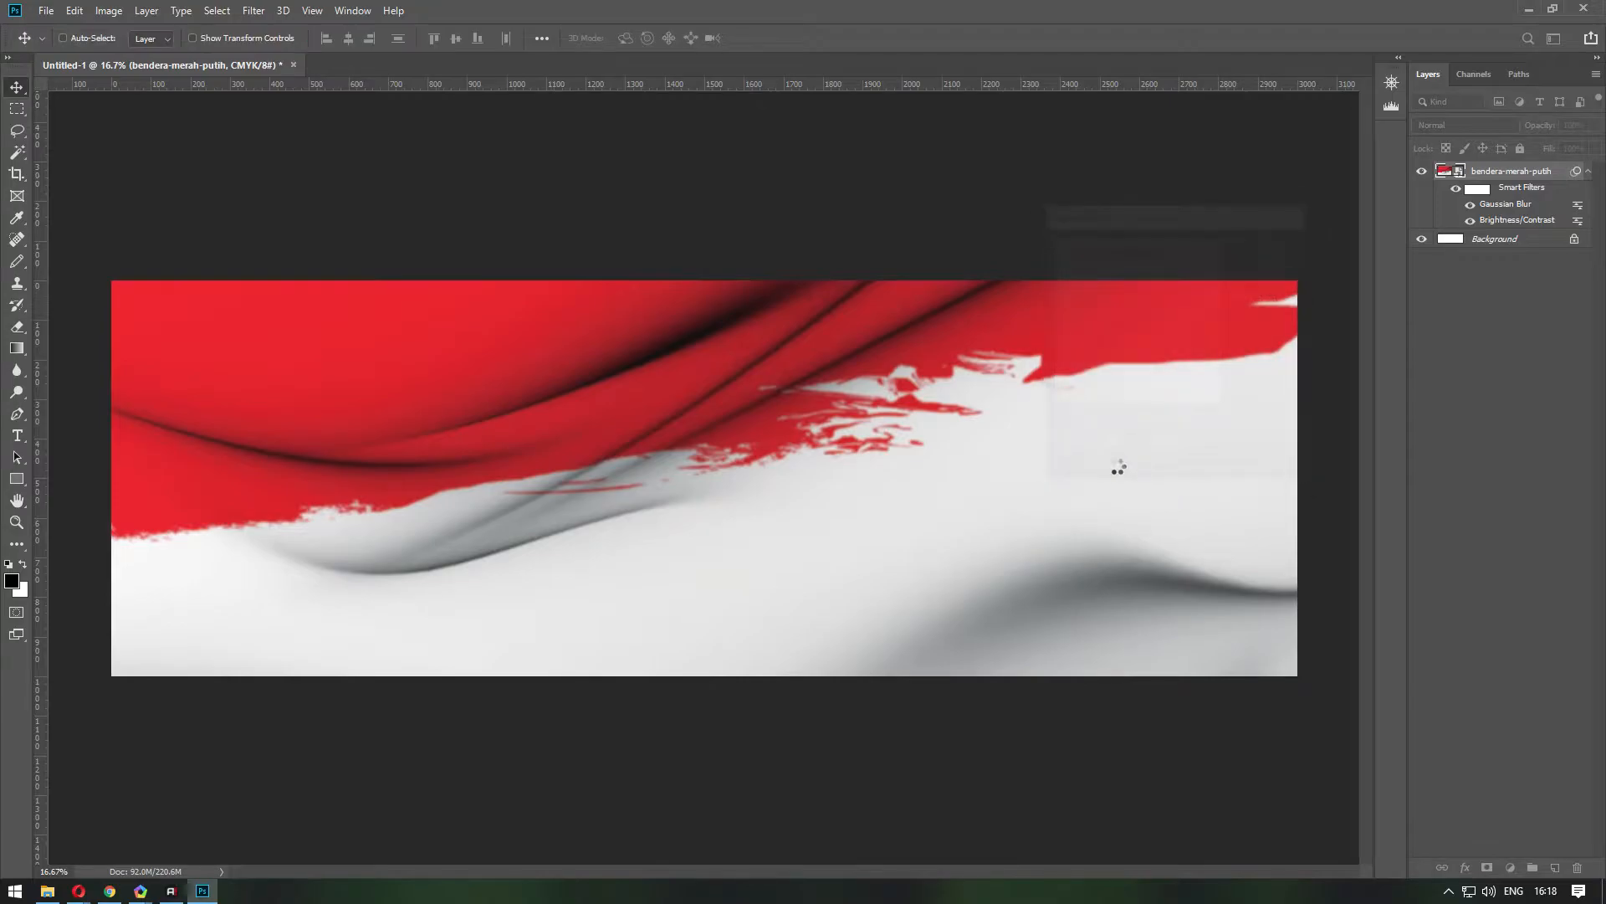
Place the Ilus TRasi Illustrator file into the banner as a smart object cropped to Crop Box.
click(48, 890)
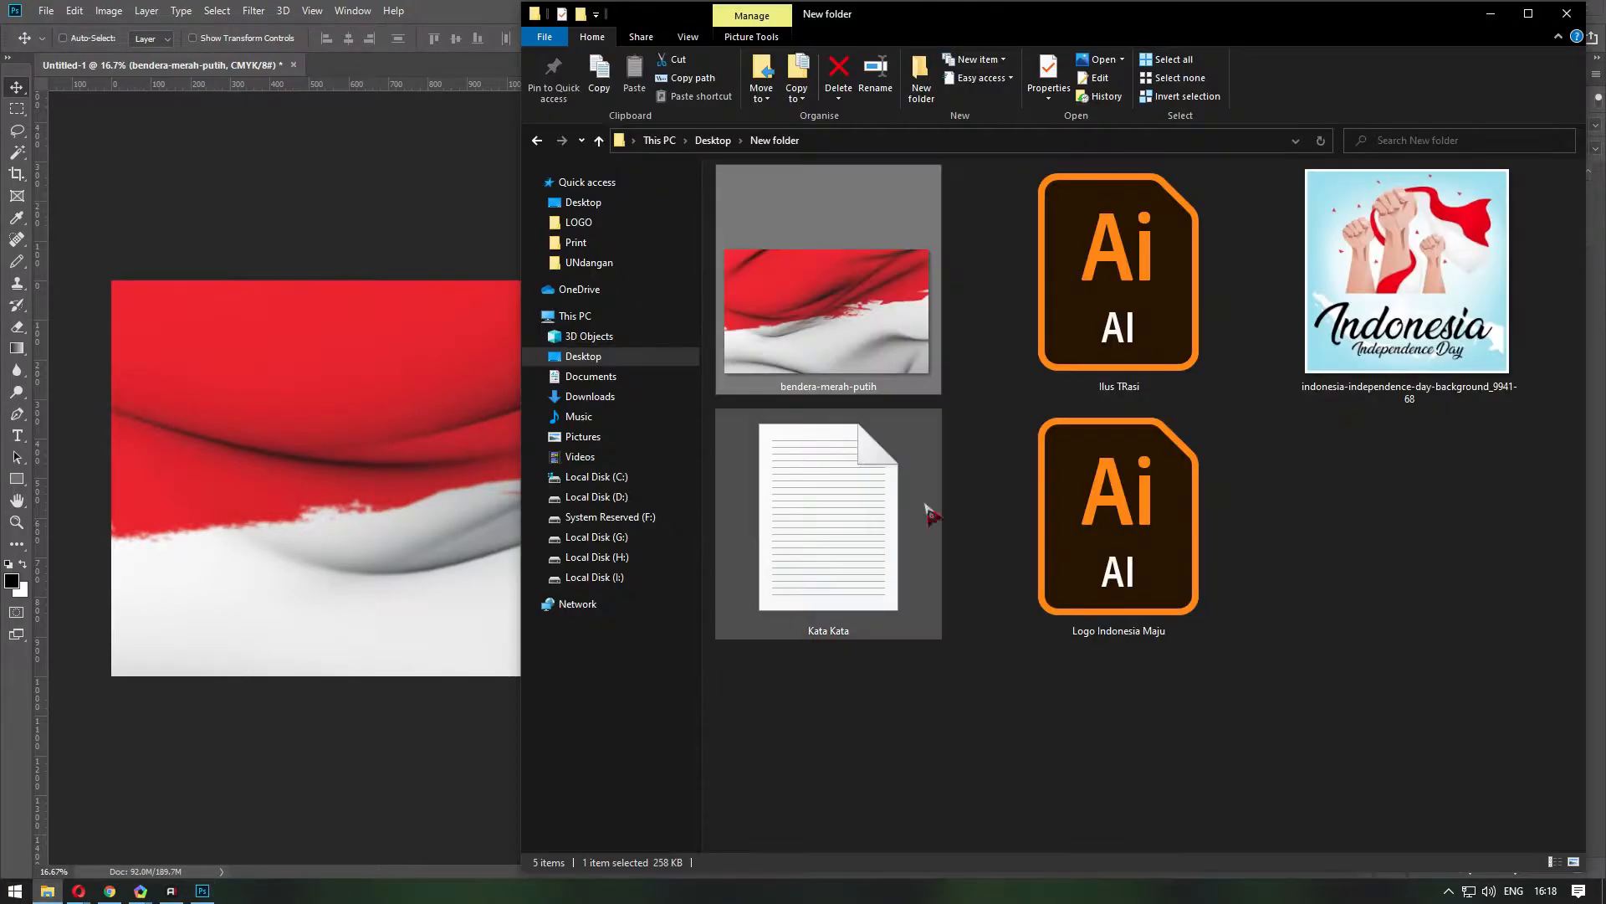
click(1120, 330)
drag(441, 496, 391, 438)
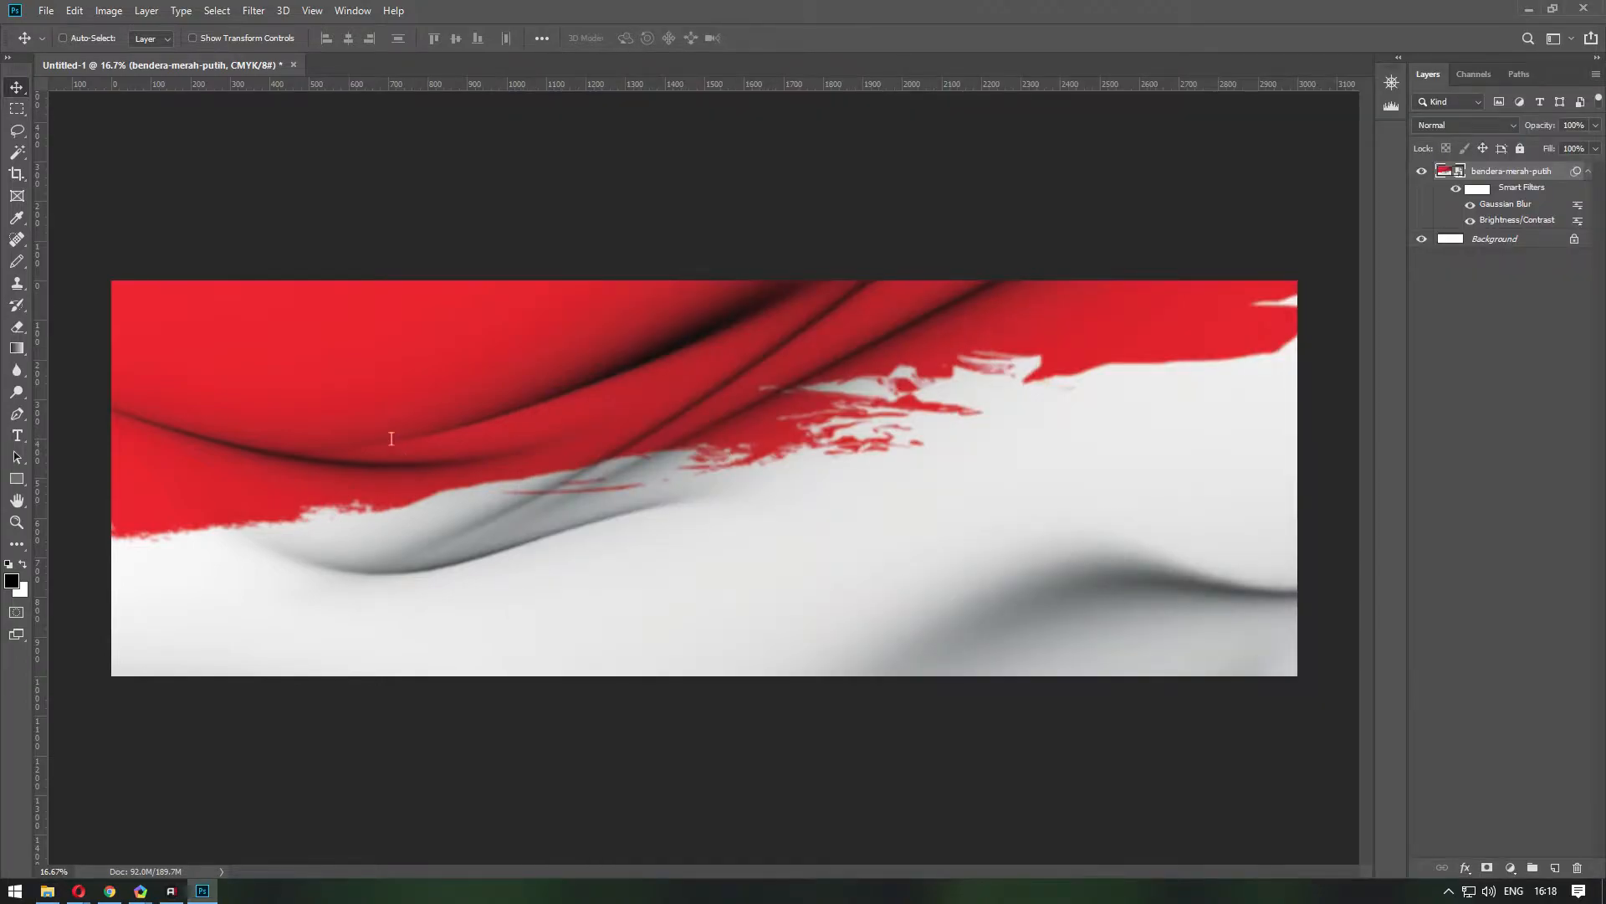
click(959, 208)
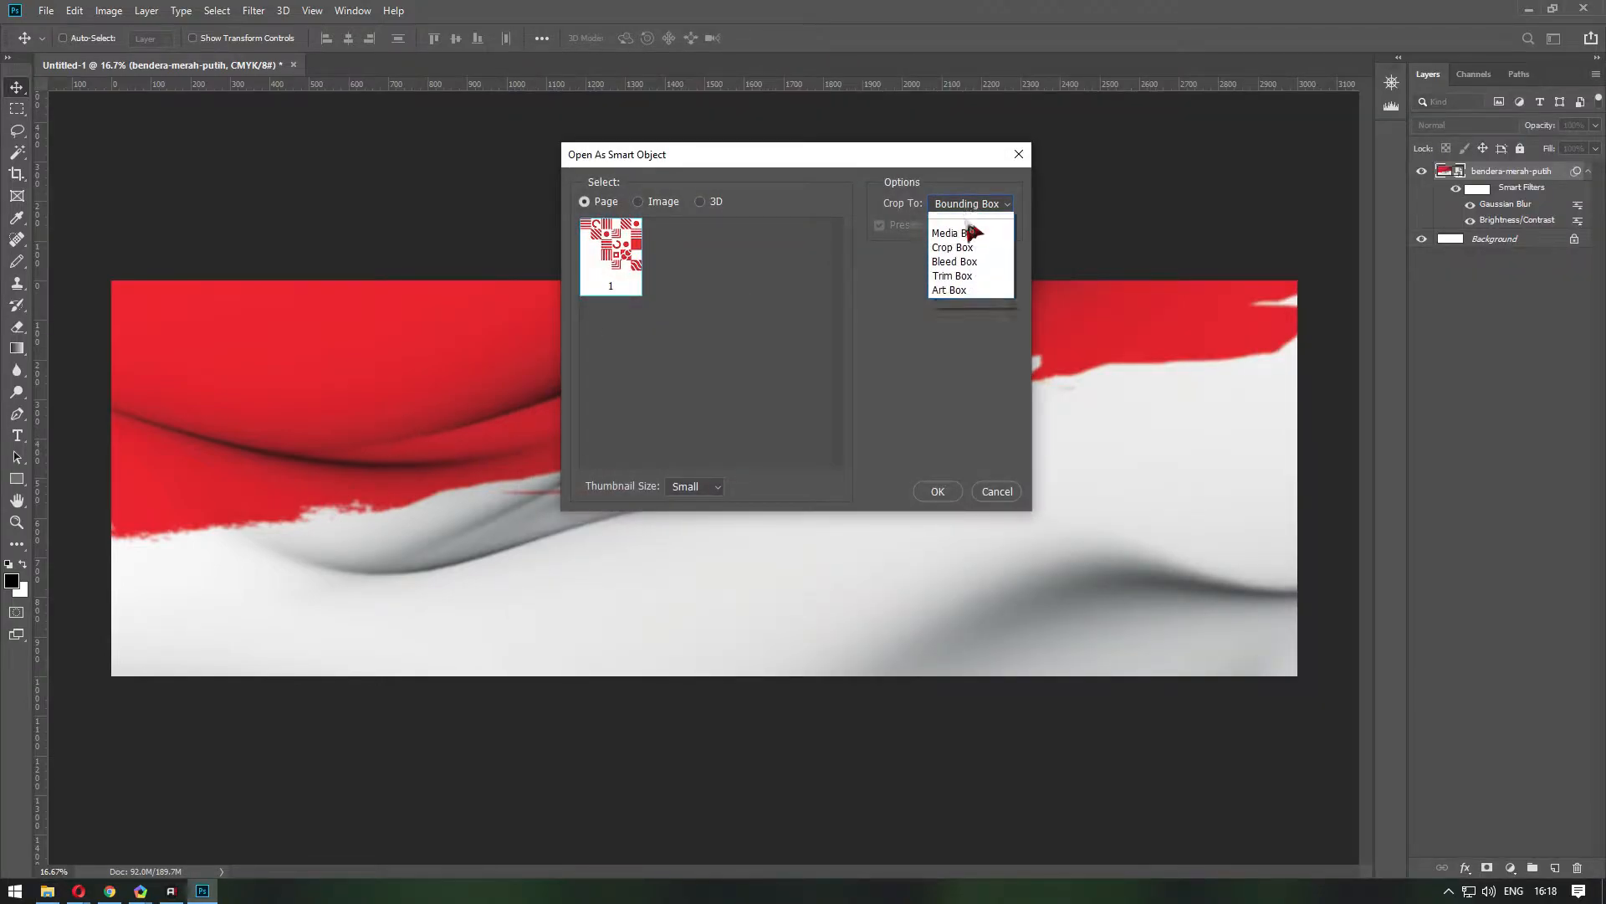
click(962, 248)
key(Return)
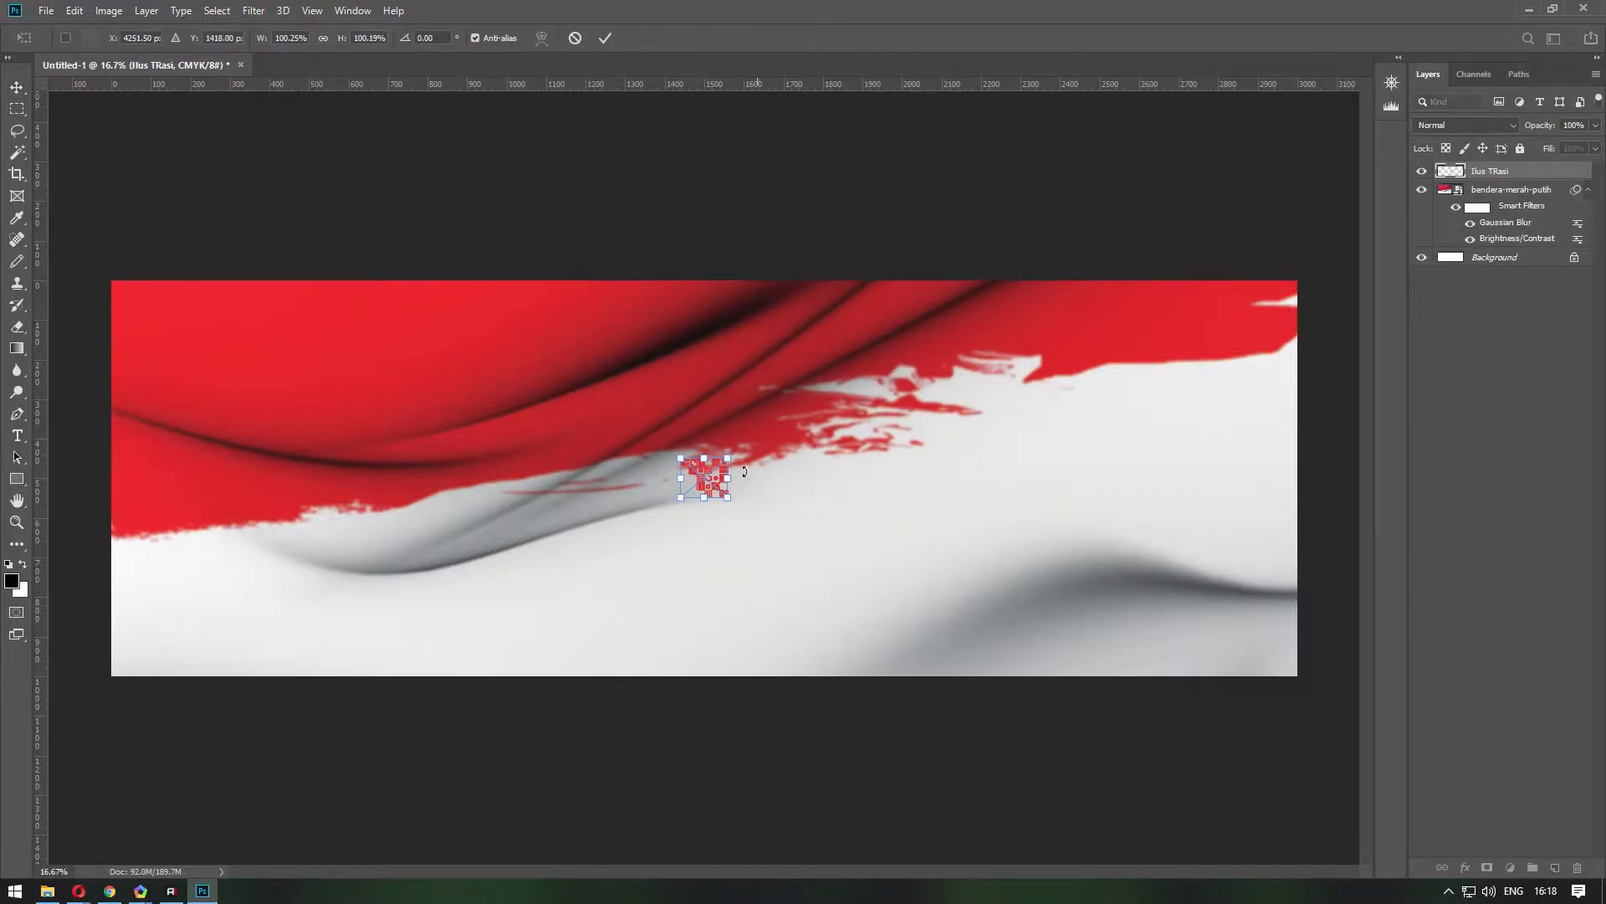
Enlarge the Ilus TRasi pattern to about 806 × 671 mm, flip it vertically and fit it into the canvas's bottom-right corner.
drag(723, 454, 940, 277)
drag(818, 377, 1180, 535)
right_click(1175, 533)
click(1232, 735)
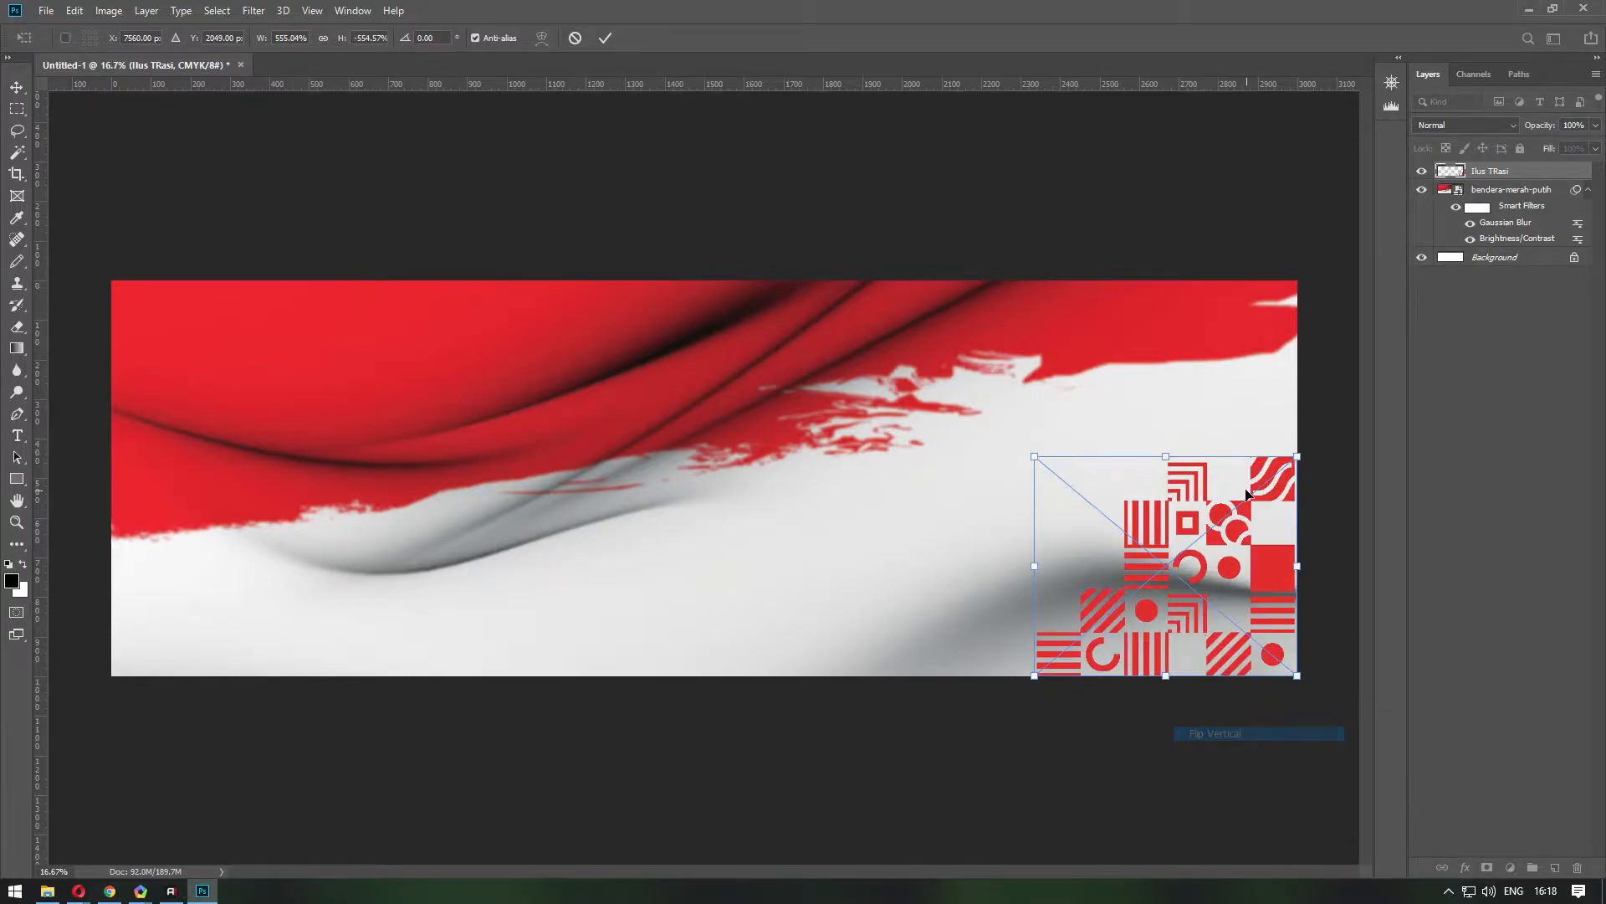
drag(1032, 458, 981, 410)
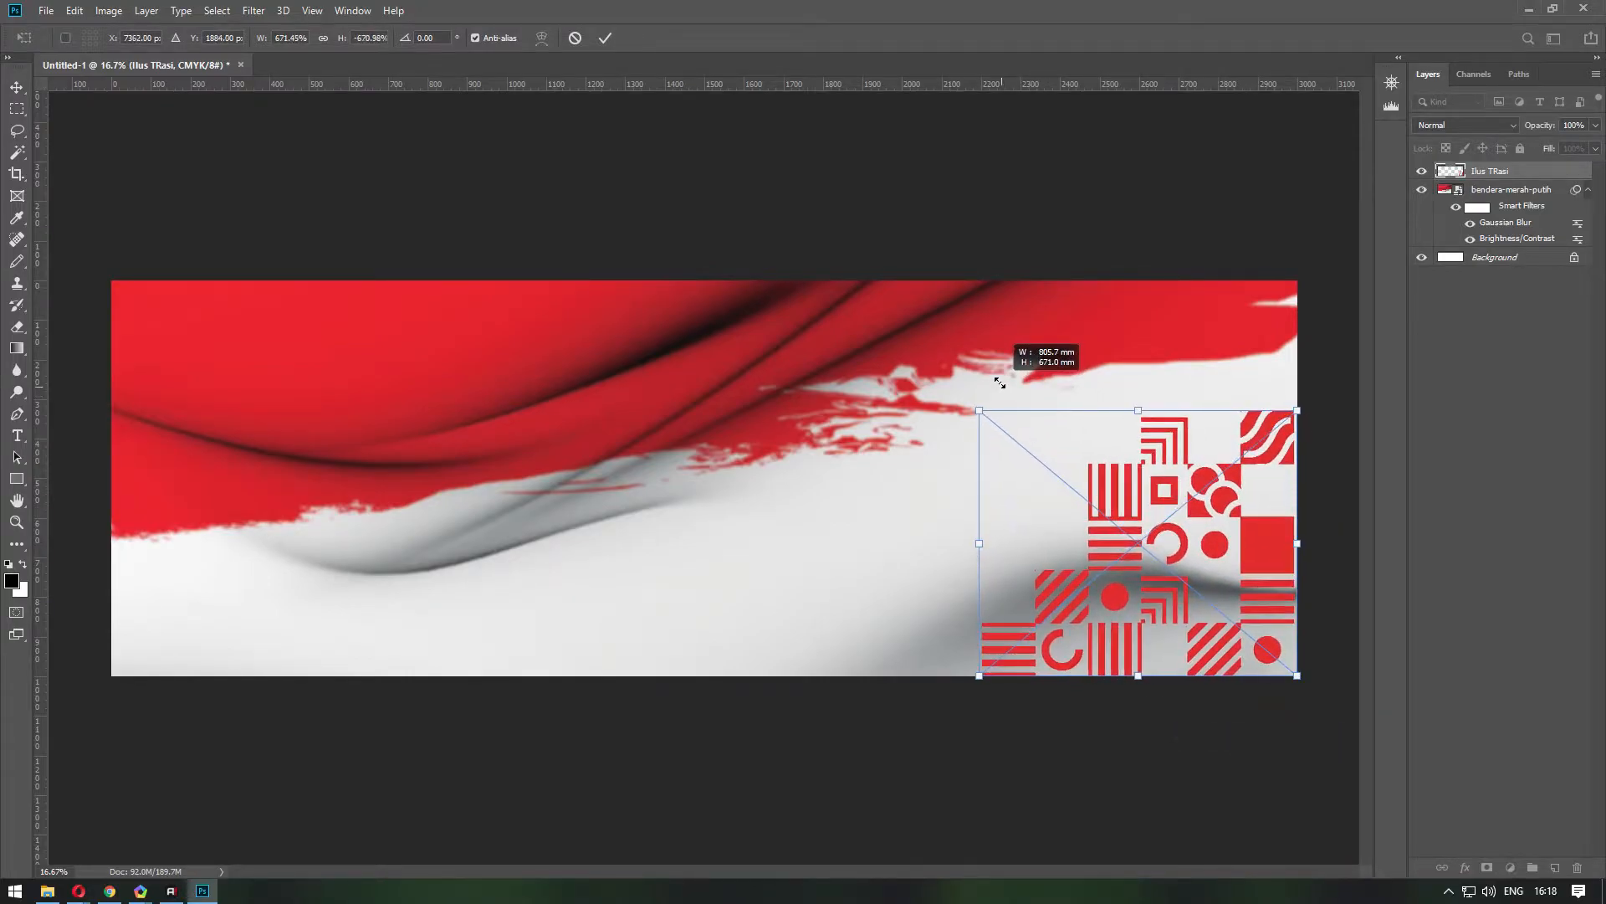
key(Return)
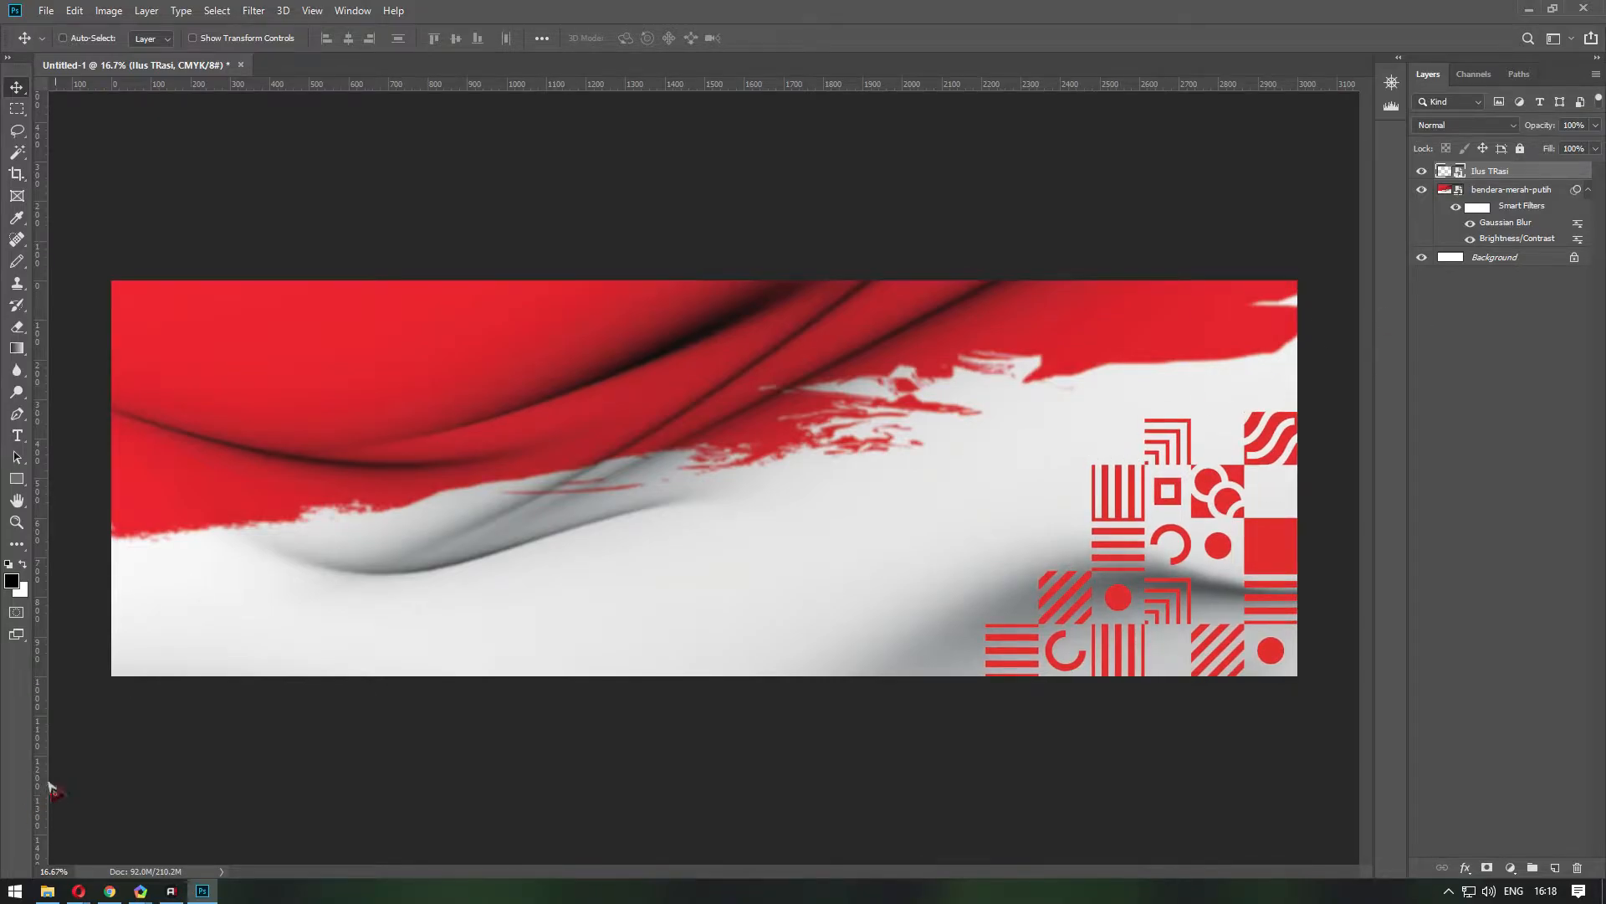
Place the Logo Indonesia Maju file from the folder into the banner at its default size.
click(48, 891)
drag(1142, 498, 313, 369)
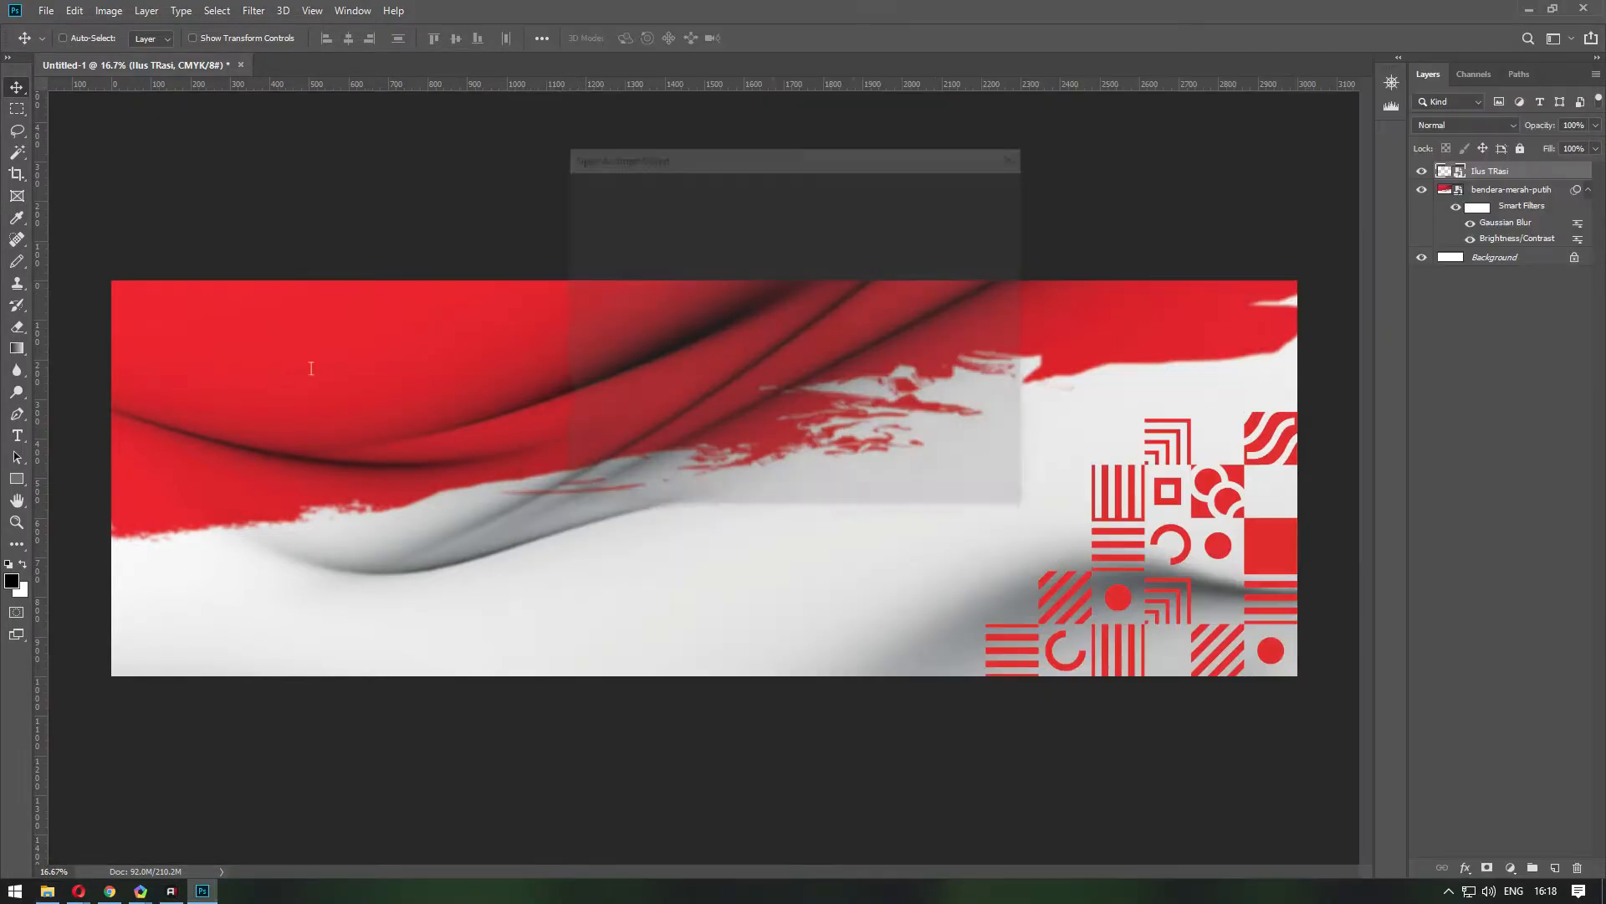
click(935, 492)
key(Return)
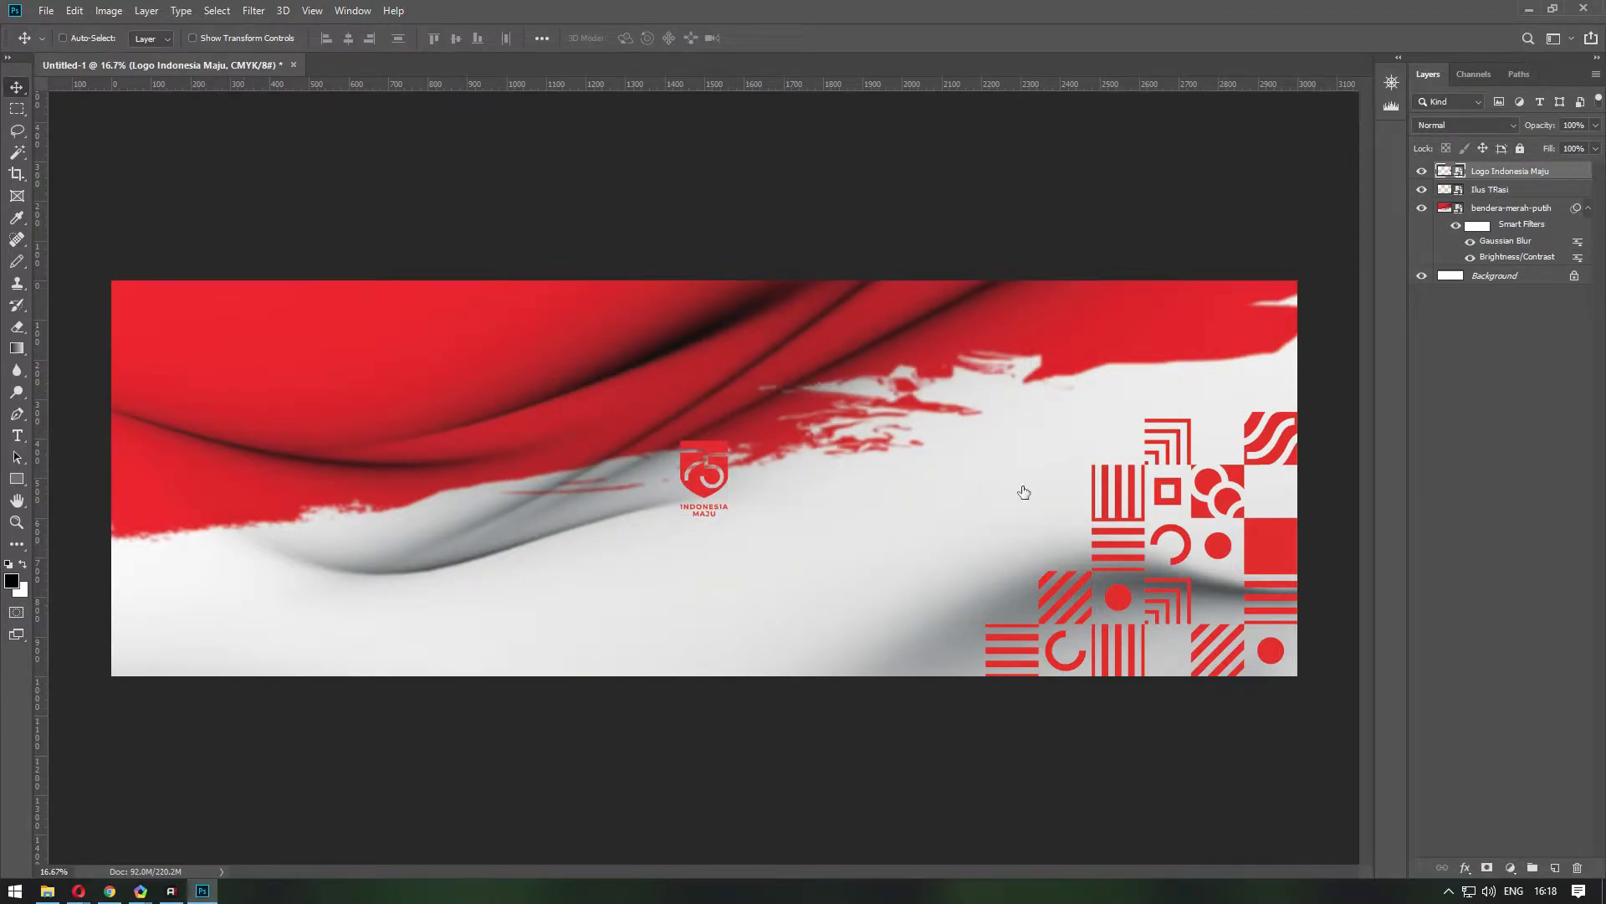
key(Return)
key(Escape)
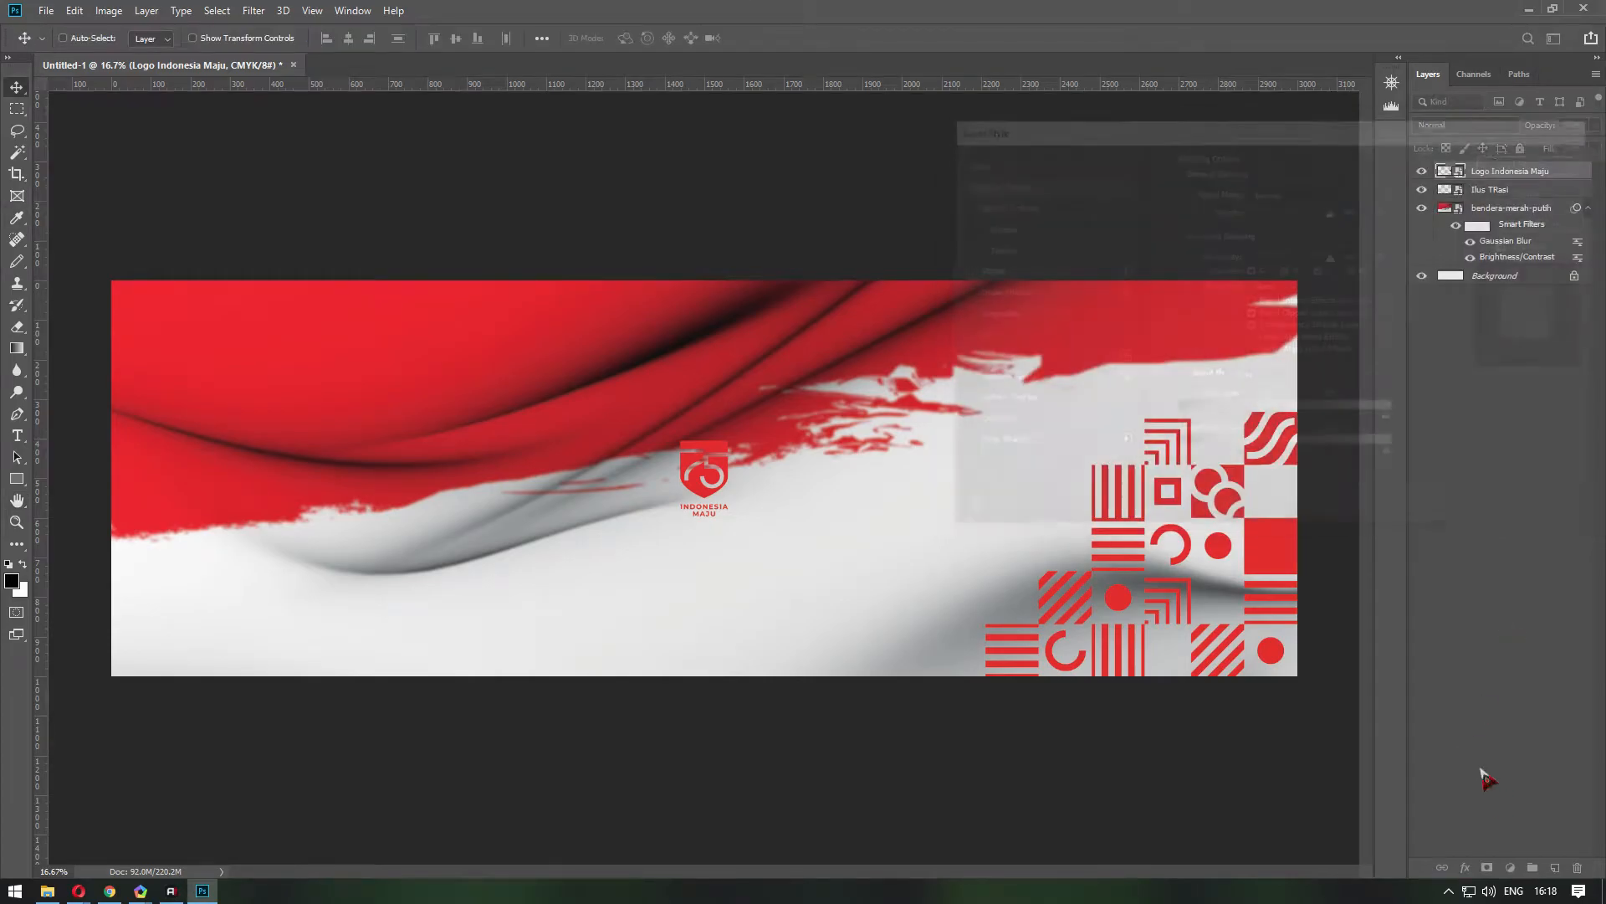
Add a white Color Overlay in Normal blend mode at 100% opacity to the Logo Indonesia Maju layer.
click(1469, 868)
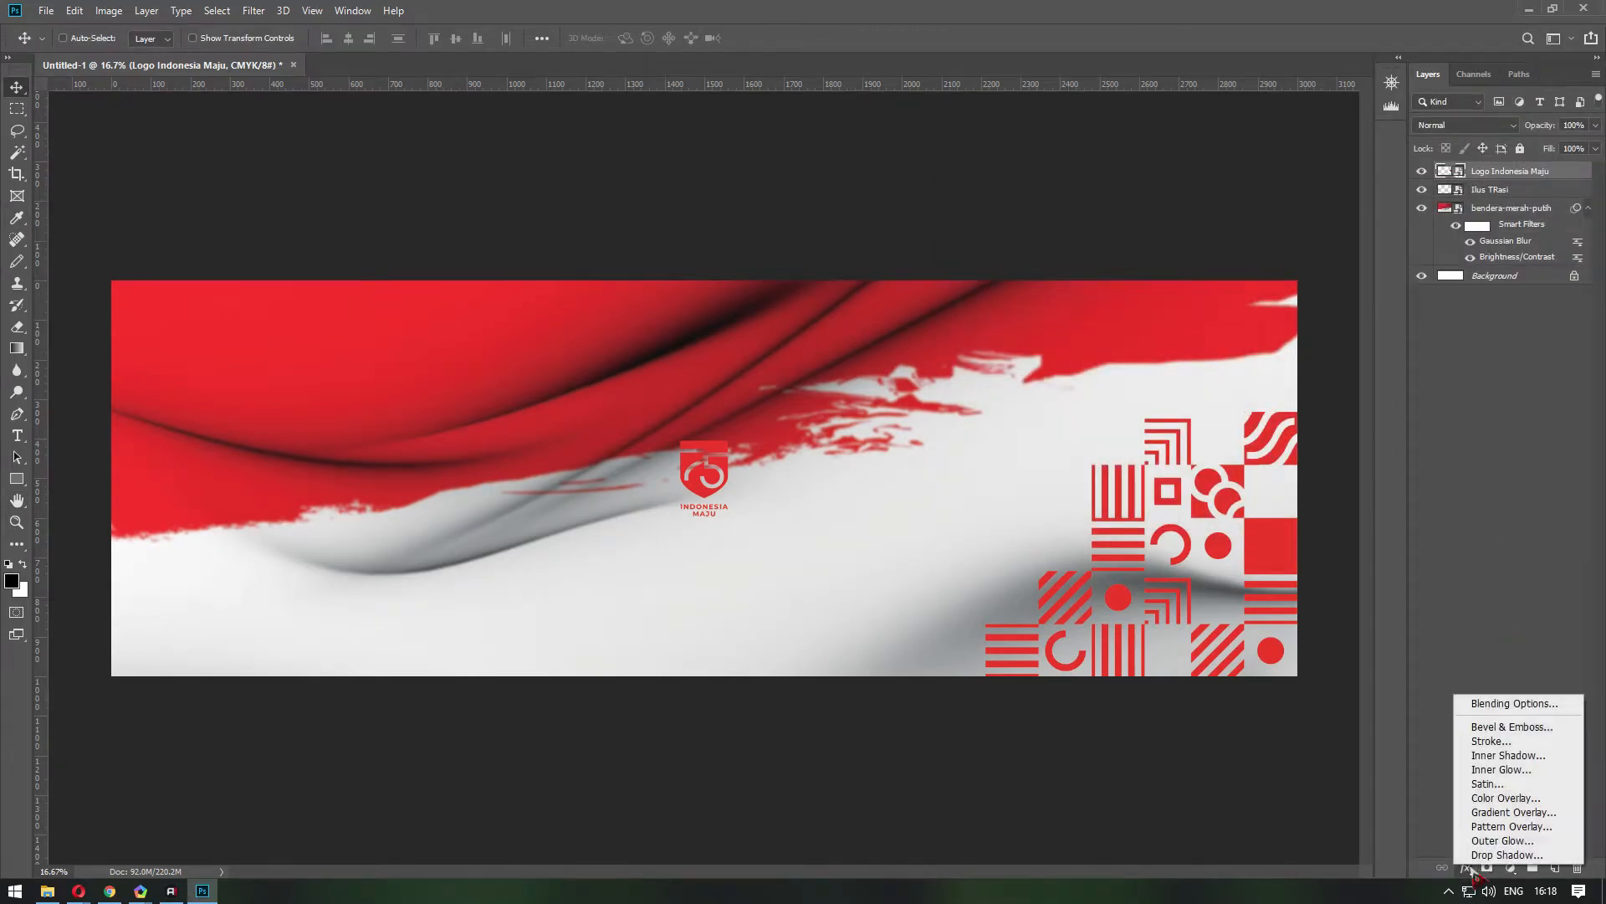
click(1511, 704)
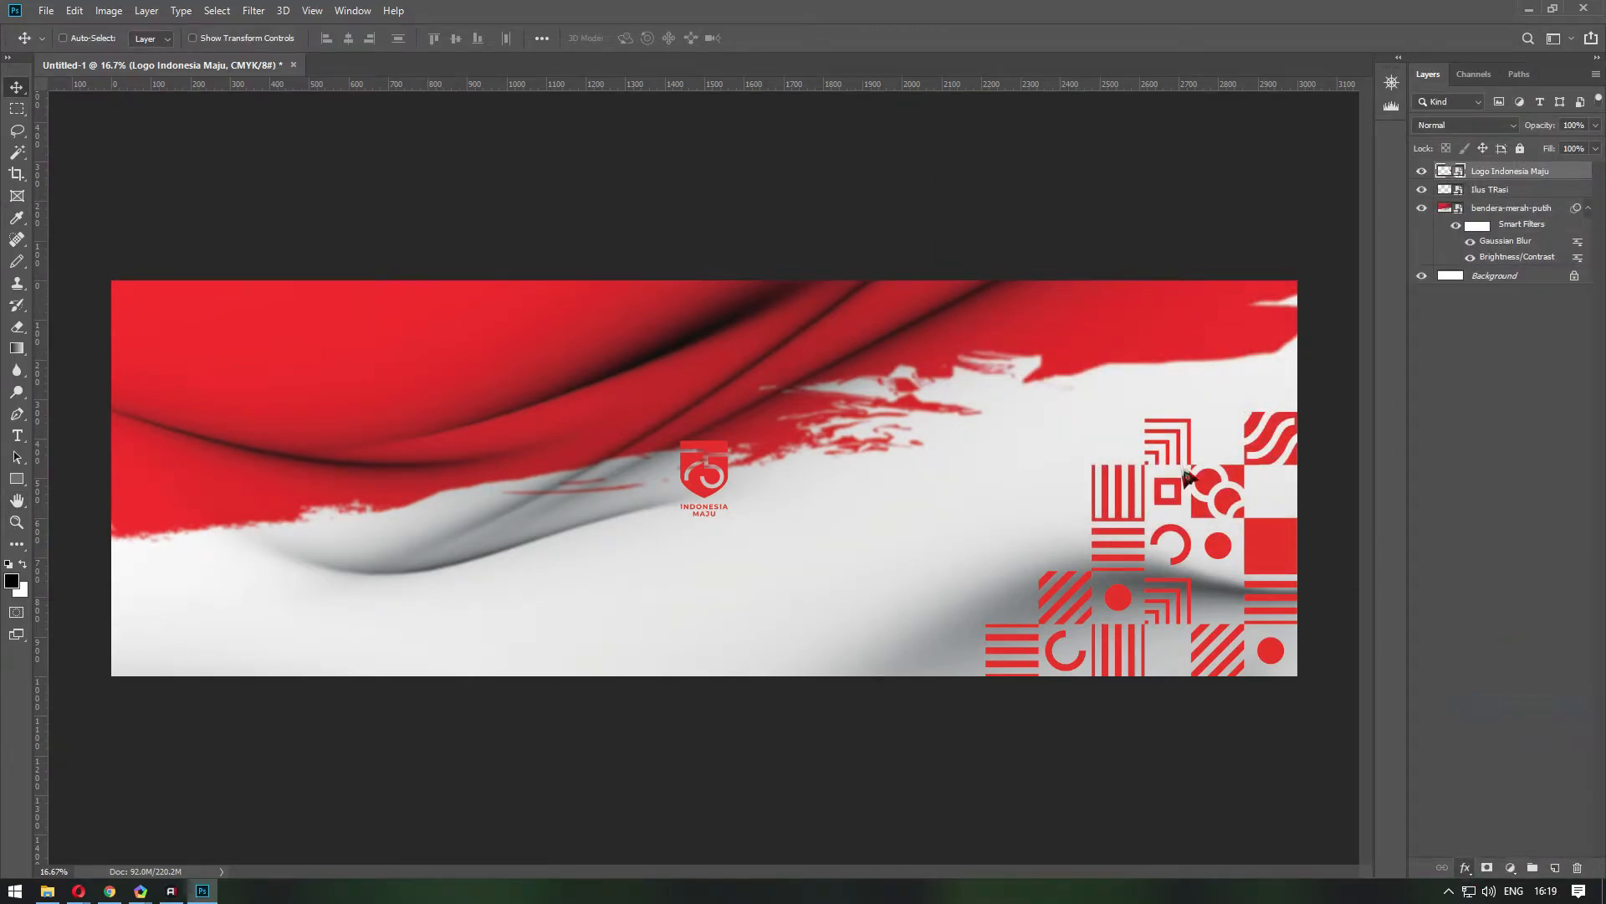
click(1071, 355)
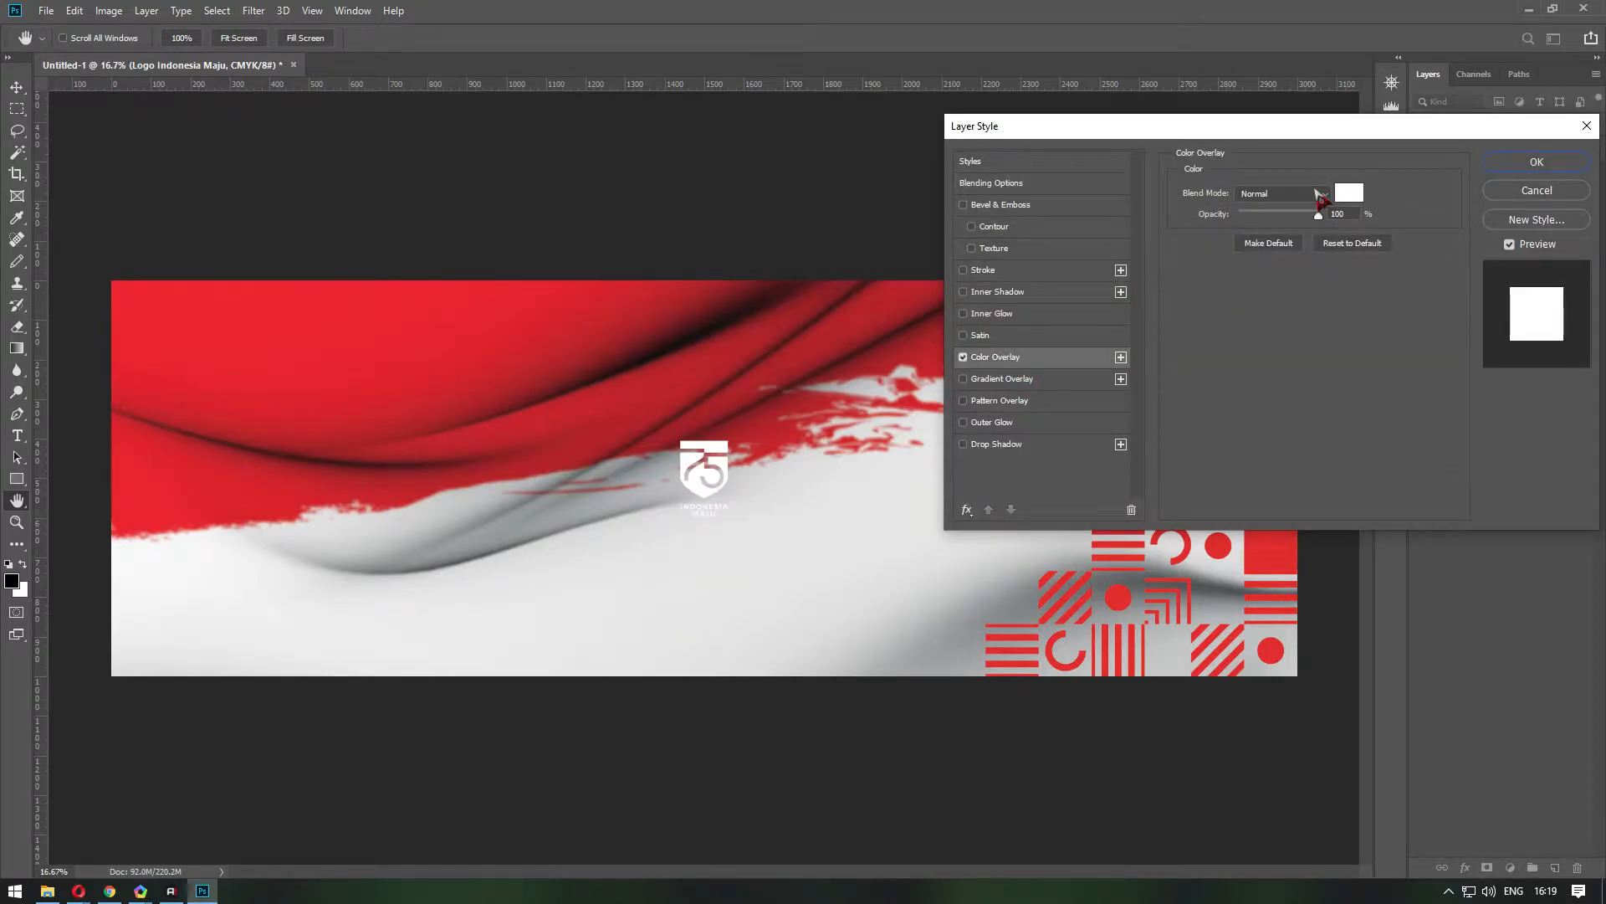
click(1537, 163)
Move the white logo to the banner's upper-left corner and enlarge it to fill more than half of the banner's height.
drag(703, 459, 170, 322)
key(ctrl+t)
drag(201, 379, 284, 509)
key(Return)
drag(269, 373, 279, 376)
Scale the Ilus TRasi pattern down, keeping it anchored in the banner's bottom-right corner.
right_click(1255, 542)
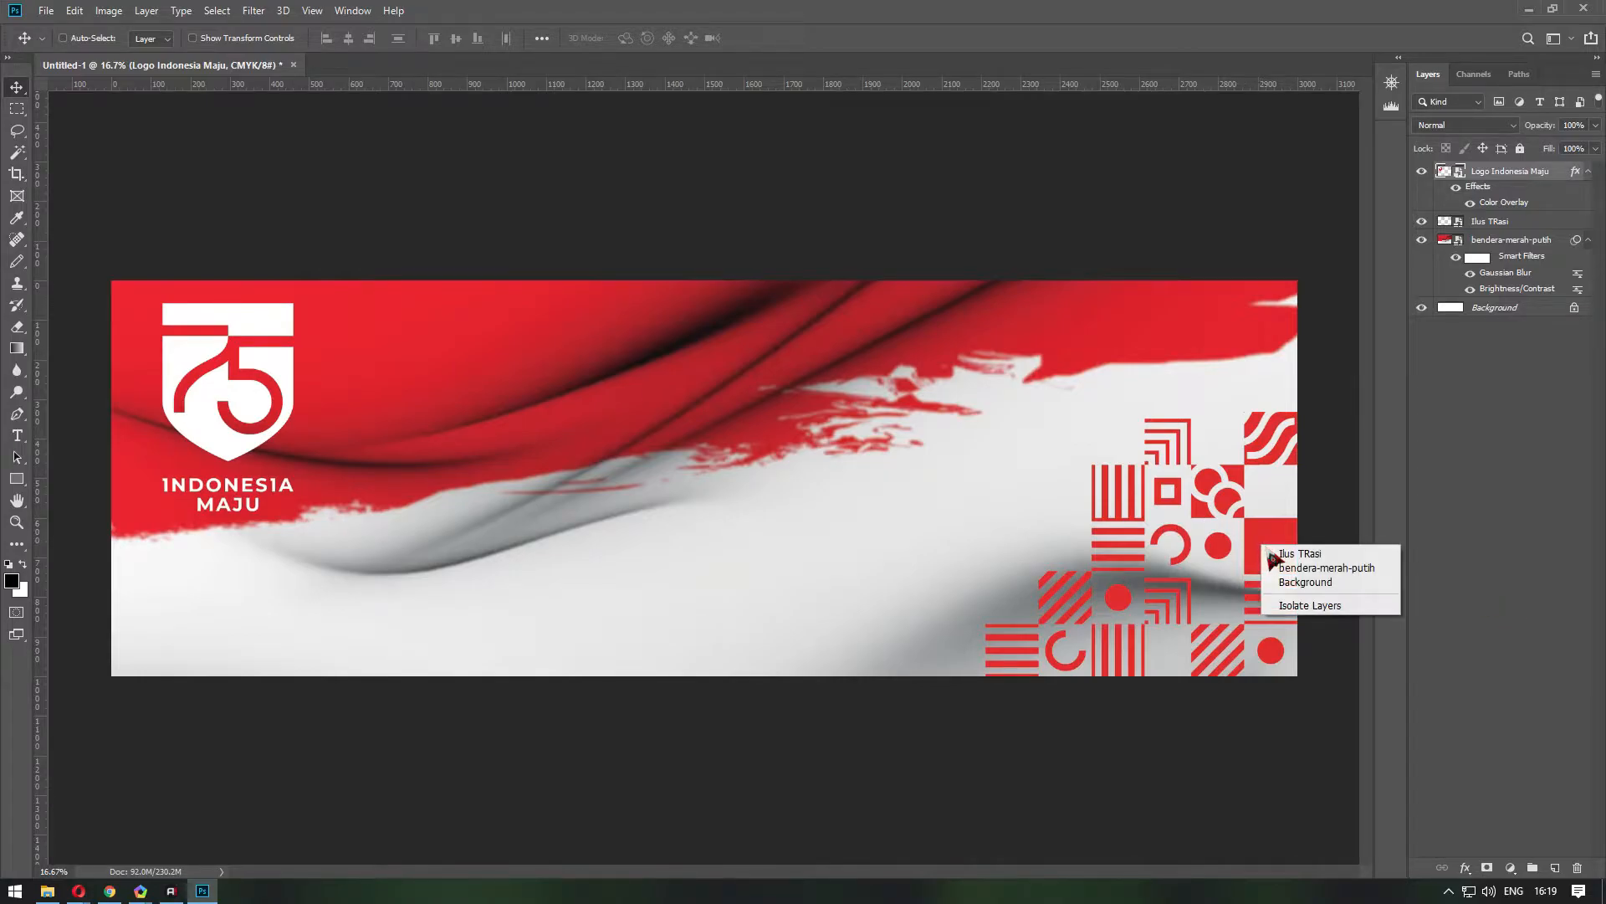
click(1280, 552)
key(ctrl+t)
drag(991, 419, 1069, 484)
key(Return)
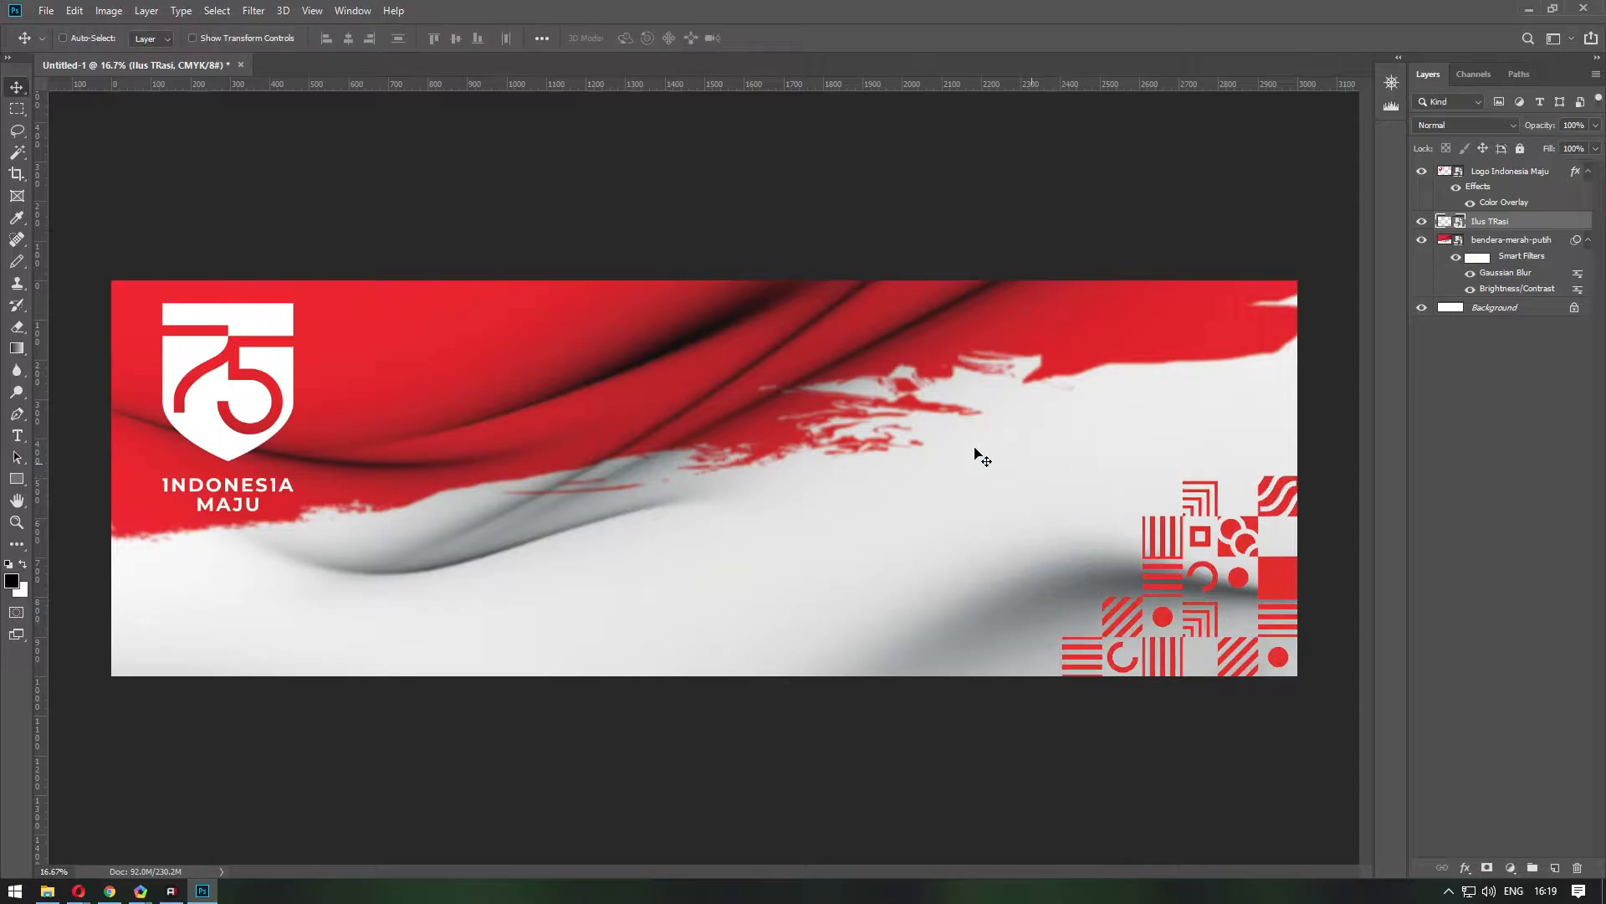
Add the text "Dirgahayu" in black 300 pt Museo Sans 700 near the middle of the banner.
click(17, 436)
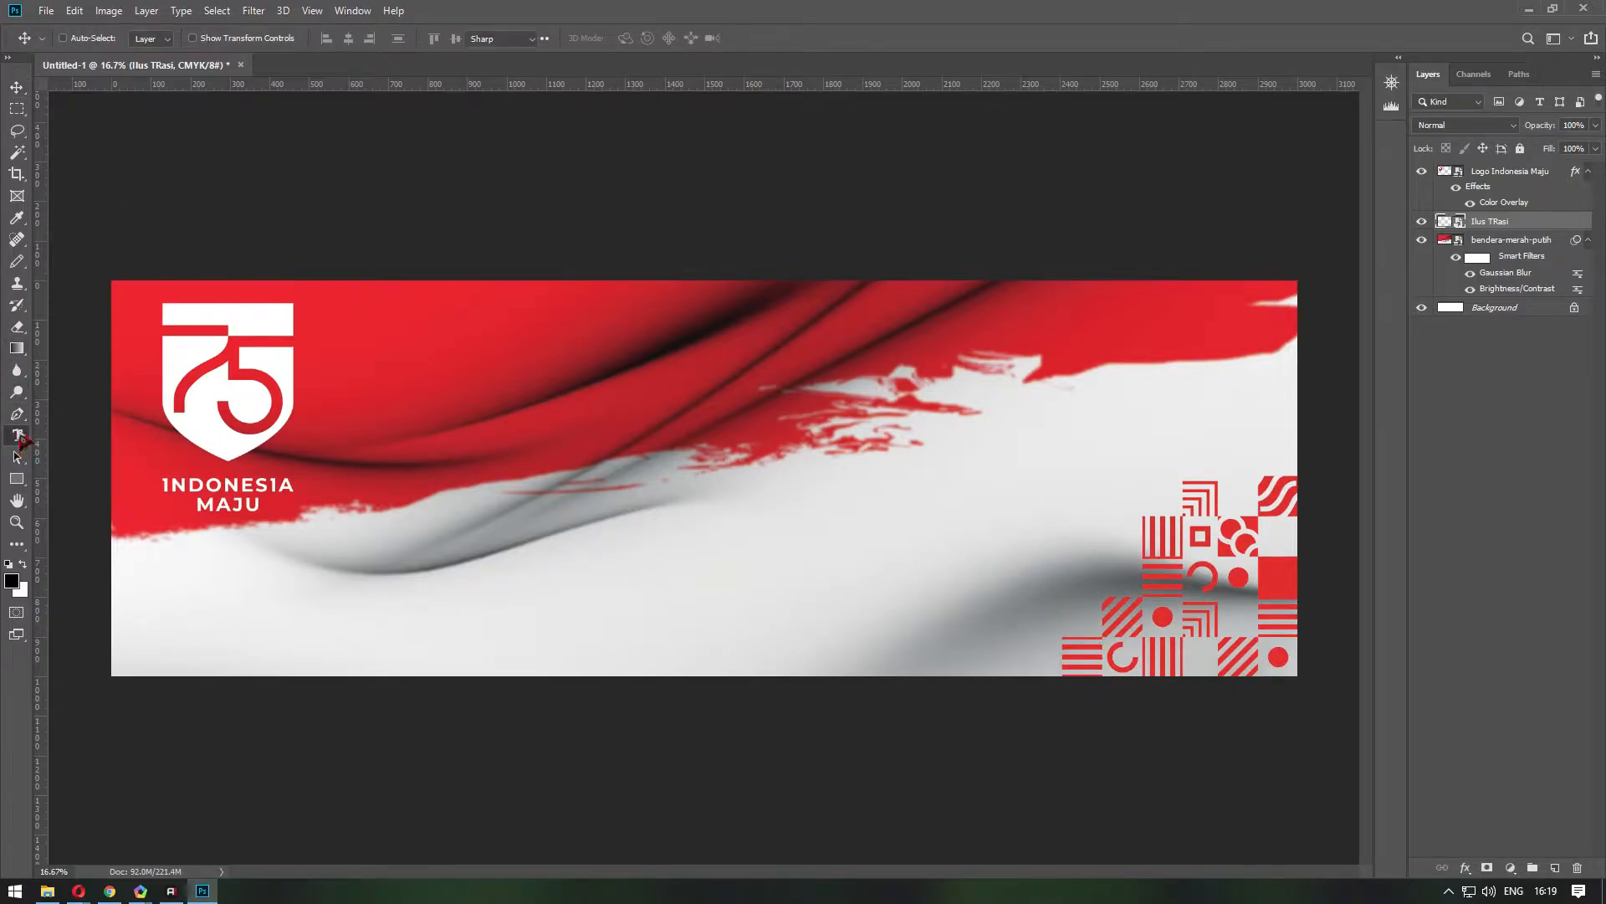
click(663, 428)
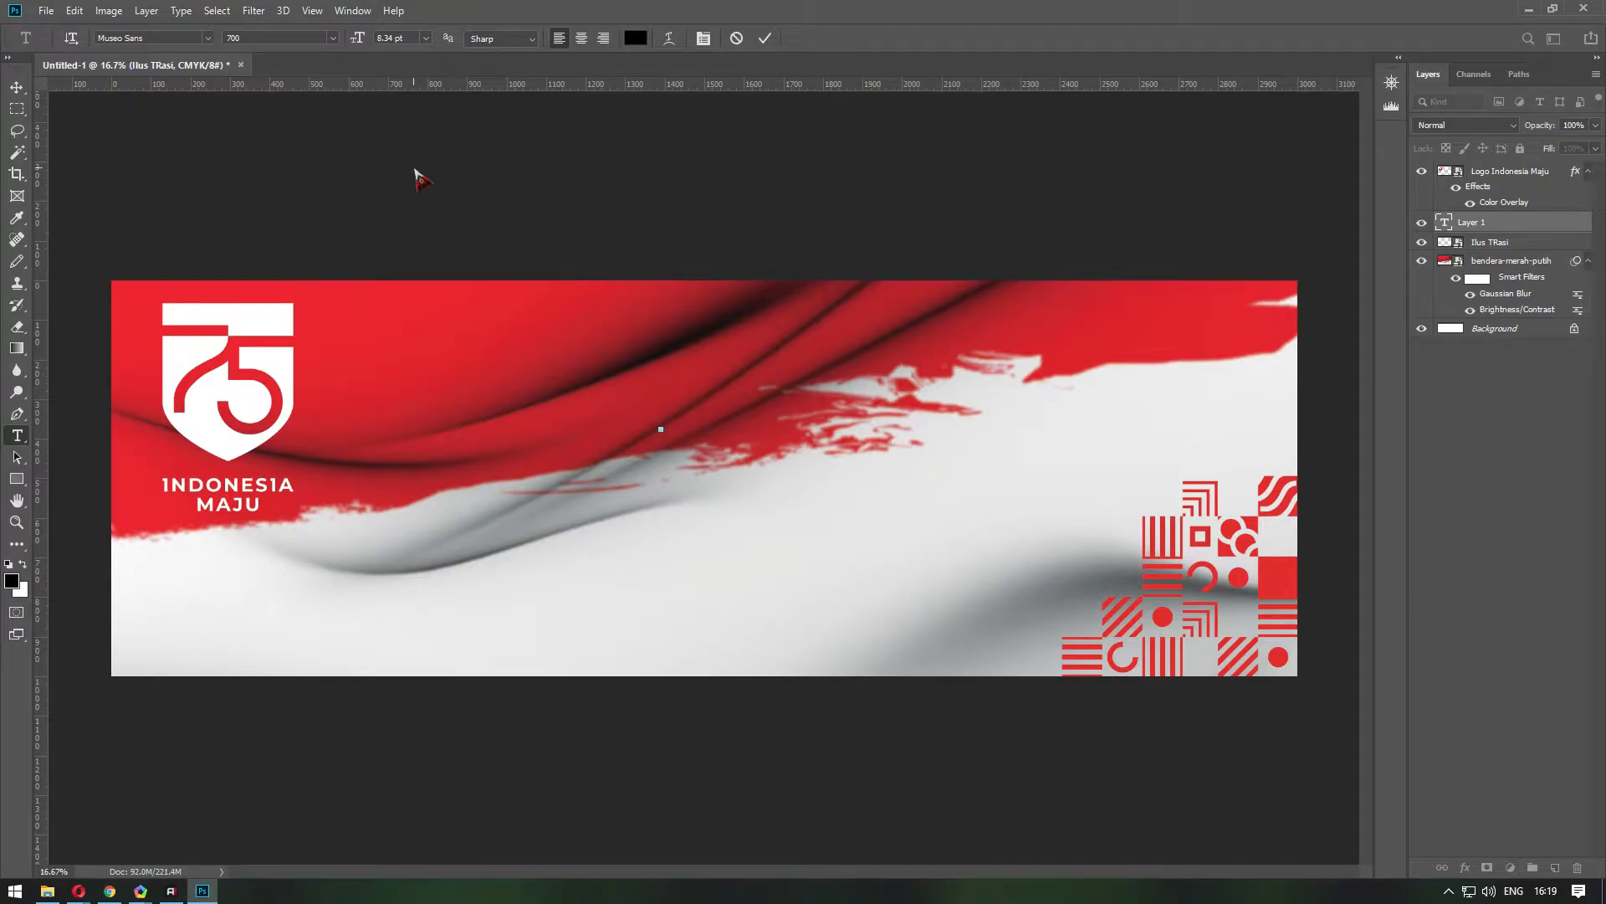
key(ctrl+Return)
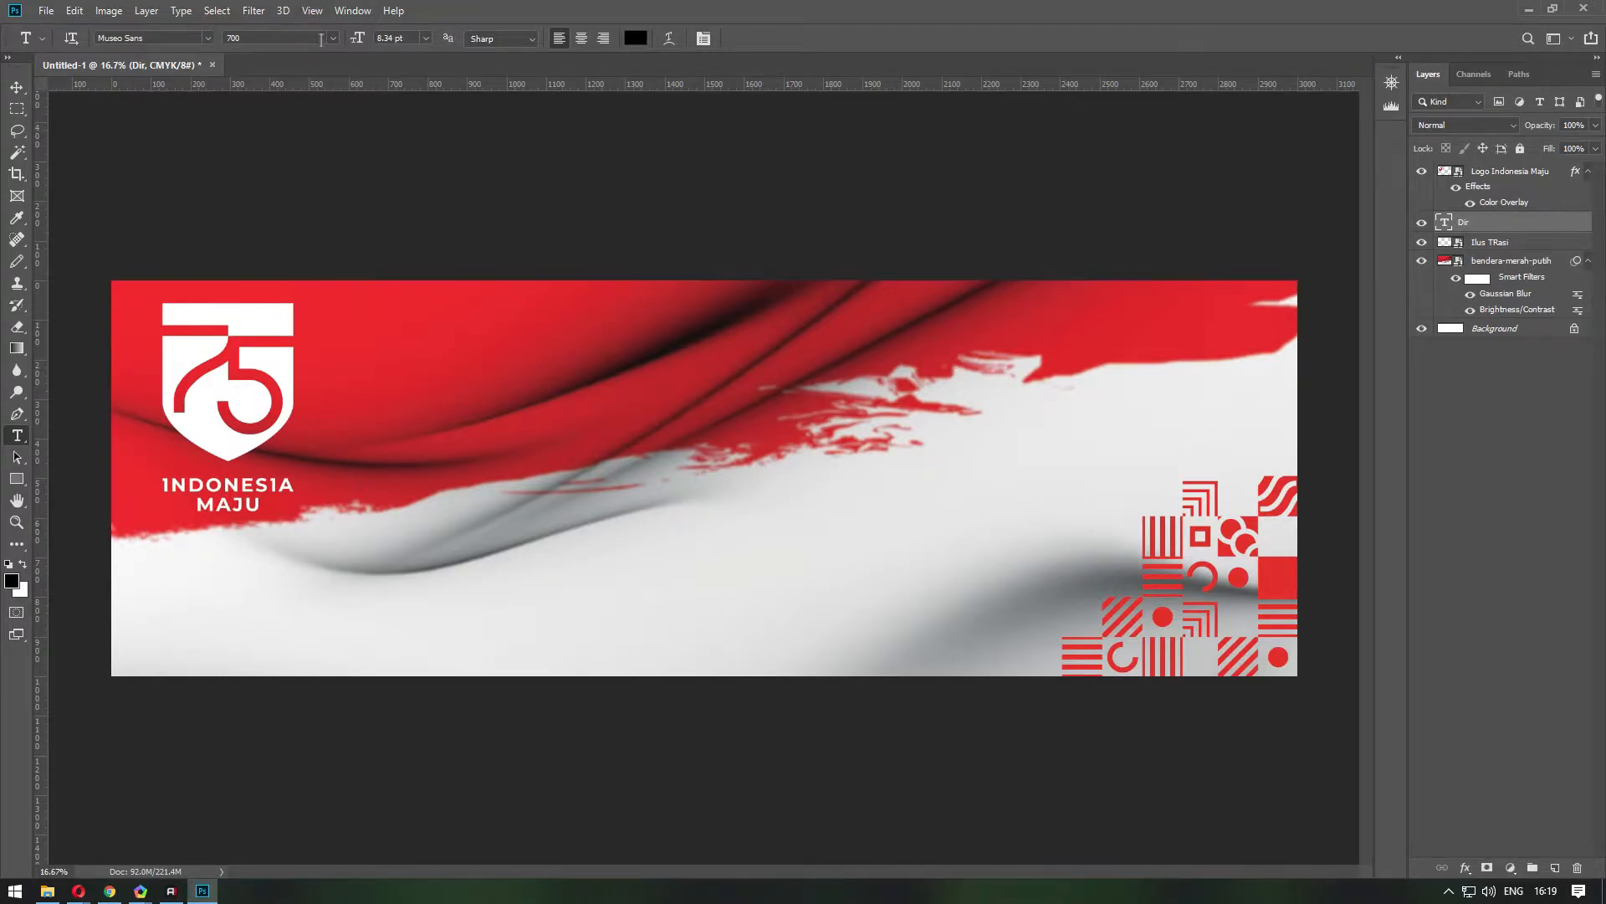
text(300)
key(Return)
text(jayu)
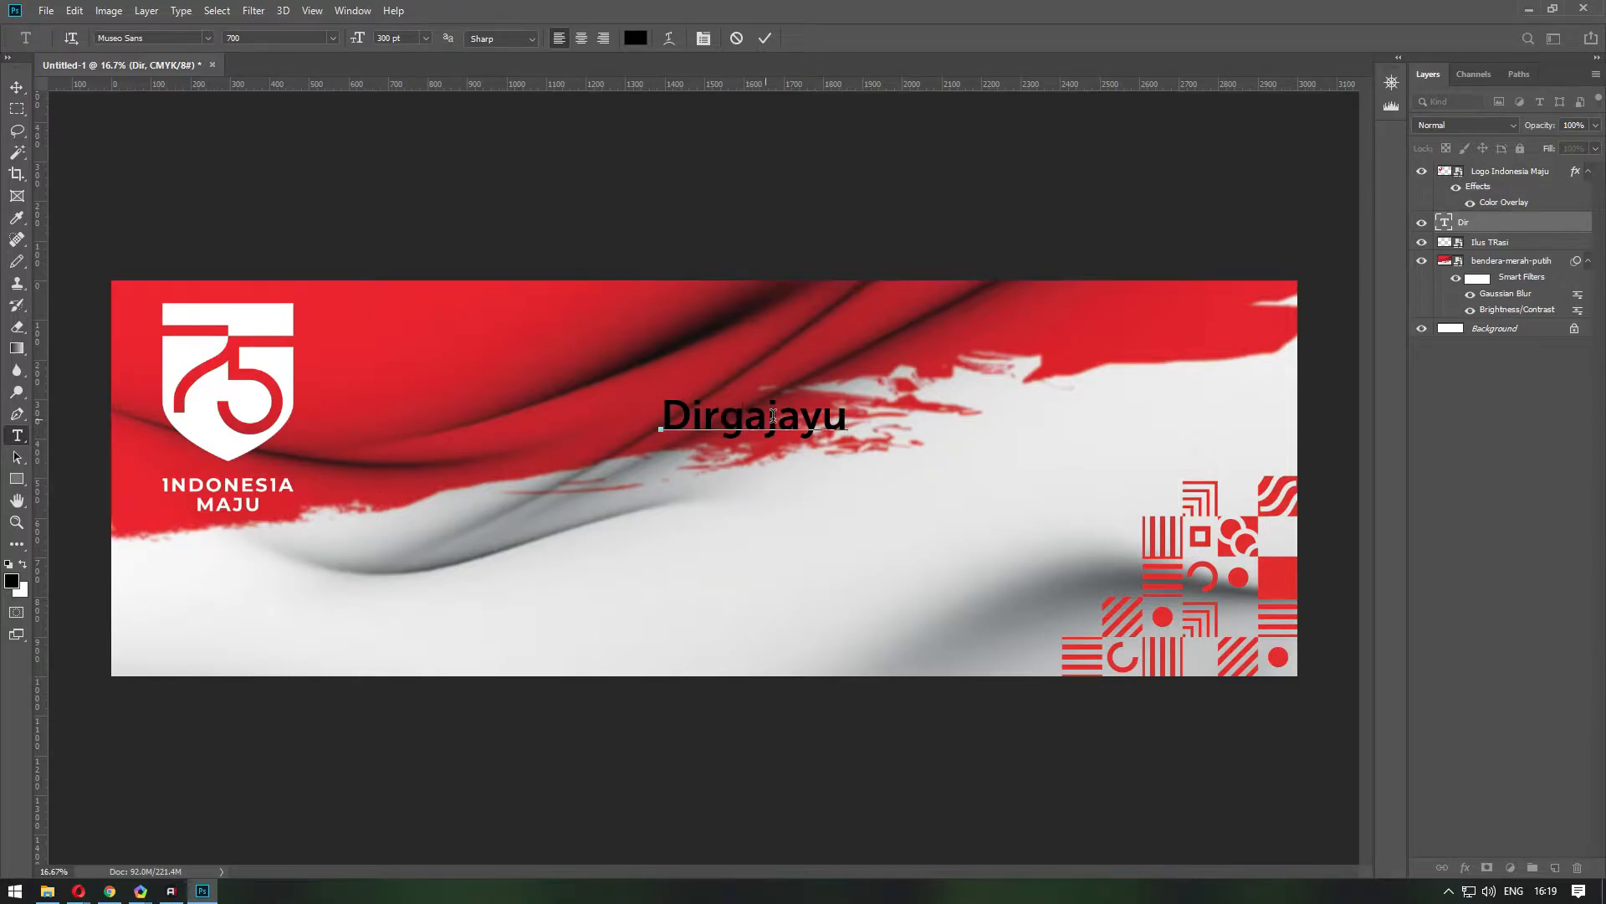
text(h)
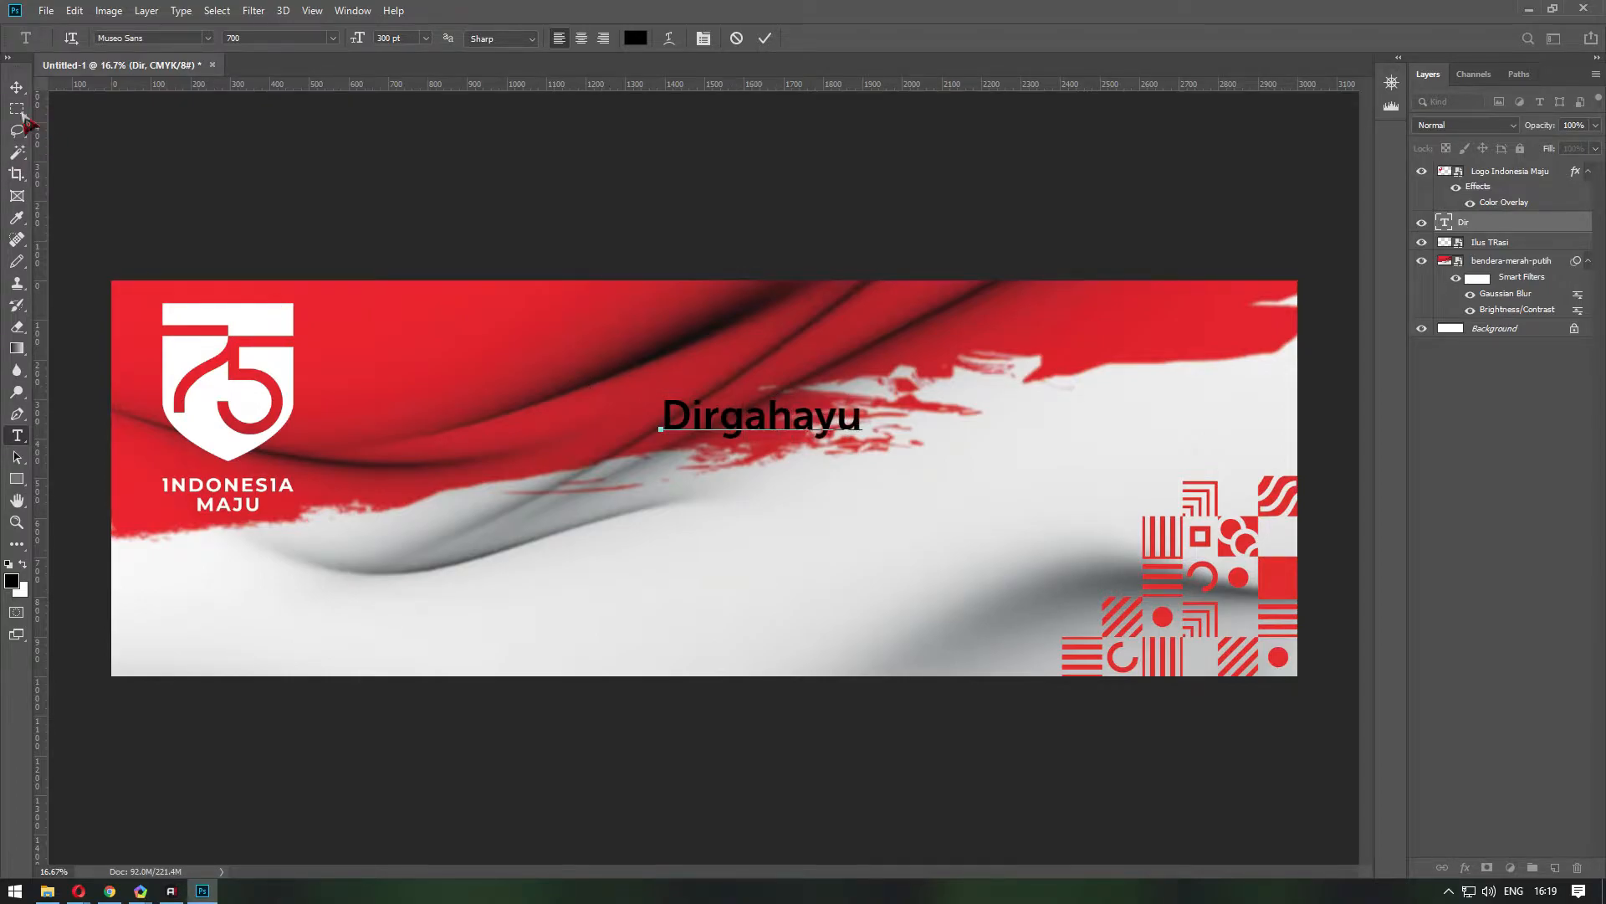
Duplicate the Dirgahayu text, change the lower copy to "Republik Indonesia" and center it beneath the original.
click(17, 87)
drag(777, 429, 712, 413)
key(t)
double_click(714, 413)
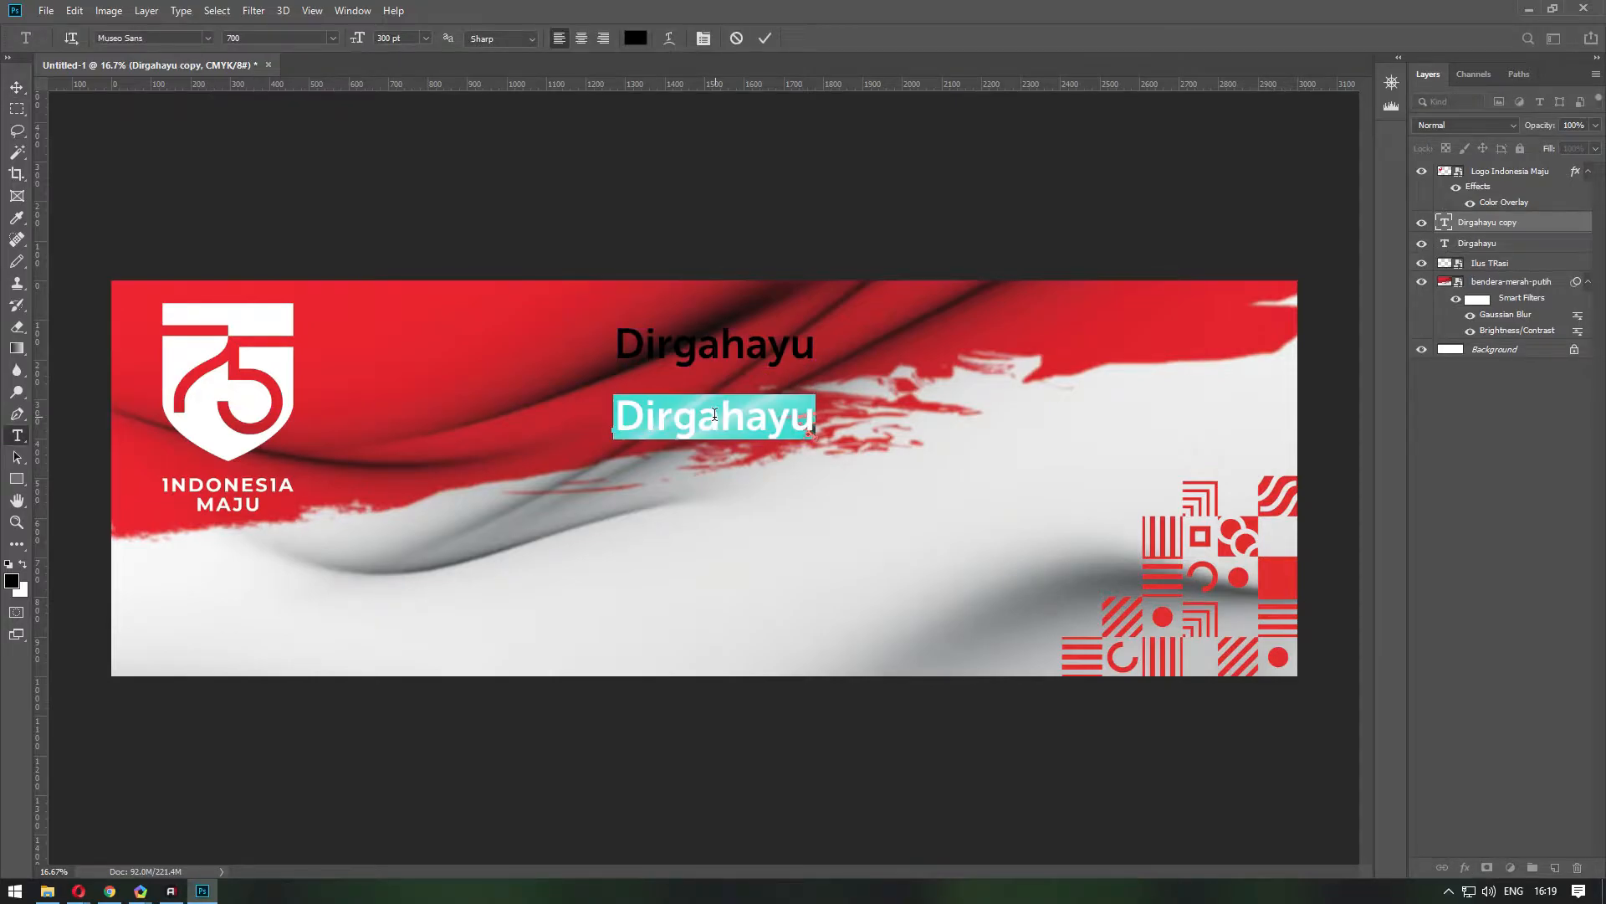
text(T)
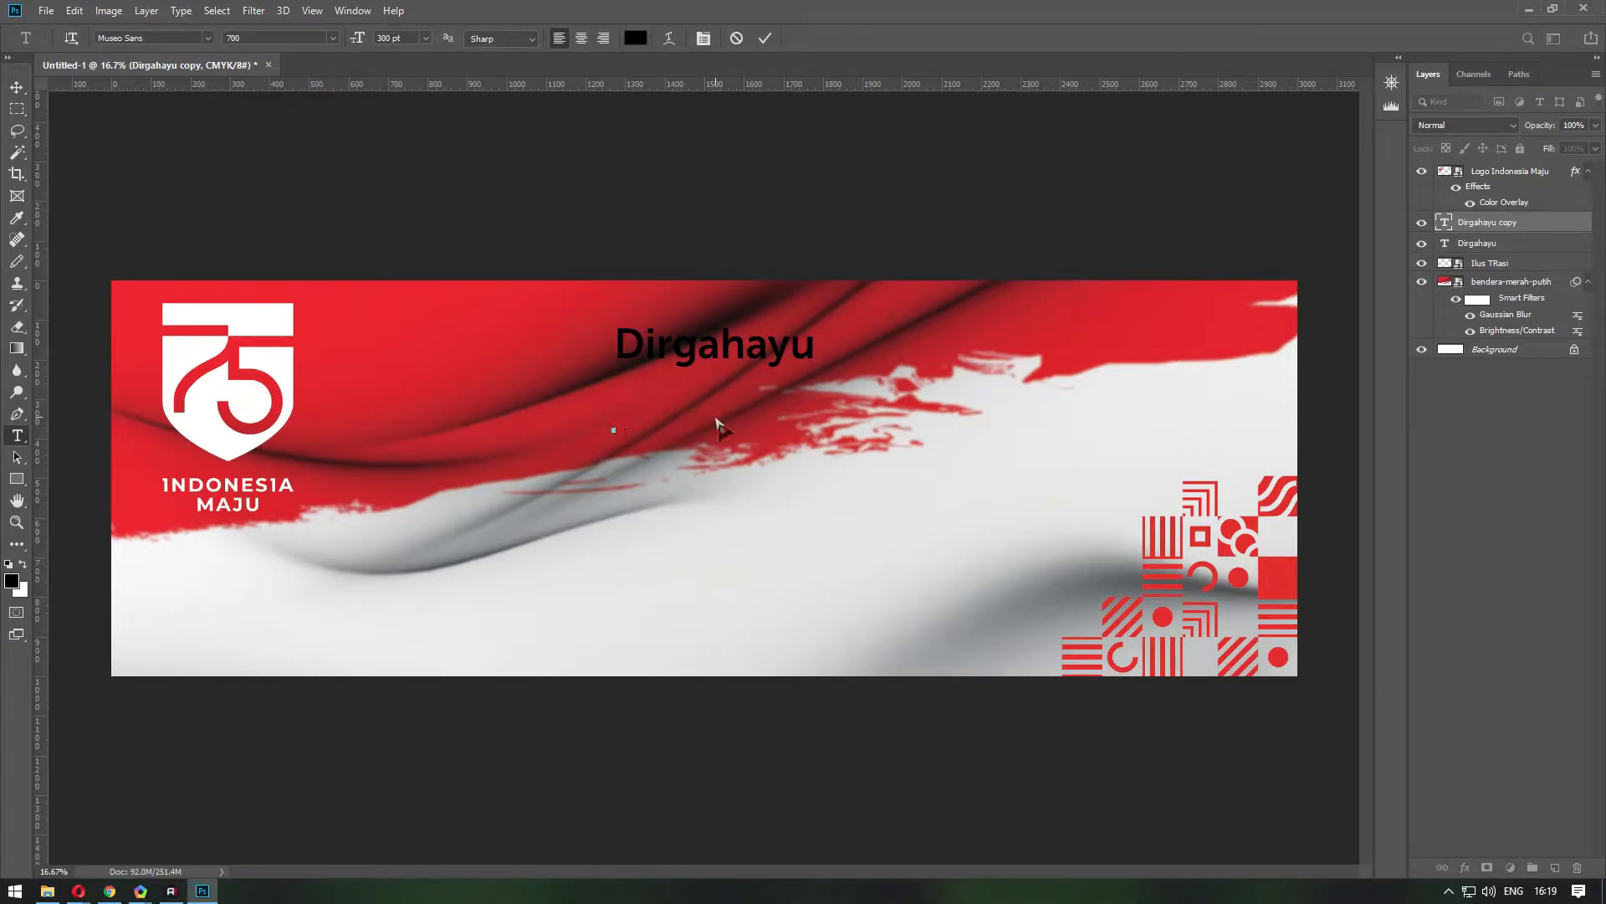
text(epubl)
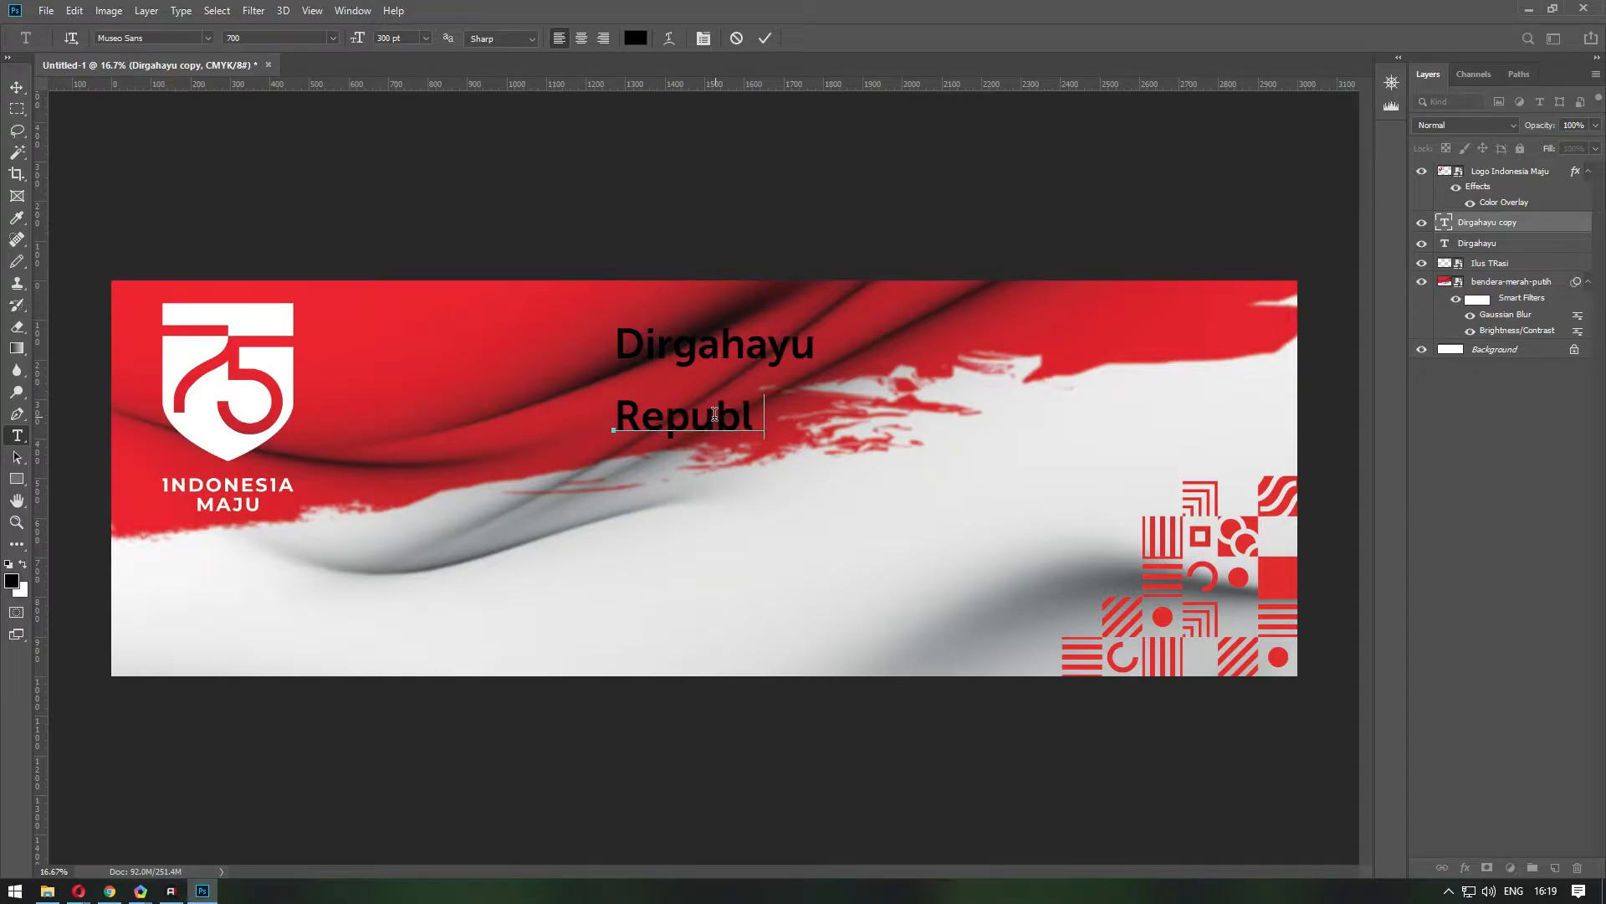
text(ik Indonesia)
click(17, 87)
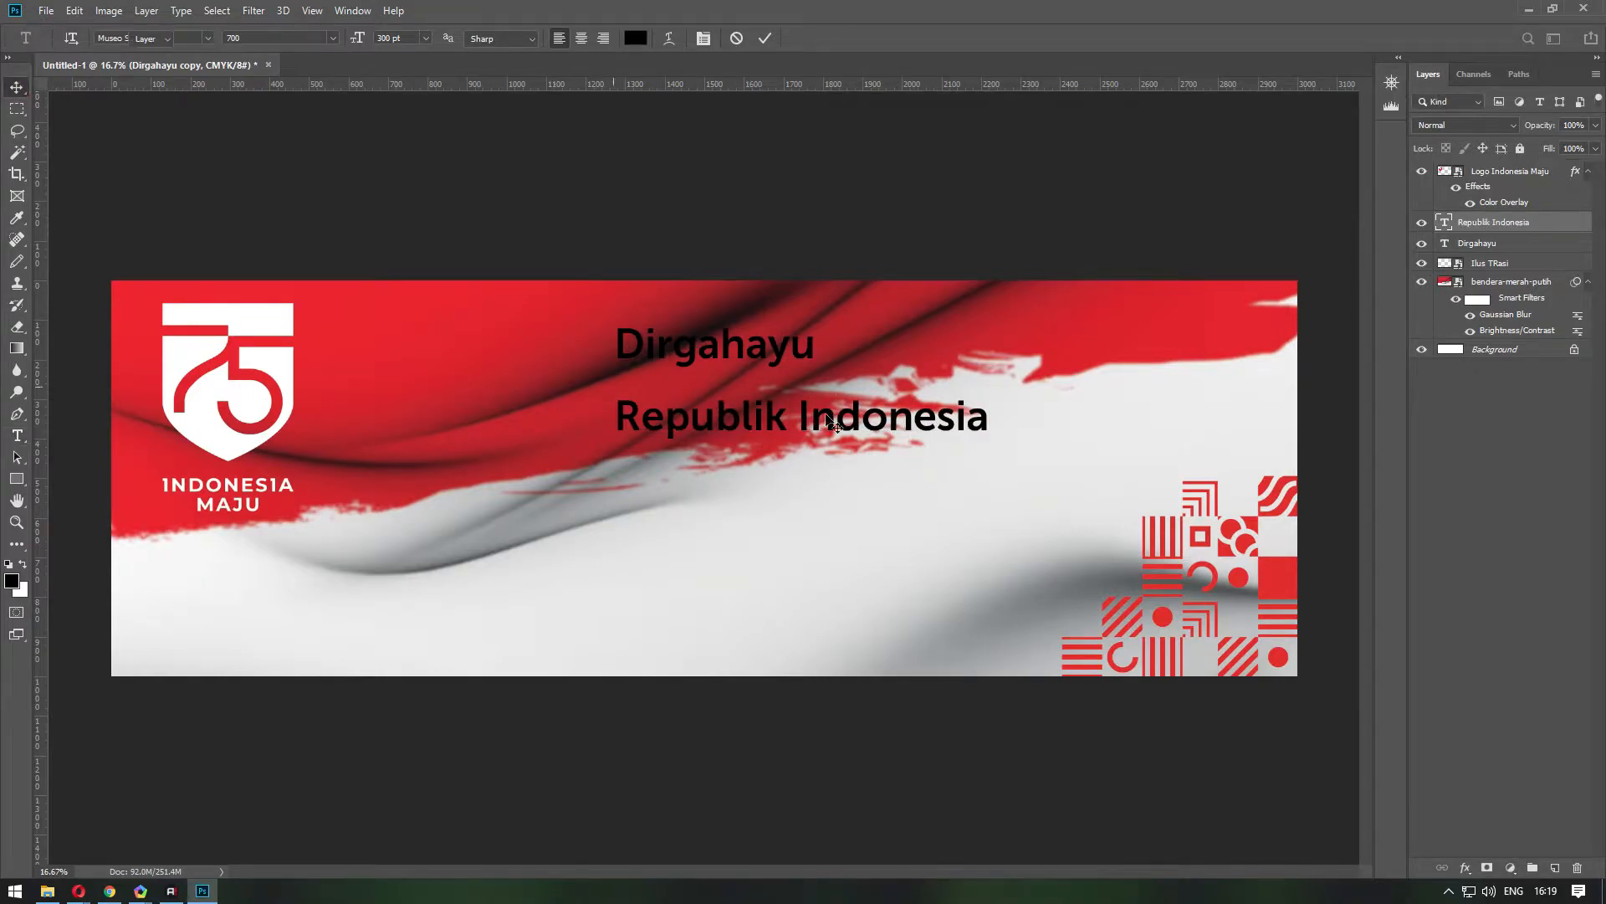
drag(878, 423, 803, 418)
Change the font of the Dirgahayu text to Balloon XBd BT.
right_click(764, 351)
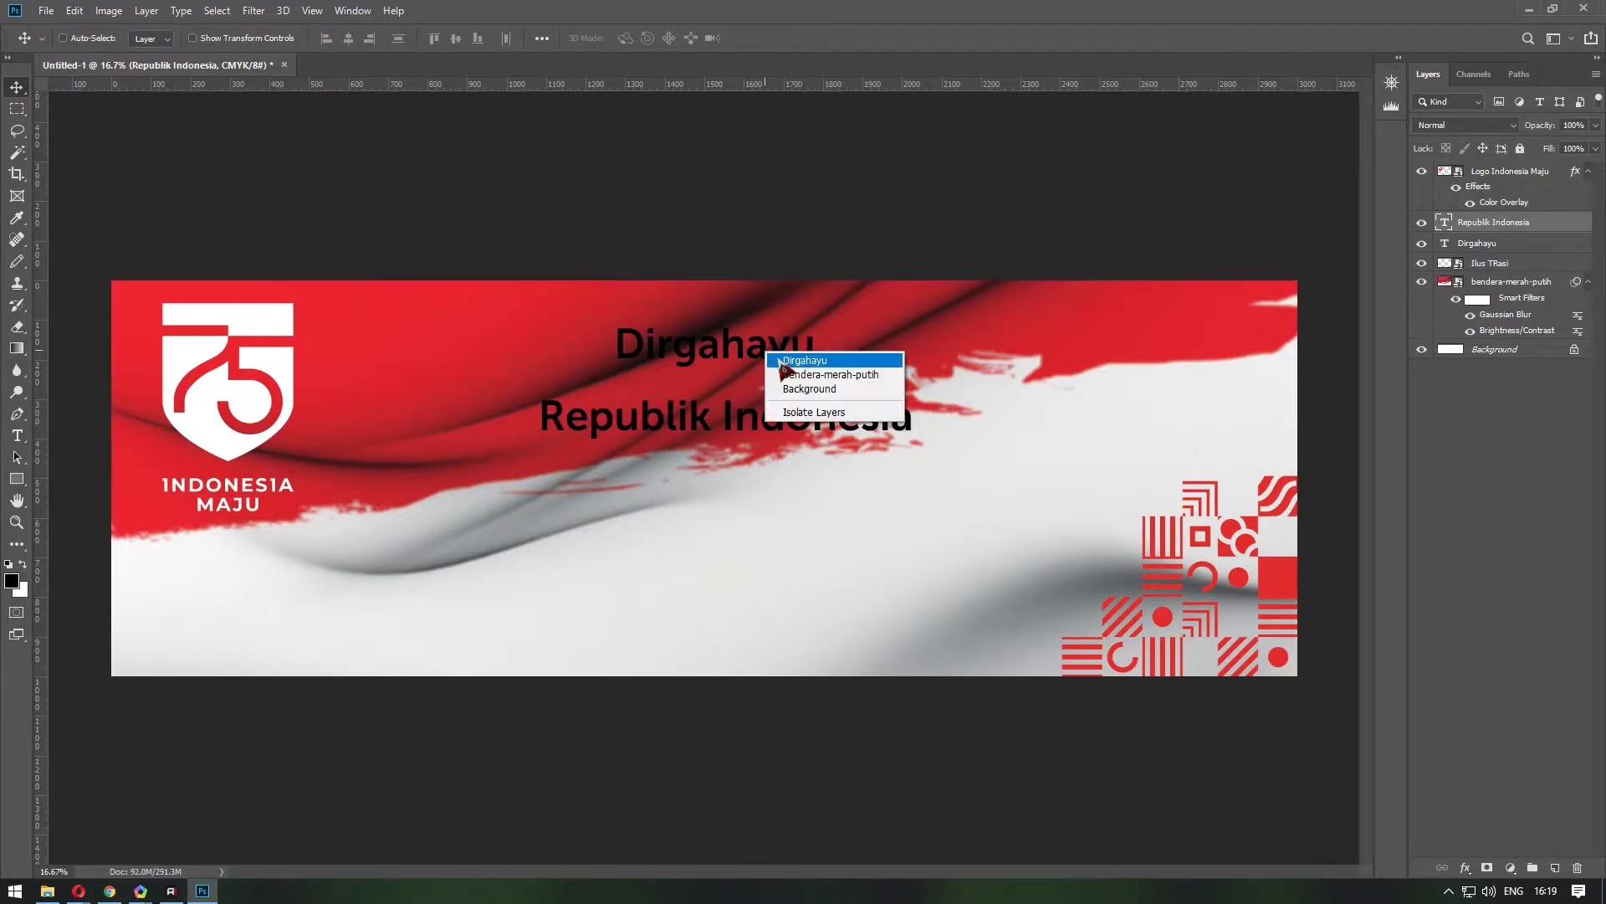
click(804, 378)
click(351, 17)
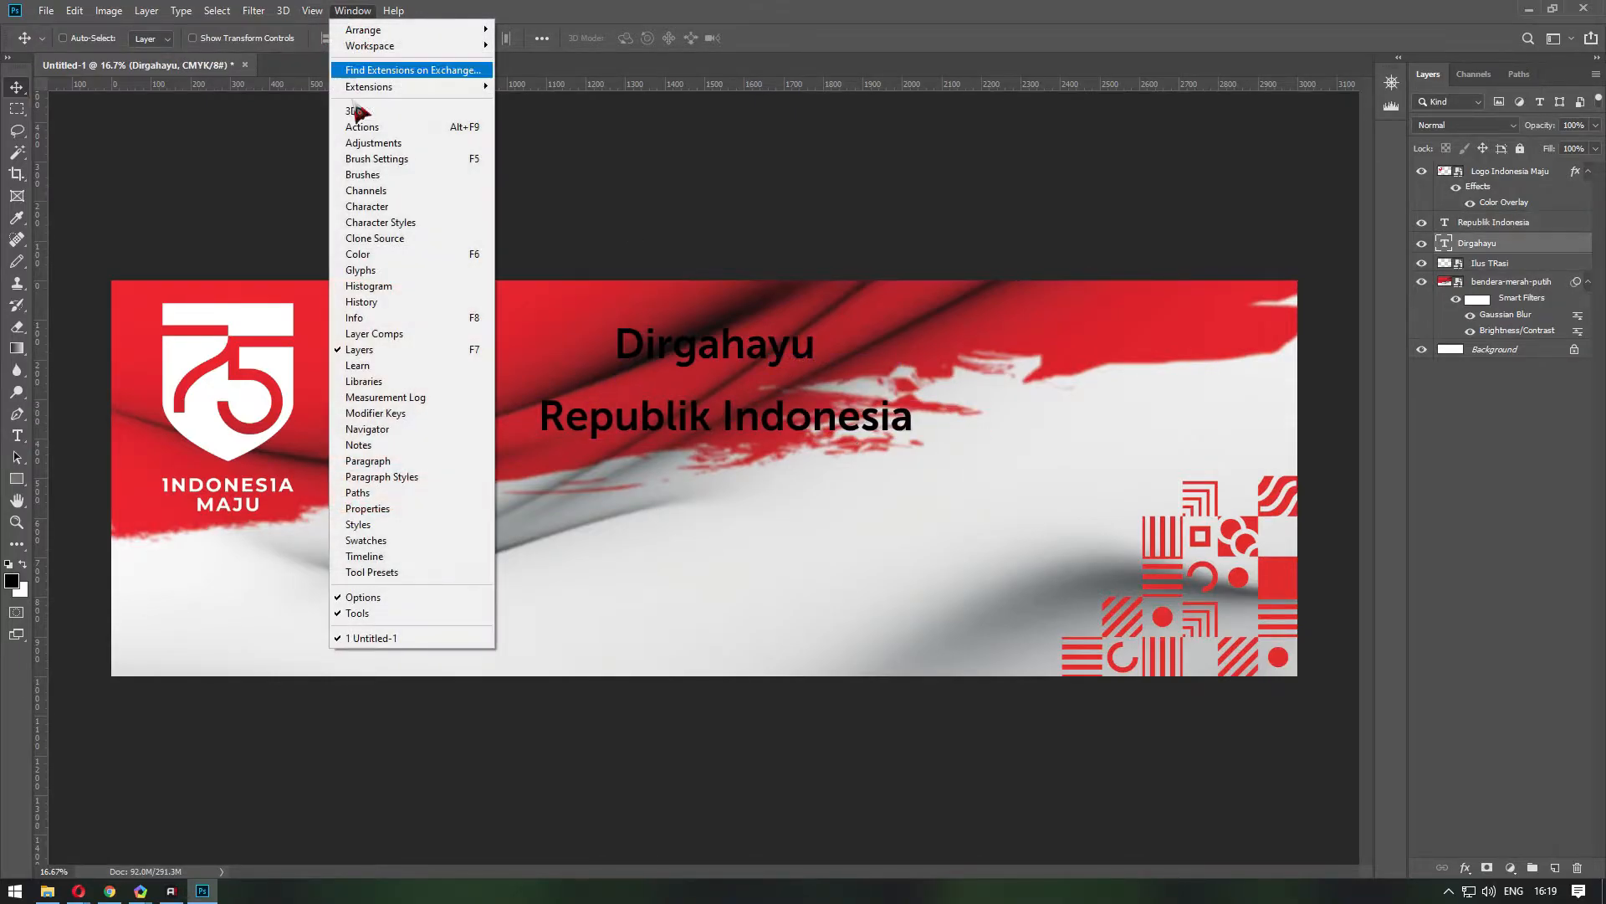
click(368, 187)
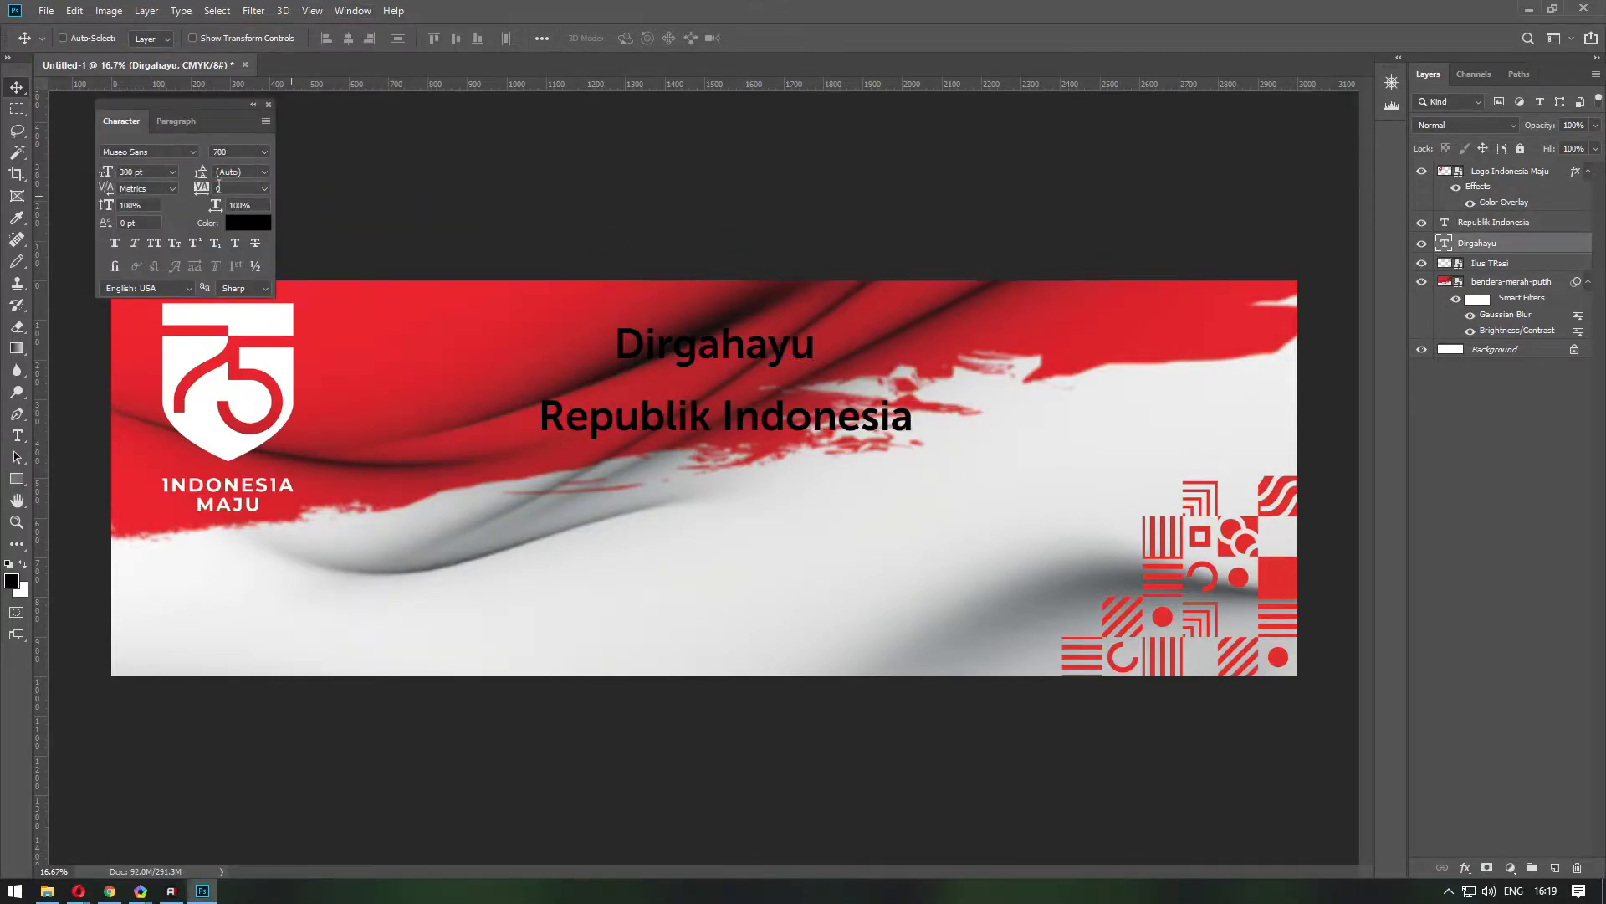
click(193, 152)
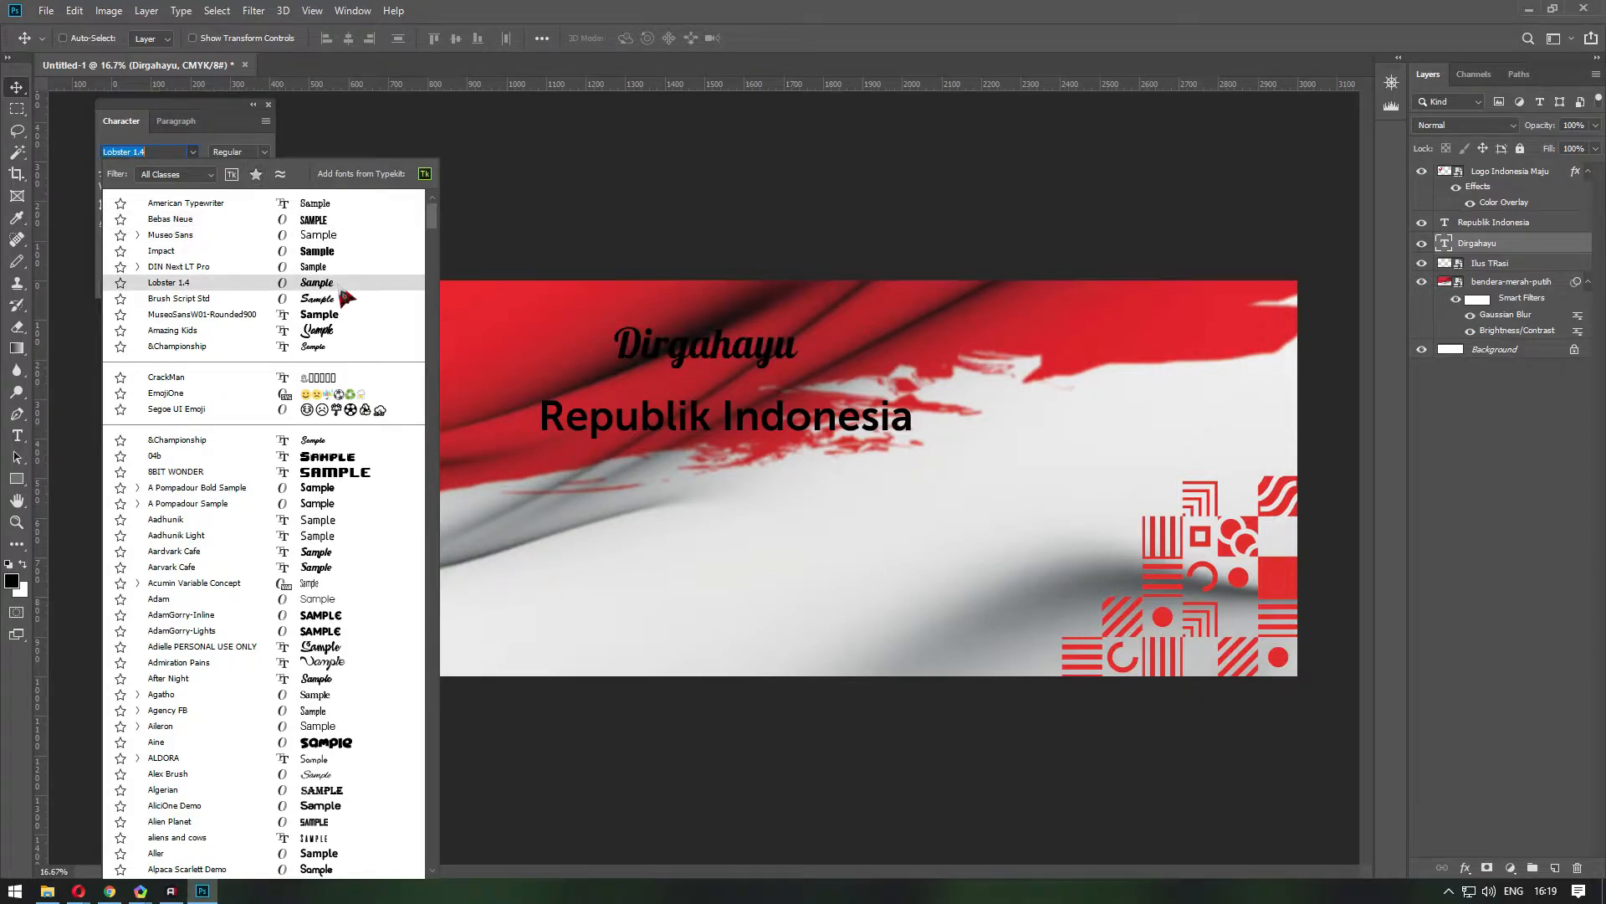
scroll(347, 298, down, 6)
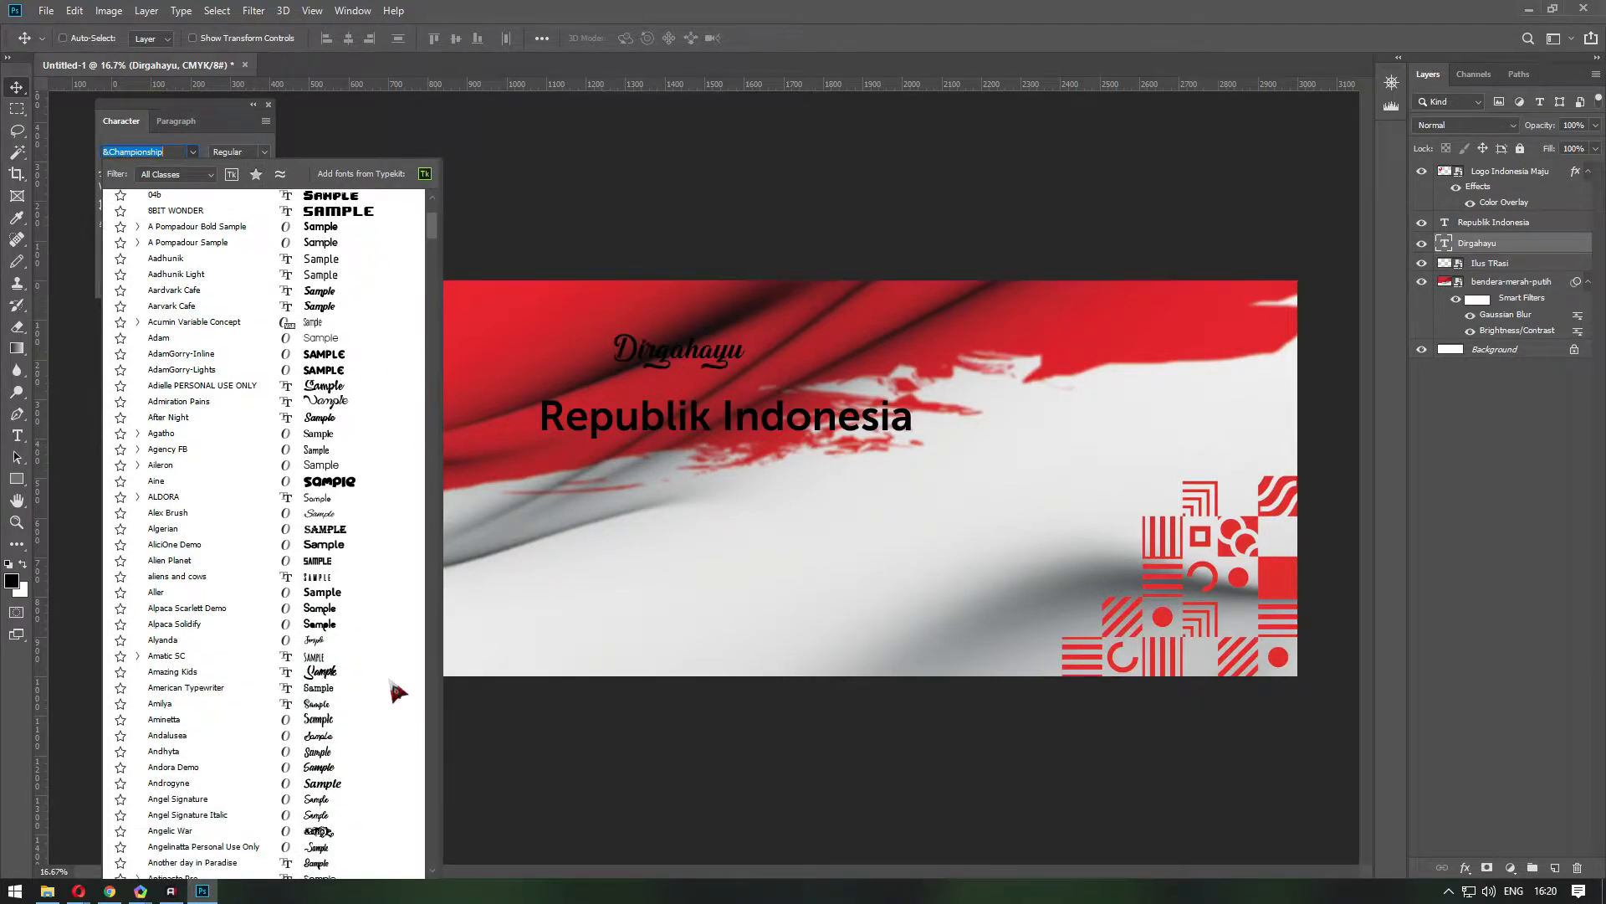
scroll(362, 617, down, 8)
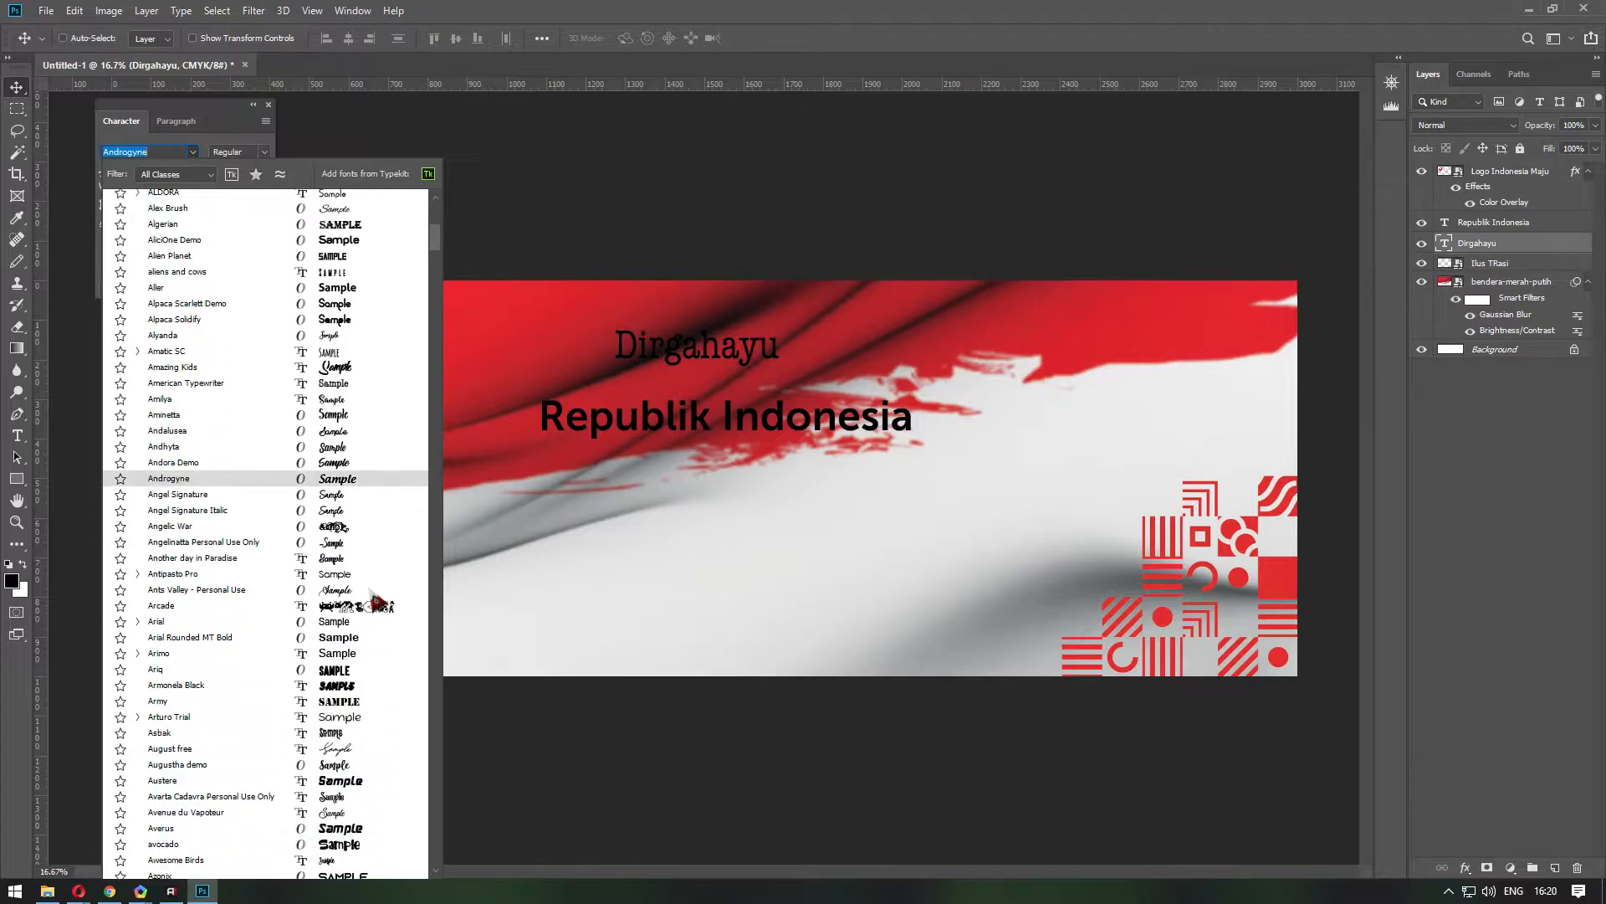
scroll(378, 599, down, 4)
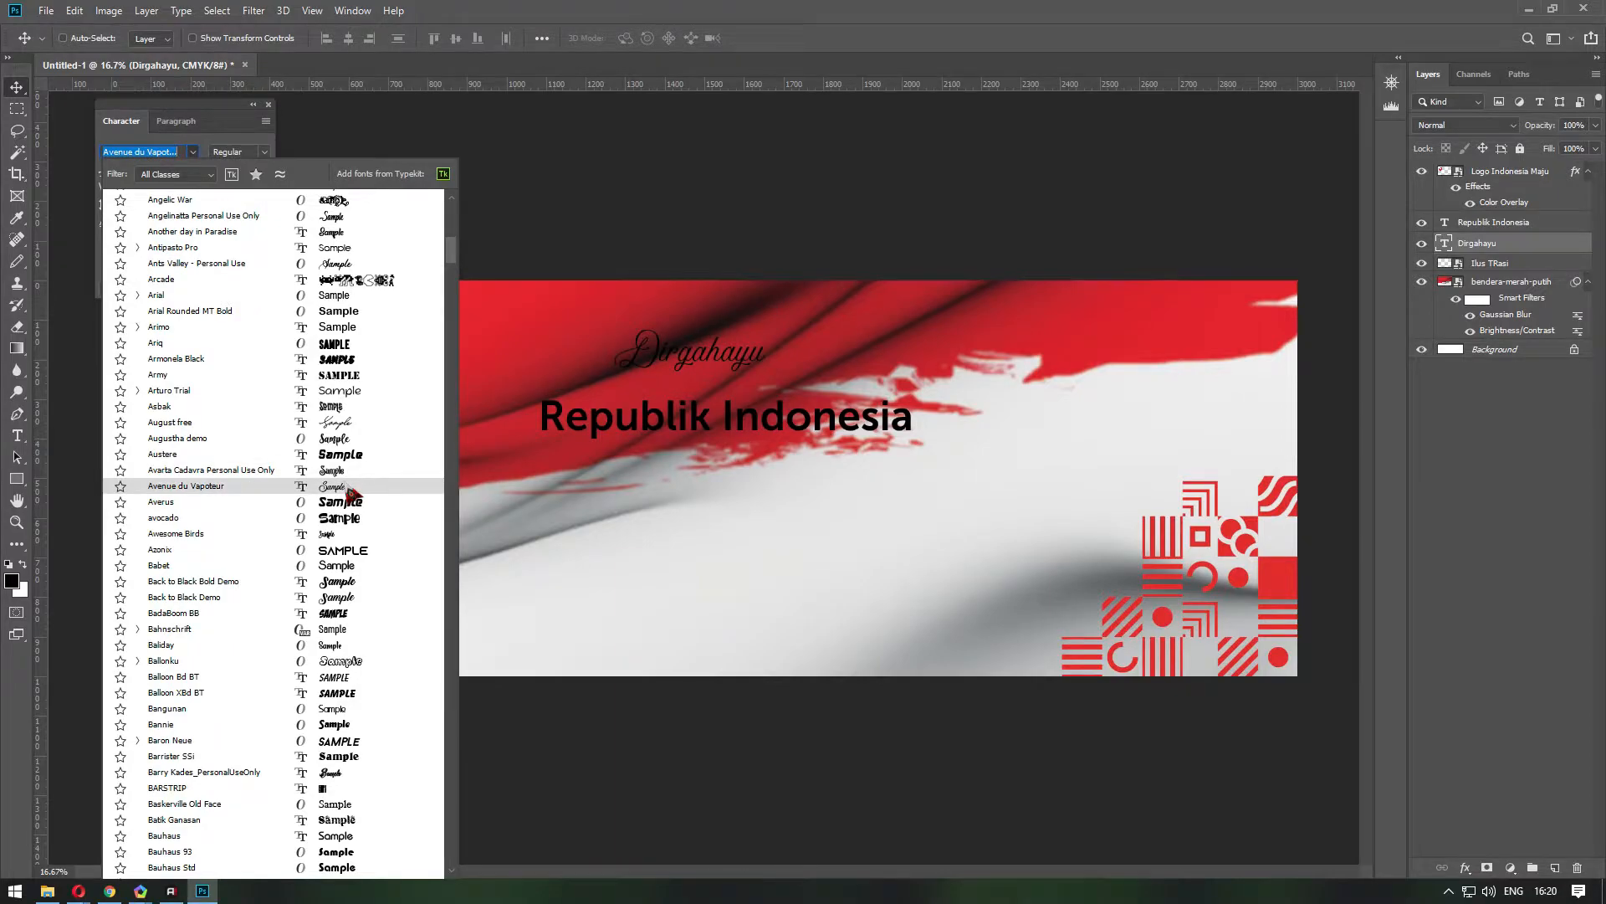
scroll(350, 492, down, 3)
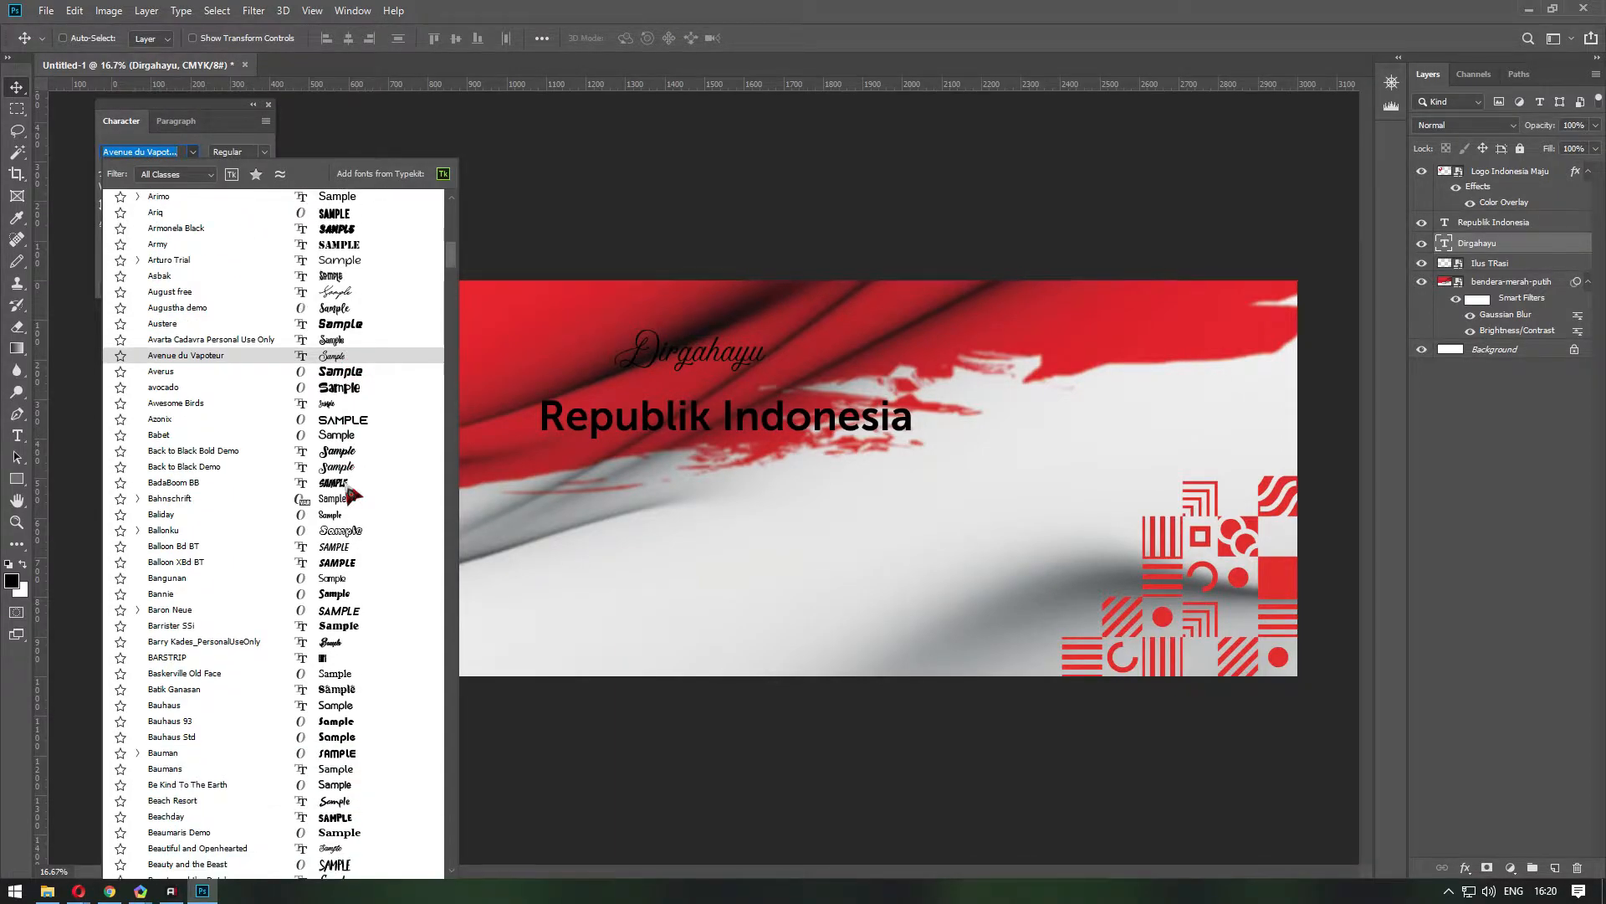
scroll(351, 494, down, 1)
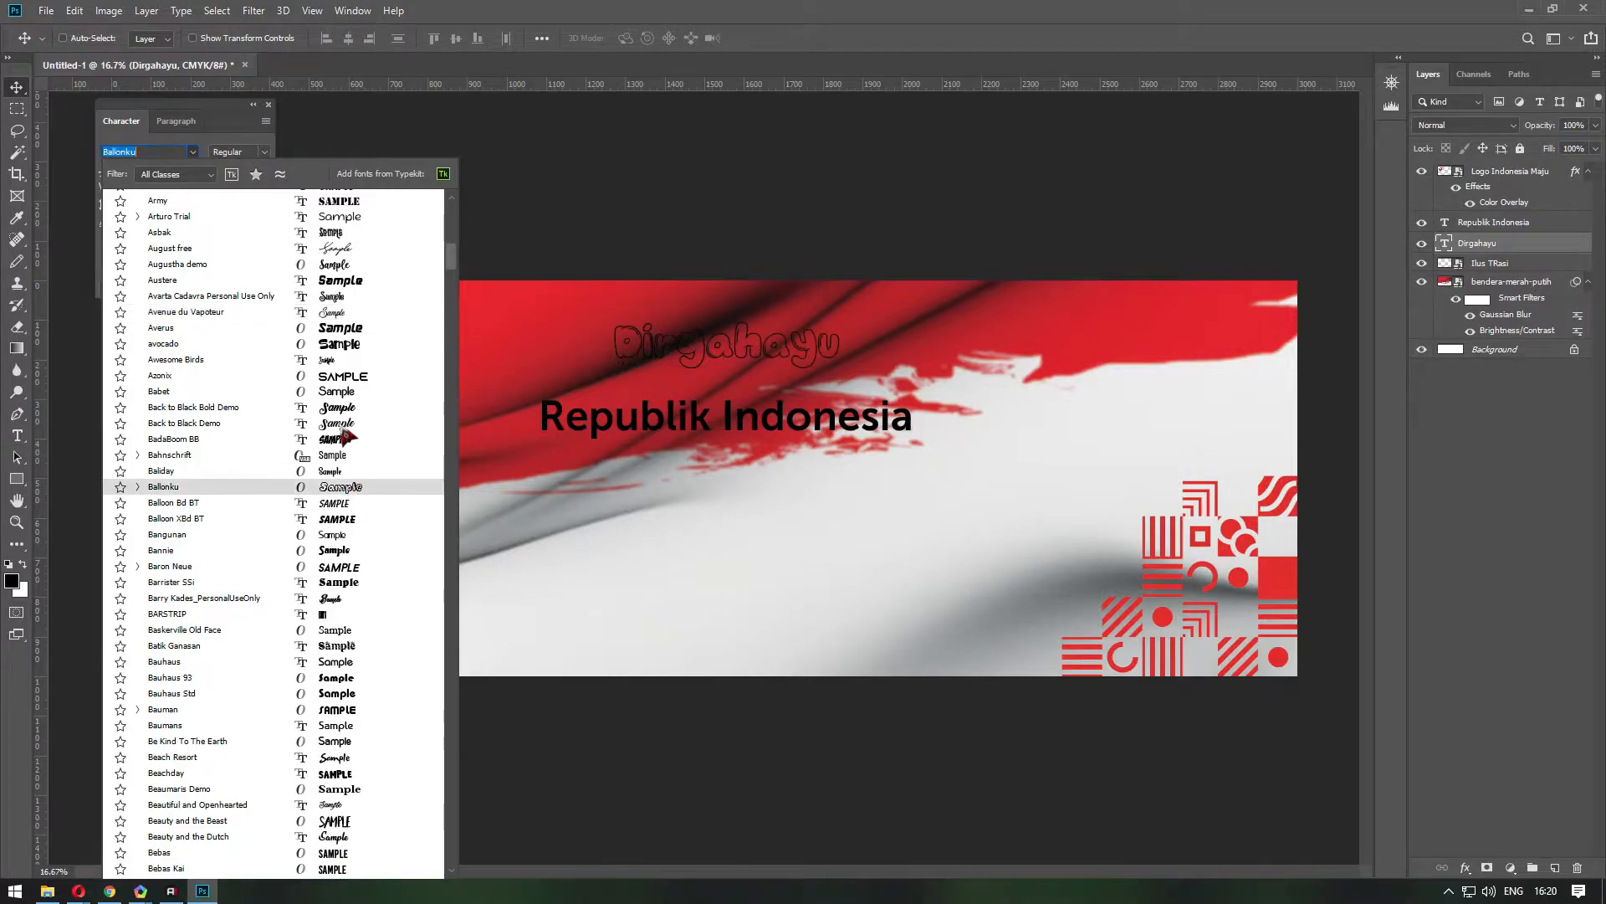
scroll(338, 477, down, 1)
scroll(334, 484, down, 1)
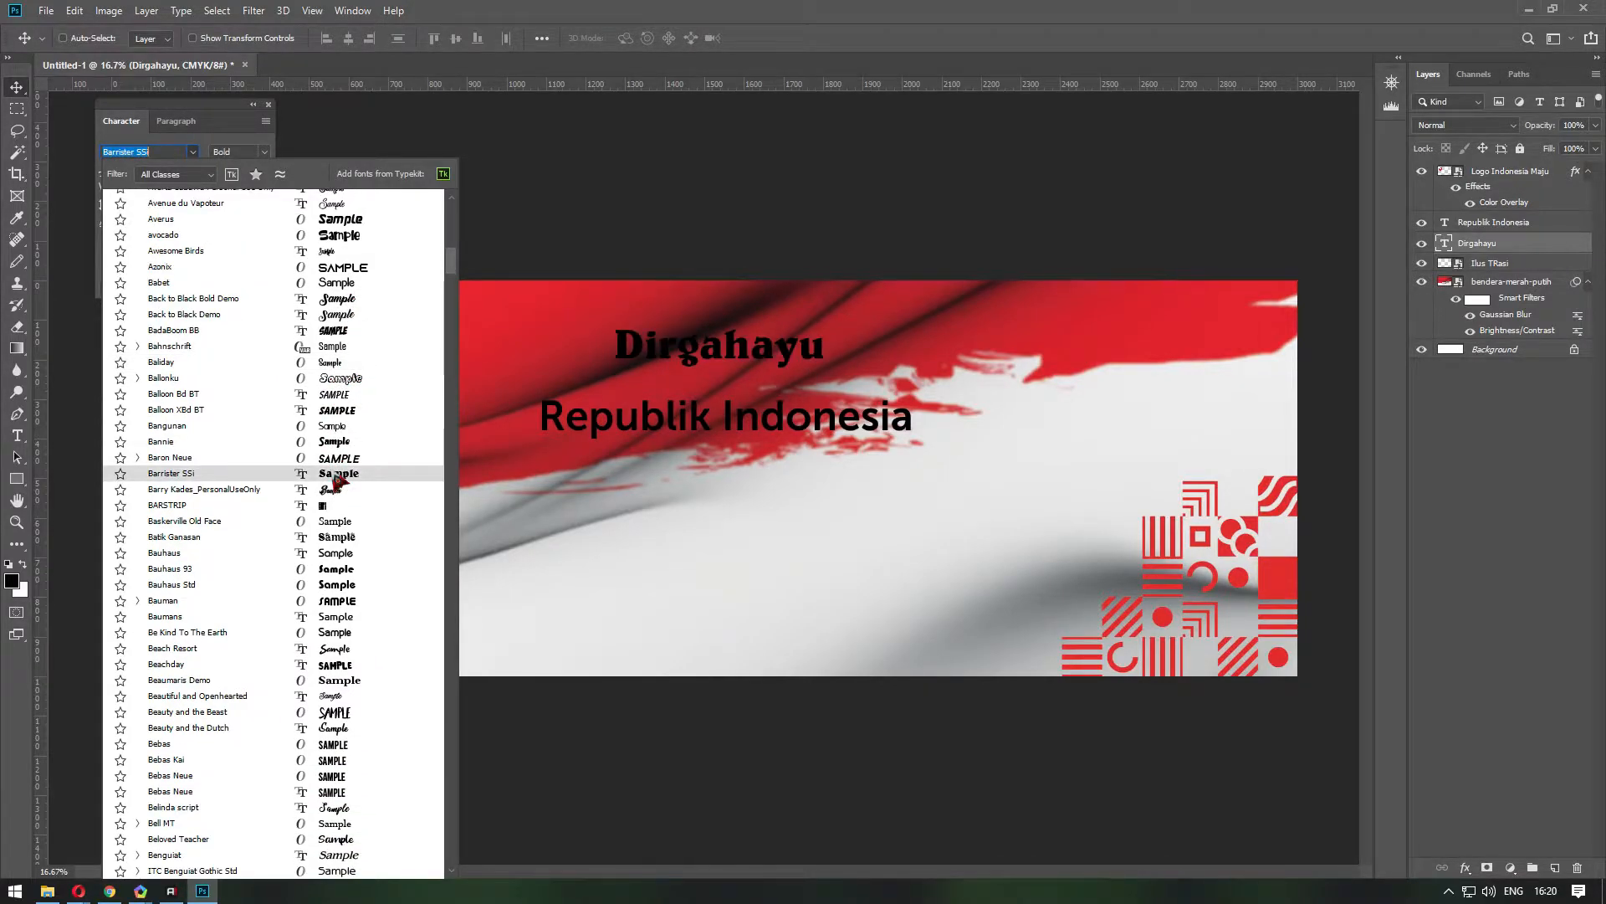
scroll(342, 473, down, 2)
scroll(345, 471, down, 1)
scroll(355, 464, down, 3)
scroll(360, 460, down, 2)
scroll(372, 458, down, 2)
scroll(372, 453, down, 1)
scroll(369, 444, down, 1)
scroll(370, 430, down, 1)
scroll(377, 435, down, 1)
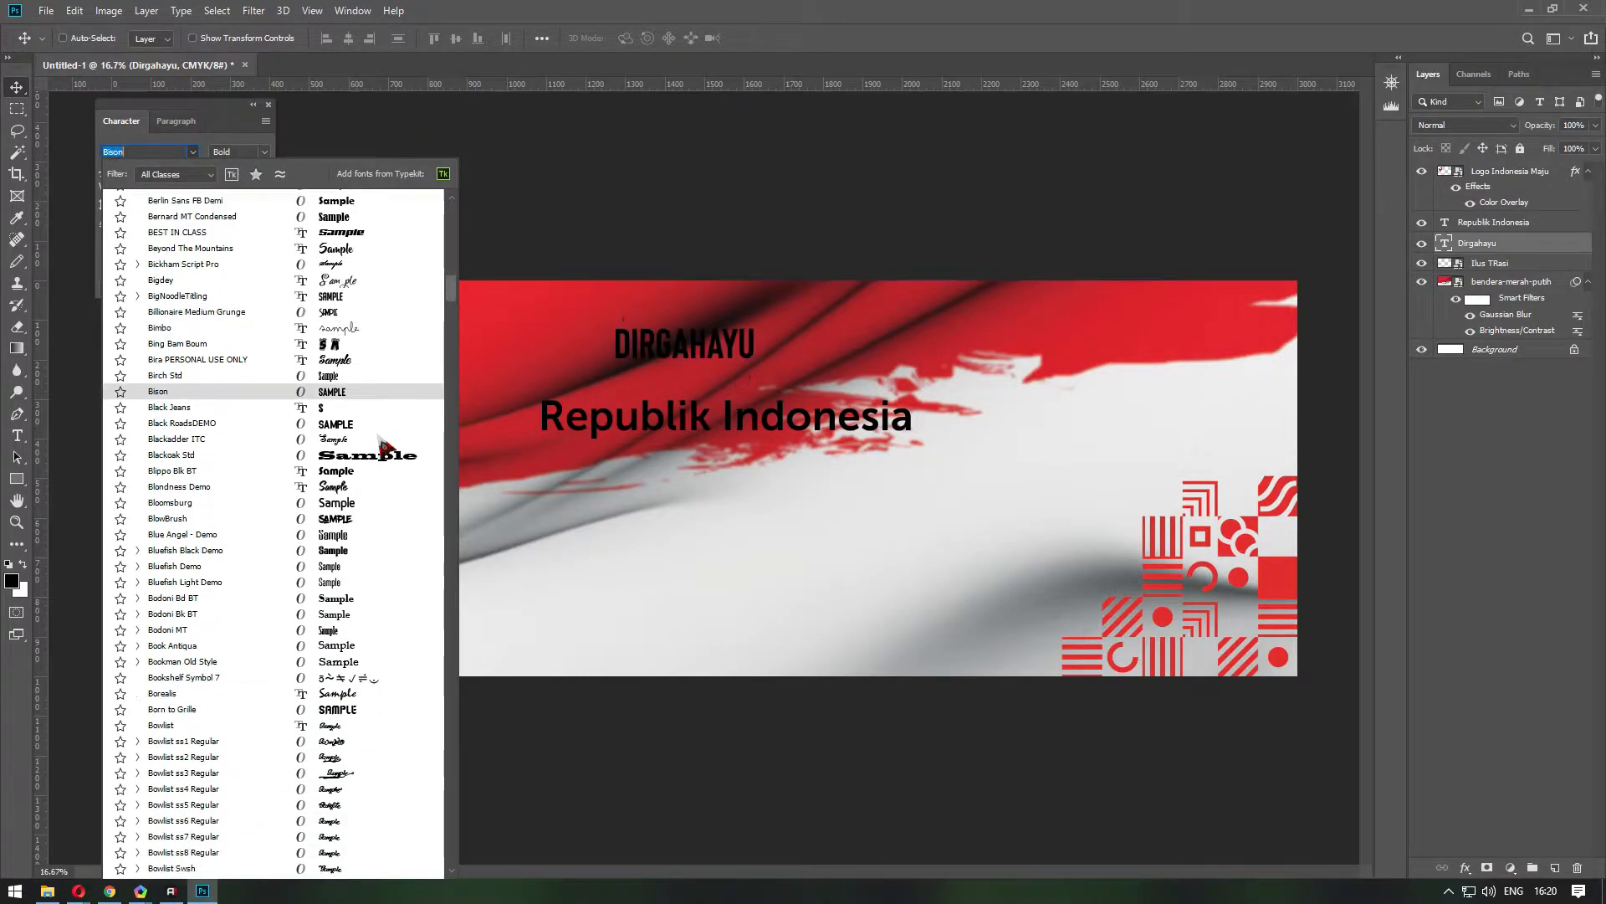
scroll(381, 443, down, 1)
scroll(386, 446, down, 4)
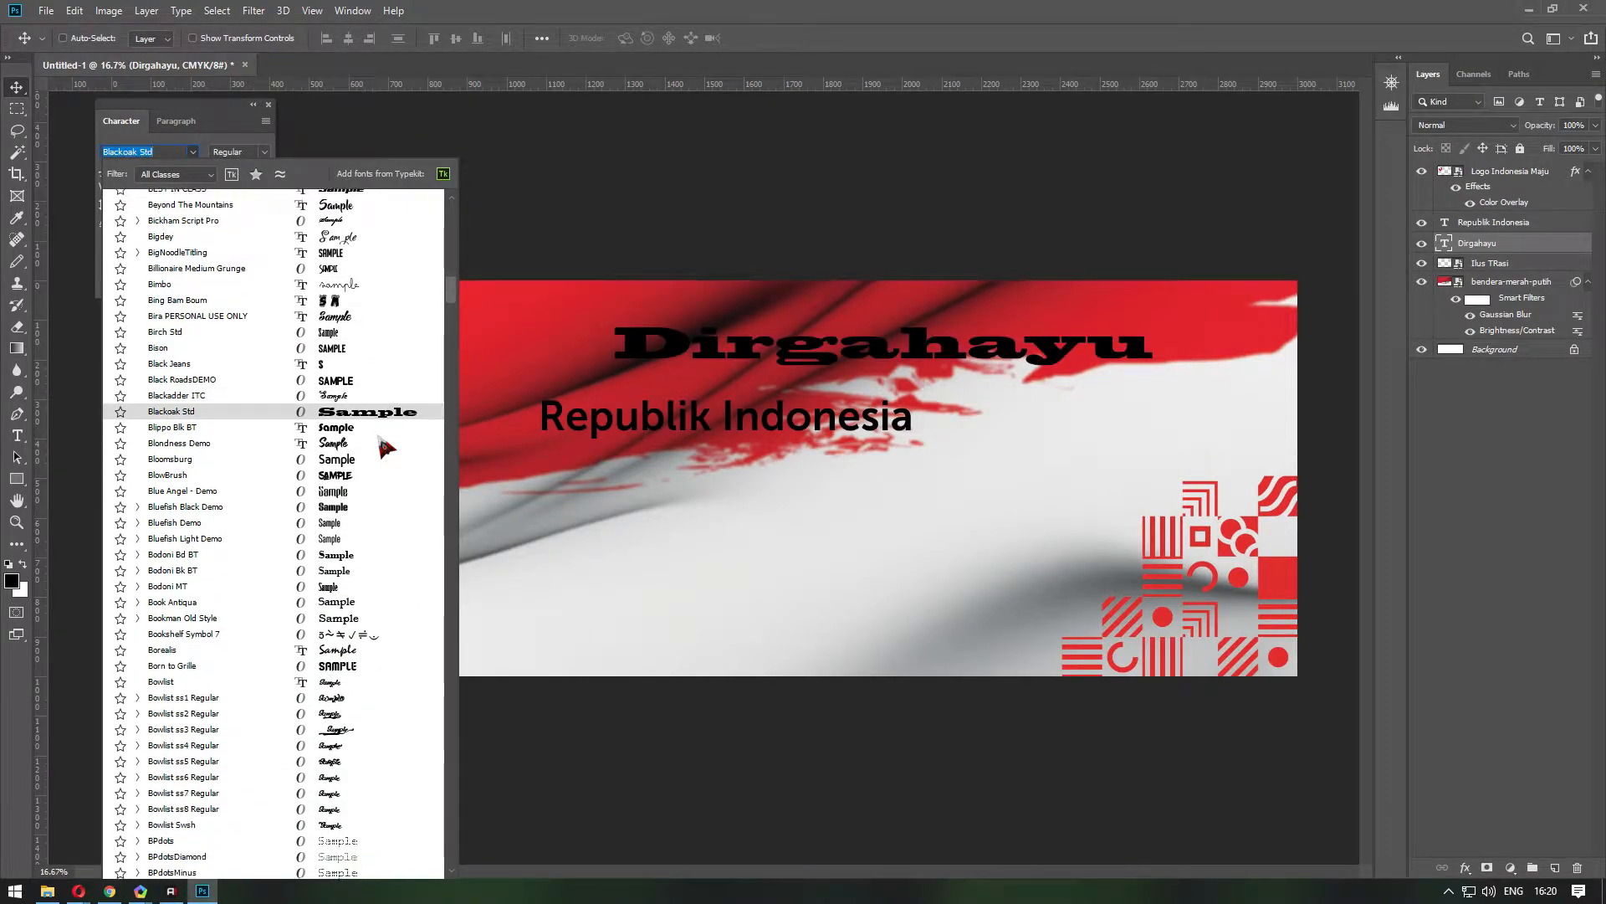
scroll(387, 441, up, 6)
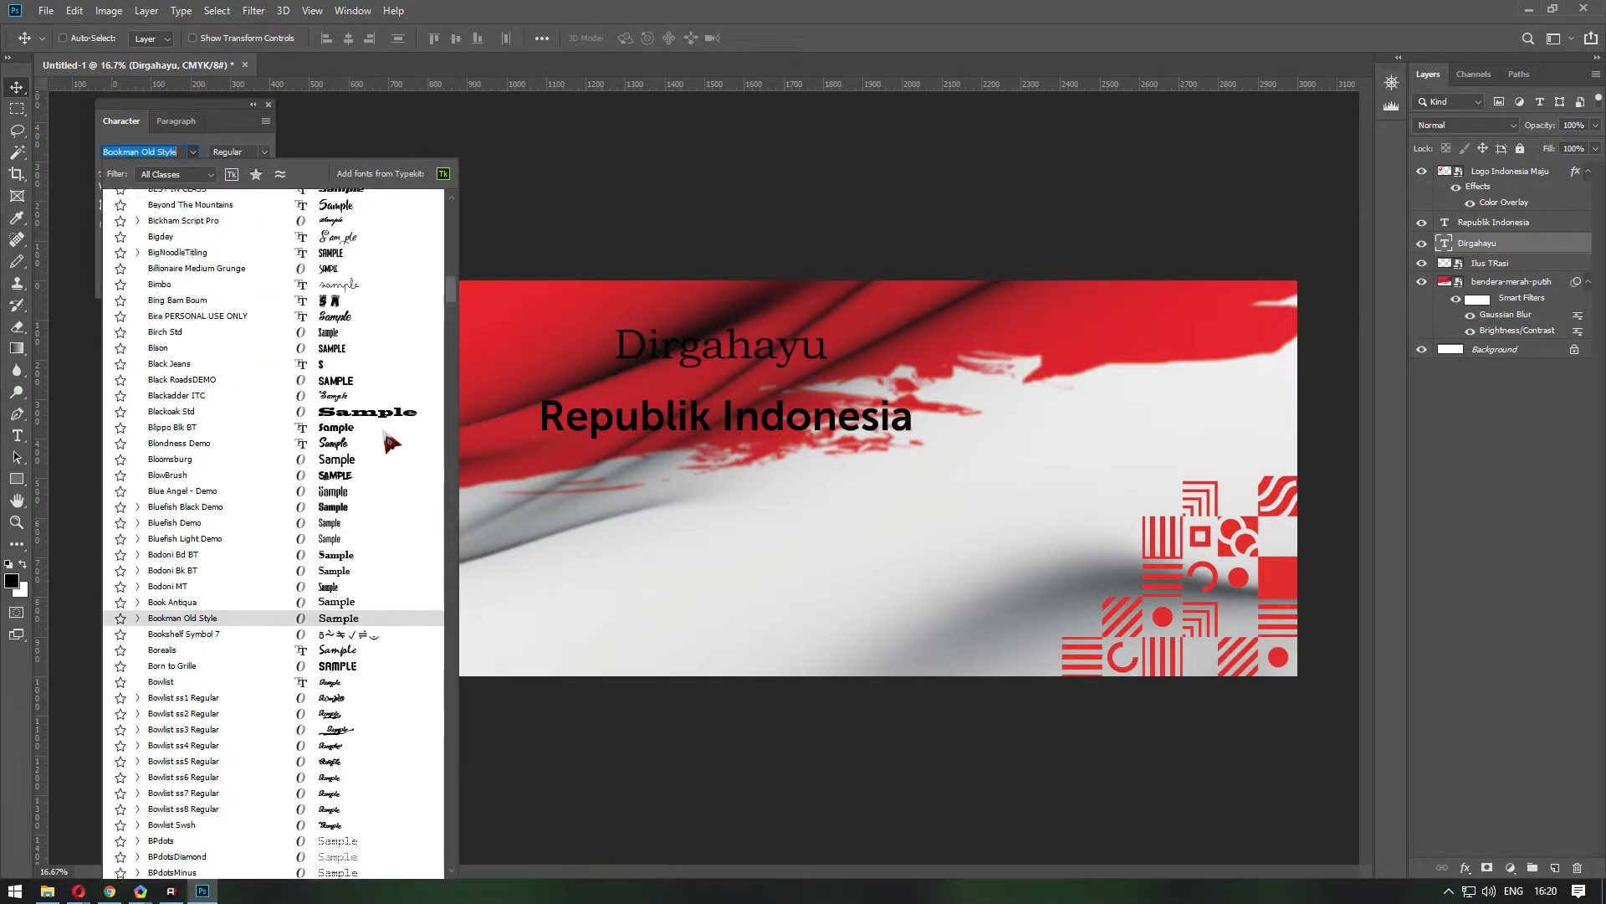
scroll(394, 433, up, 1)
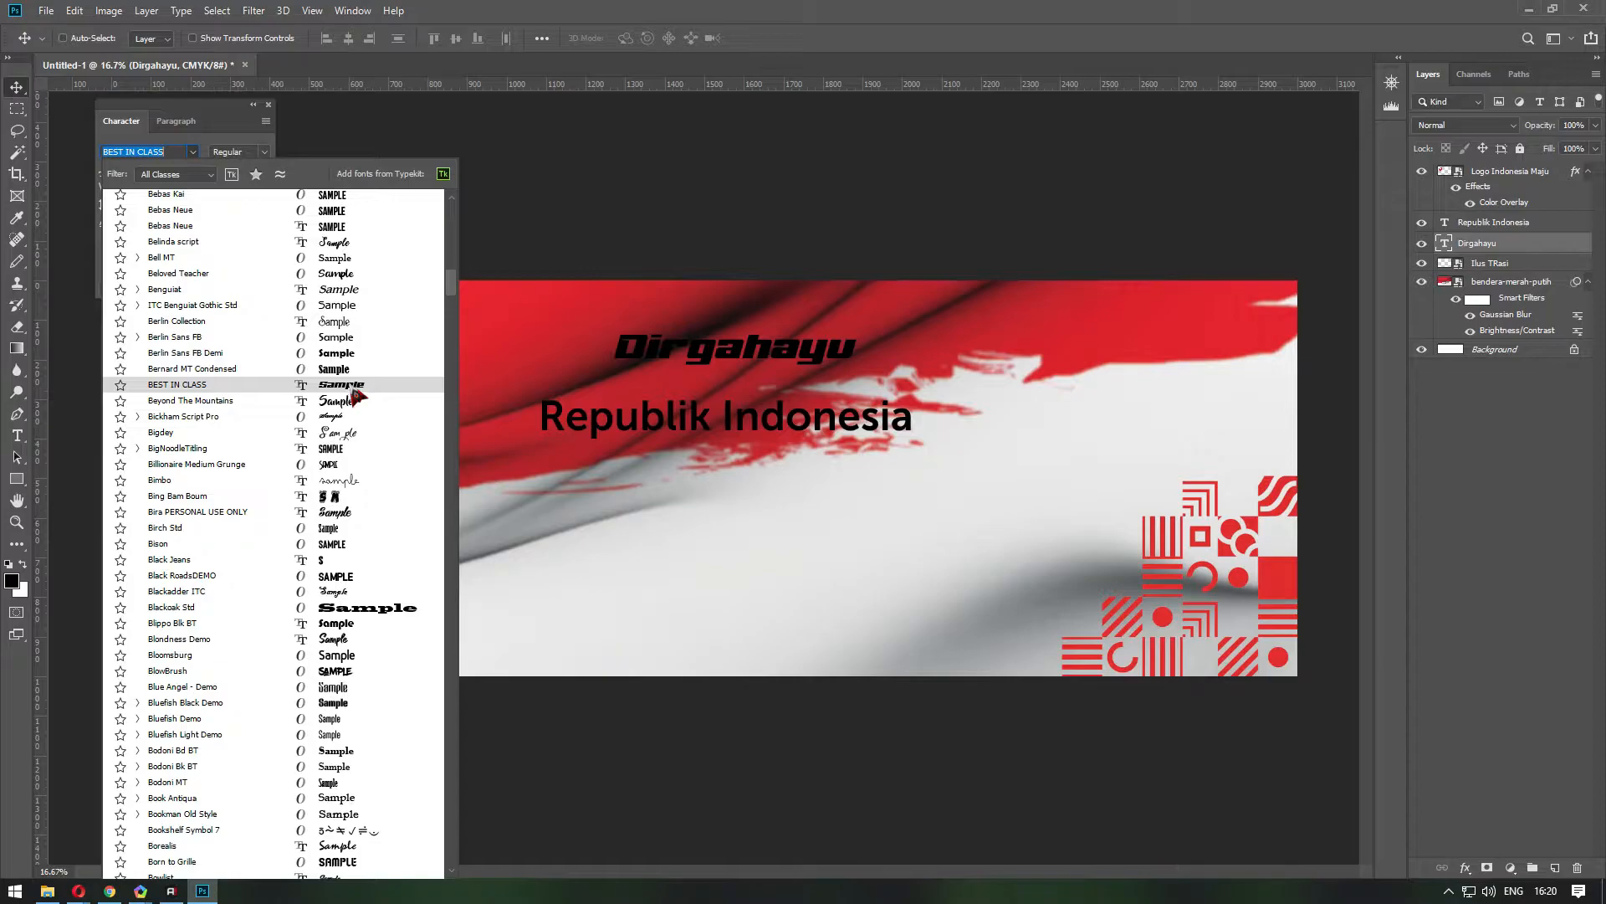
scroll(355, 397, up, 3)
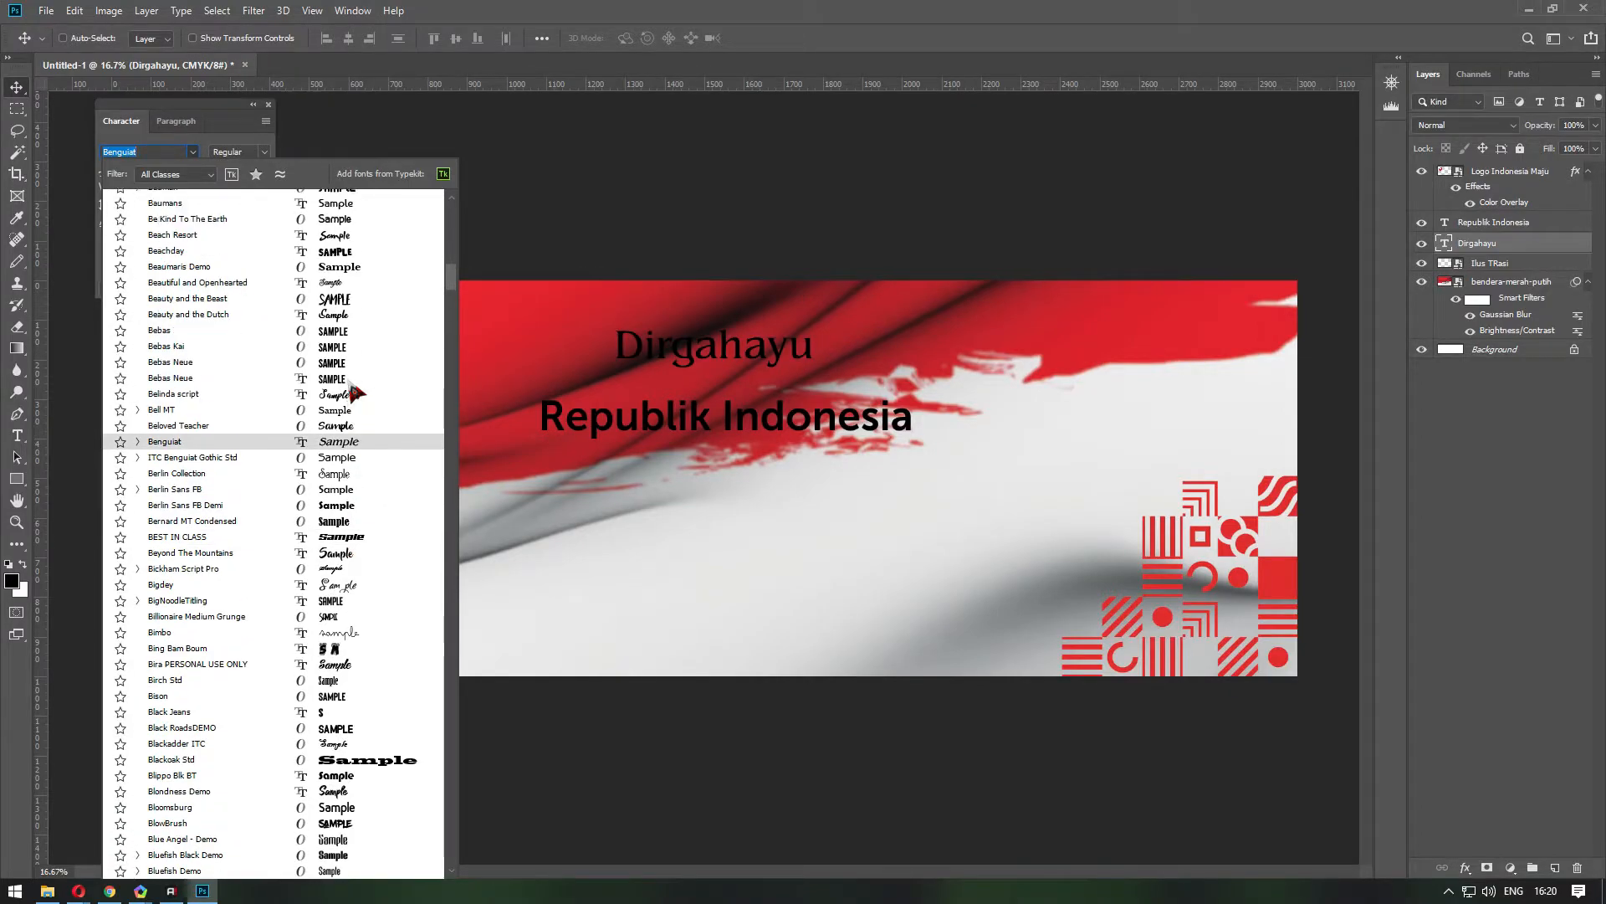
scroll(355, 391, up, 1)
scroll(355, 391, up, 3)
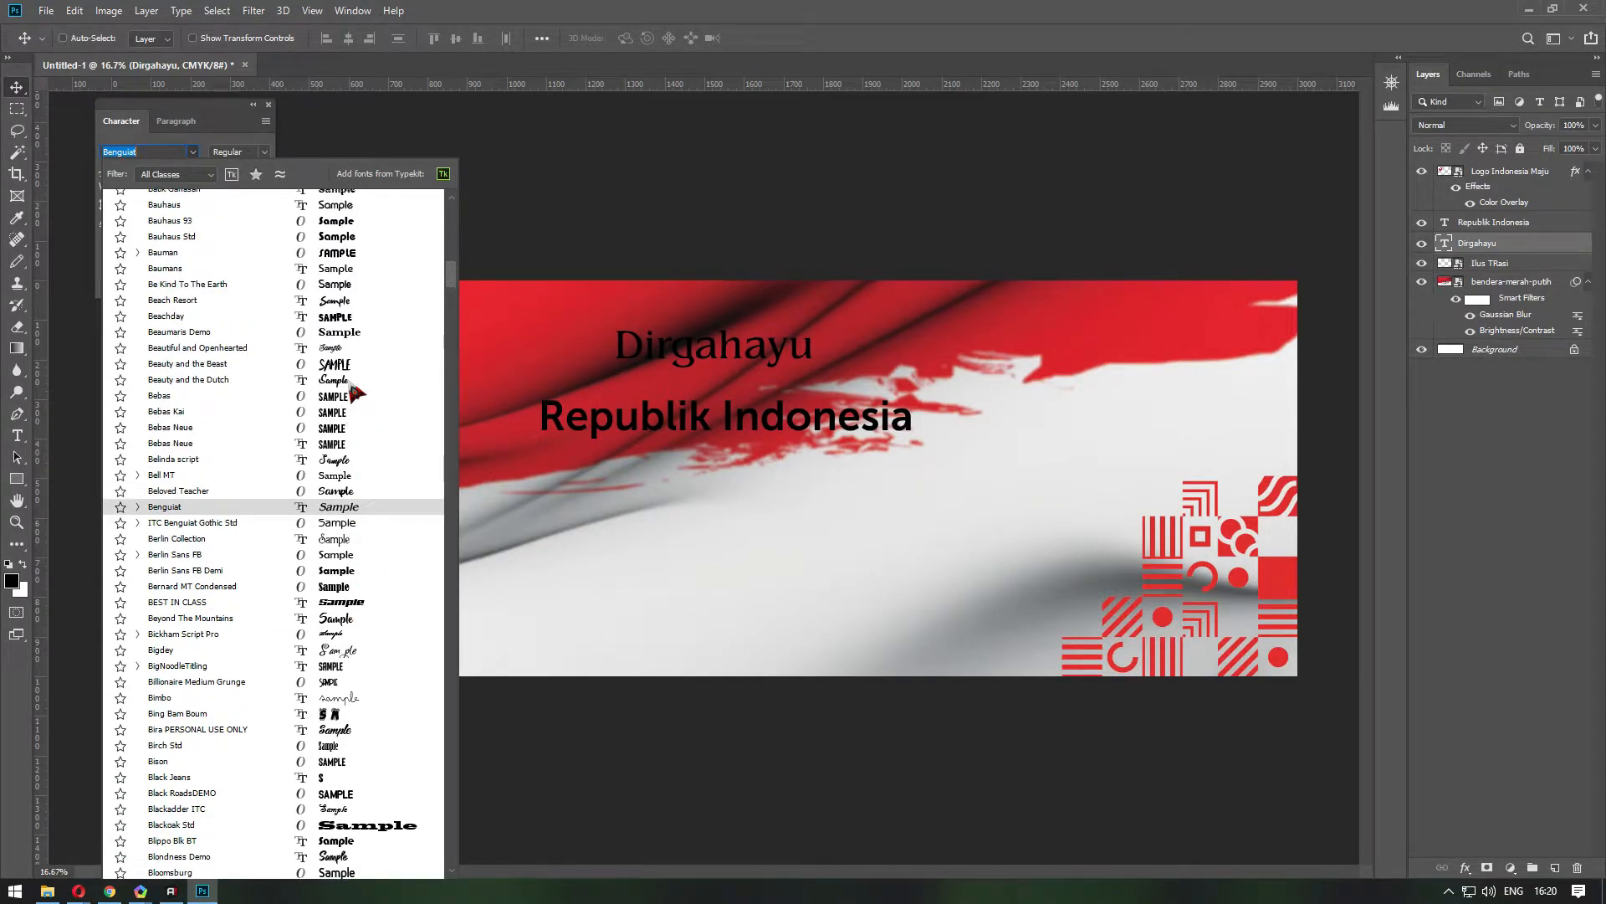
scroll(355, 392, up, 2)
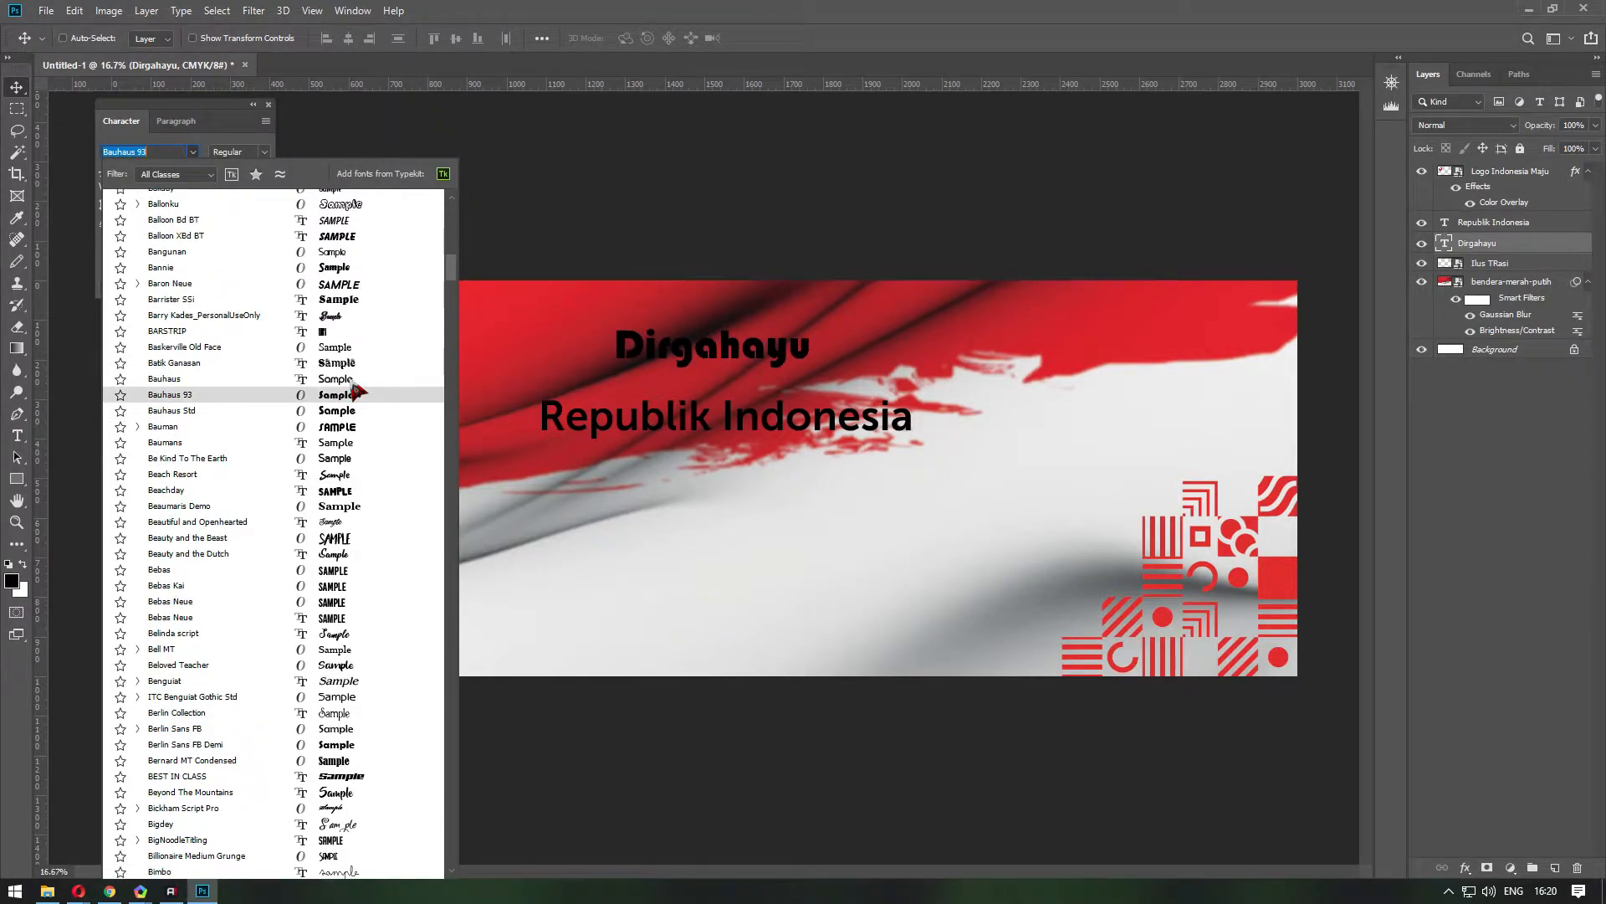
scroll(359, 391, up, 2)
scroll(372, 377, up, 1)
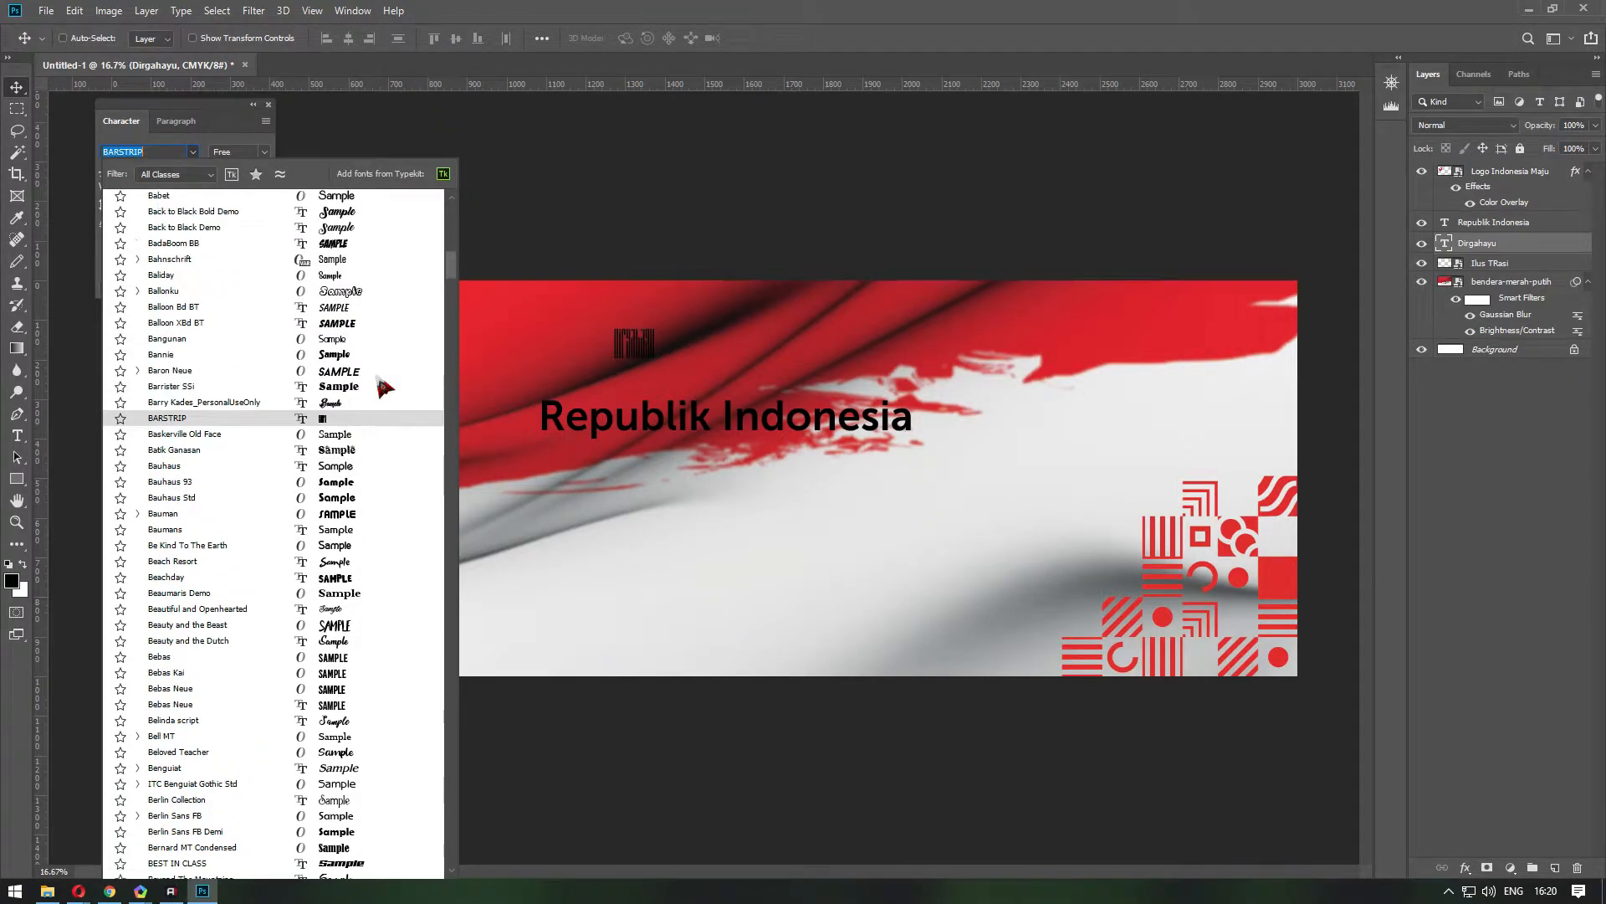
scroll(360, 335, up, 1)
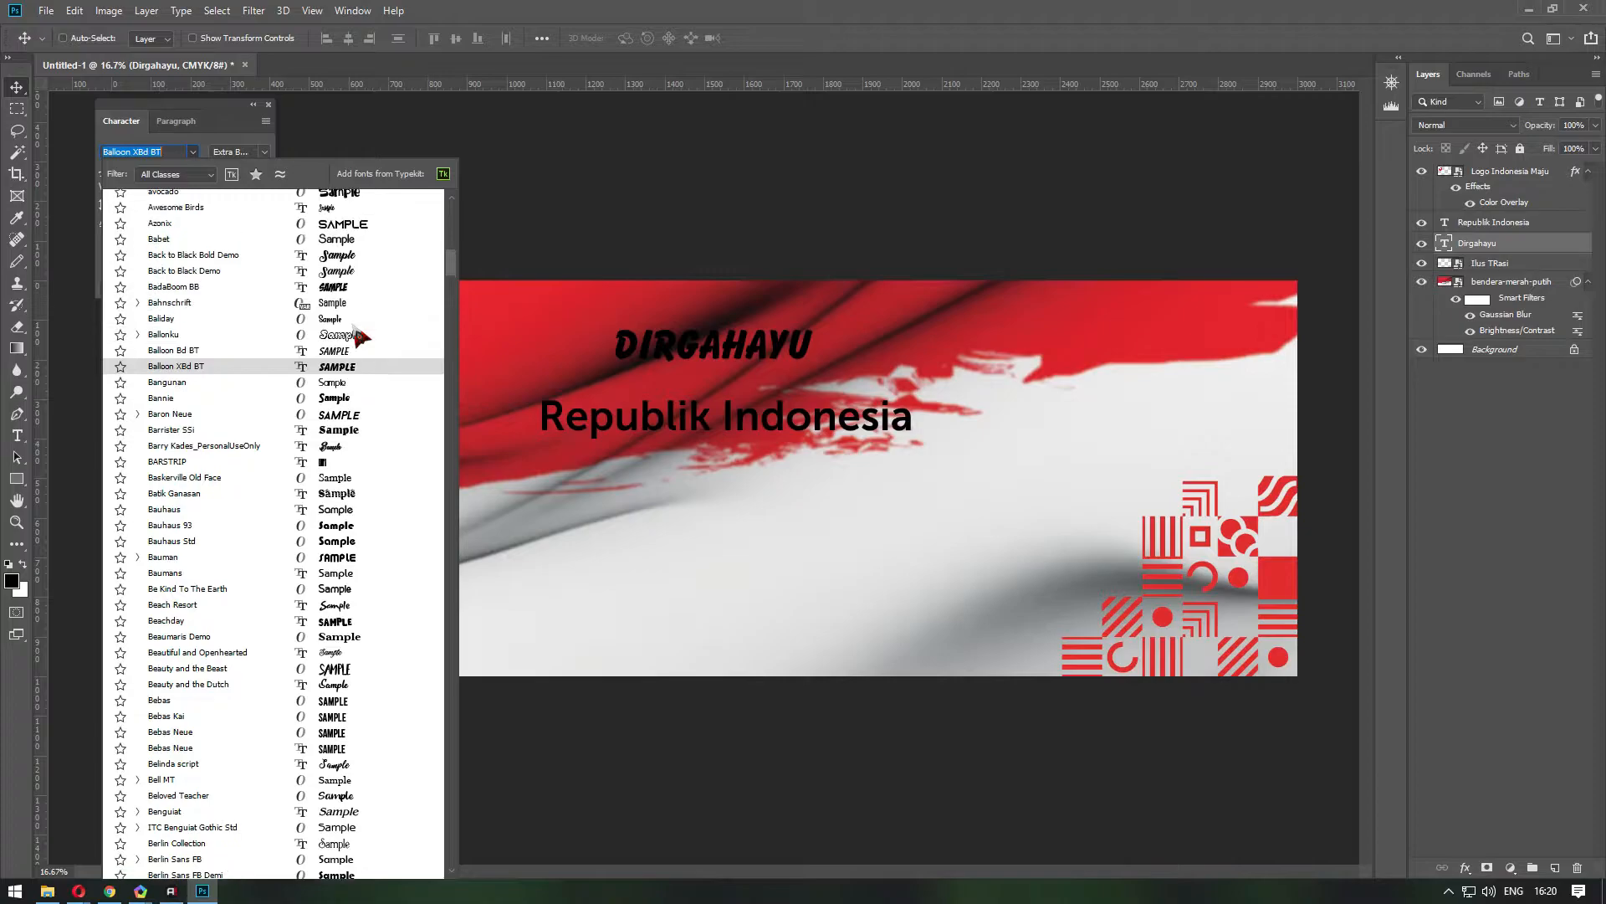
click(358, 367)
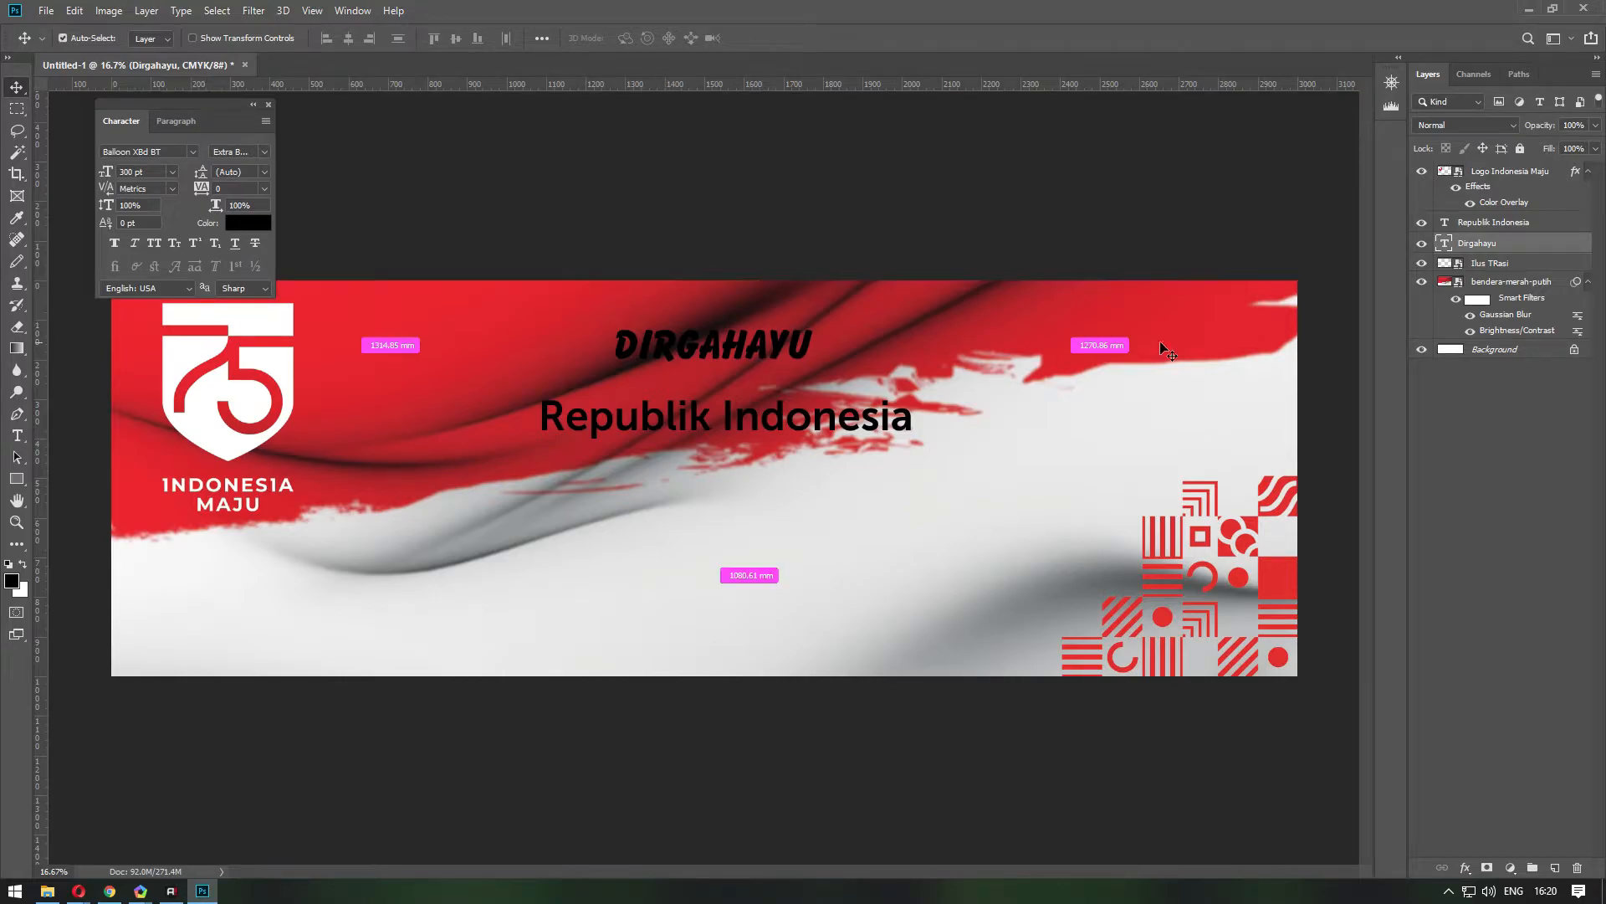
Enlarge the Dirgahayu text to about twice its size and place it just above the Republik Indonesia line.
key(ctrl+t)
drag(816, 317, 1025, 254)
key(Return)
drag(848, 331, 731, 427)
Set the Republik Indonesia text to All Caps in Museo Sans 900.
right_click(770, 423)
click(799, 434)
click(154, 243)
click(283, 273)
Scale the Republik Indonesia text to about 151% and shift it under the Dirgahayu heading.
key(ctrl+t)
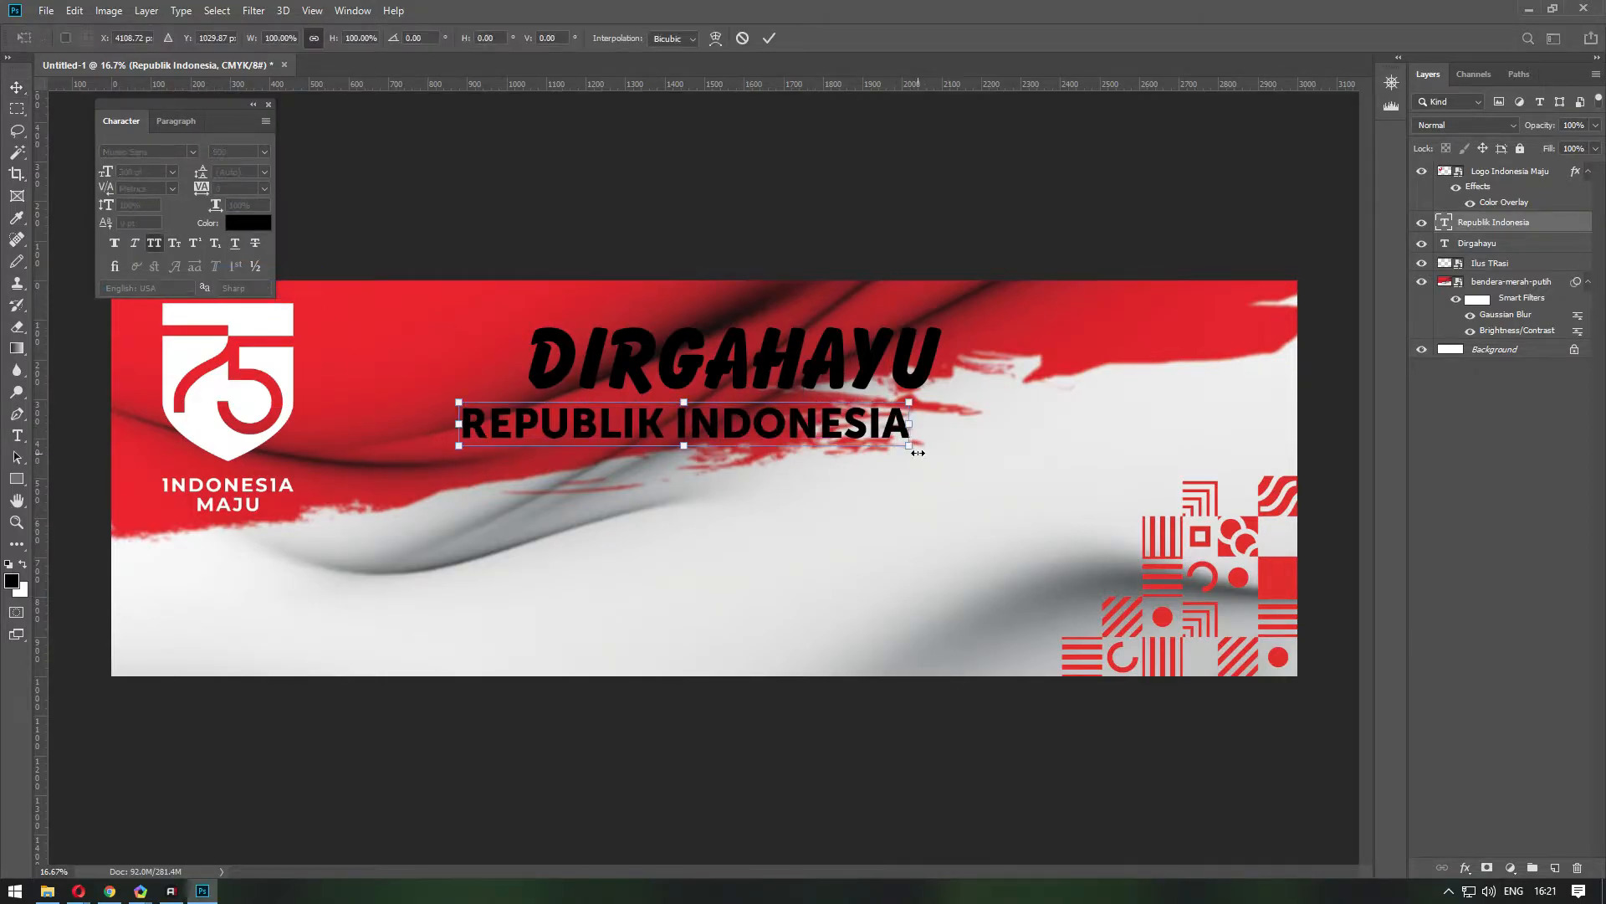
drag(955, 459, 1140, 455)
key(Return)
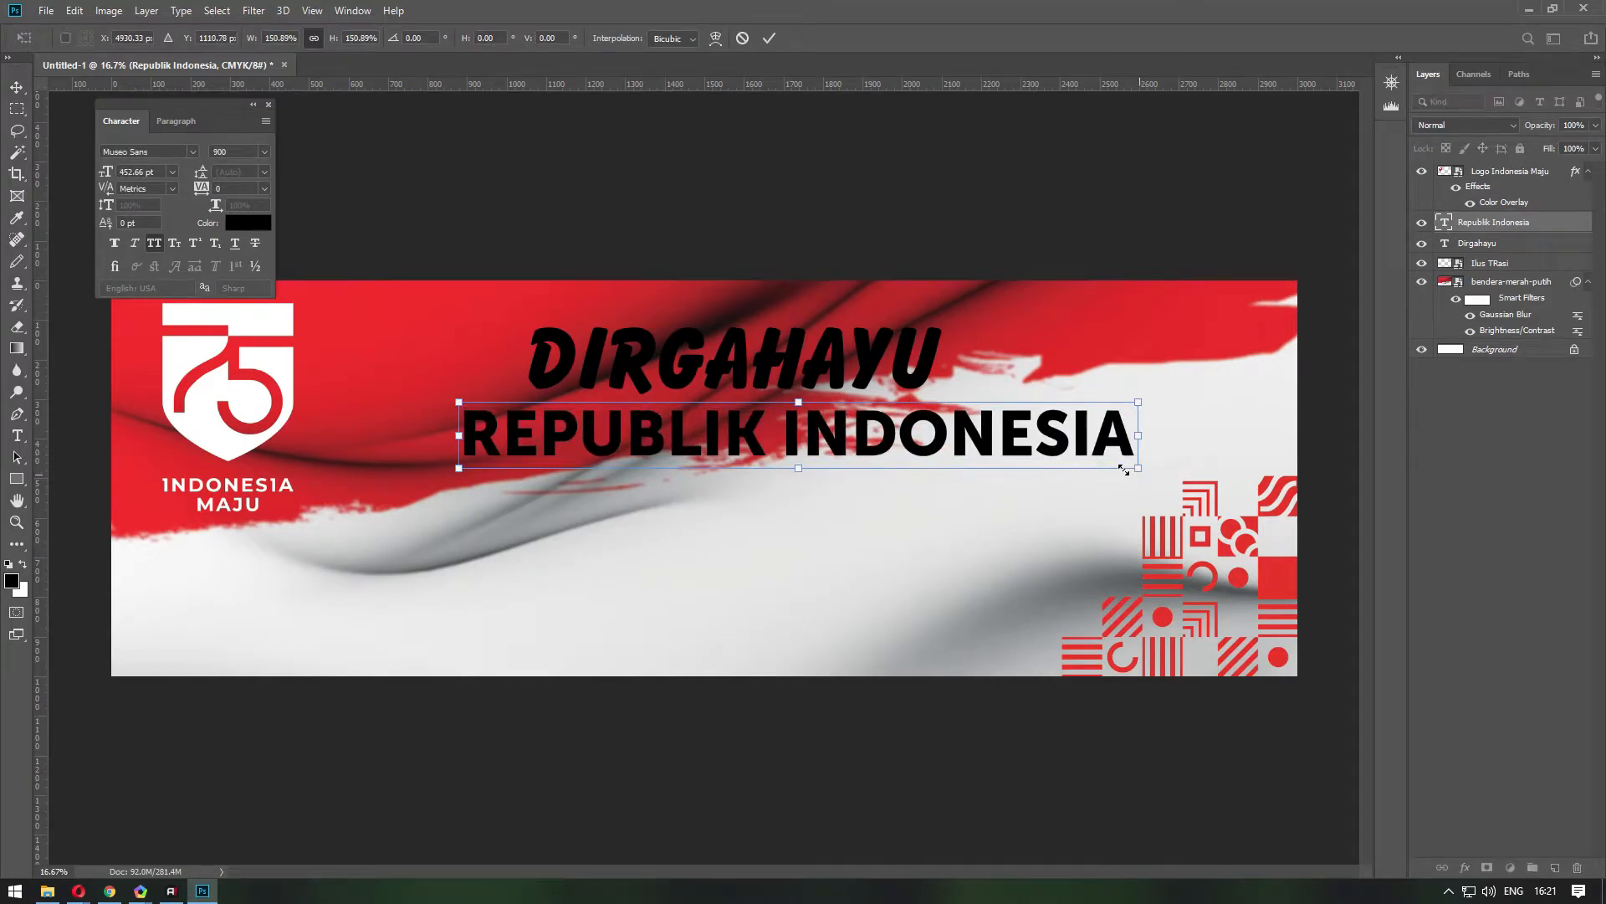
drag(937, 450, 904, 453)
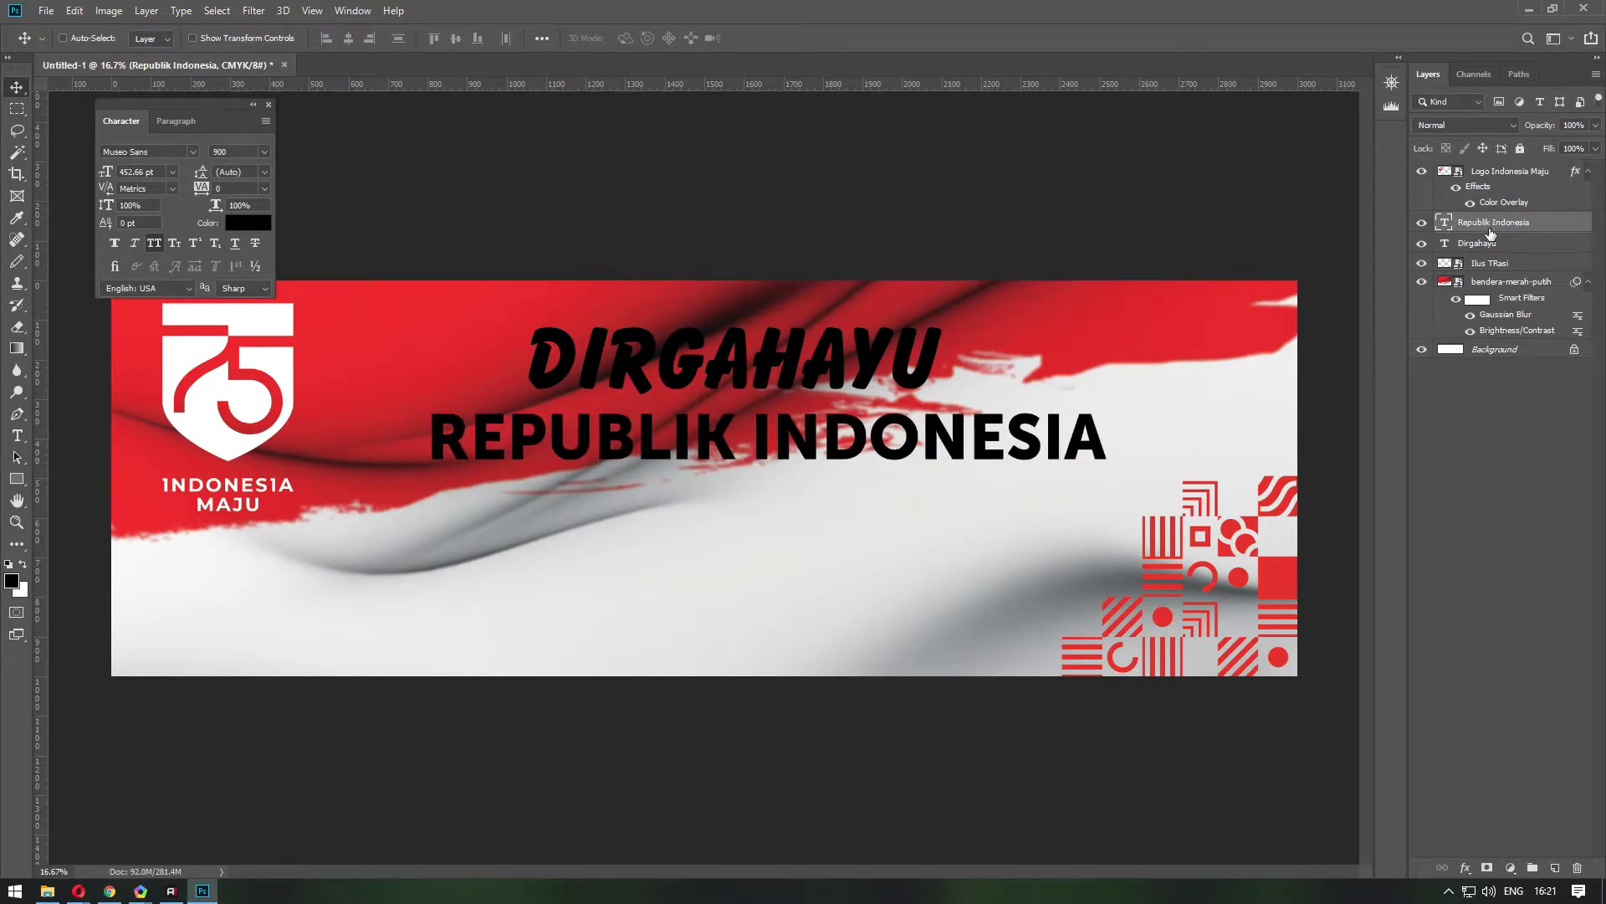
Move the Dirgahayu and Republik Indonesia lines slightly down together and align their horizontal centers with the Background layer.
shift+click(765, 351)
mouse_move(765, 352)
mouse_down()
mouse_move(739, 364)
mouse_move(762, 365)
mouse_up()
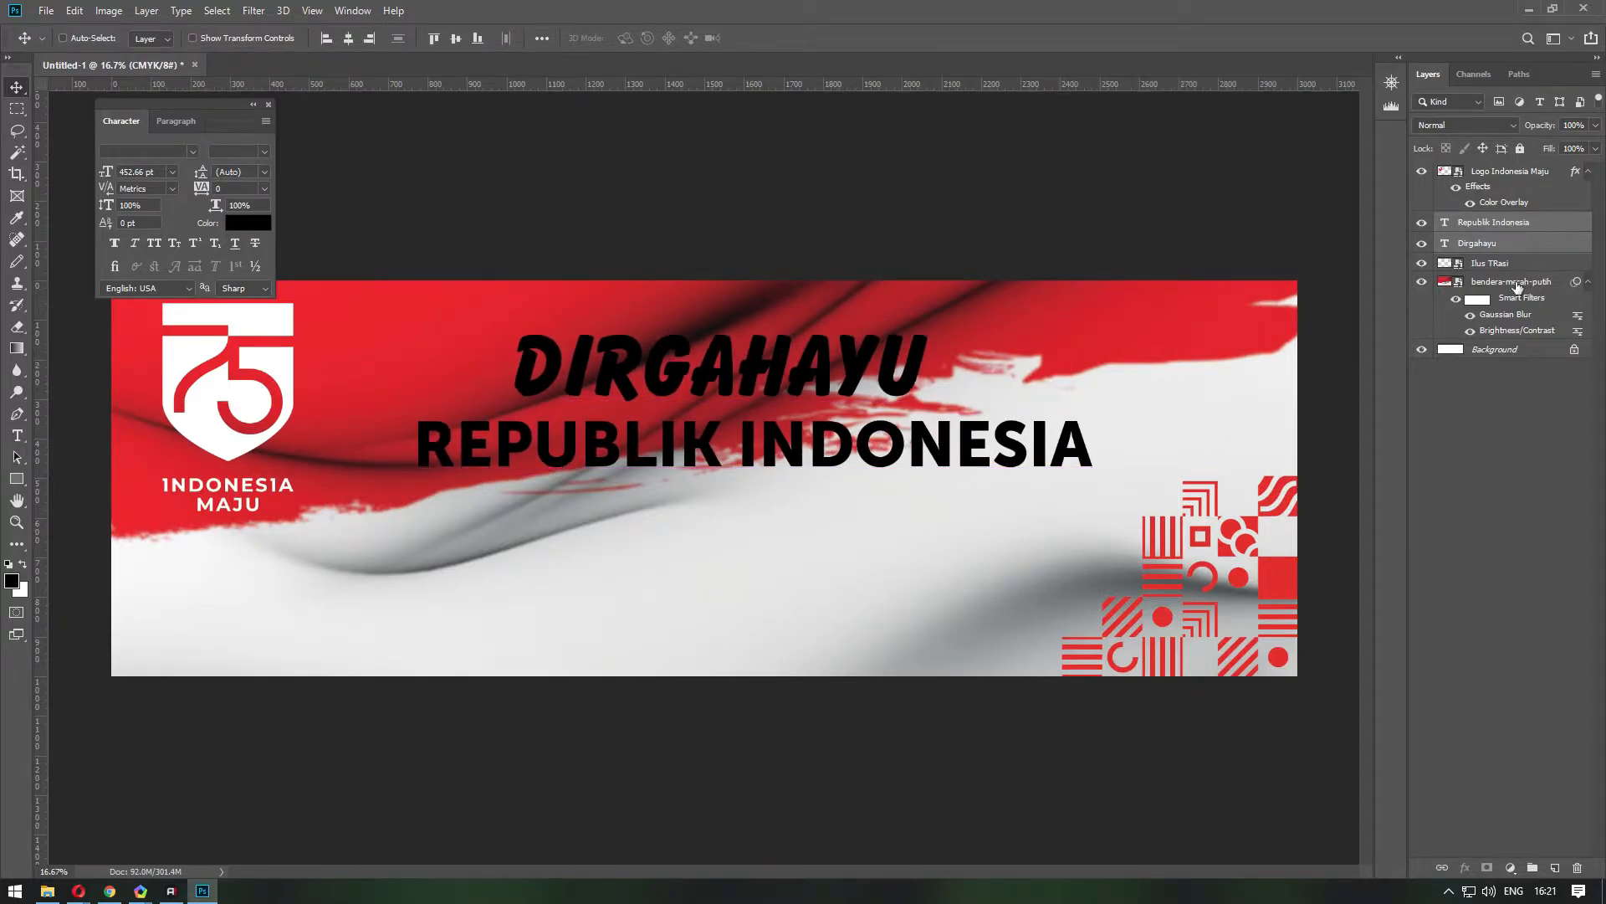
ctrl+click(1518, 351)
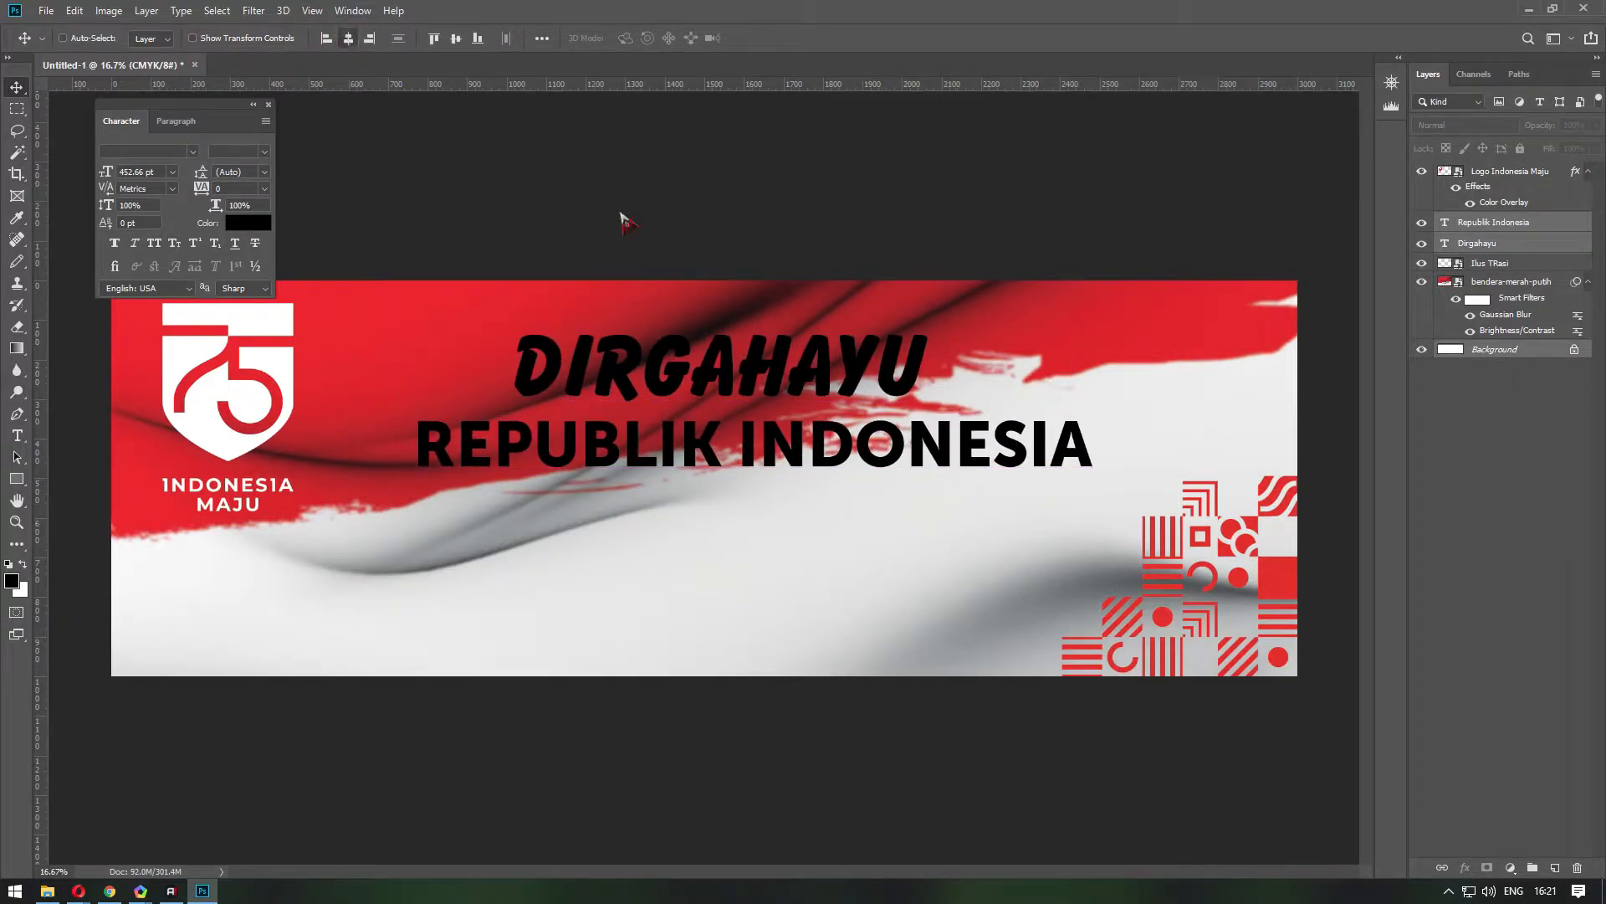
click(1564, 465)
Scale the Logo Indonesia Maju down slightly and move it closer to the banner's upper-left corner.
right_click(268, 377)
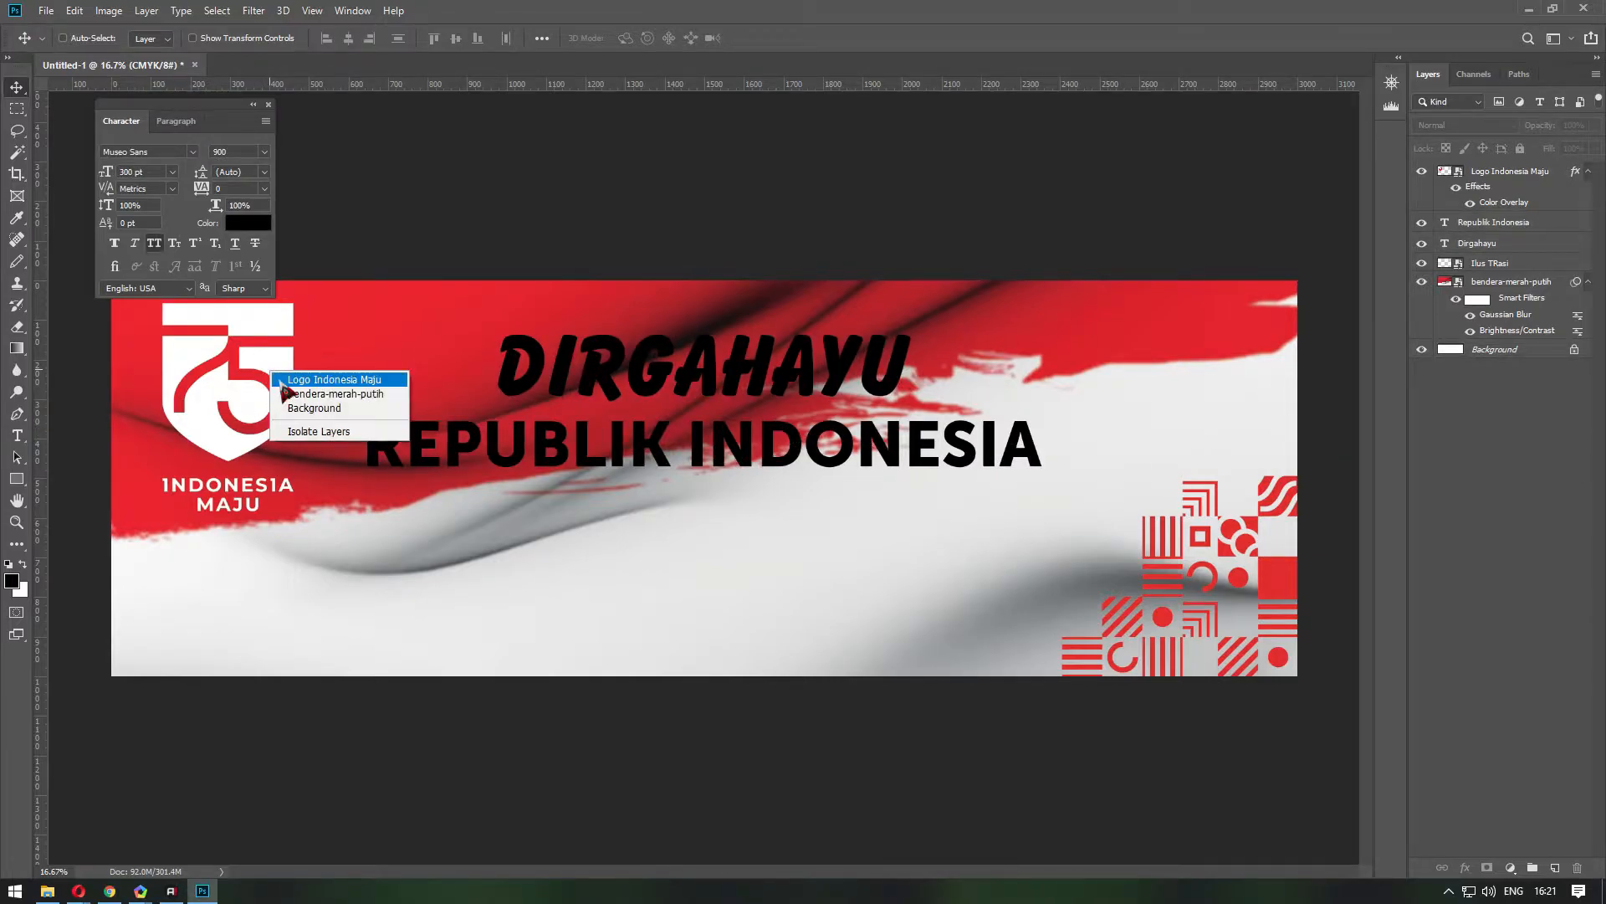
click(331, 375)
key(ctrl+t)
drag(292, 512, 274, 480)
key(Return)
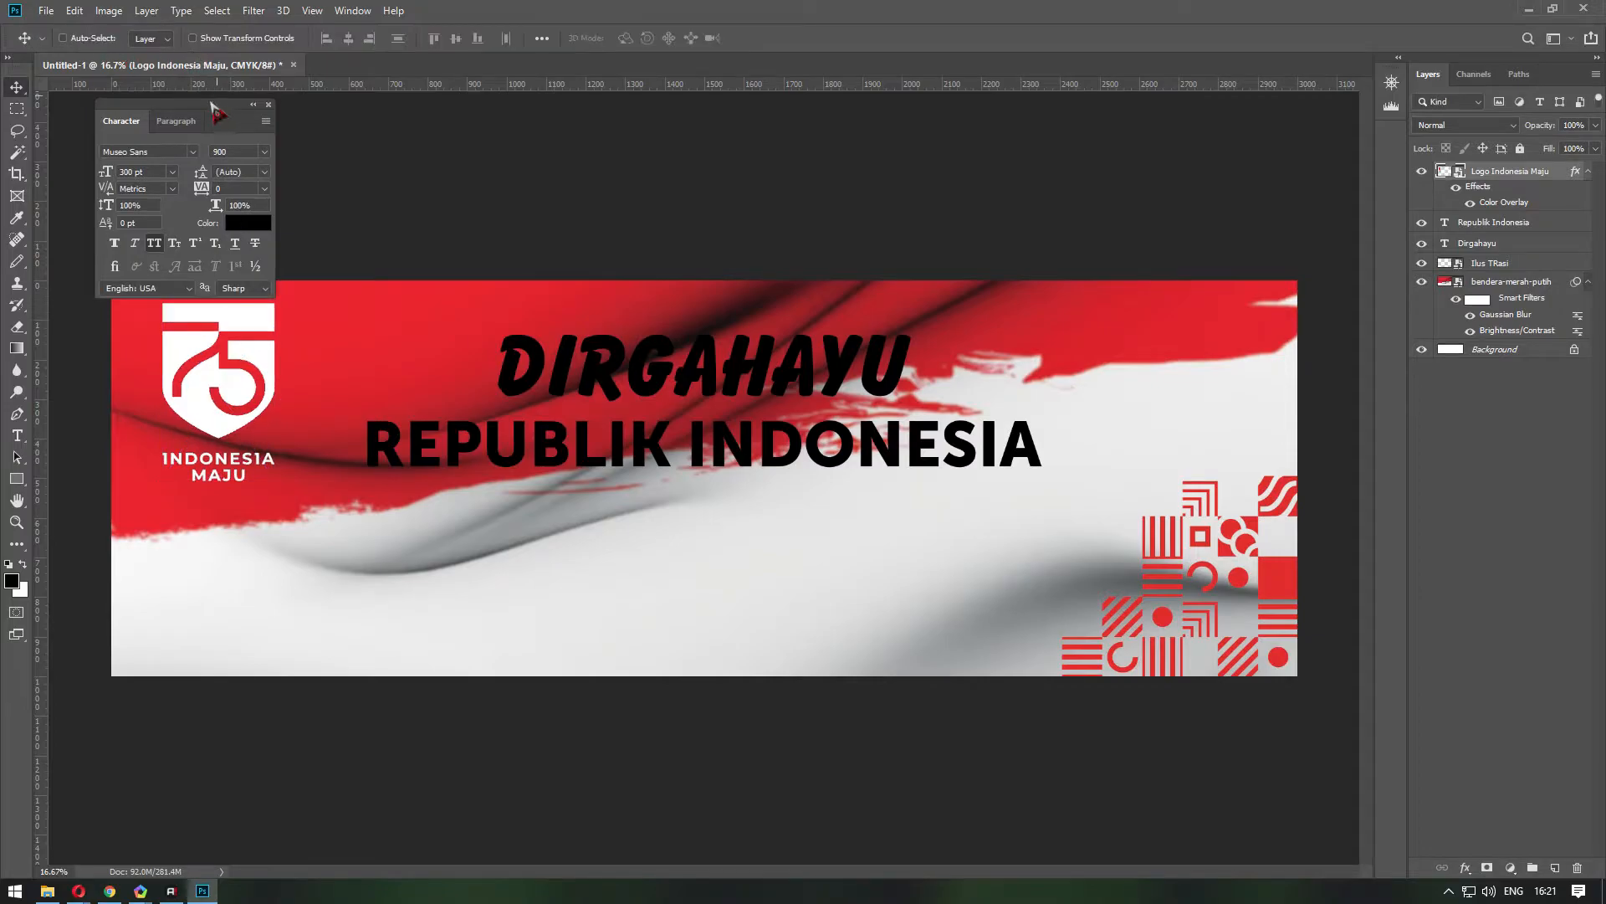
drag(165, 121, 554, 164)
mouse_move(244, 323)
mouse_down()
mouse_move(214, 315)
mouse_move(228, 311)
mouse_up()
mouse_move(563, 163)
mouse_down()
mouse_move(92, 125)
mouse_move(562, 164)
mouse_up()
drag(254, 318, 226, 311)
drag(609, 153, 213, 121)
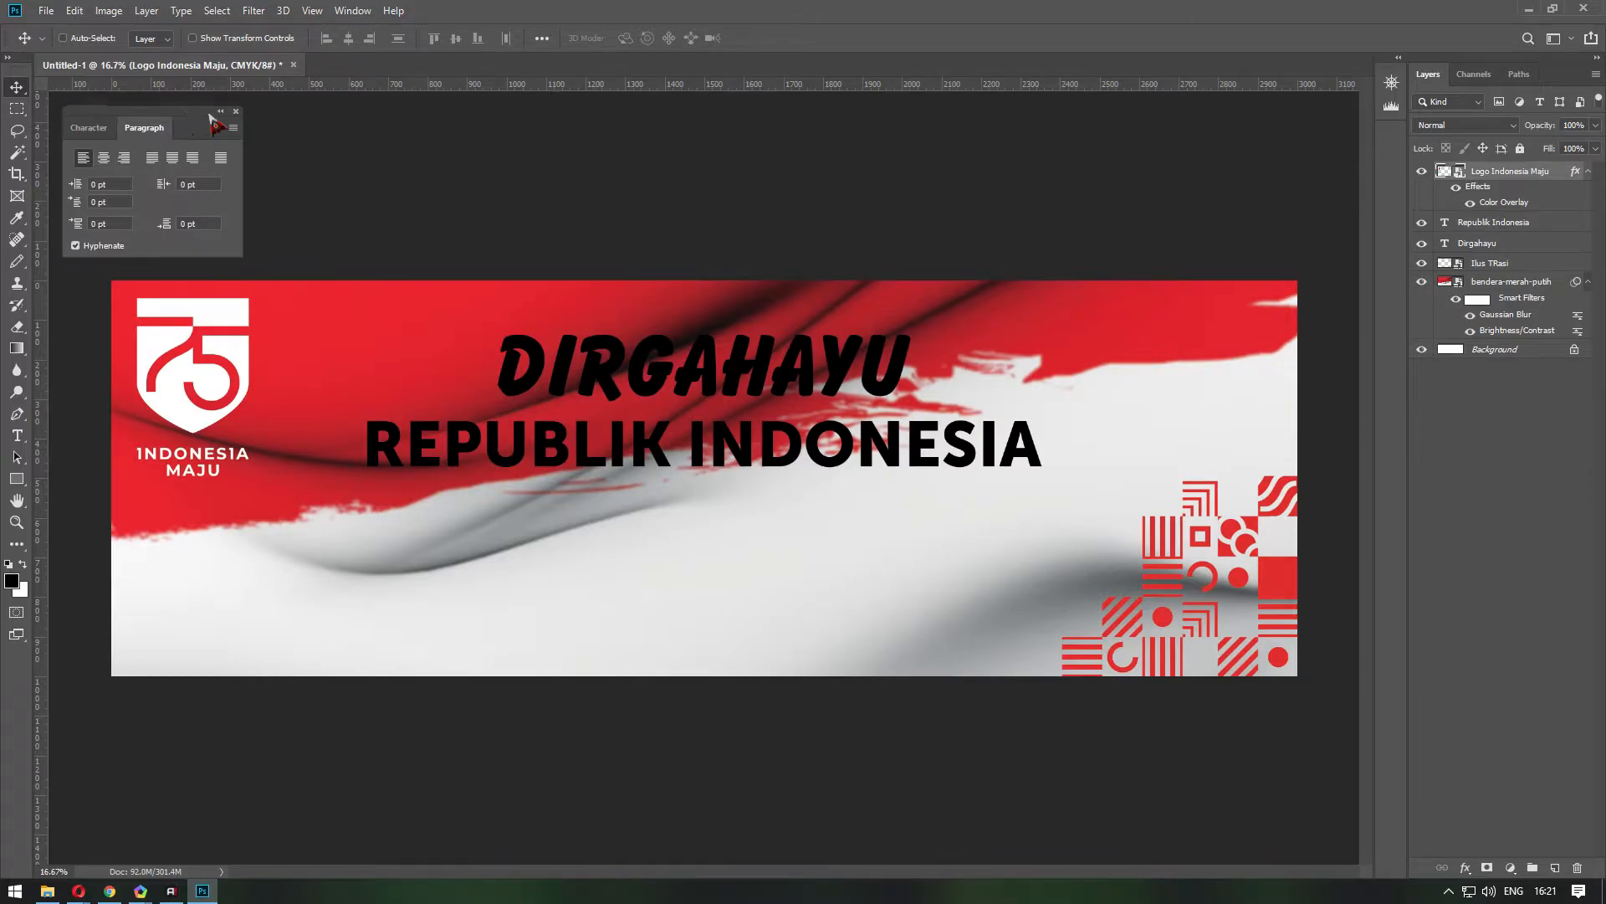
Add the text line "17 Agustus 1945 - 17 Agustus 2020" beneath the Republik Indonesia text.
scroll(741, 312, down, 2)
key(ctrl+0)
key(ctrl+minus)
scroll(704, 492, up, 1)
click(17, 435)
click(811, 666)
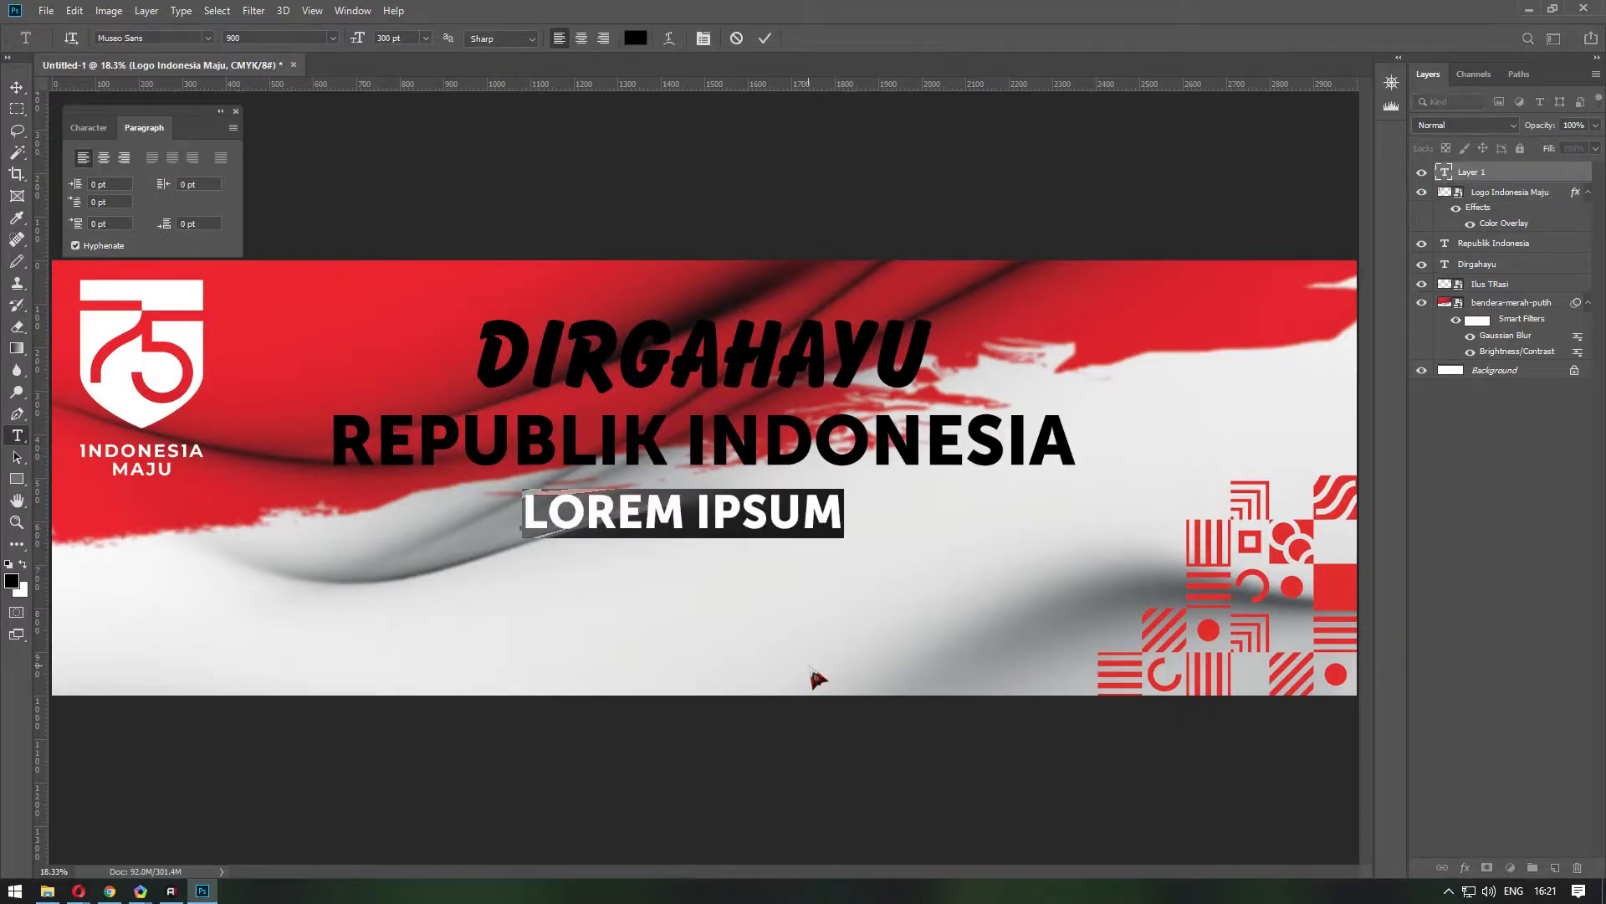
text(17 AGUST)
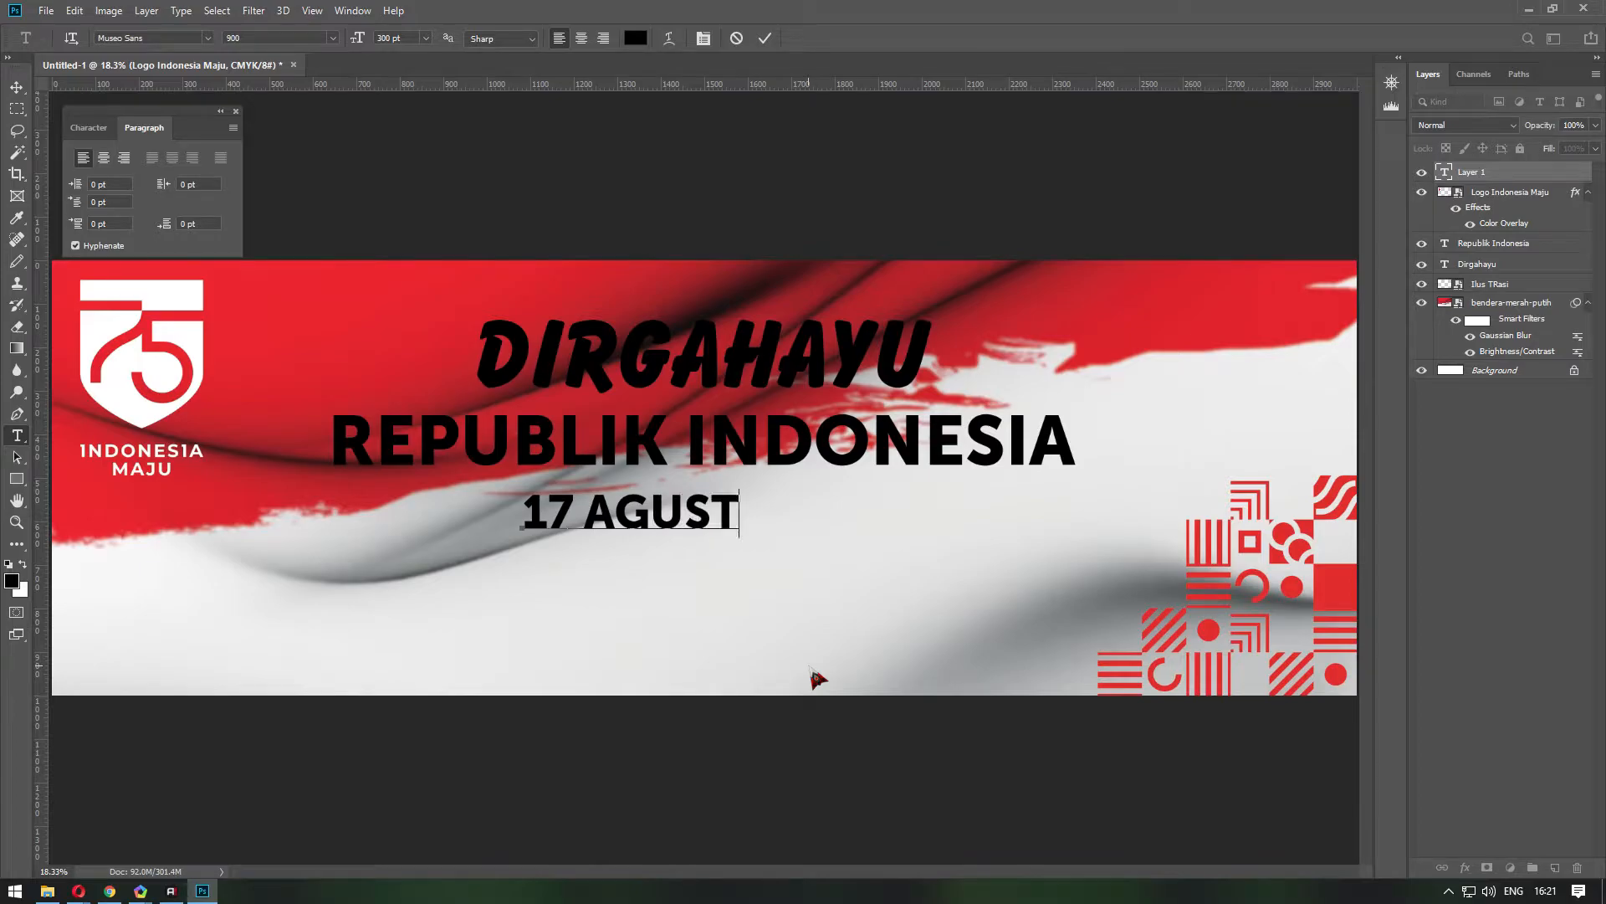
text(US 2)
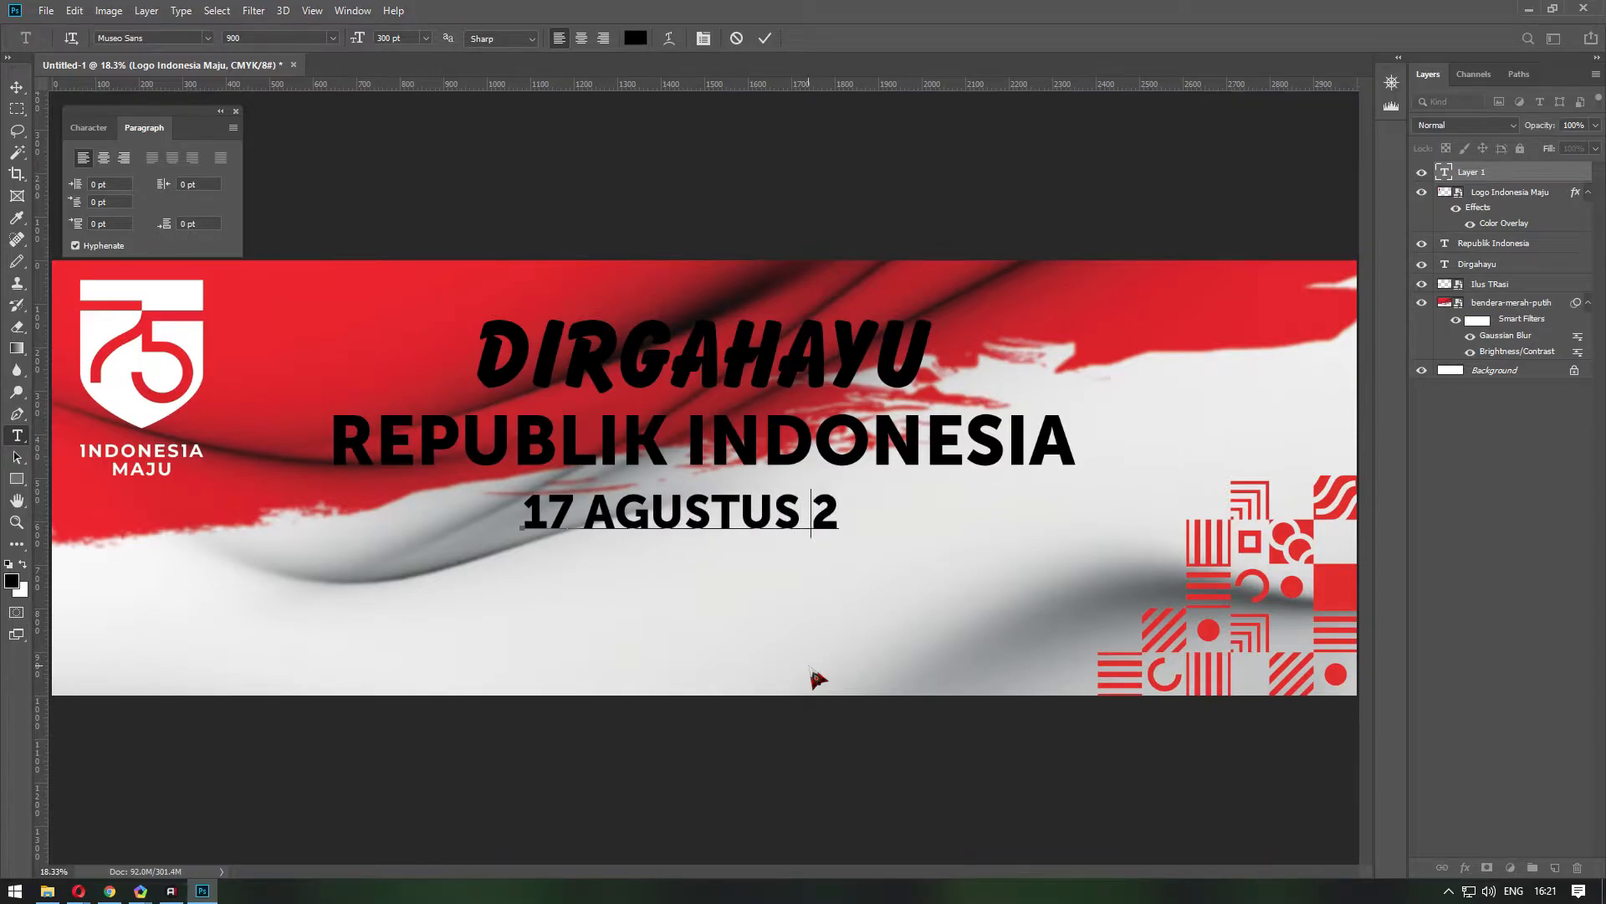
key(BackSpace)
text(199)
key(BackSpace)
text(45)
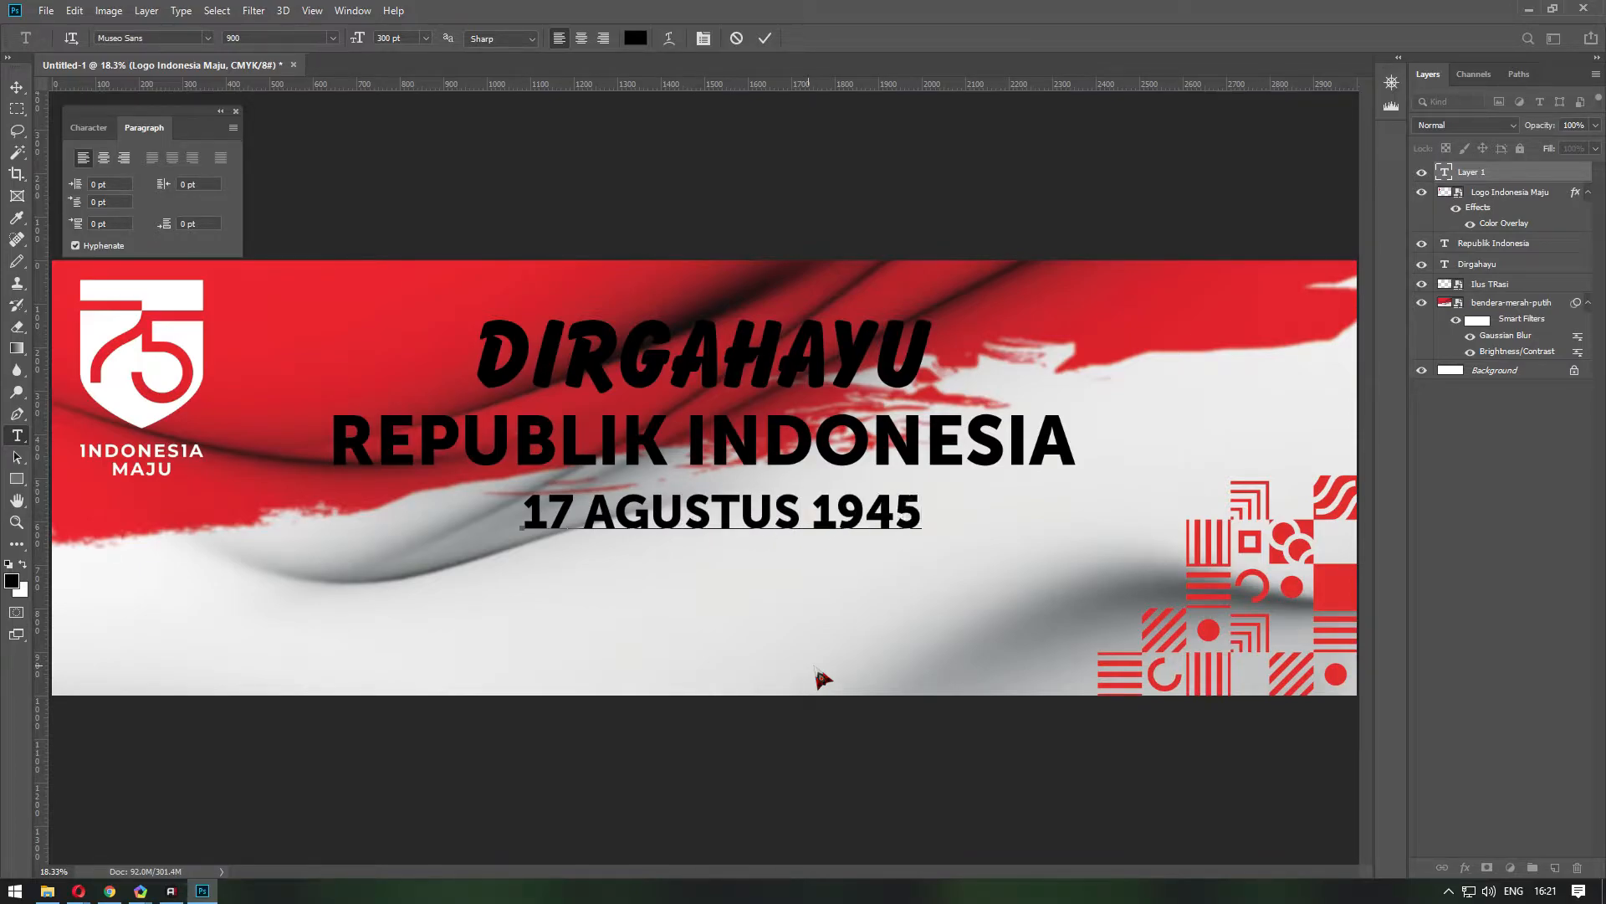
text( - 17 )
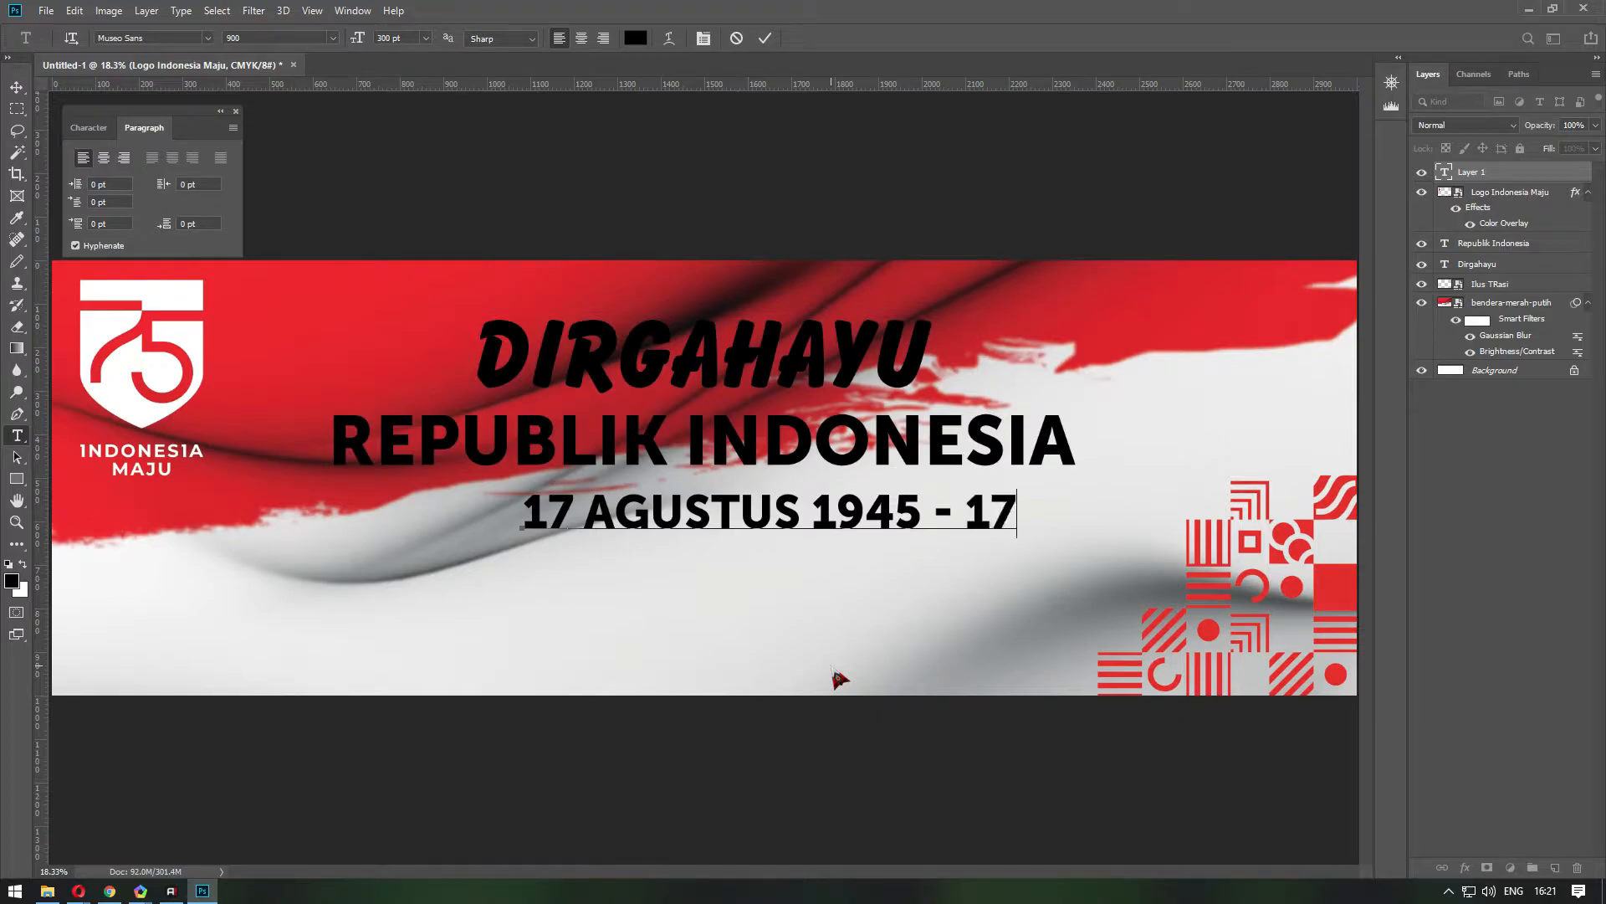
text(AGUSTUS 202)
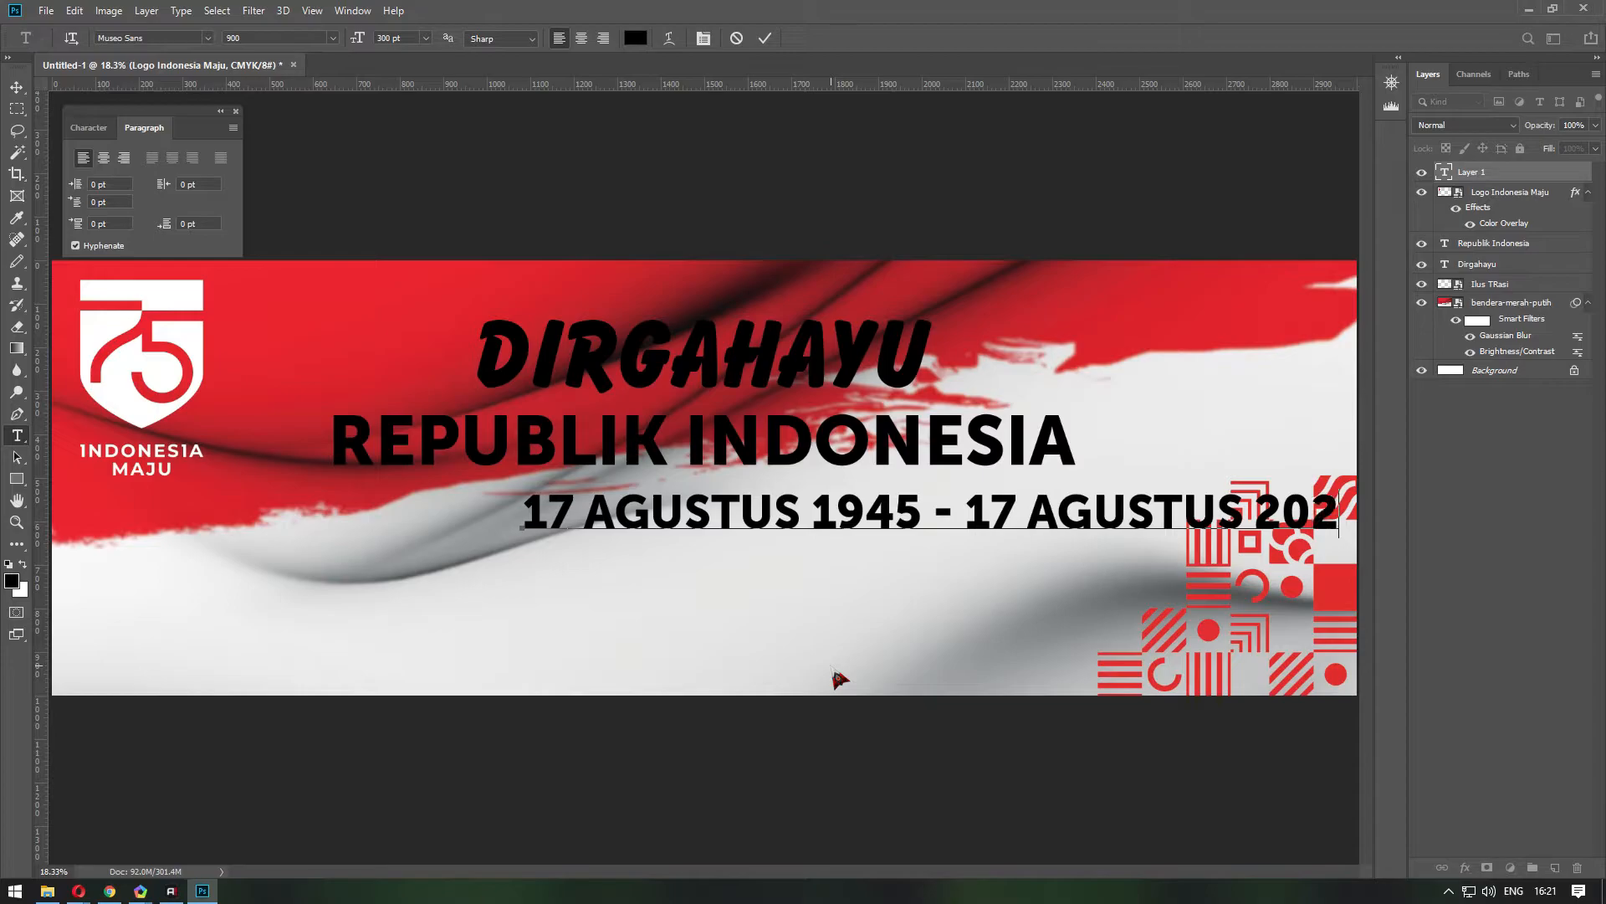
key(ctrl+Return)
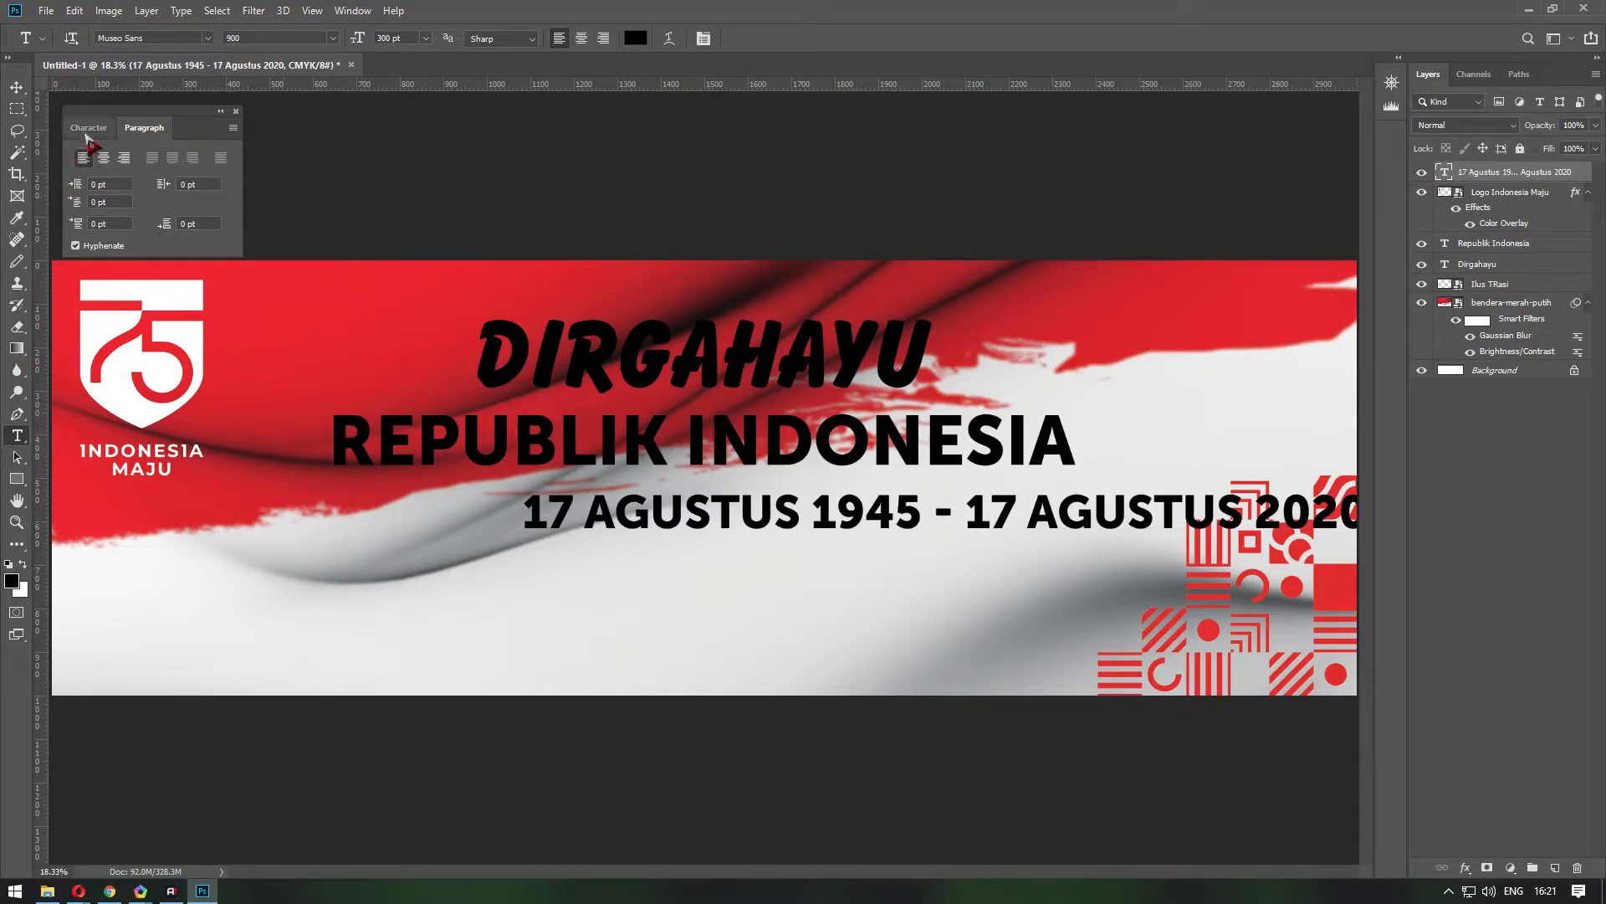
Move the date line under the Republik Indonesia text and set its font weight to Museo Sans 700.
click(88, 128)
click(16, 87)
drag(1051, 563, 832, 512)
click(231, 158)
click(220, 254)
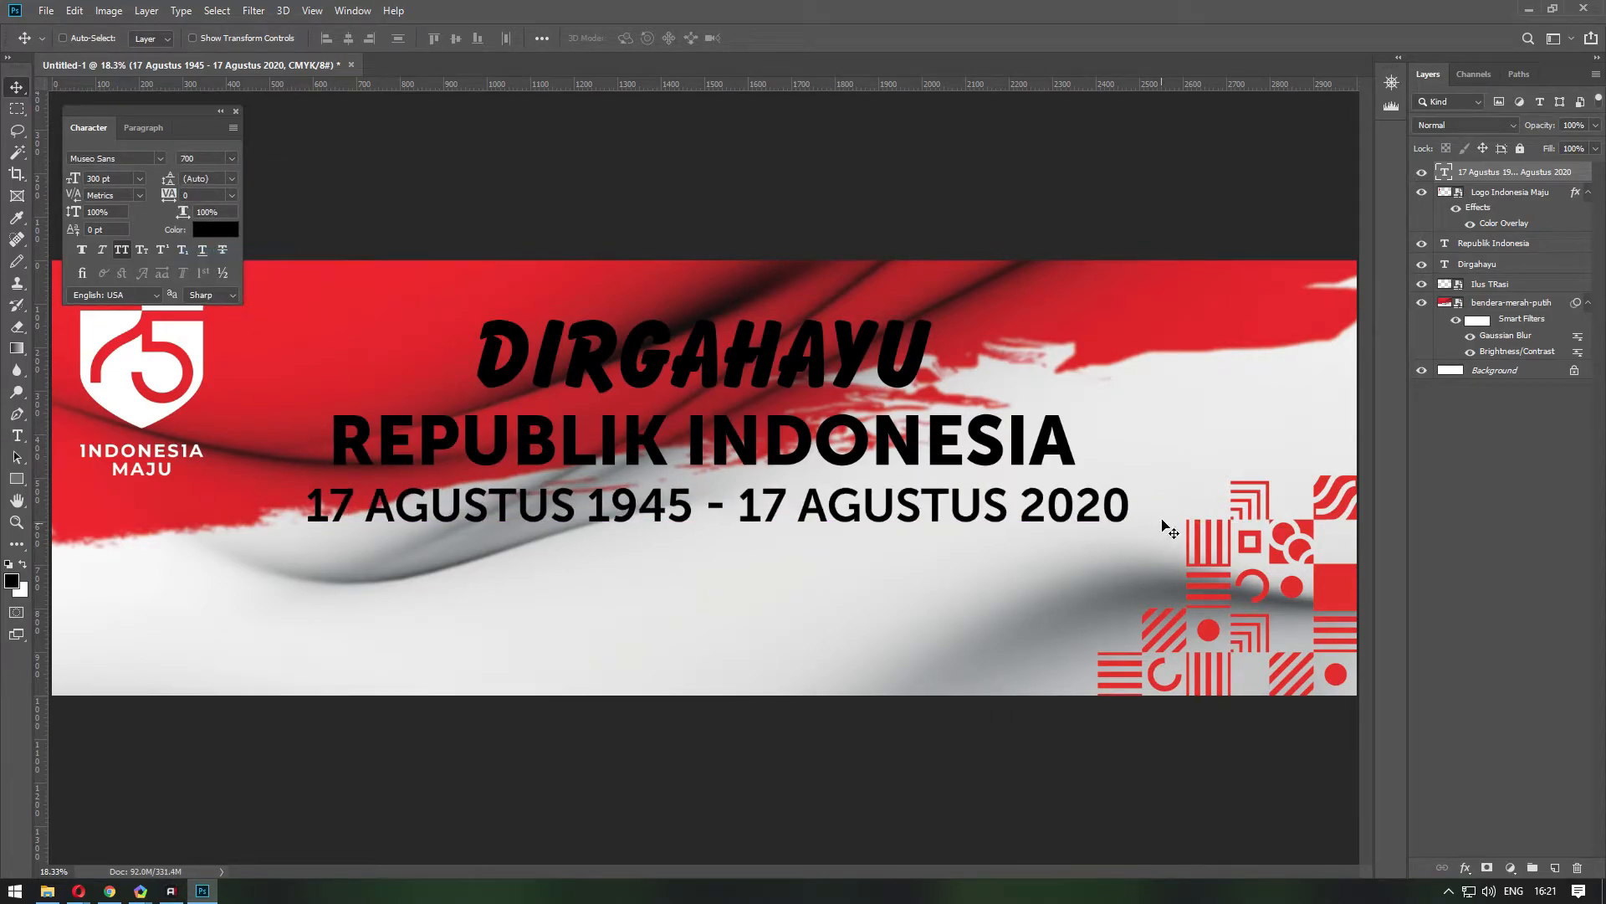
Scale the date line down to about 249 pt, turn off its All Caps and recenter it under Republik Indonesia.
key(ctrl+t)
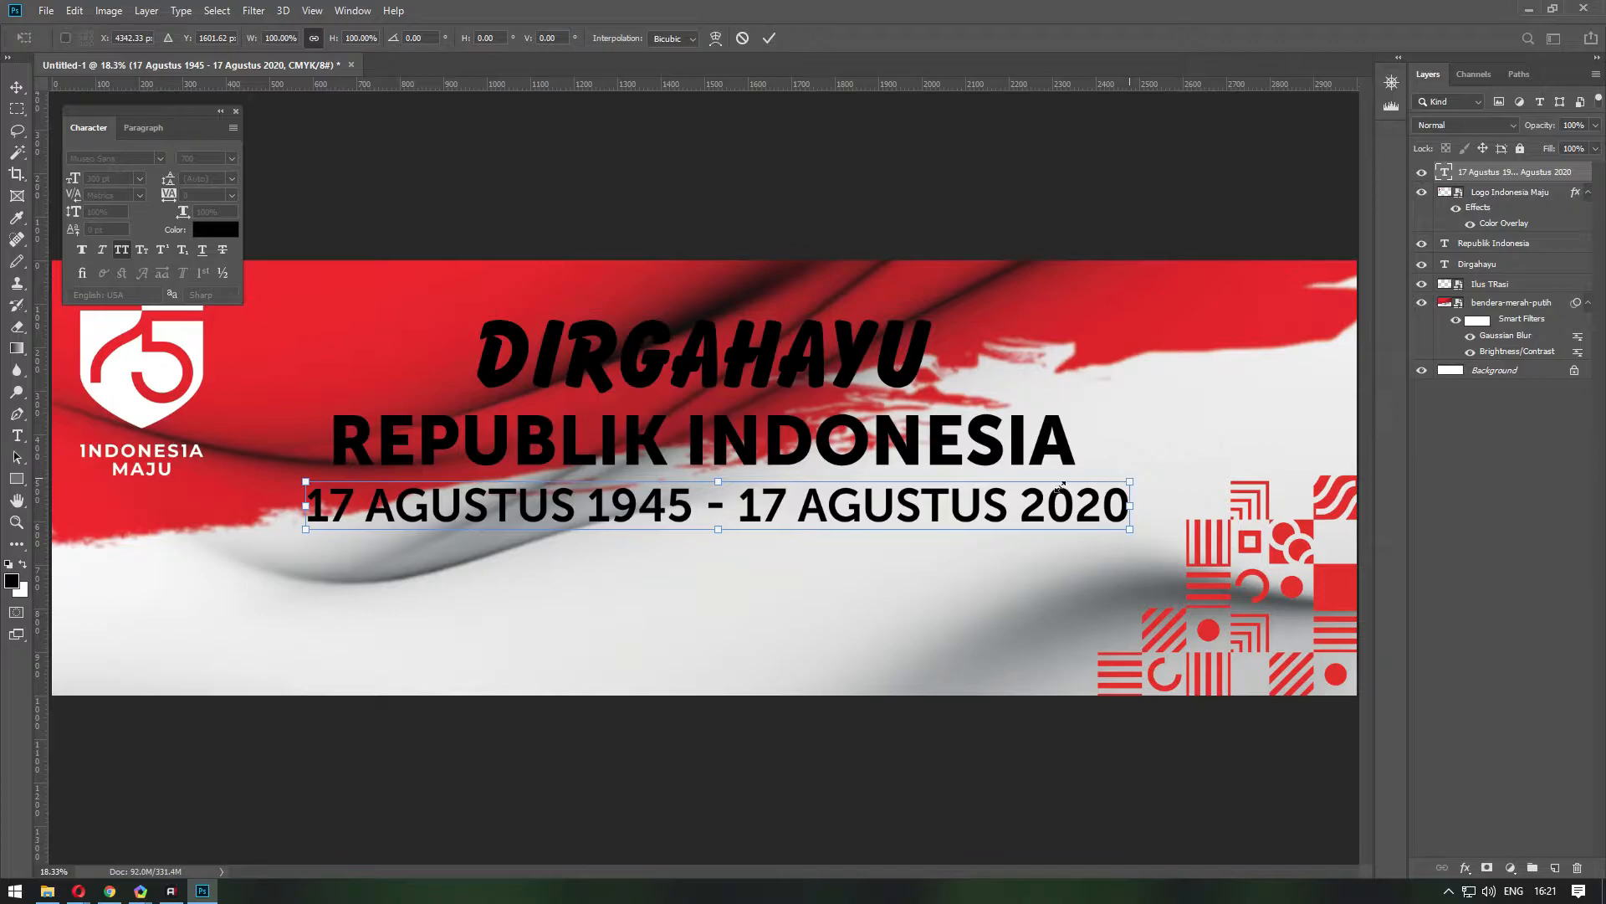
drag(1129, 482, 987, 502)
key(Return)
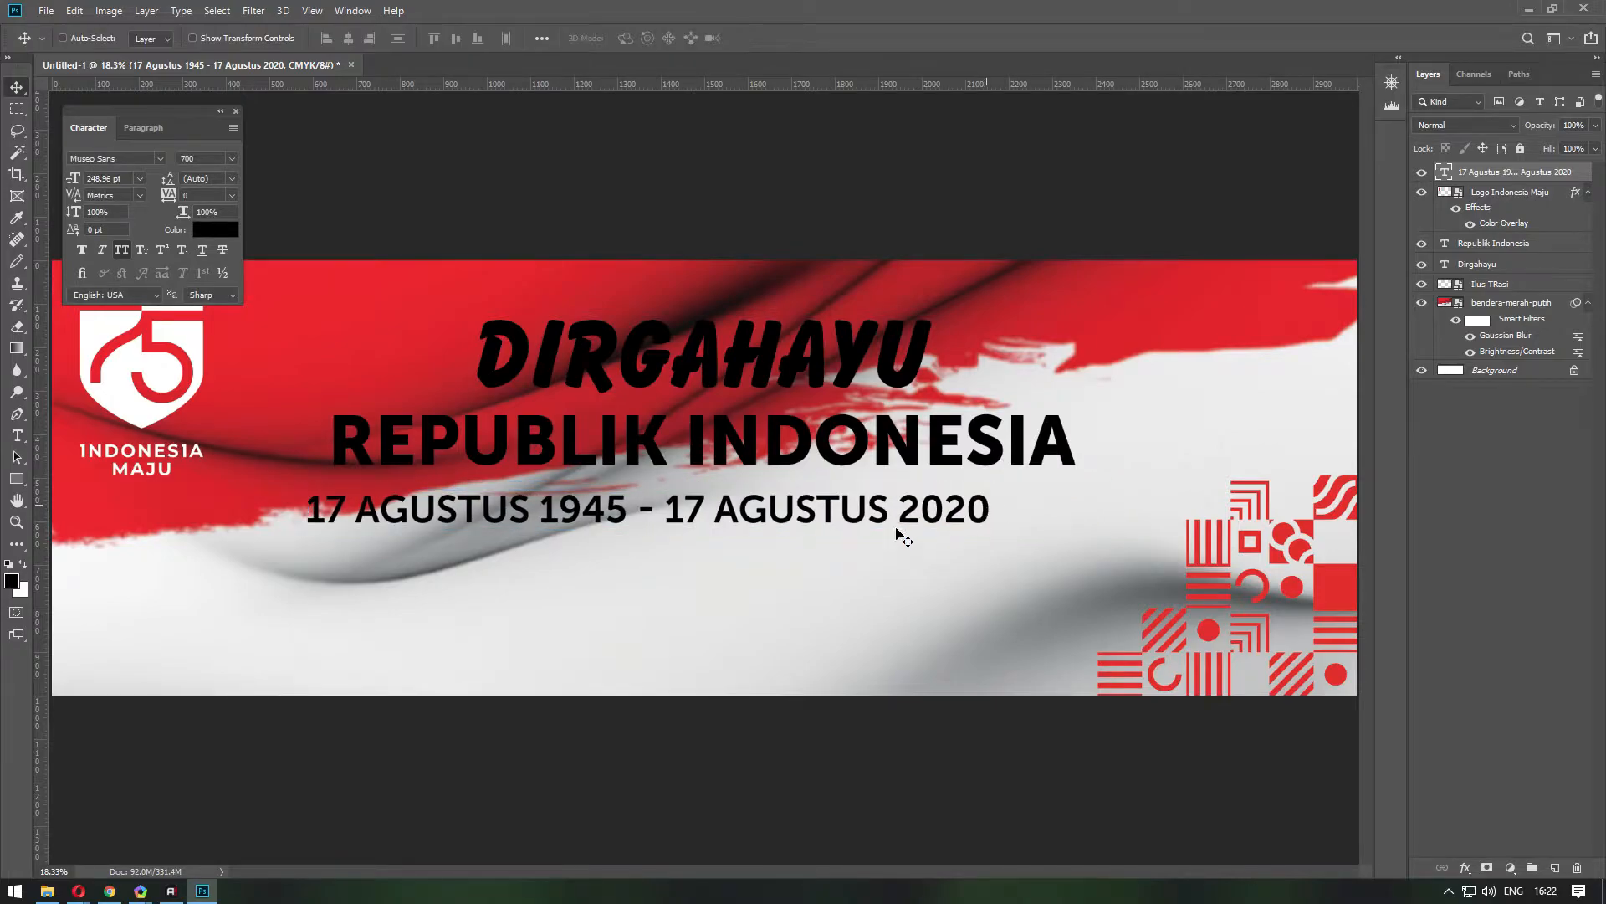
key(ctrl+shift+k)
drag(696, 526, 783, 516)
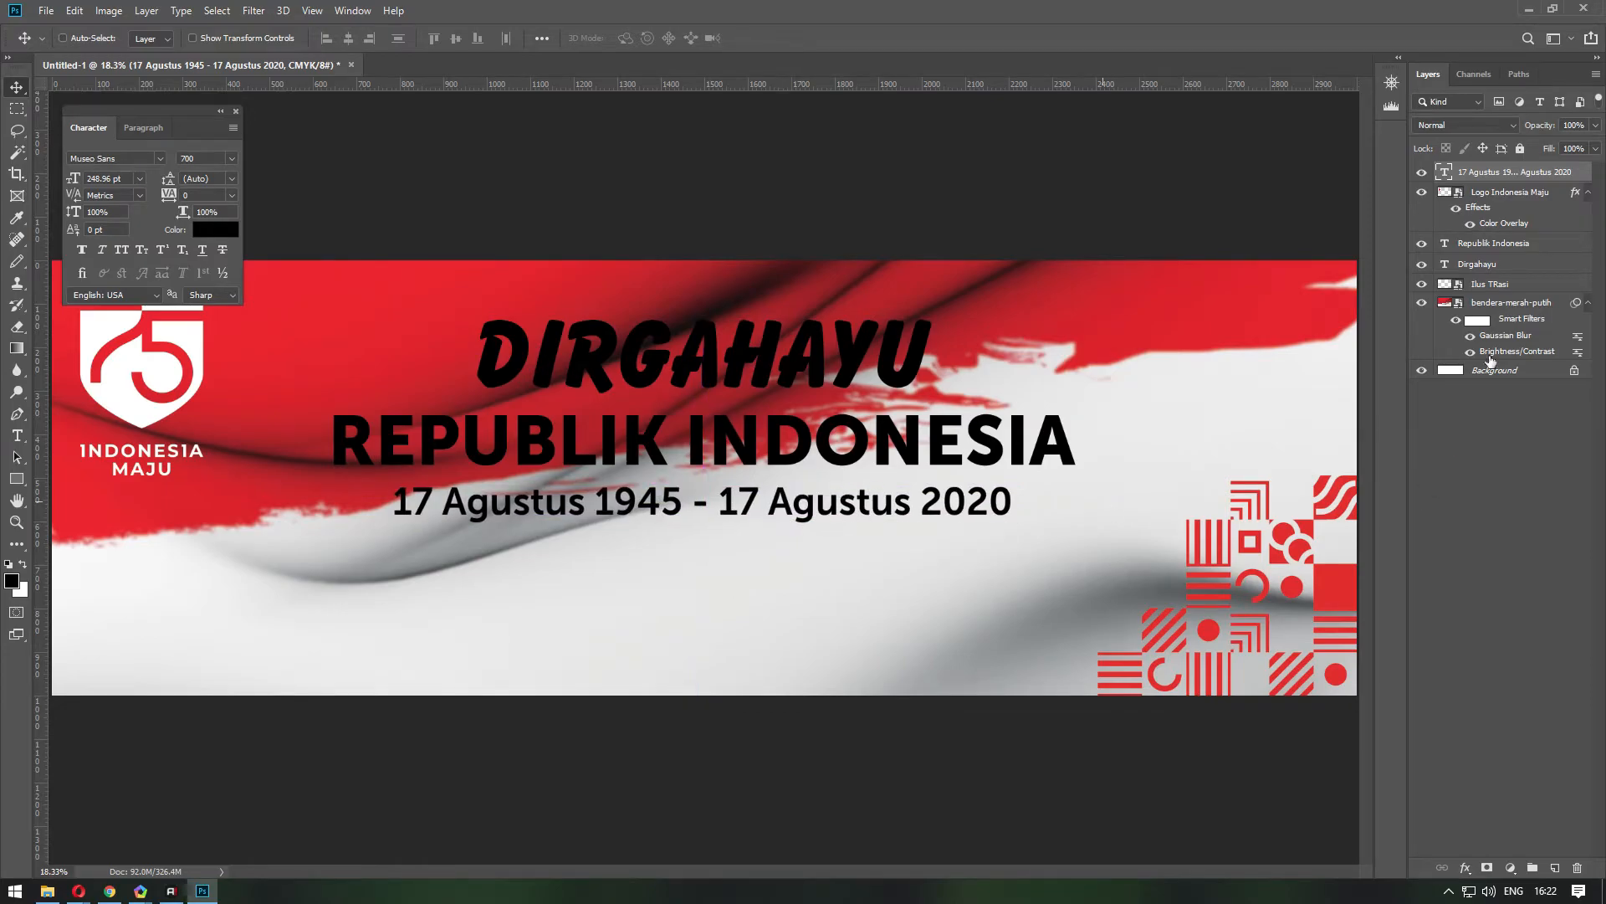
Reorder the date layer below the Logo Indonesia Maju layer and center the three text lines horizontally on the banner.
drag(1534, 186, 1531, 238)
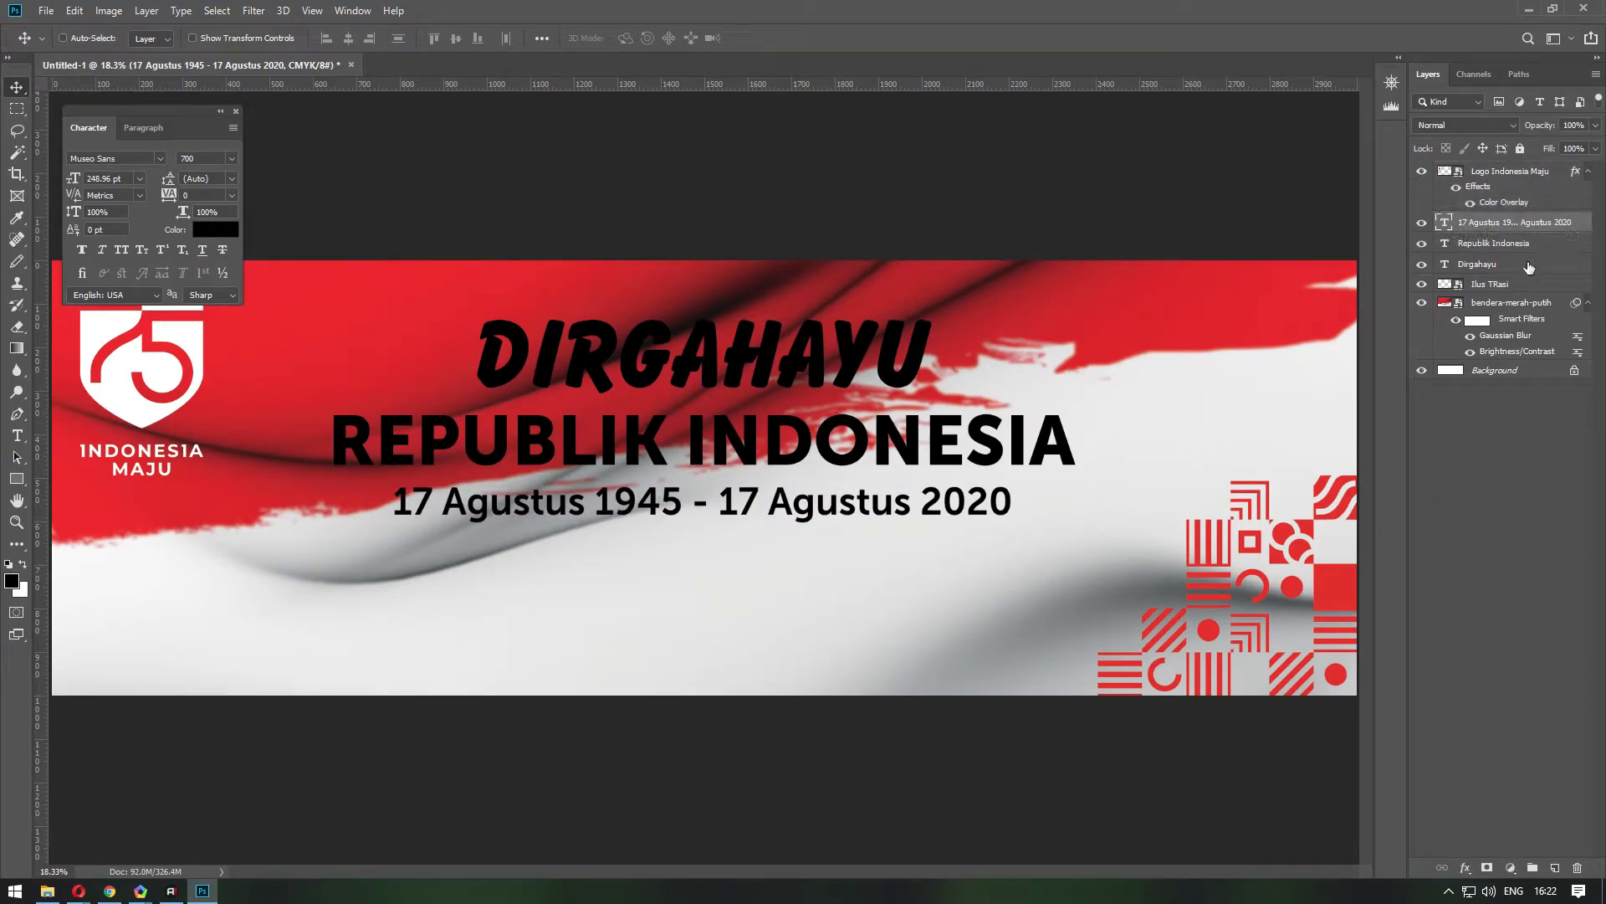
shift+click(1521, 269)
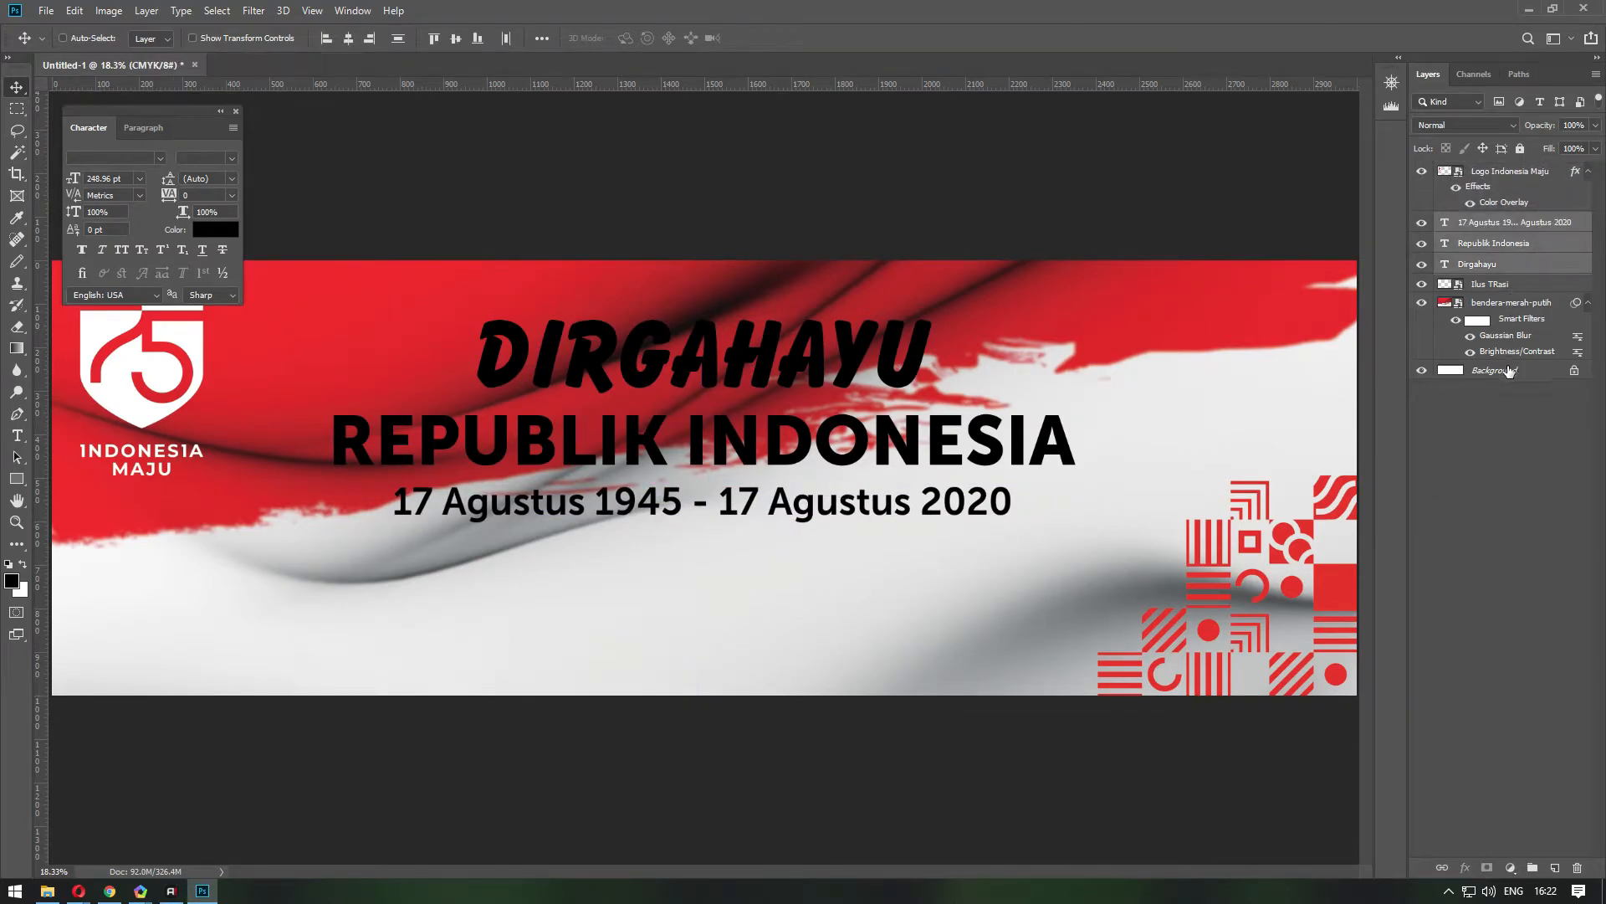
click(347, 39)
click(1495, 458)
scroll(774, 435, down, 4)
scroll(835, 511, up, 3)
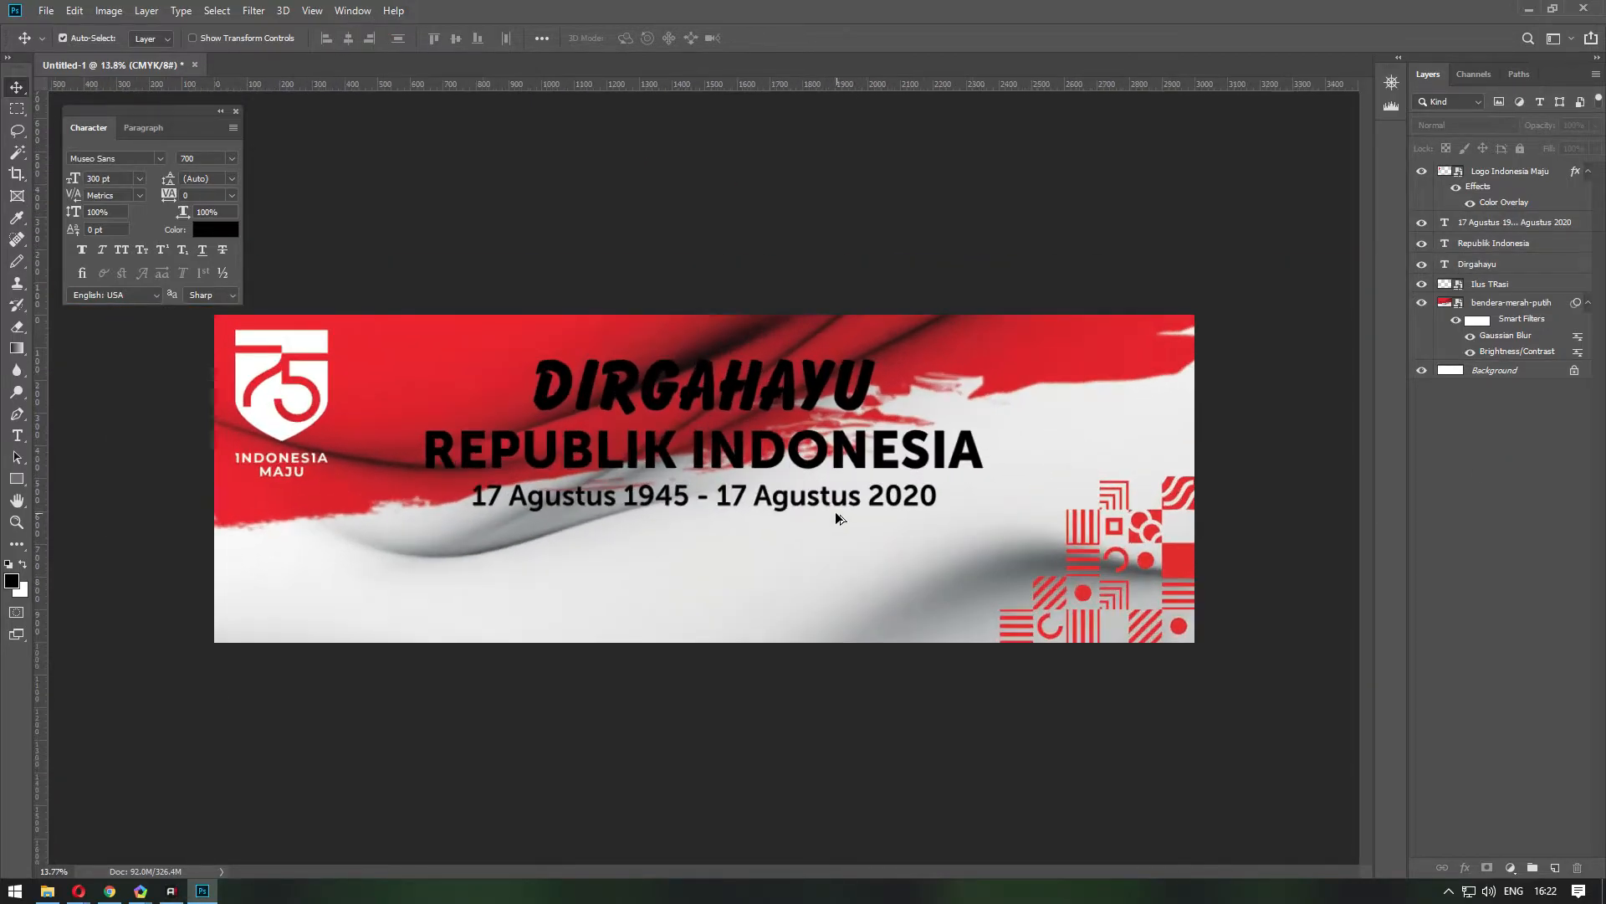
scroll(740, 481, up, 1)
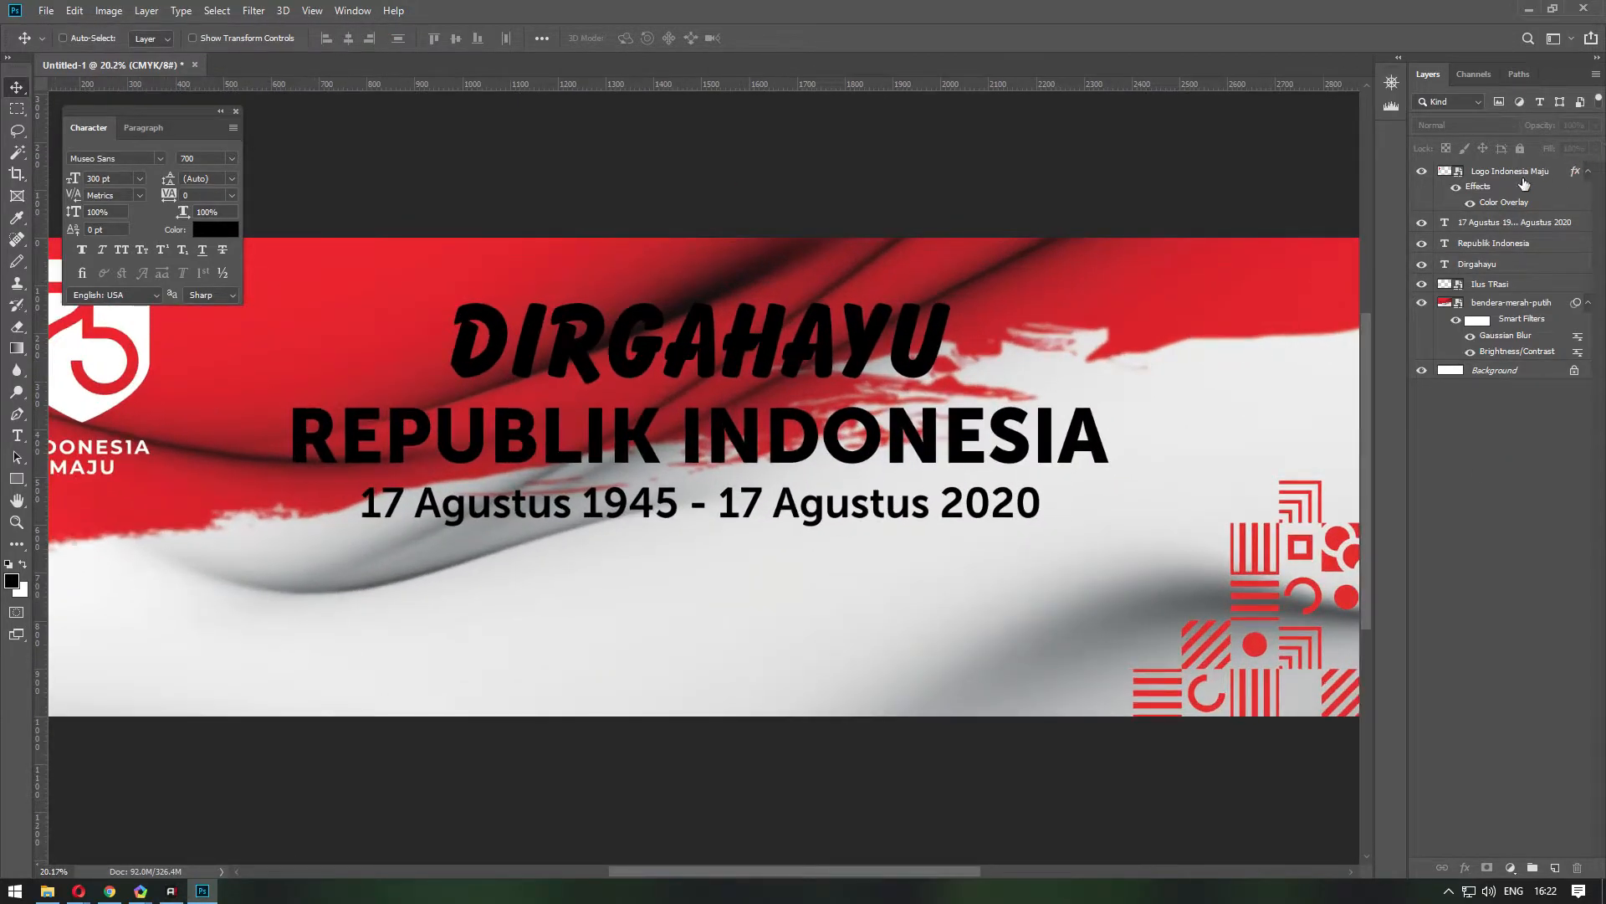
Move the three text lines down together by about 43 mm and scale them to about 106%.
click(1502, 224)
shift+click(1477, 263)
drag(845, 339, 845, 360)
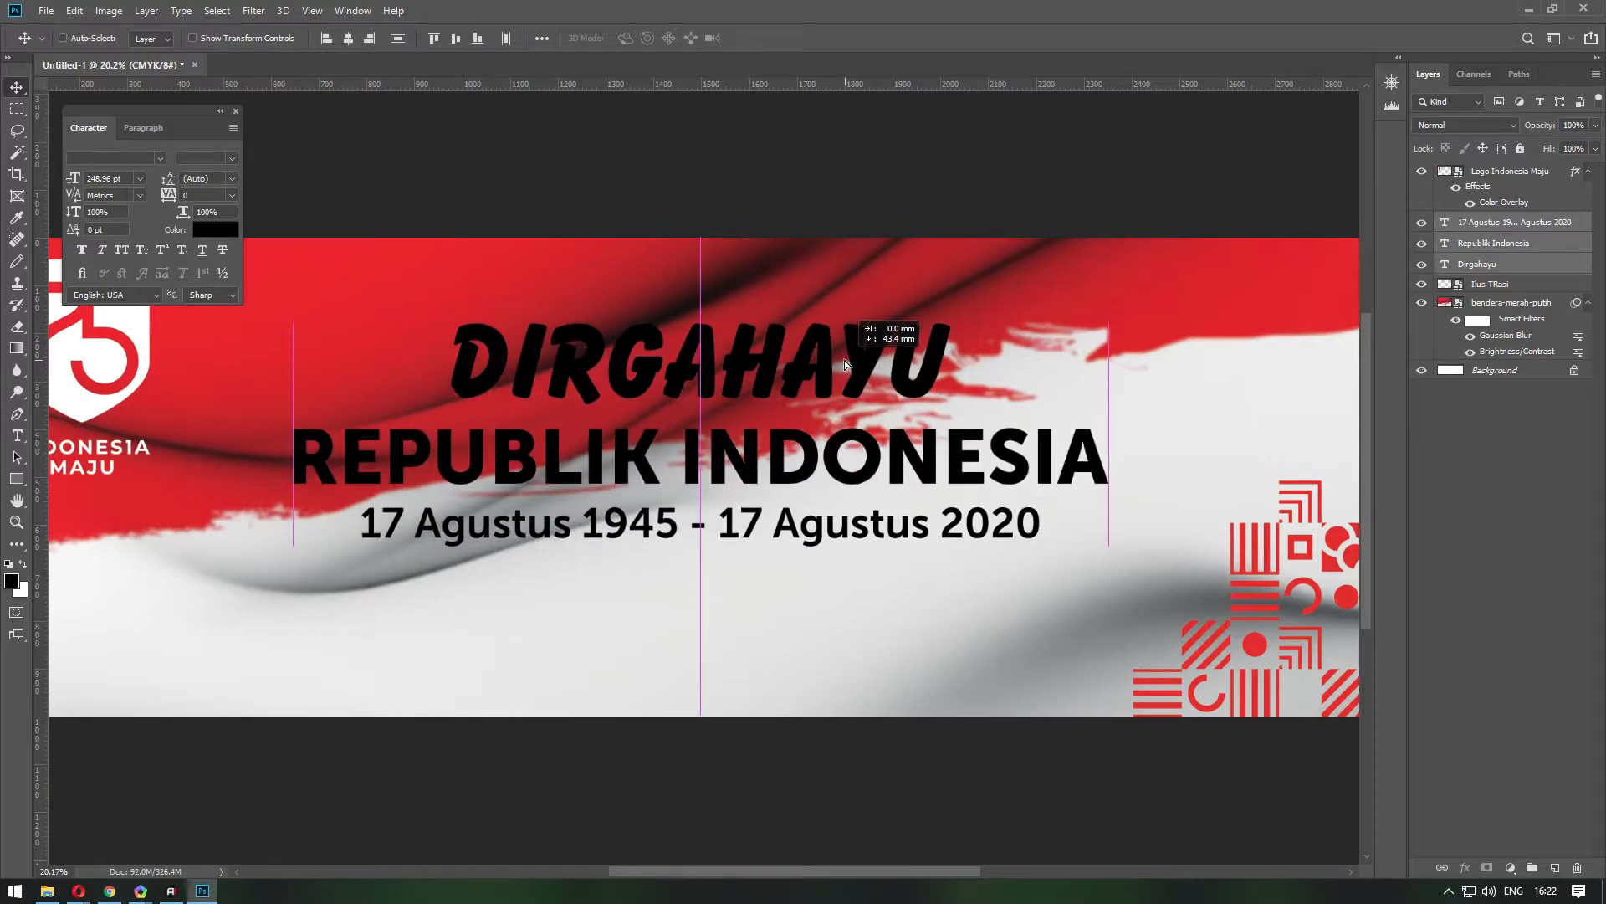
key(ctrl+t)
drag(1111, 322, 1132, 316)
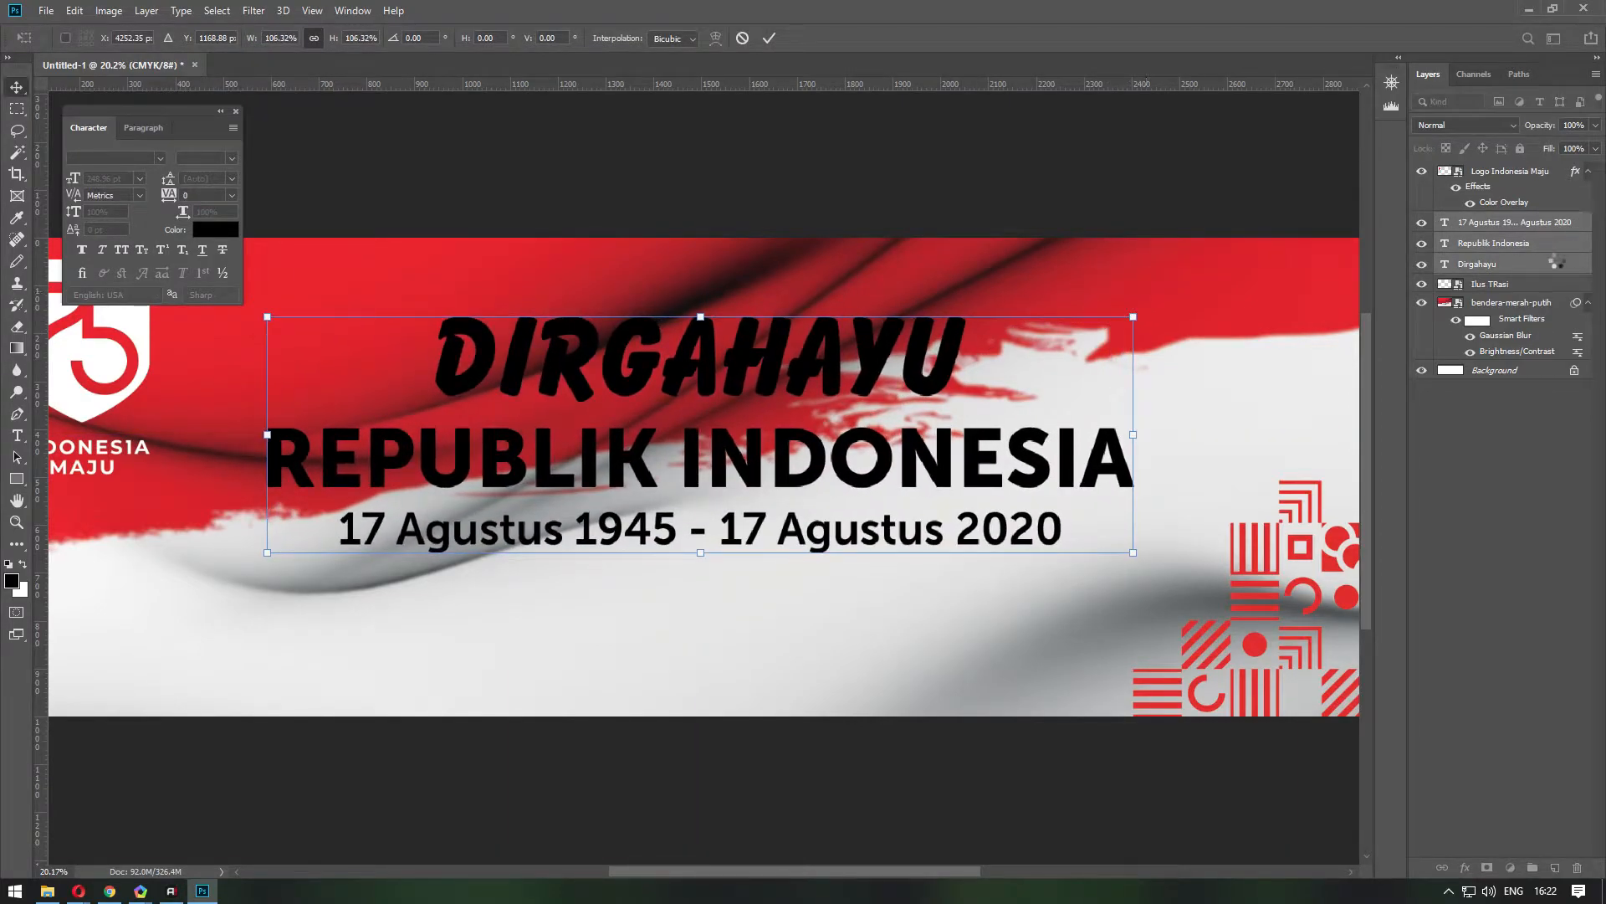
Give the Dirgahayu text a white Color Overlay, a 25 px black outside Stroke and an Outer Glow with 41% spread and 76 px size.
click(1558, 264)
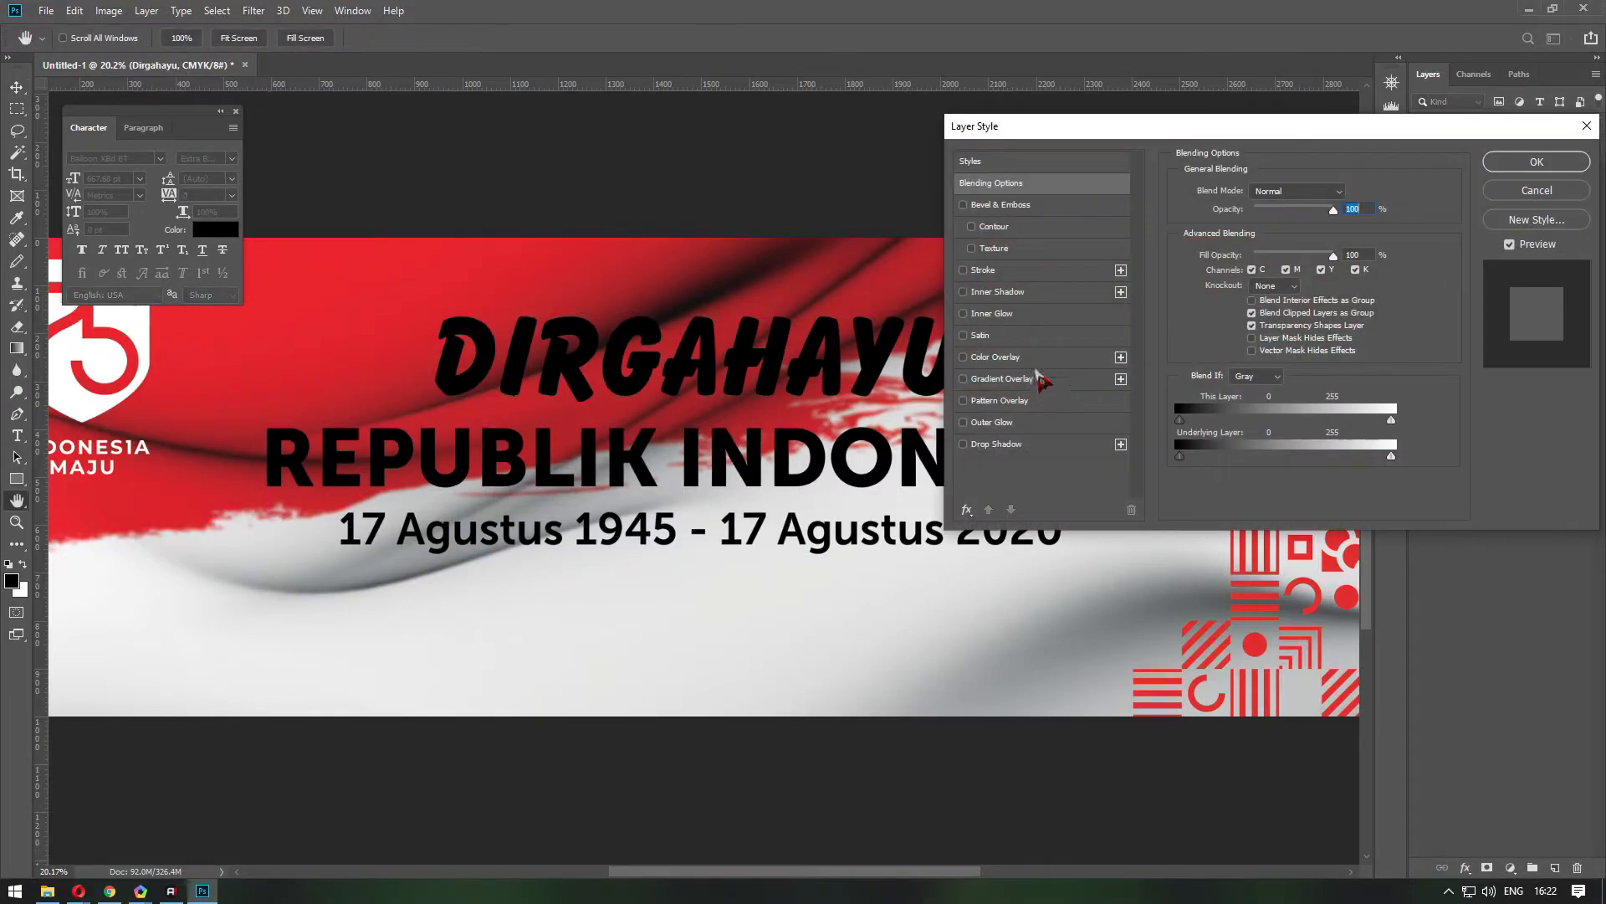
click(1038, 359)
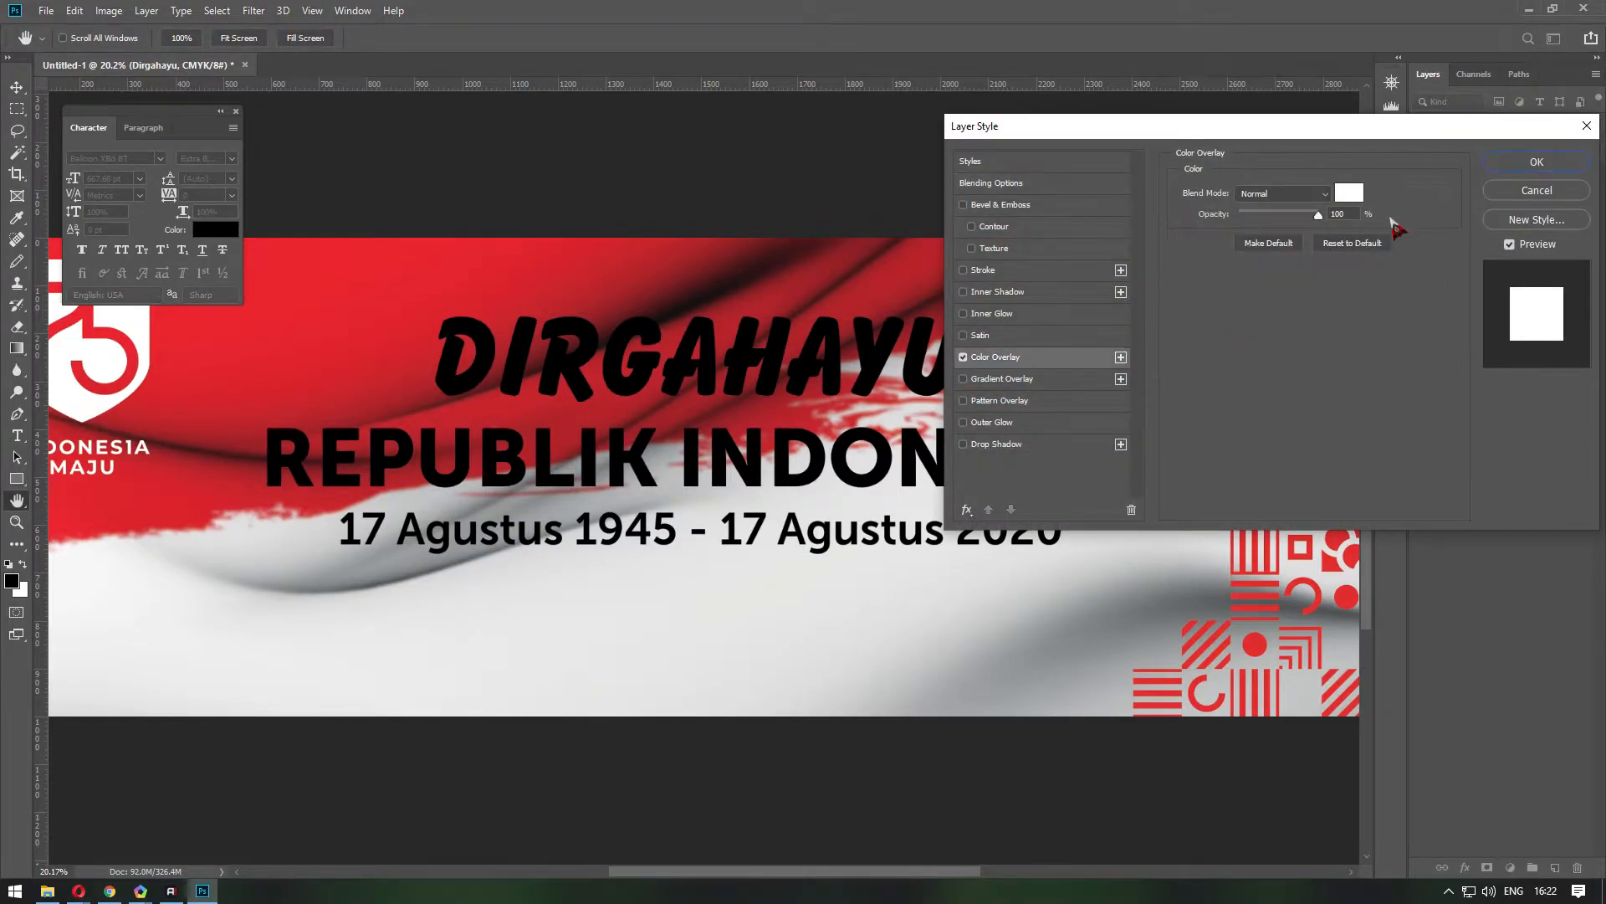
click(1009, 271)
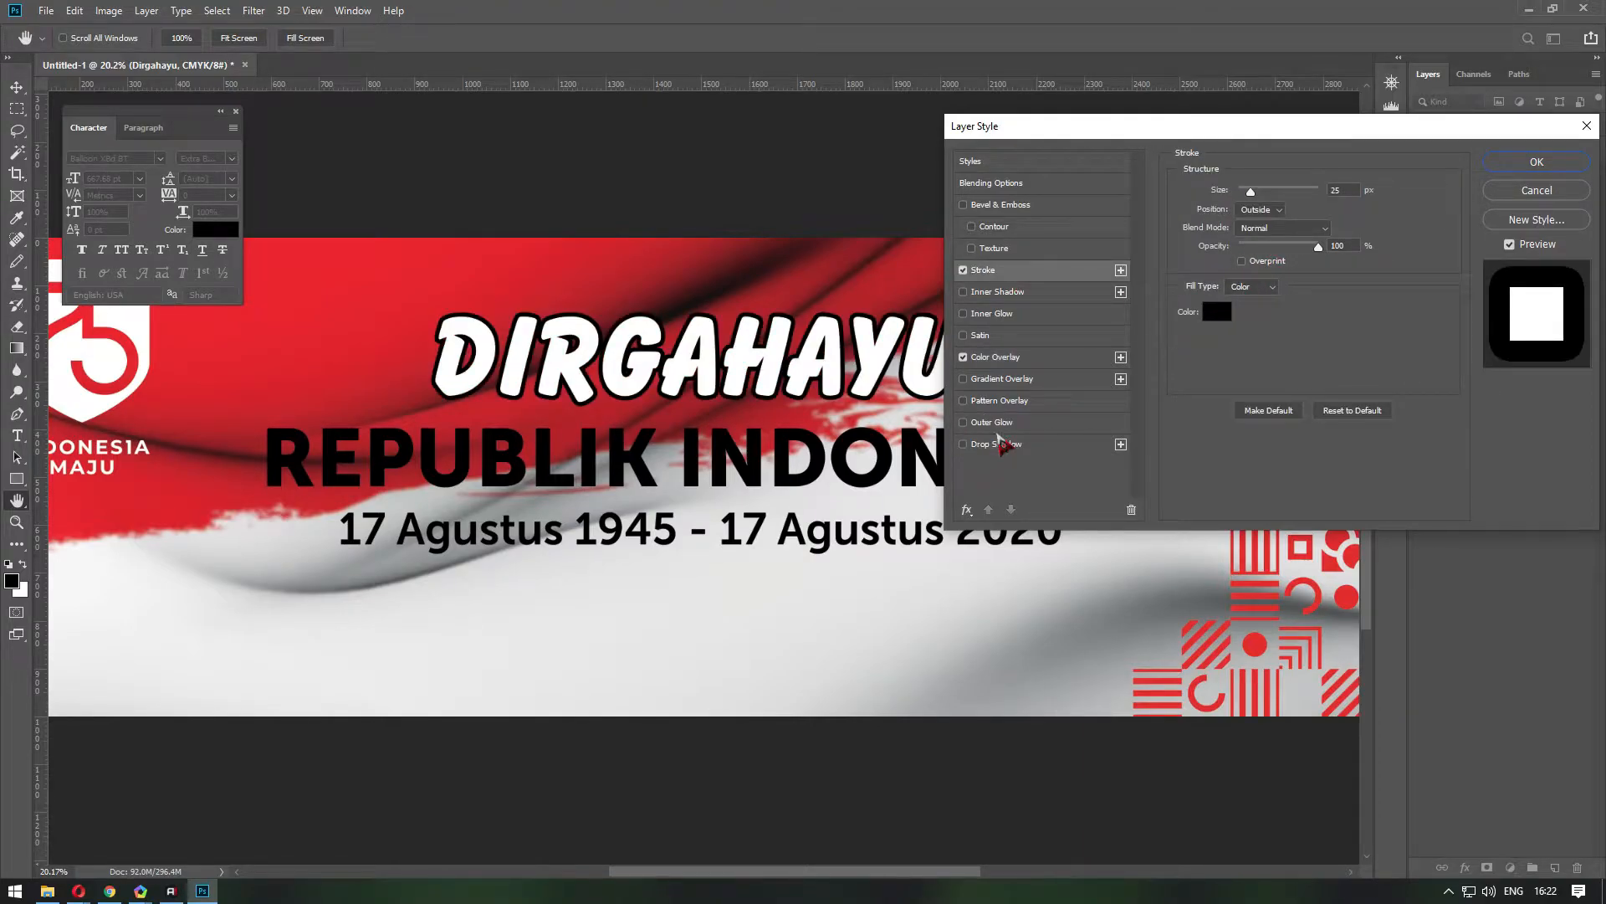
click(1010, 426)
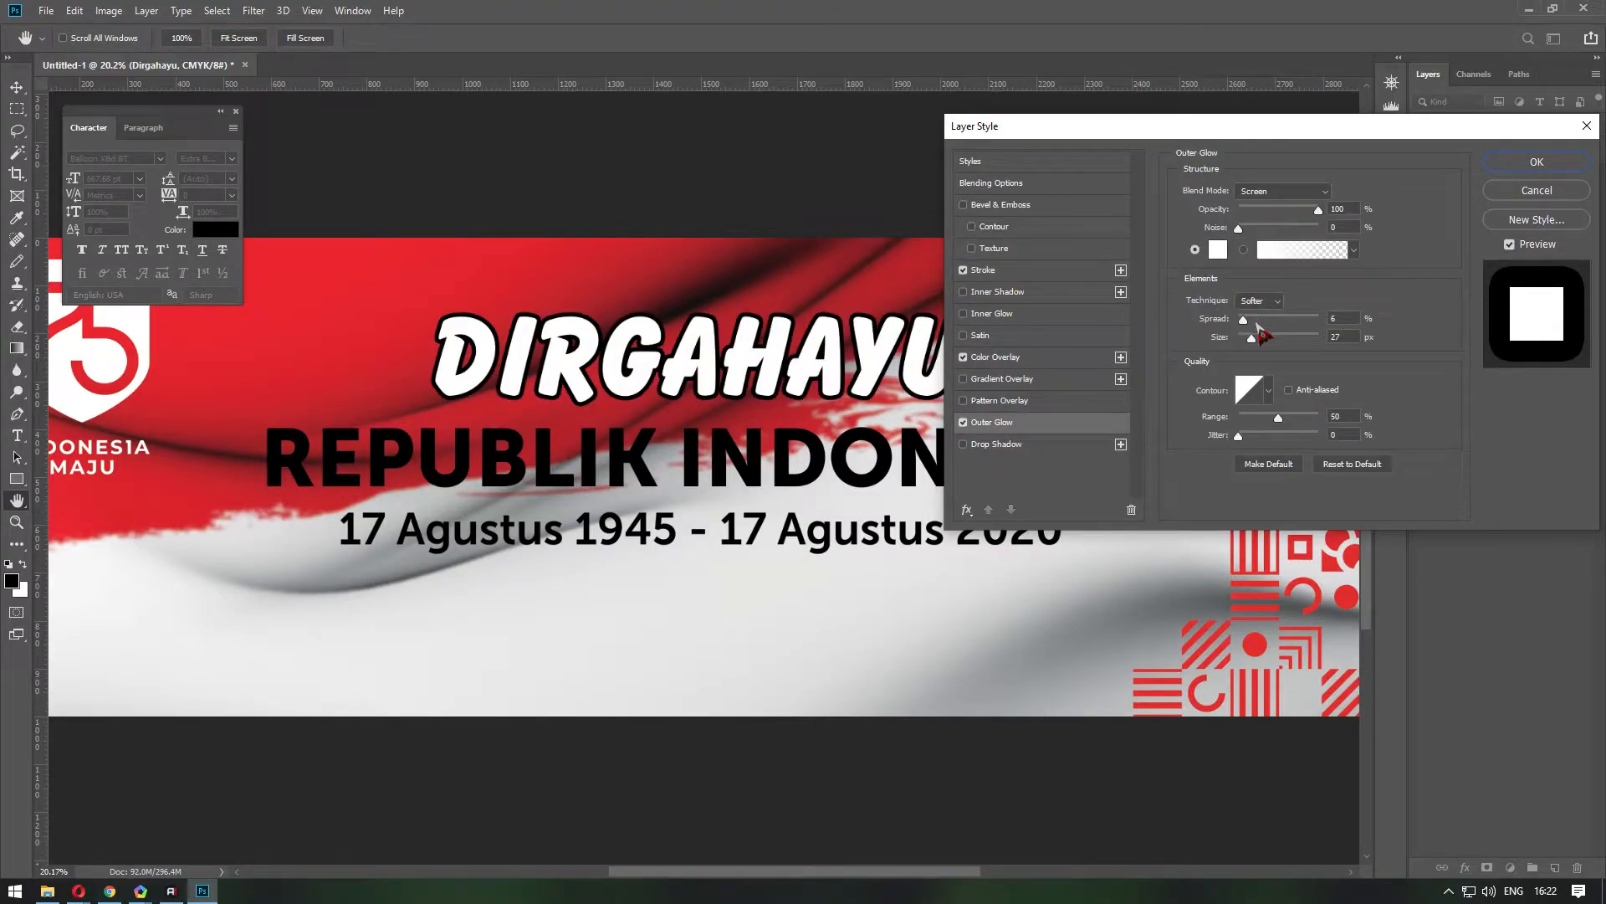
drag(1250, 338, 1271, 323)
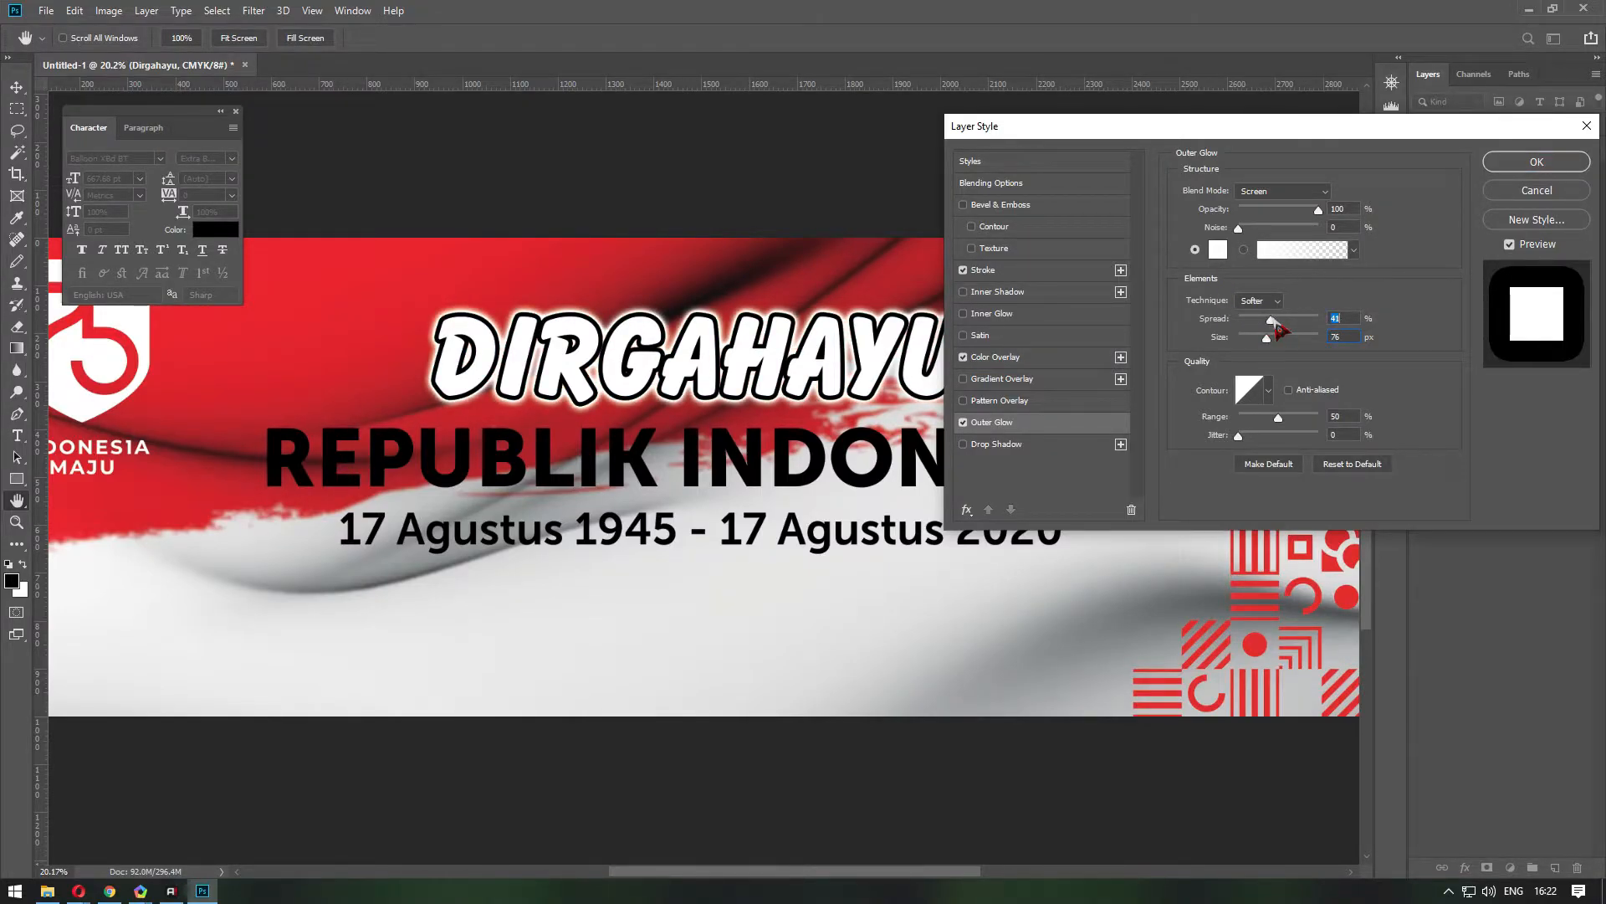
click(1537, 167)
Give the Republik Indonesia text the same white Color Overlay, 25 px black Stroke and Outer Glow as Dirgahayu.
click(1577, 243)
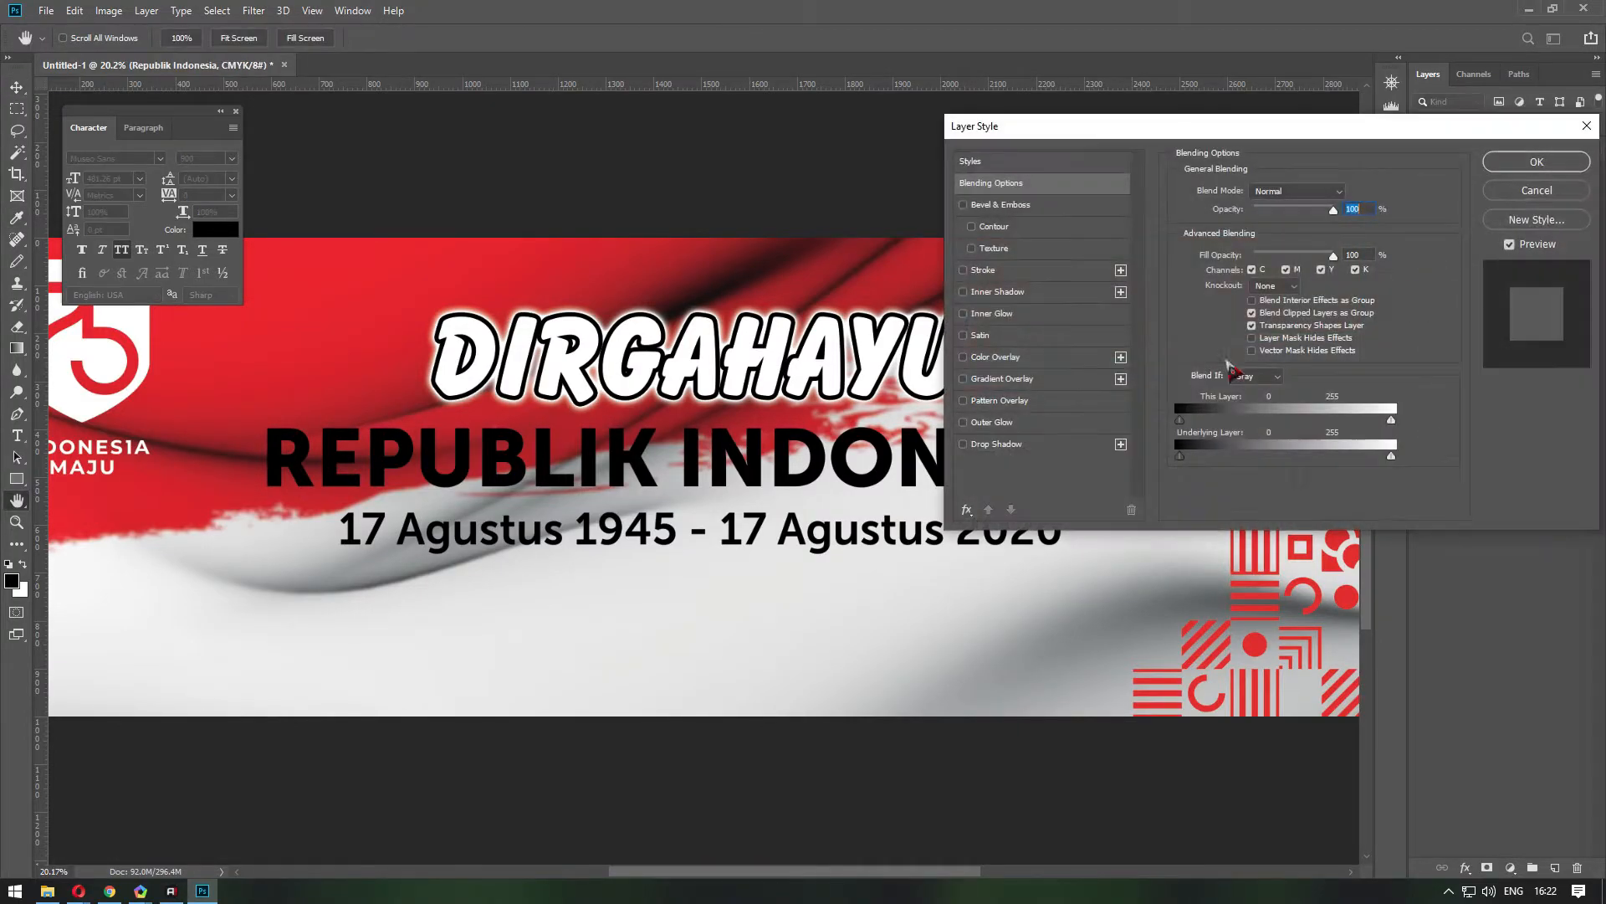
click(1008, 356)
click(995, 269)
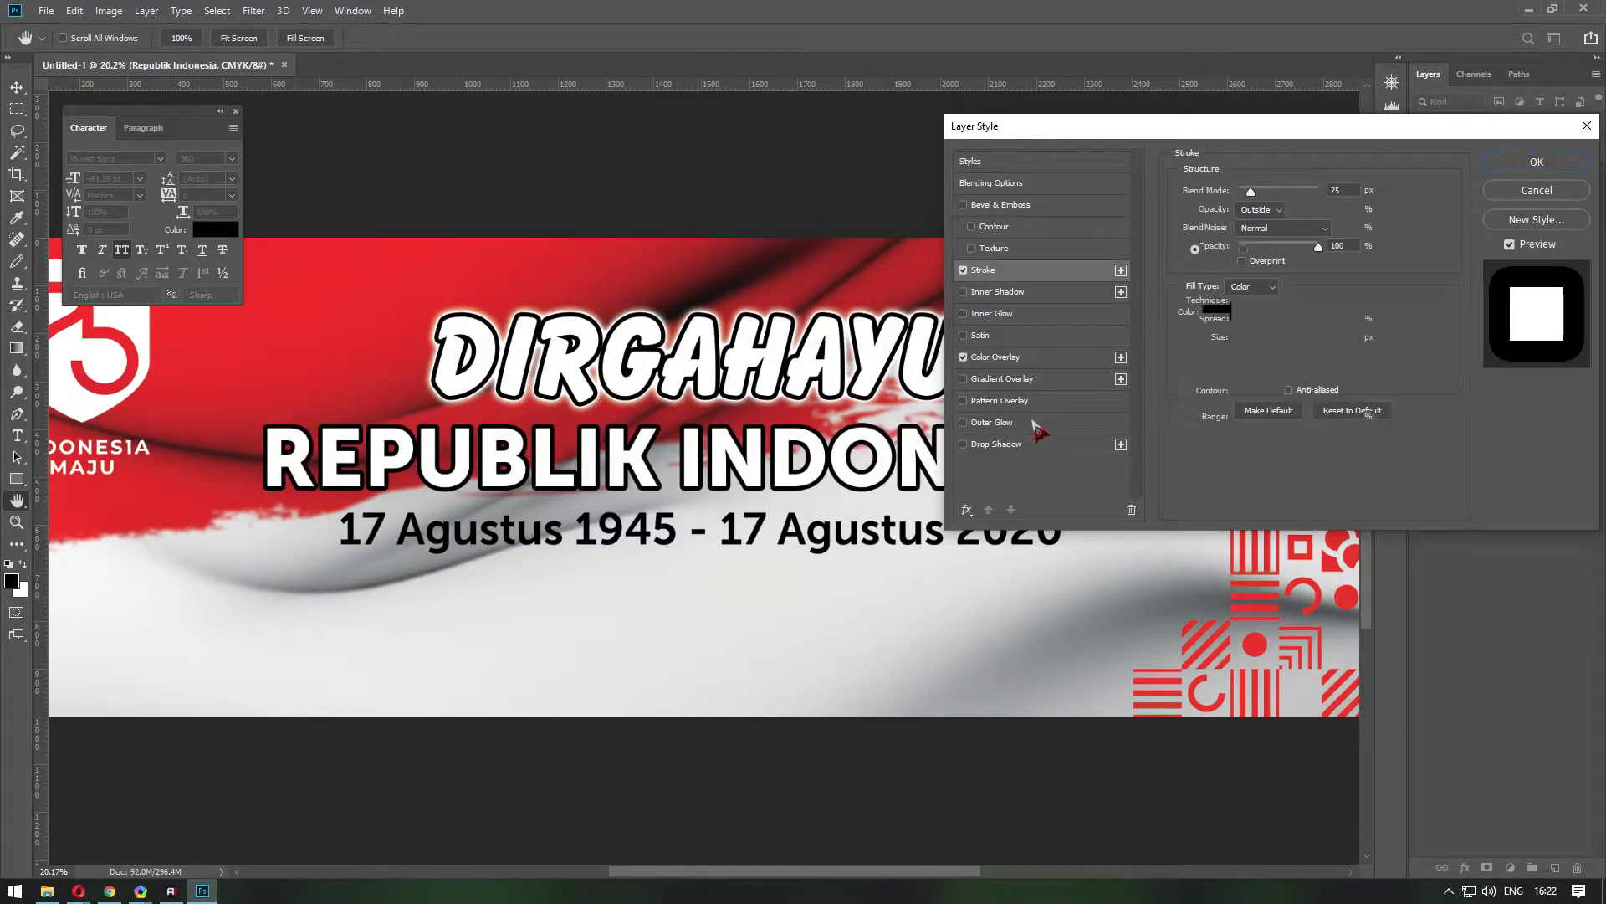
click(1029, 422)
click(1537, 167)
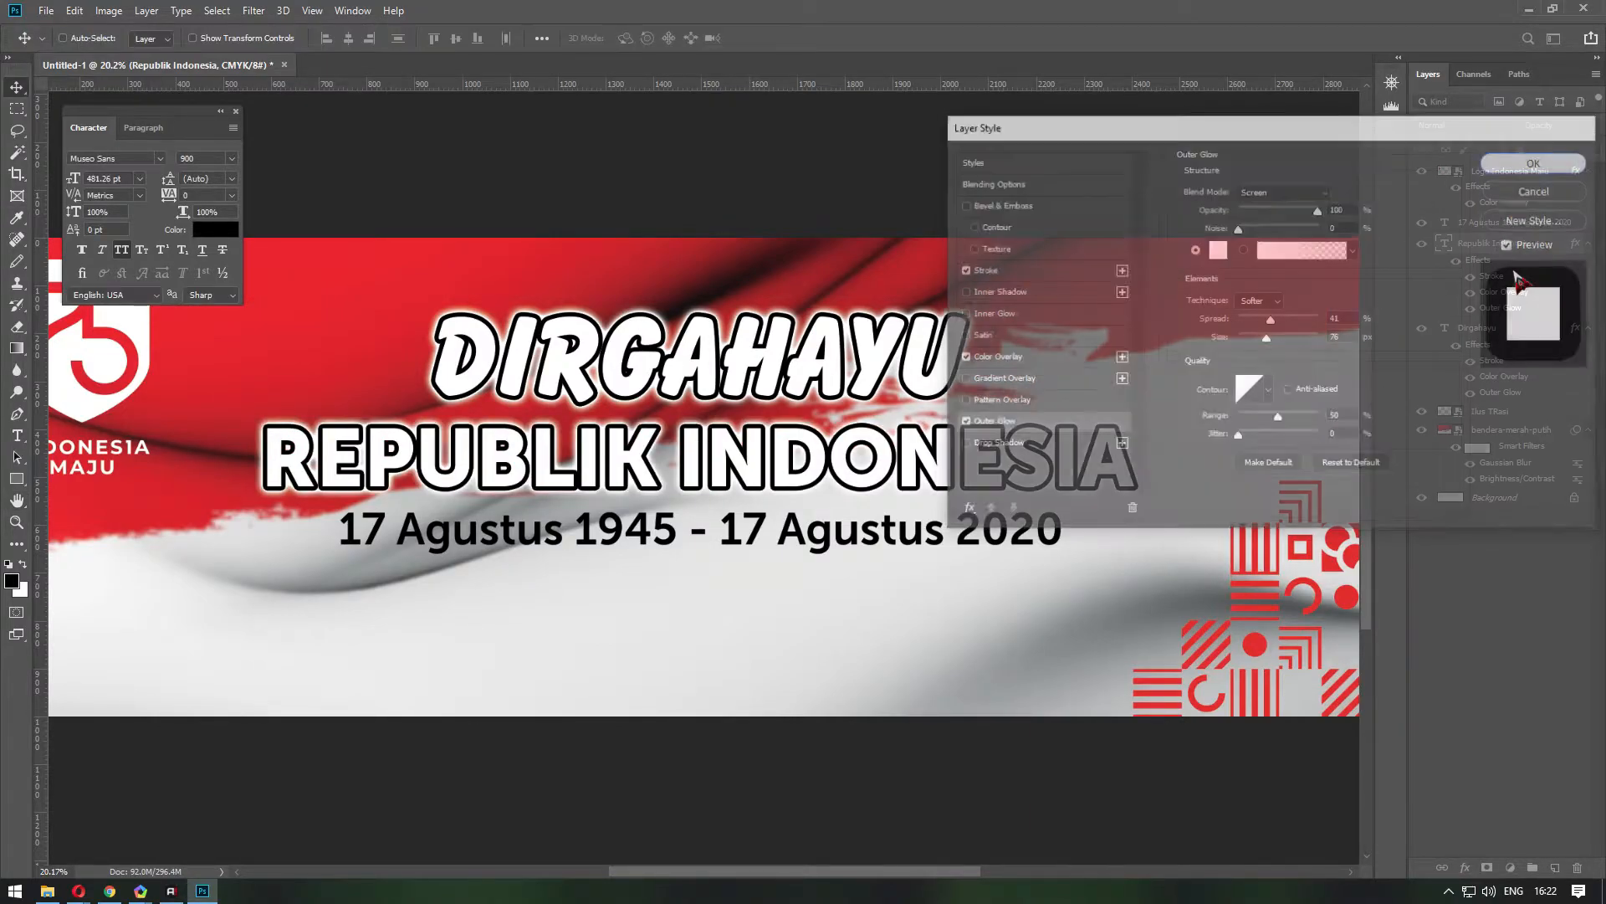
Apply a 25 px black outside Stroke and a white Color Overlay to the 17 Agustus date line.
click(1553, 220)
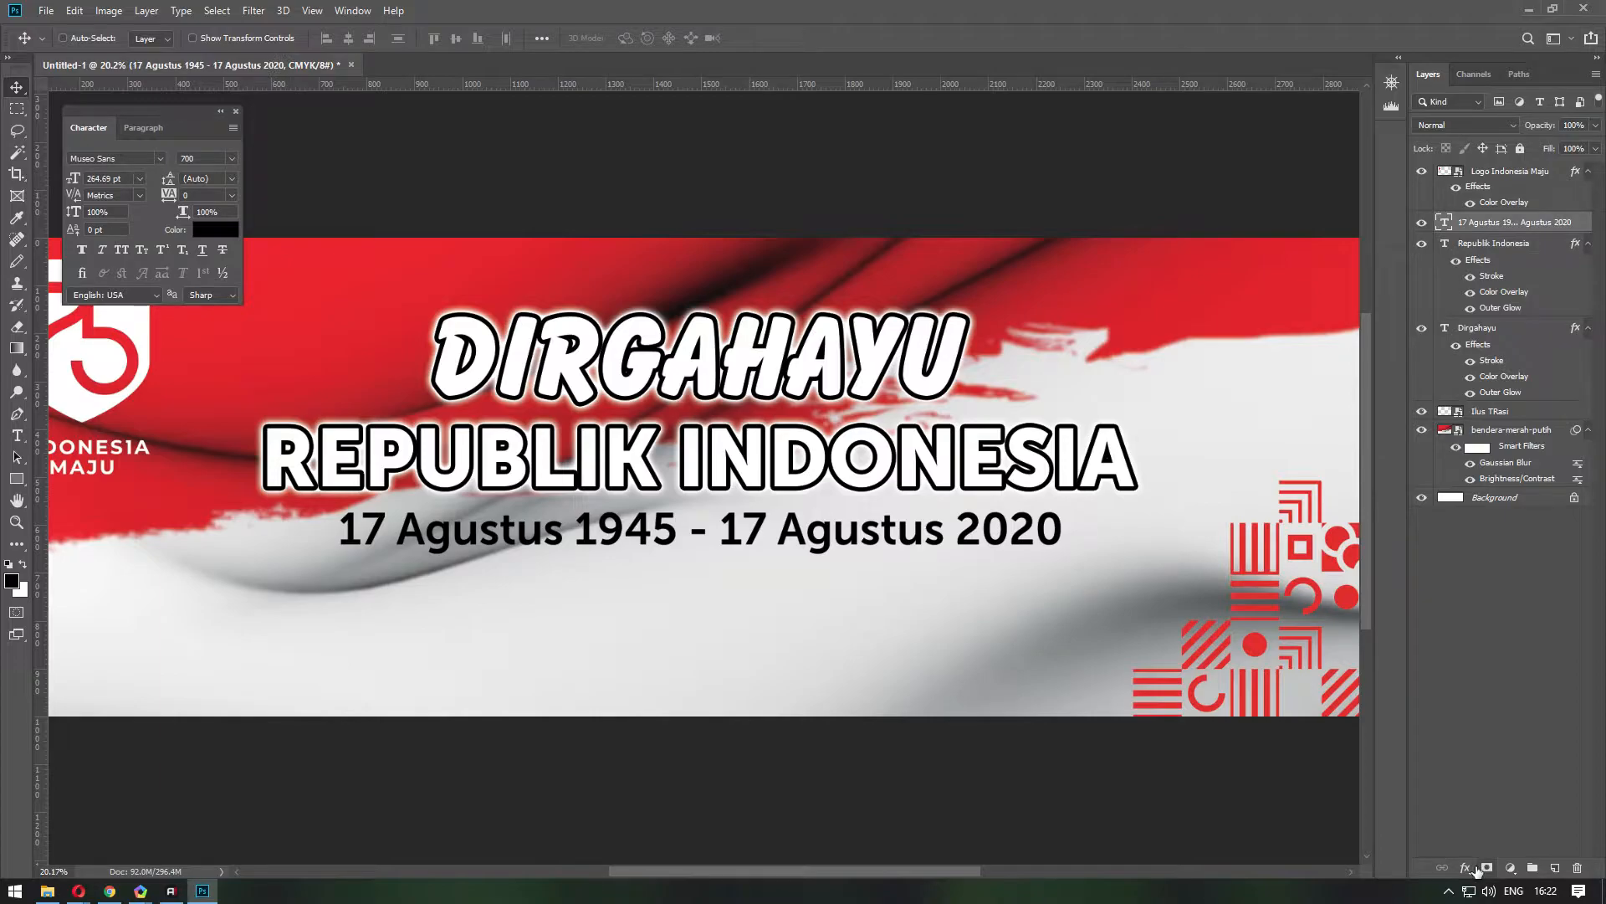
click(1468, 868)
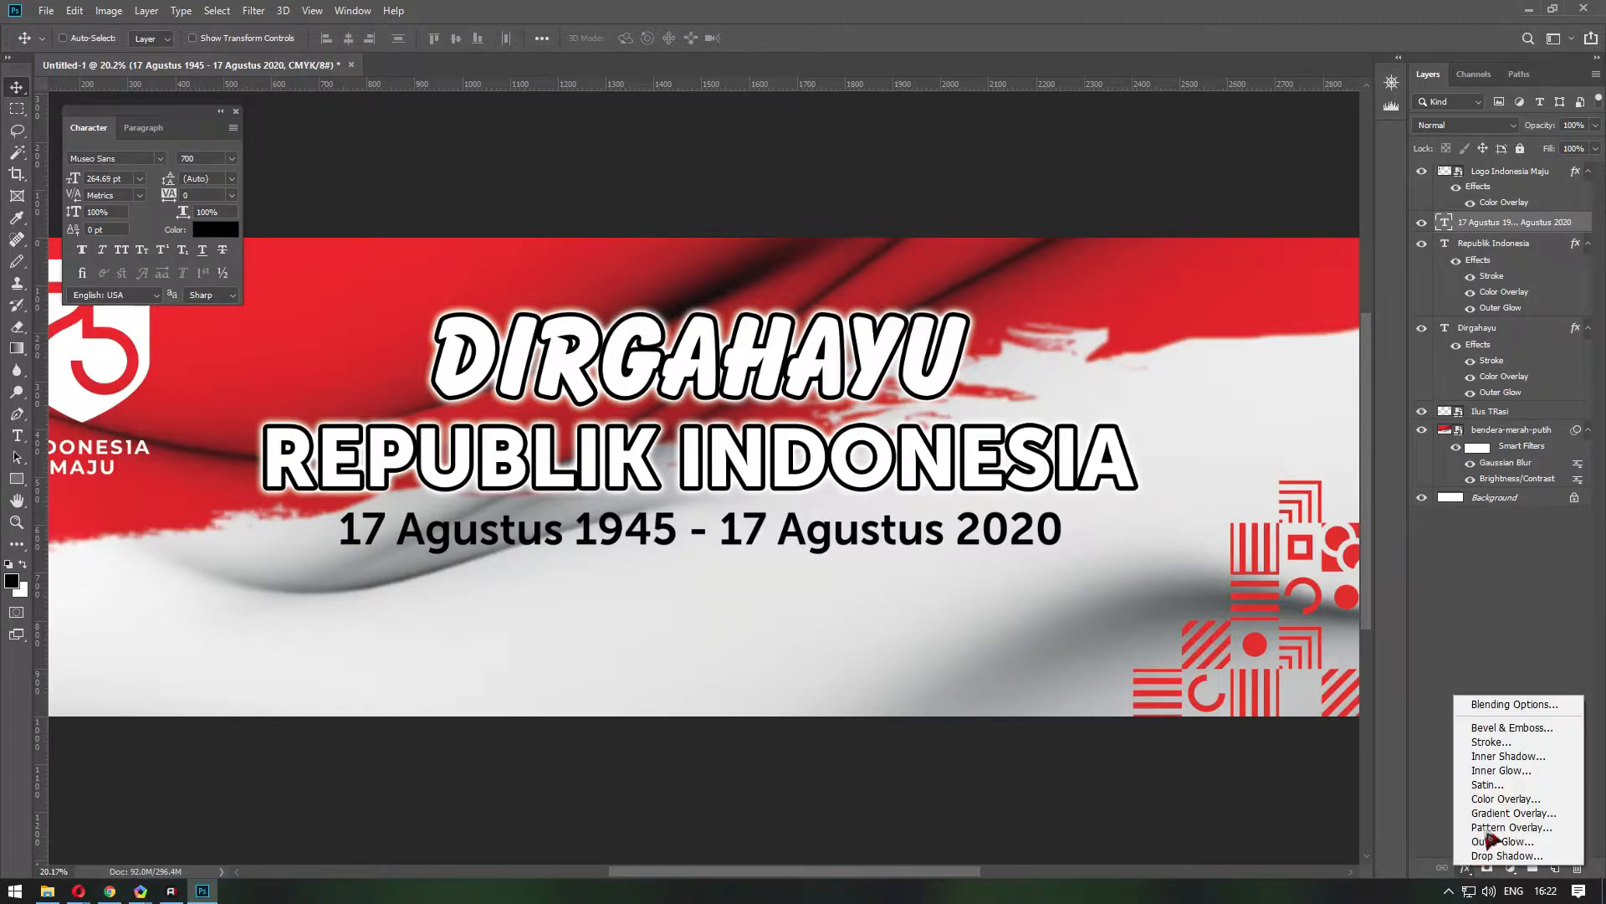
click(1519, 704)
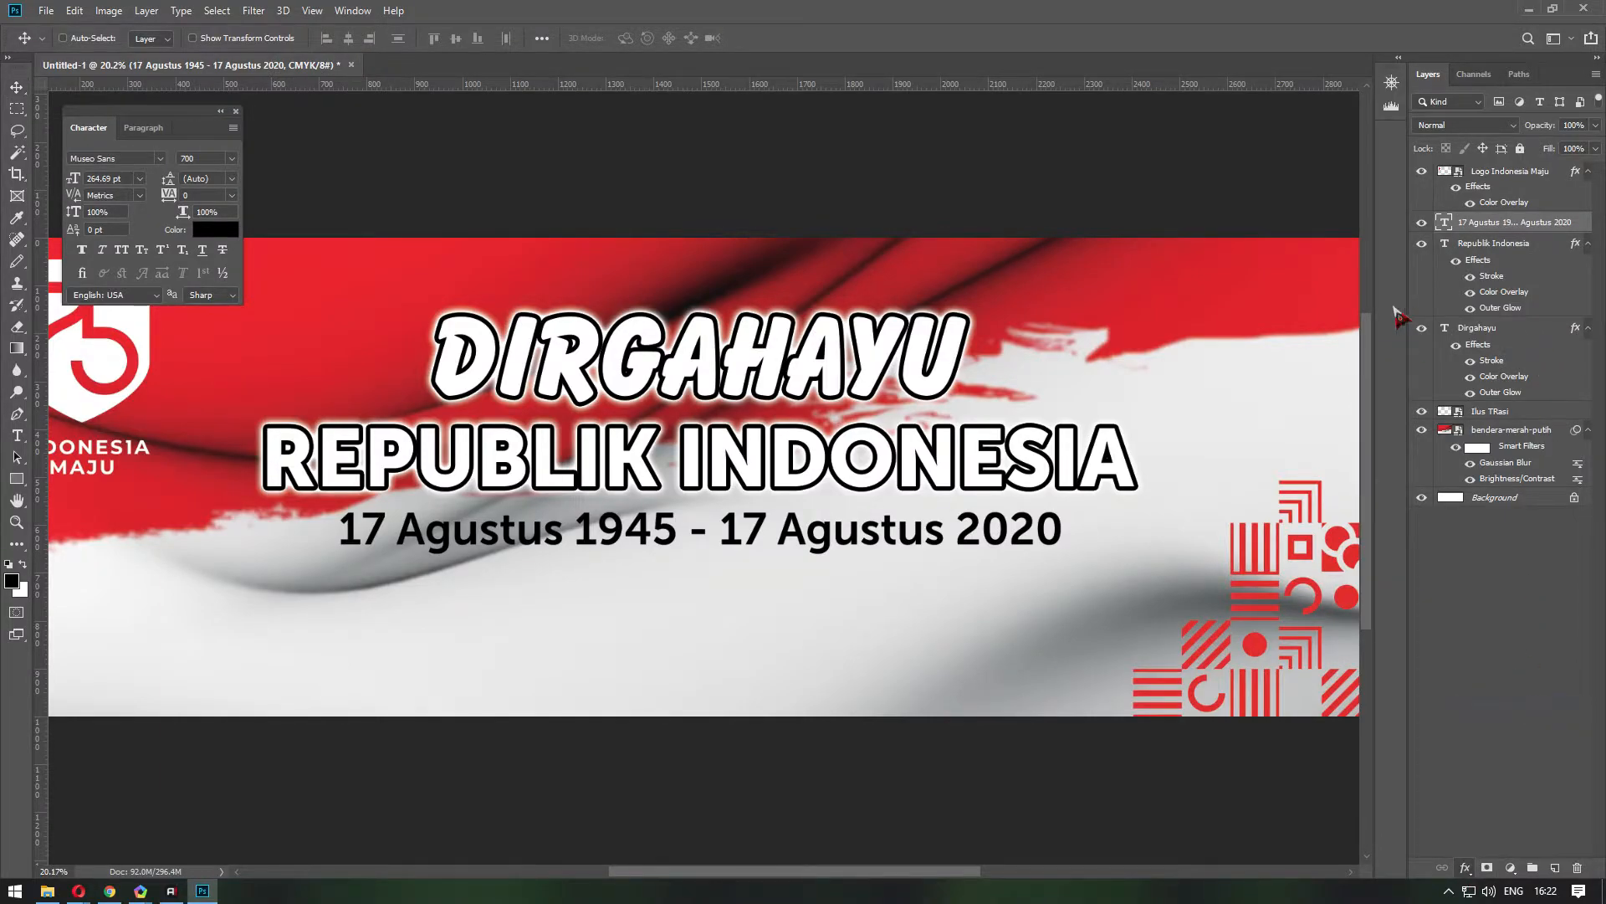
click(1004, 271)
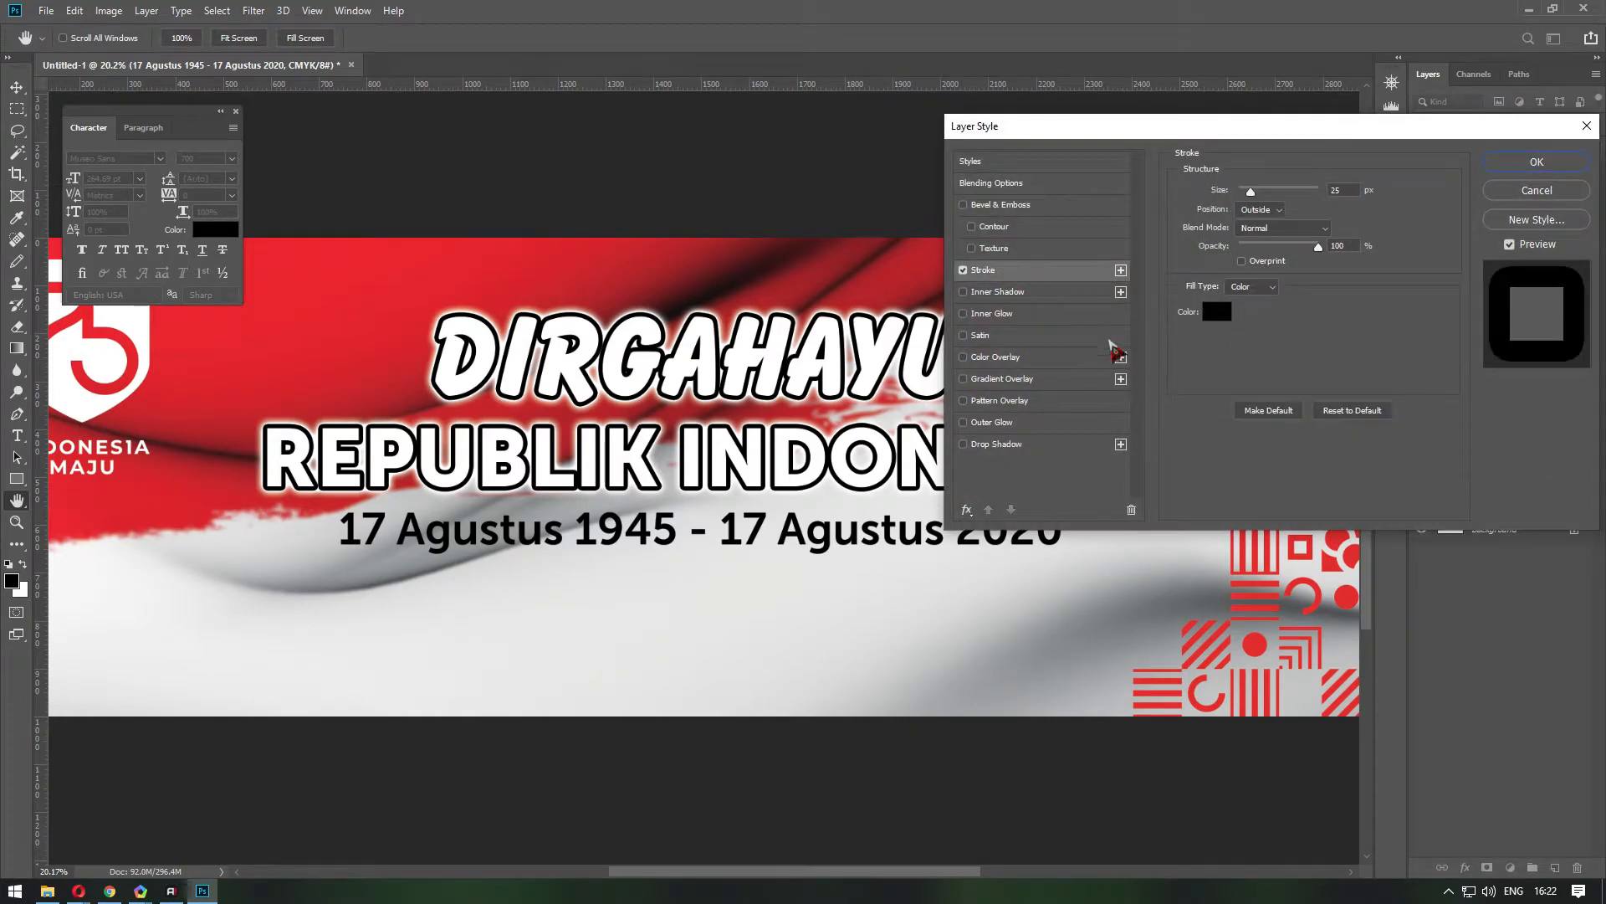
click(995, 357)
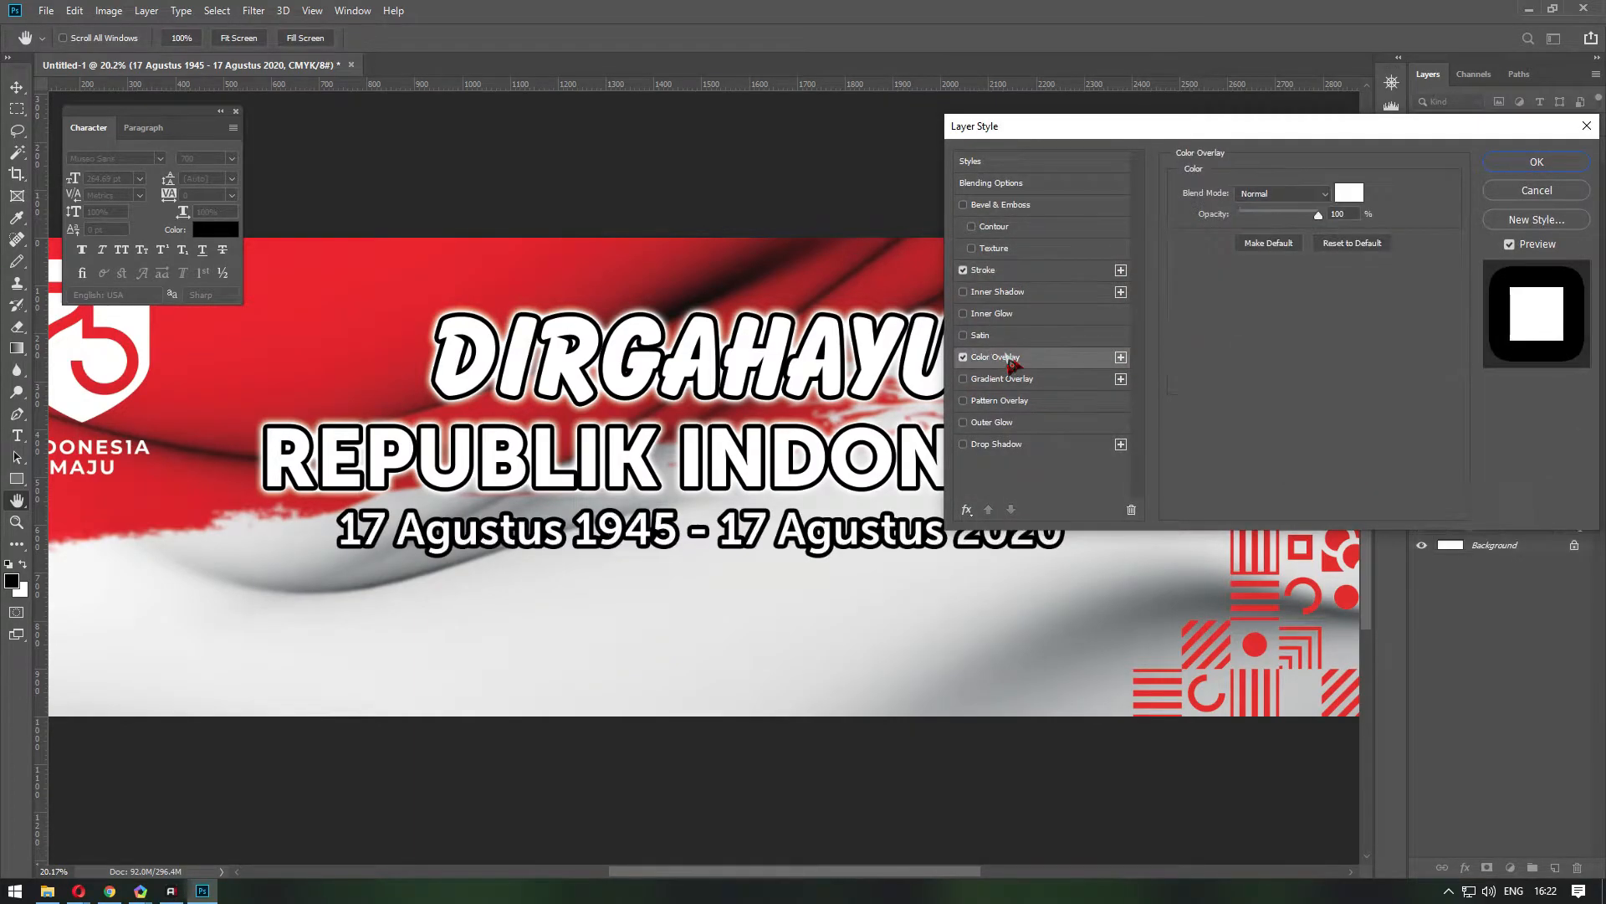
click(1531, 163)
key(v)
scroll(431, 619, down, 2)
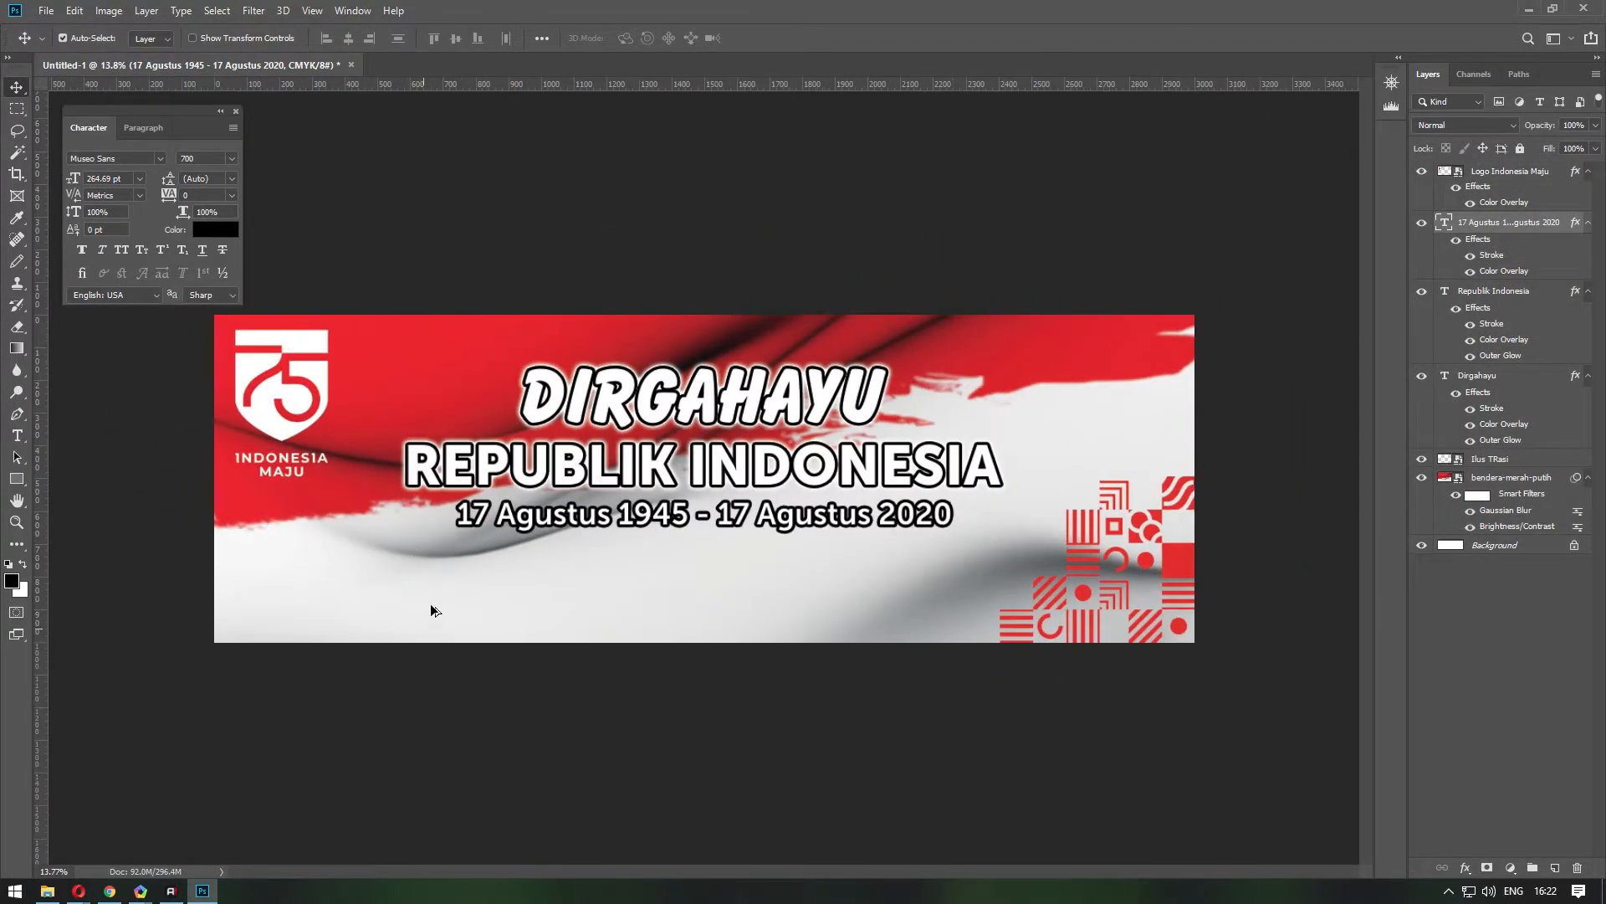
key(ctrl+plus)
Switch to File Explorer, open the Kata Kata text file in New folder and copy all of its text.
click(47, 892)
double_click(813, 548)
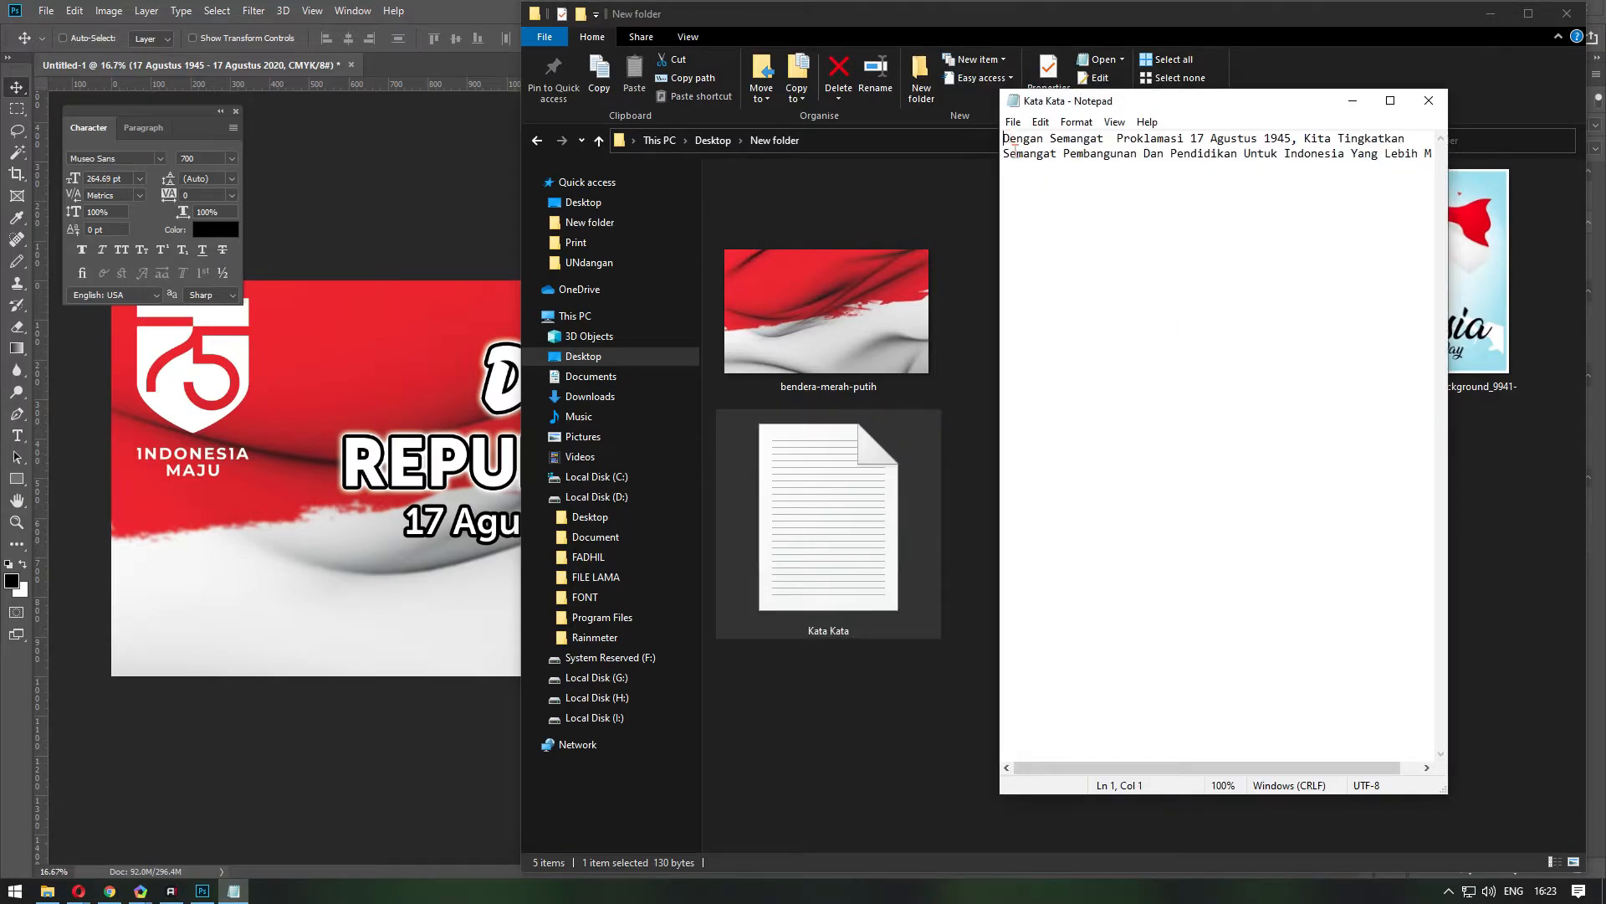
key(ctrl+a)
click(1352, 101)
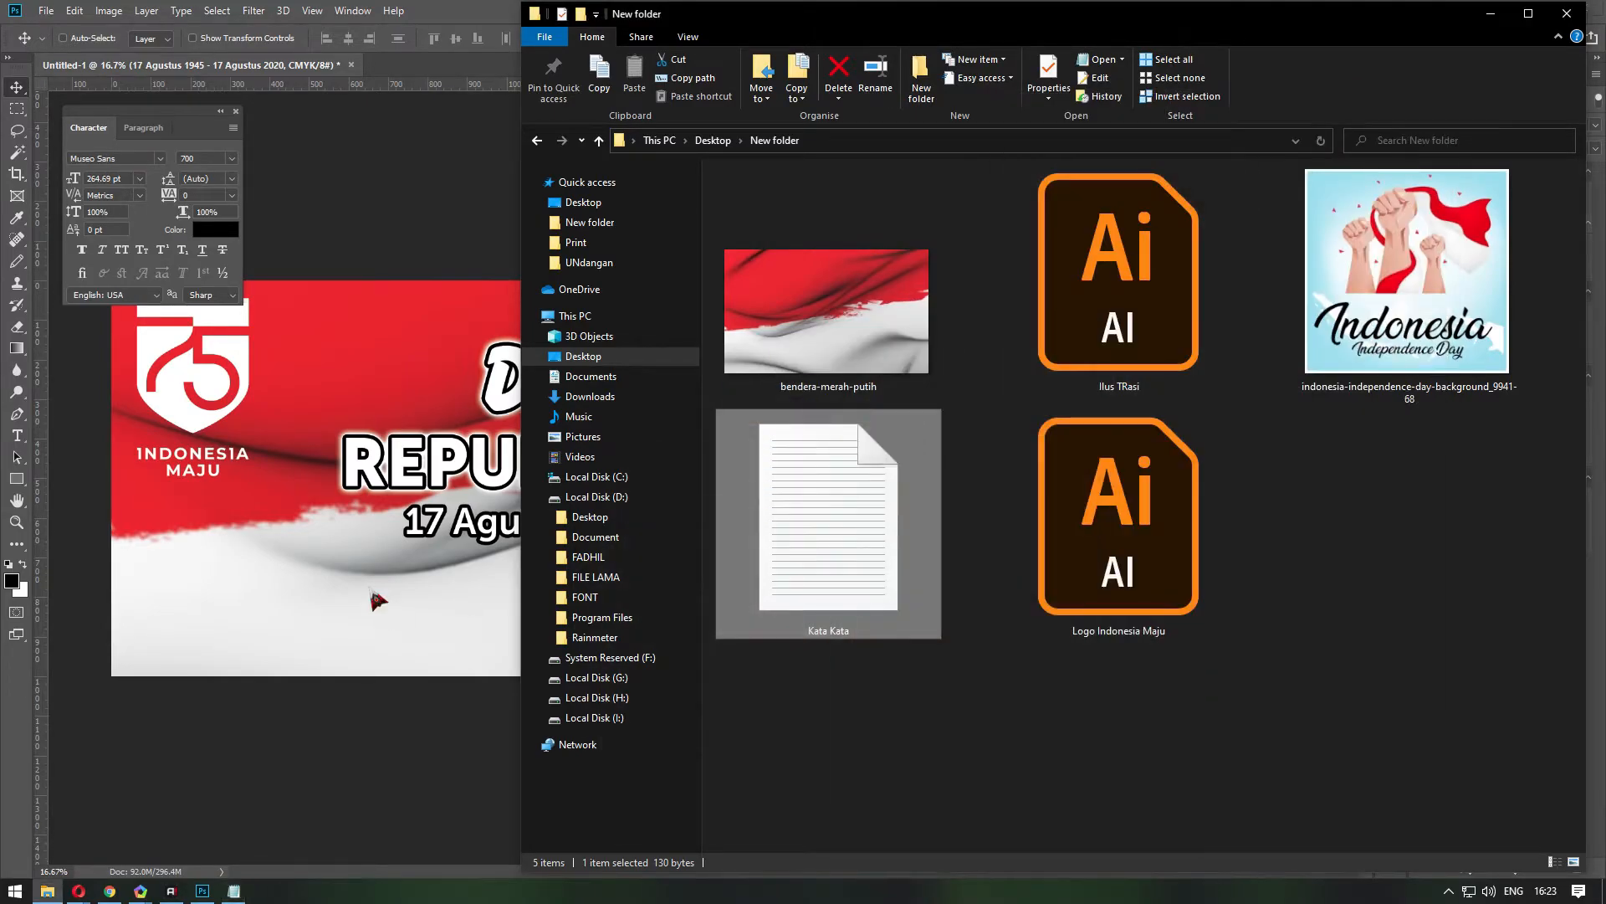
Return to the Photoshop banner and paste the copied slogan as a new text layer below the date line.
click(400, 661)
click(17, 435)
click(307, 602)
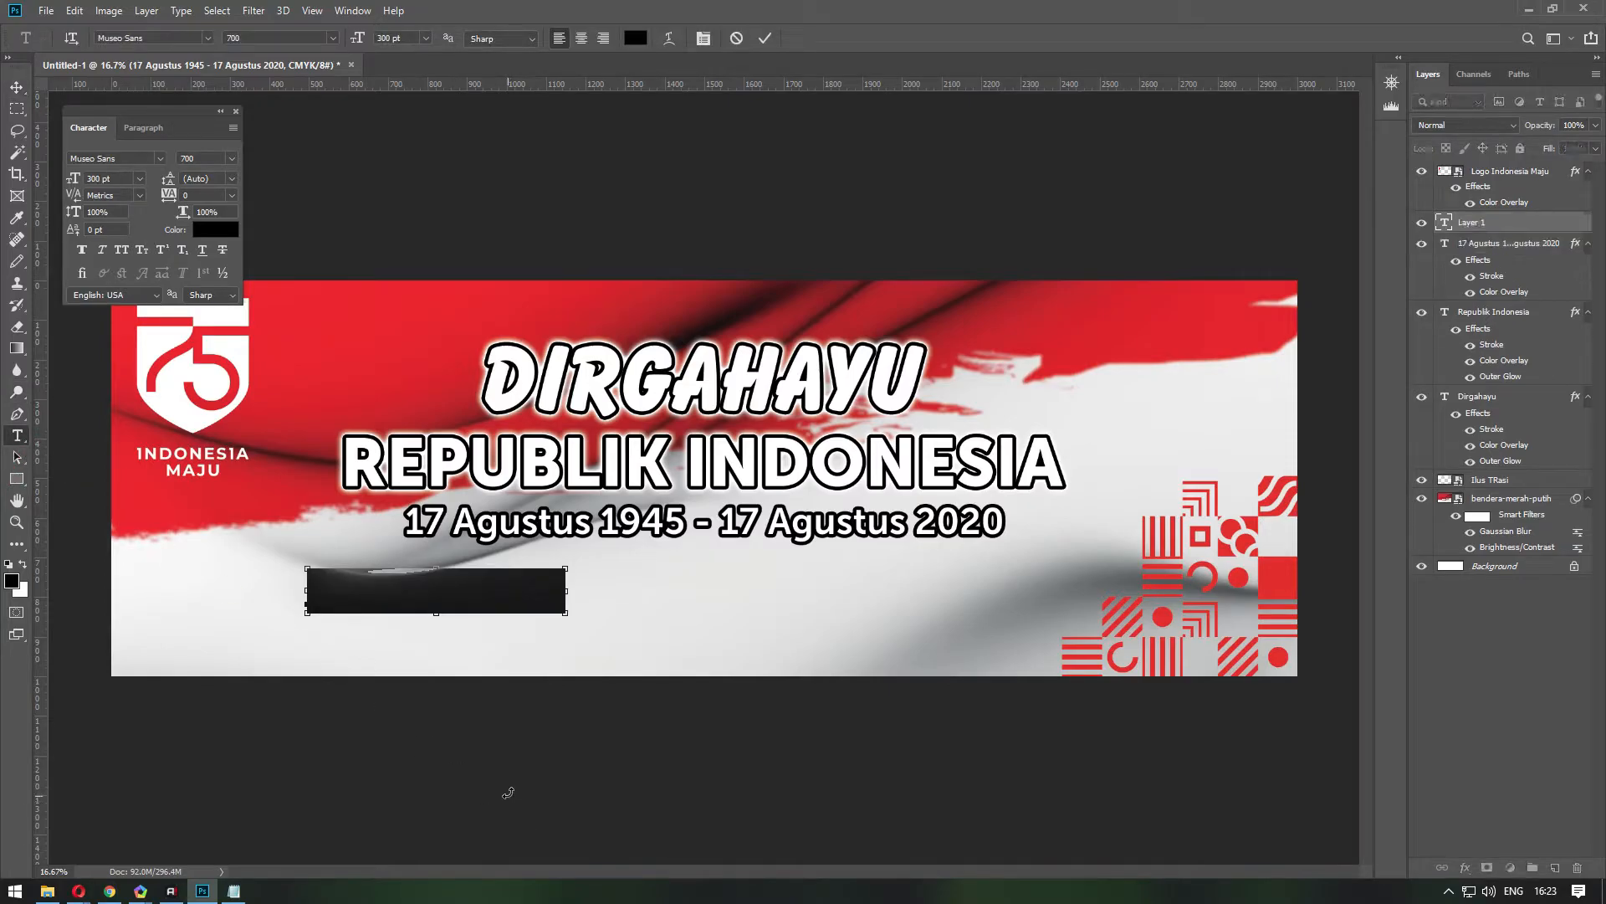
key(ctrl+v)
click(18, 88)
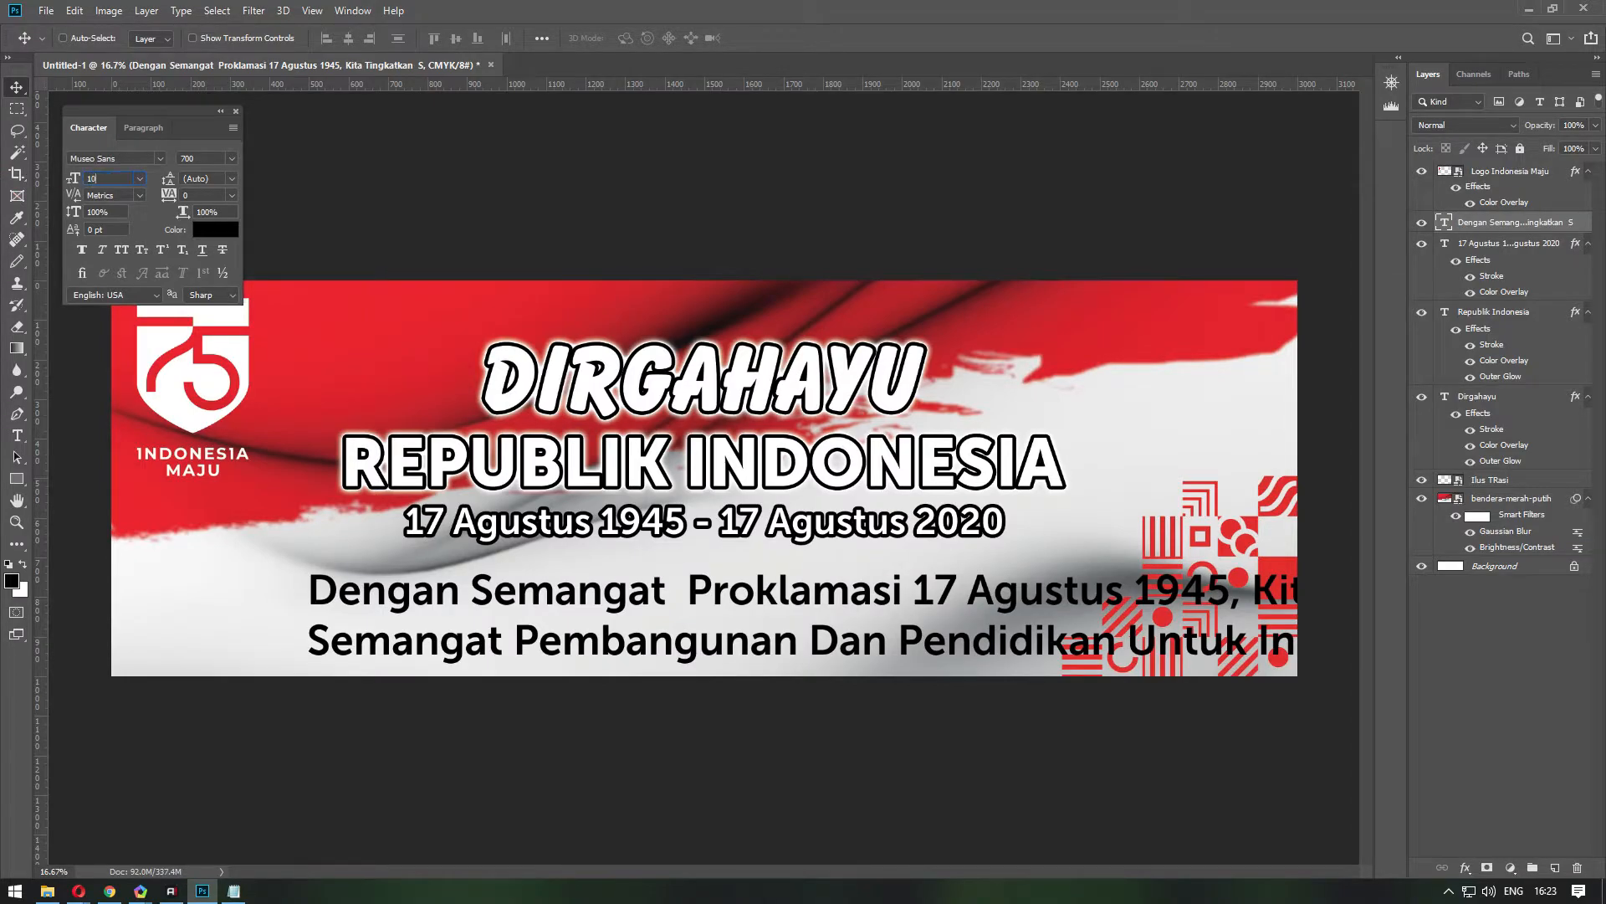
Right-align the two-line slogan and place it near the banner's lower-right corner.
mouse_move(552, 613)
mouse_down()
mouse_move(359, 614)
mouse_move(583, 614)
mouse_move(549, 611)
mouse_up()
click(143, 127)
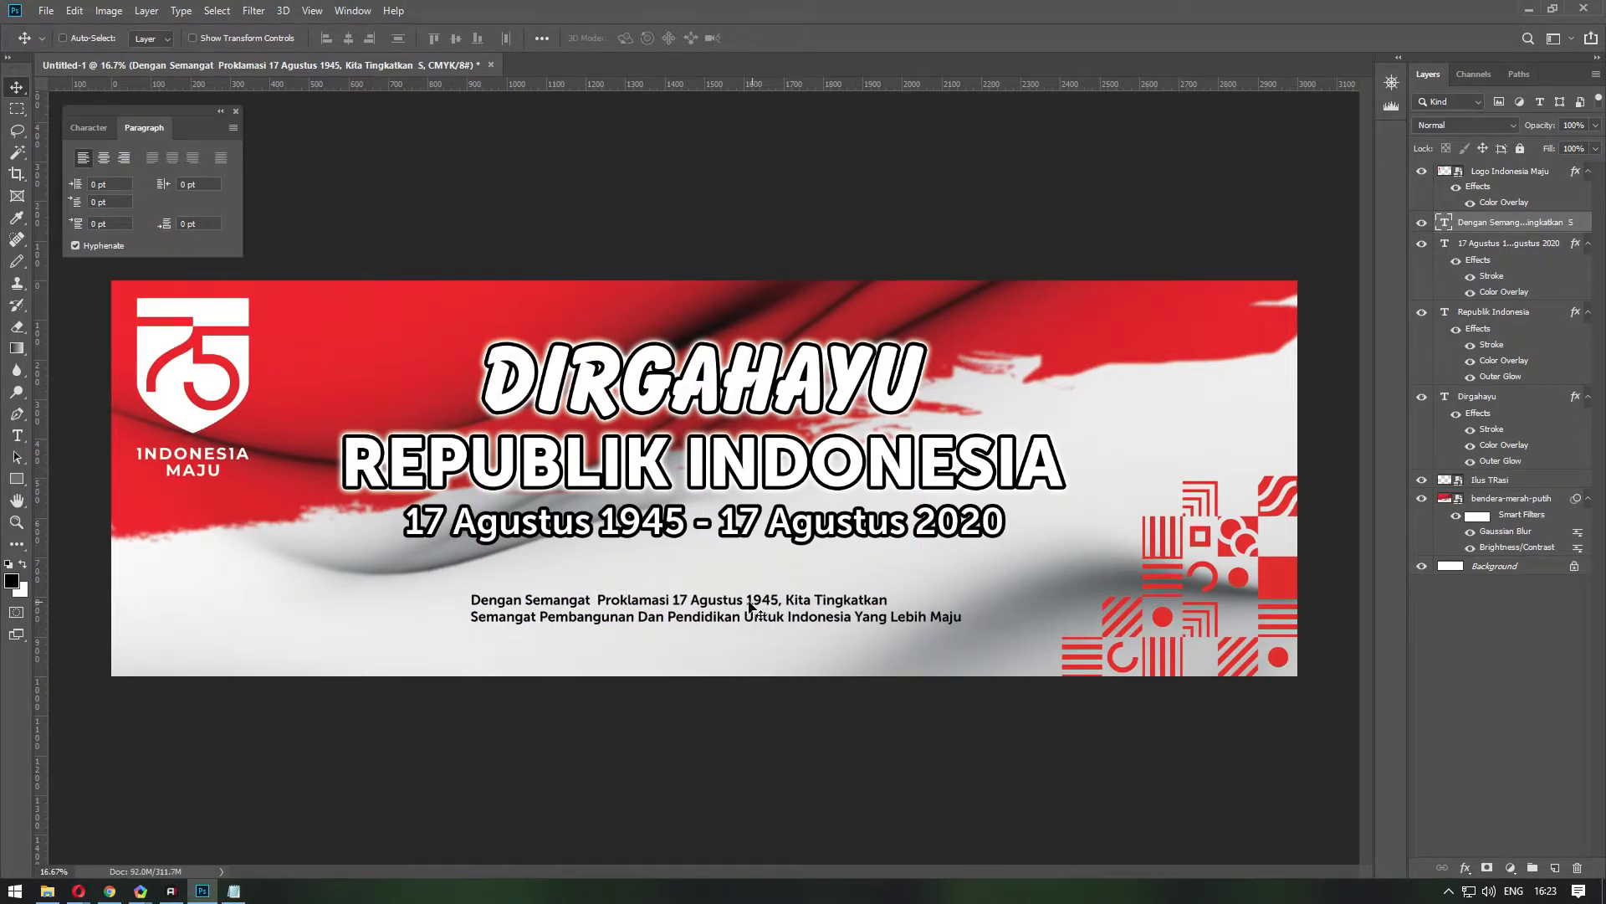
drag(419, 611, 1093, 638)
Move the geometric pattern layer to the banner's lower-left area and flip it horizontally.
right_click(1278, 592)
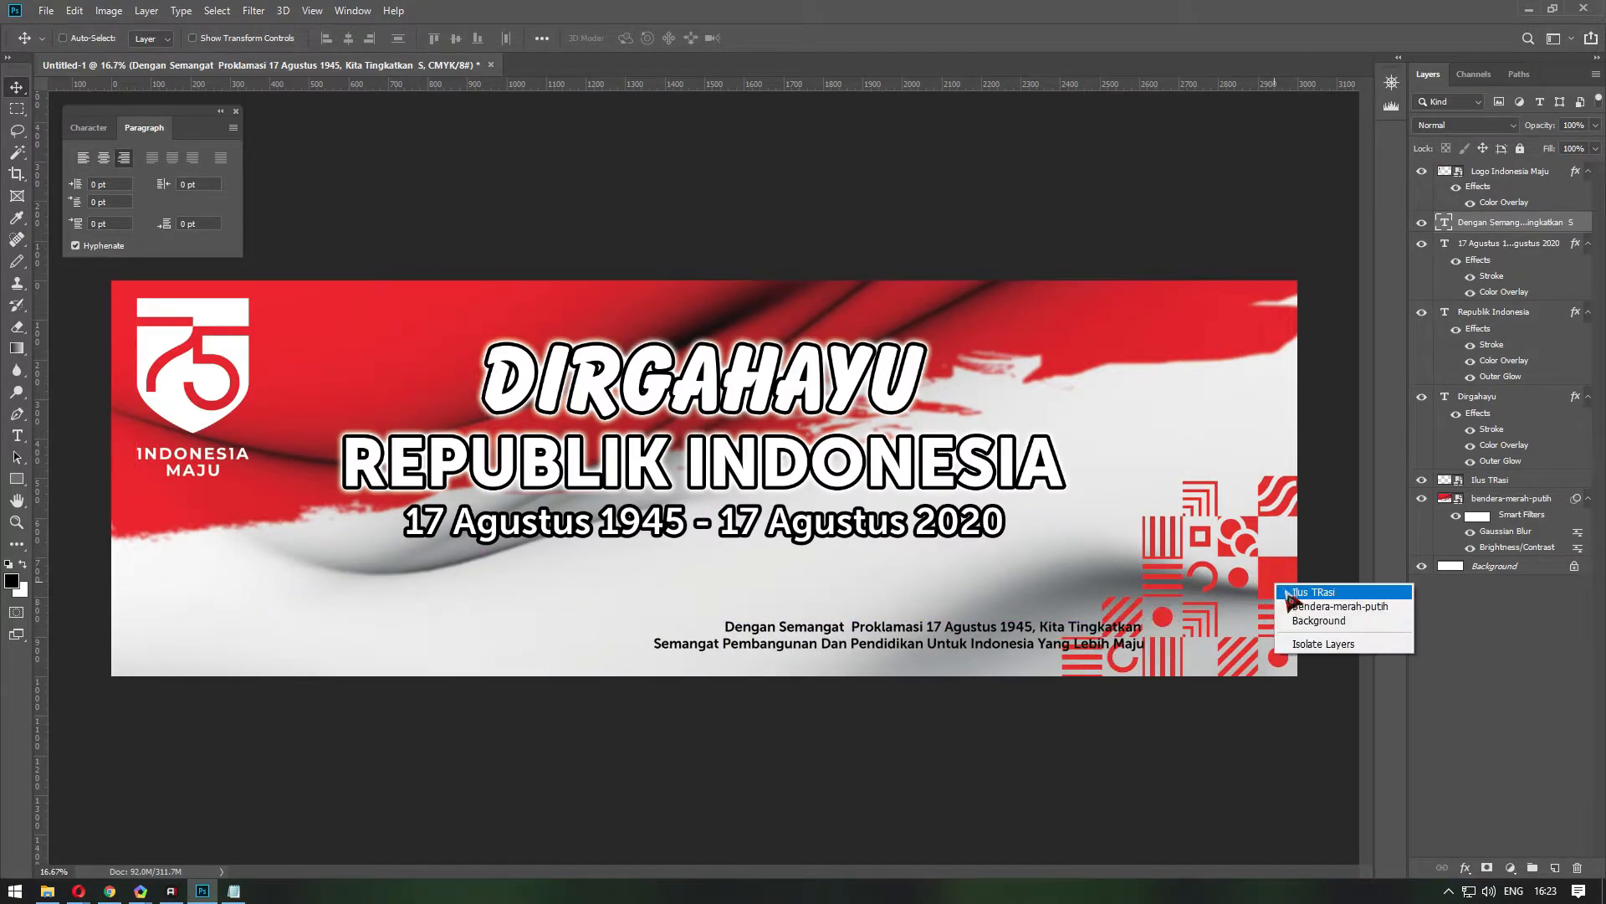
click(1305, 593)
drag(1277, 548, 319, 547)
key(ctrl+t)
right_click(325, 574)
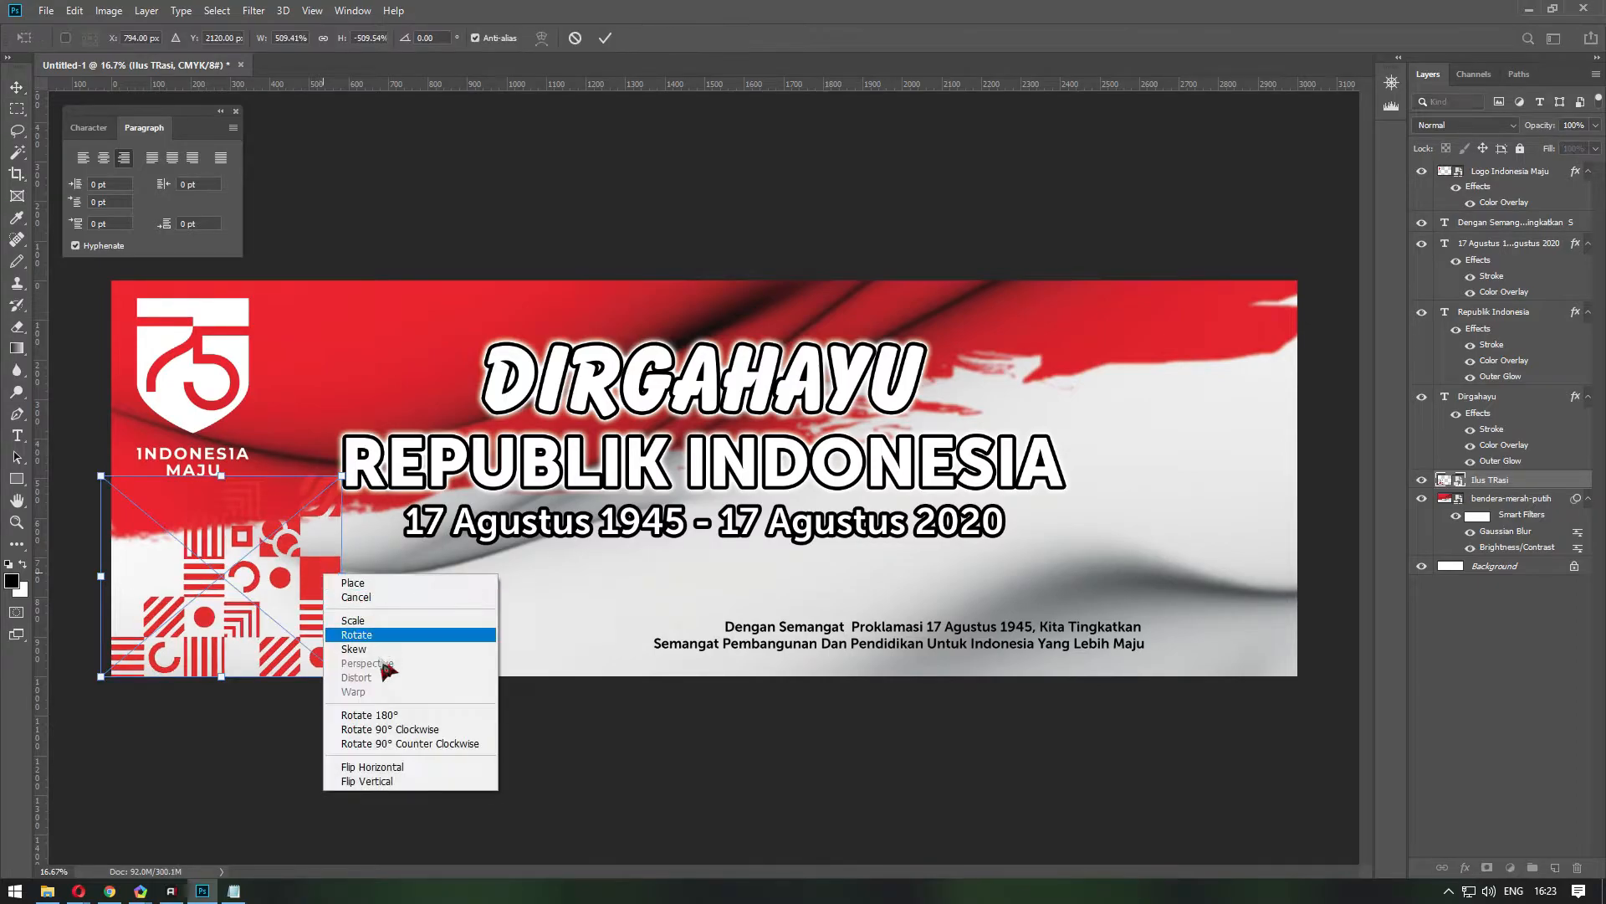
click(373, 767)
Enlarge the flipped pattern and fit it into the banner's lower-left corner below the logo.
drag(338, 482, 400, 432)
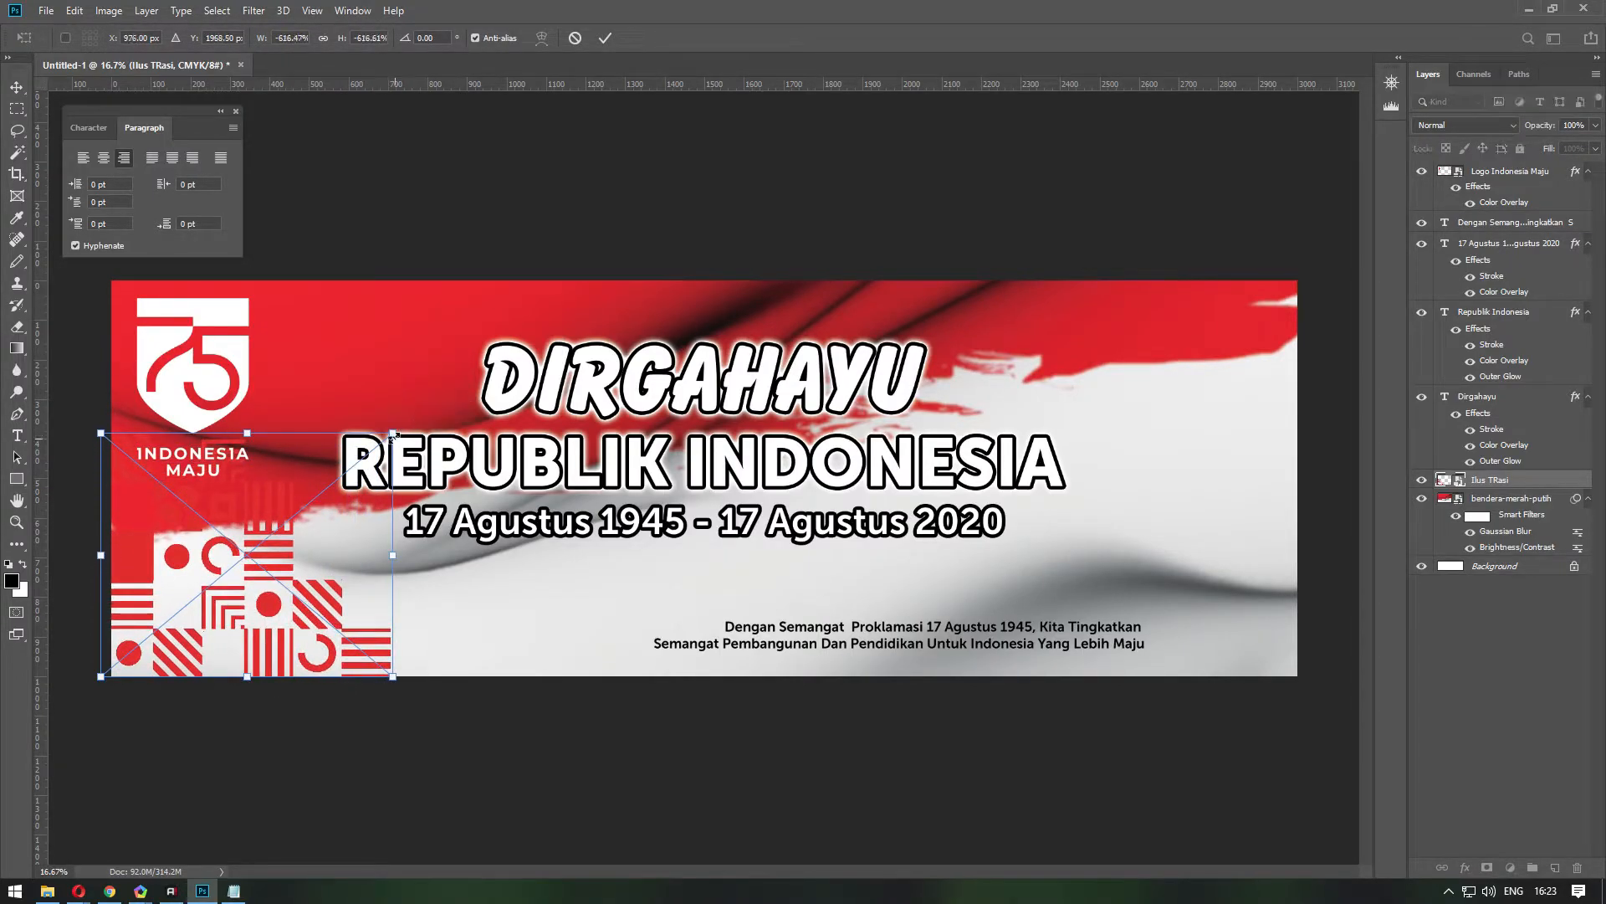
key(Return)
drag(285, 551, 367, 554)
drag(288, 548, 620, 552)
drag(394, 620, 407, 583)
Try a white Outer Glow on the pattern layer.
scroll(444, 460, down, 1)
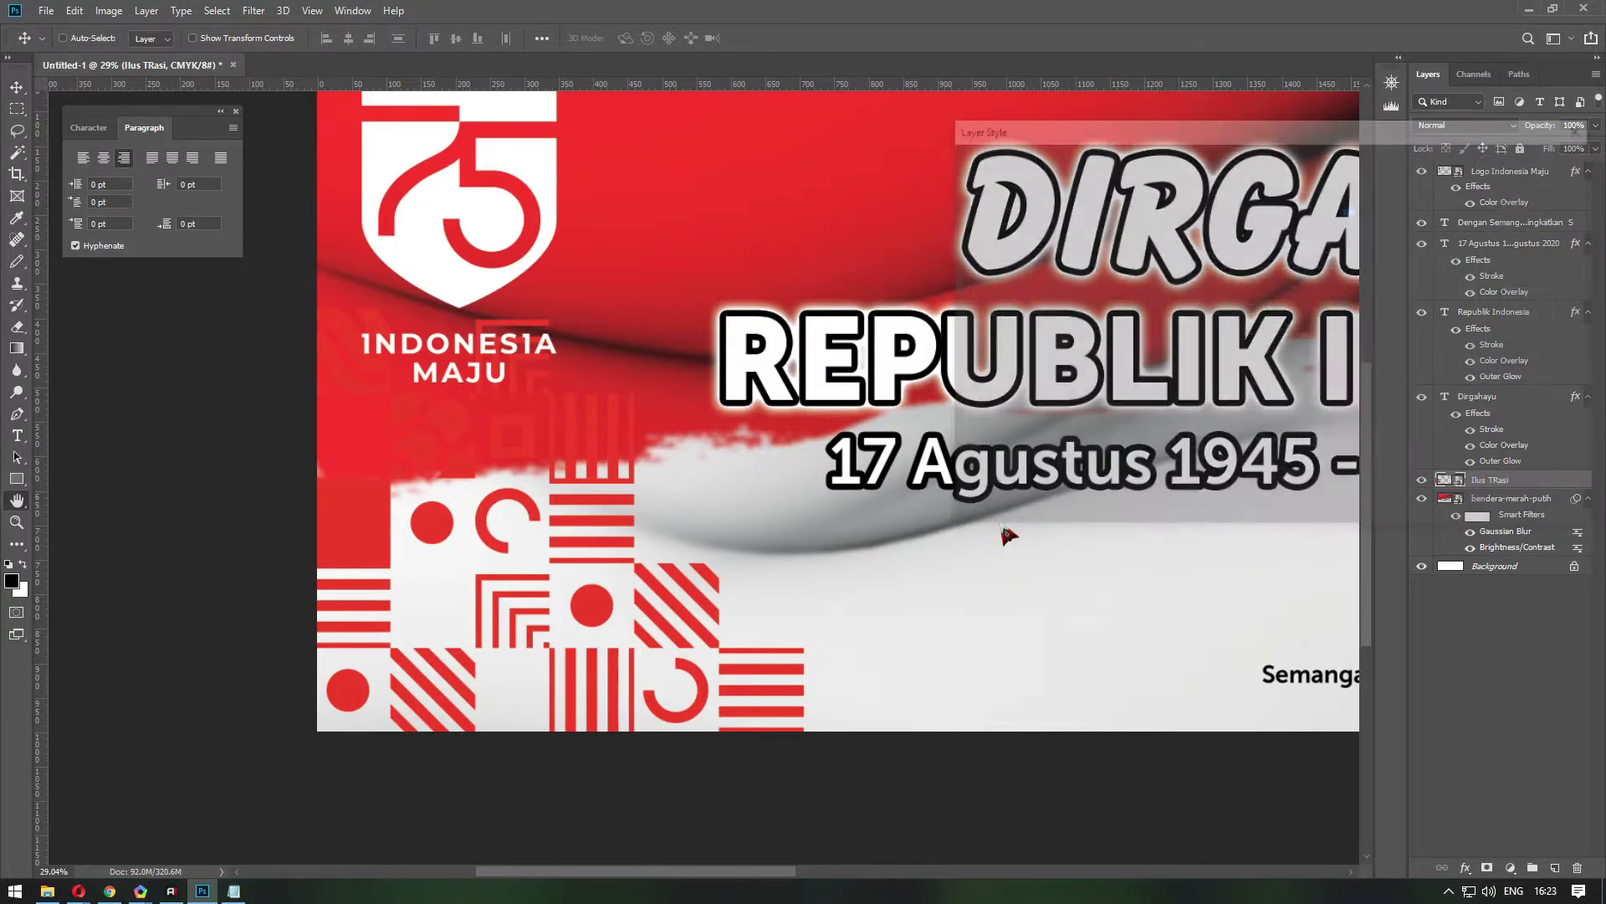
click(997, 425)
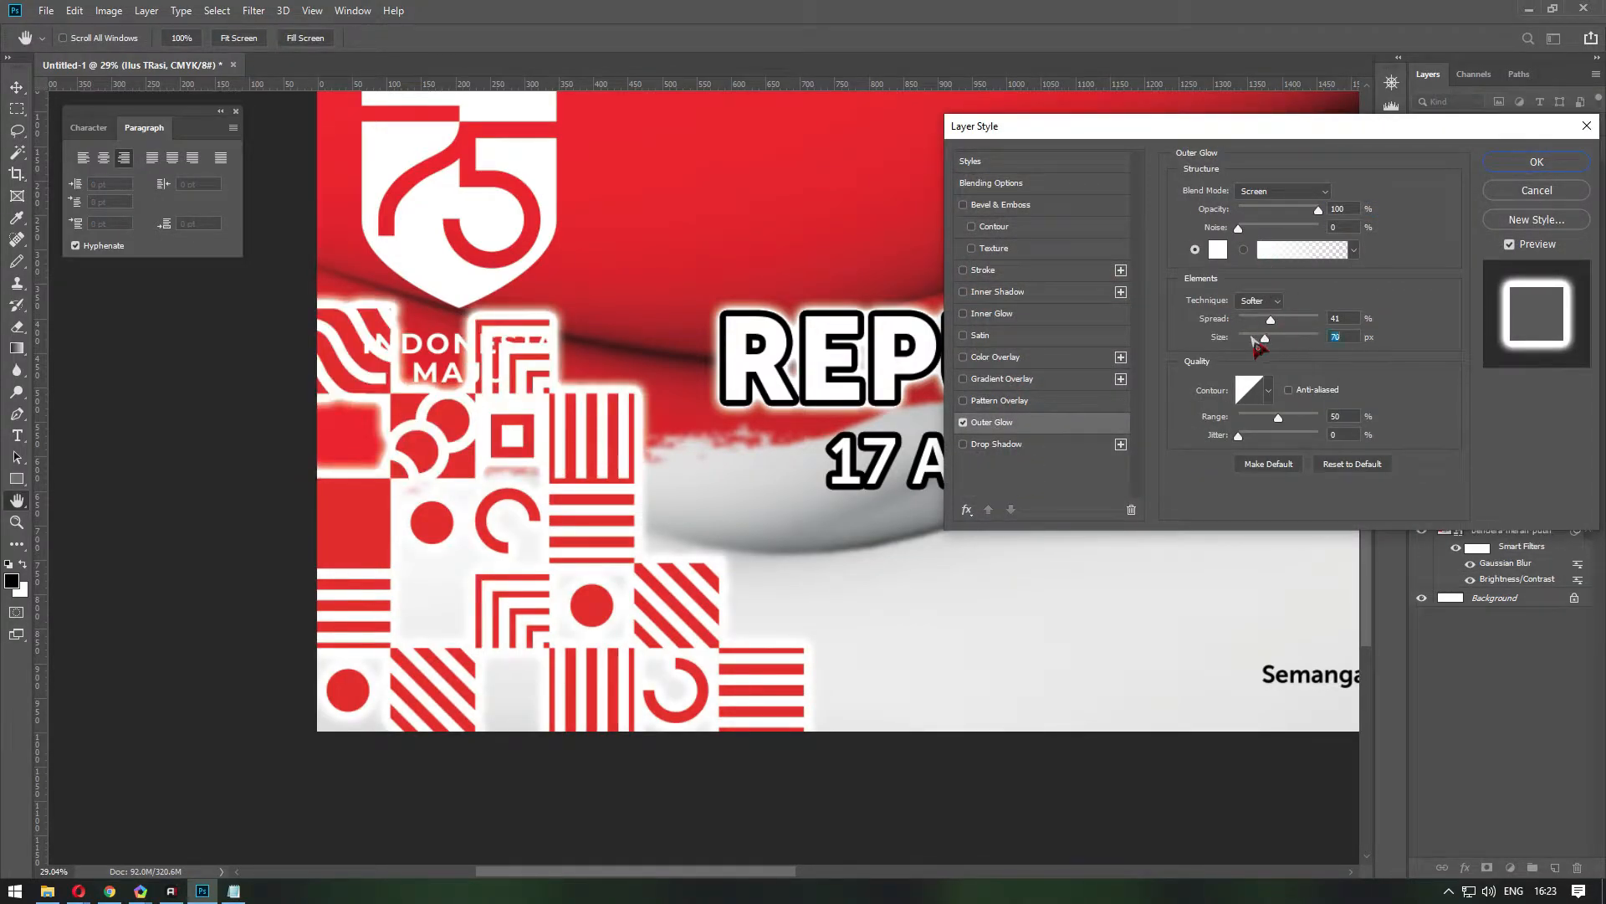
click(964, 423)
click(1541, 160)
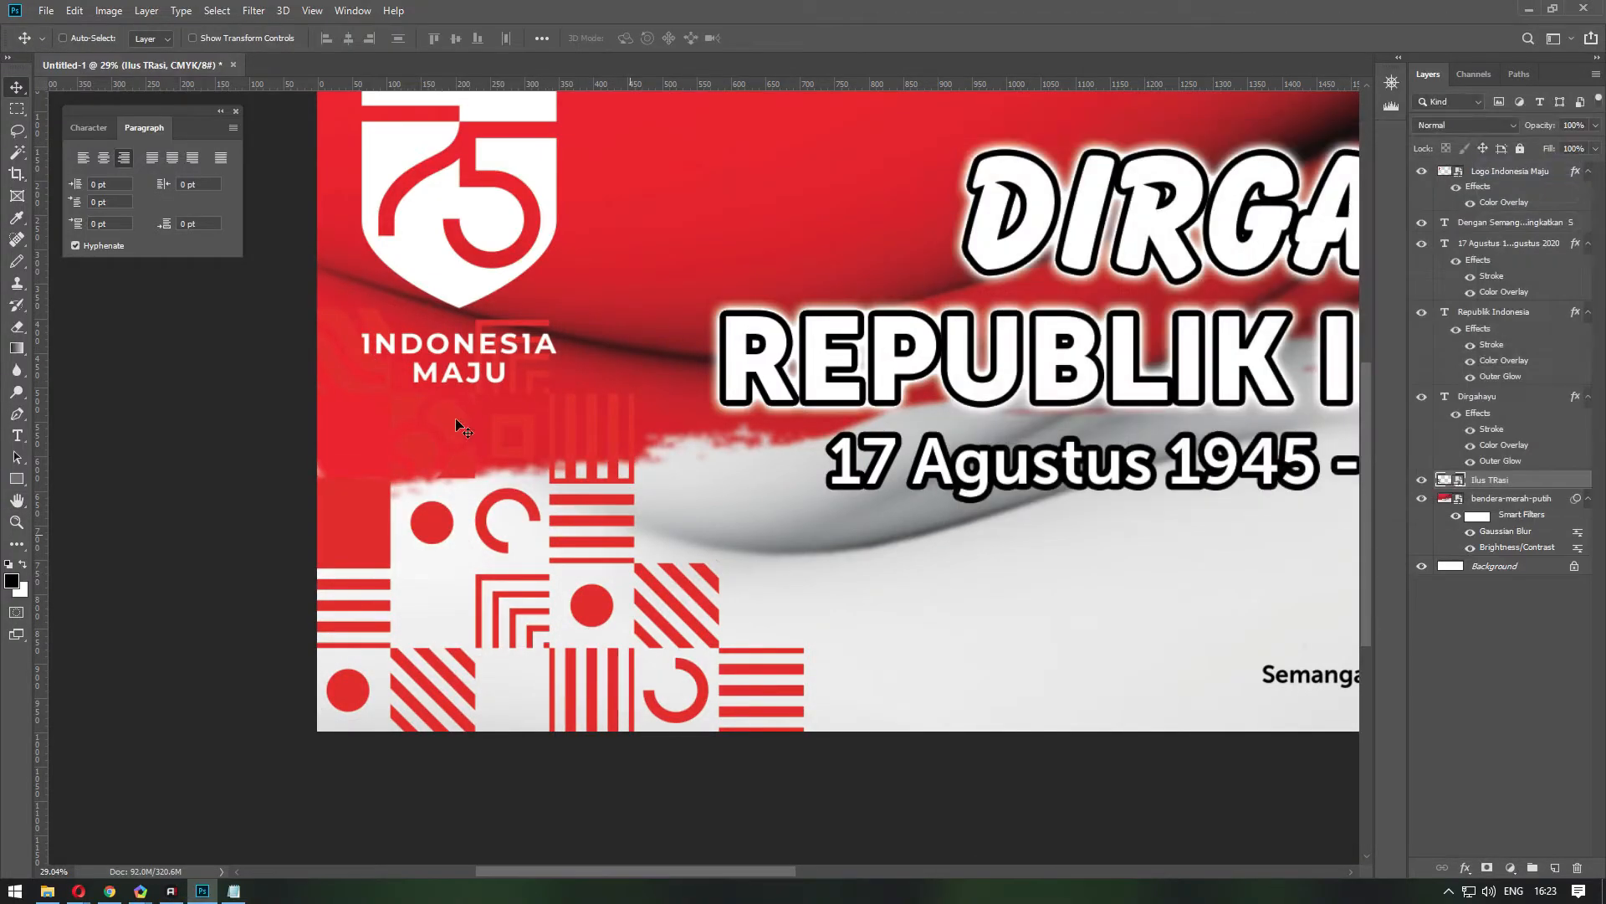
Select the bendera-merah-putih flag layer and shift it slightly within the banner.
scroll(455, 410, down, 7)
key(ctrl+0)
right_click(387, 339)
click(422, 348)
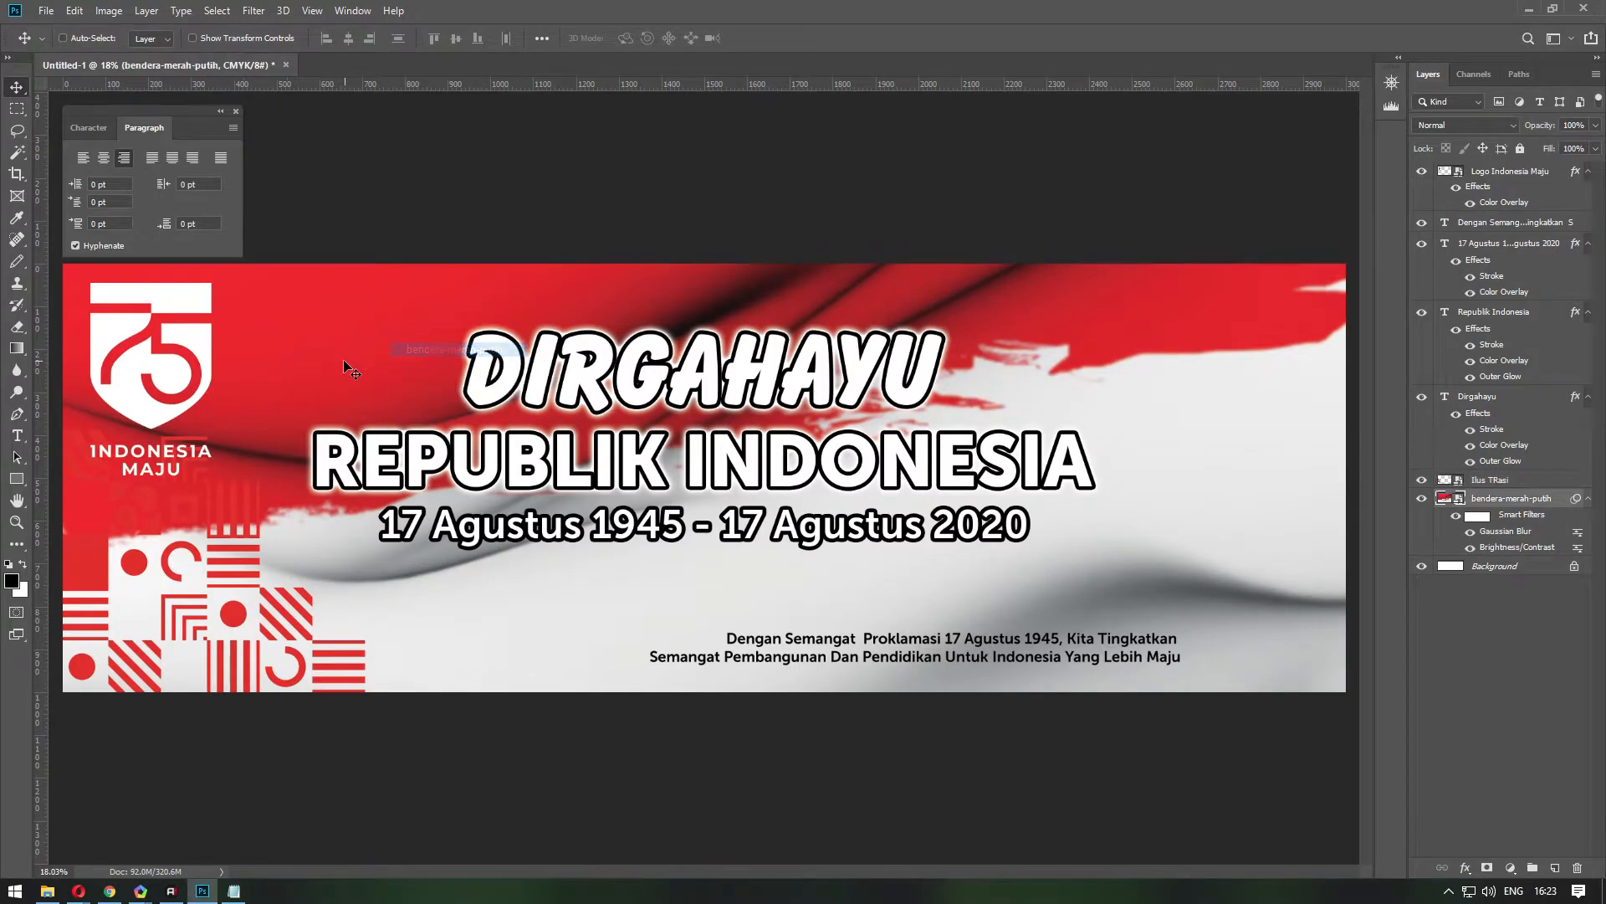
mouse_move(344, 343)
mouse_down()
mouse_move(350, 318)
mouse_move(353, 335)
mouse_up()
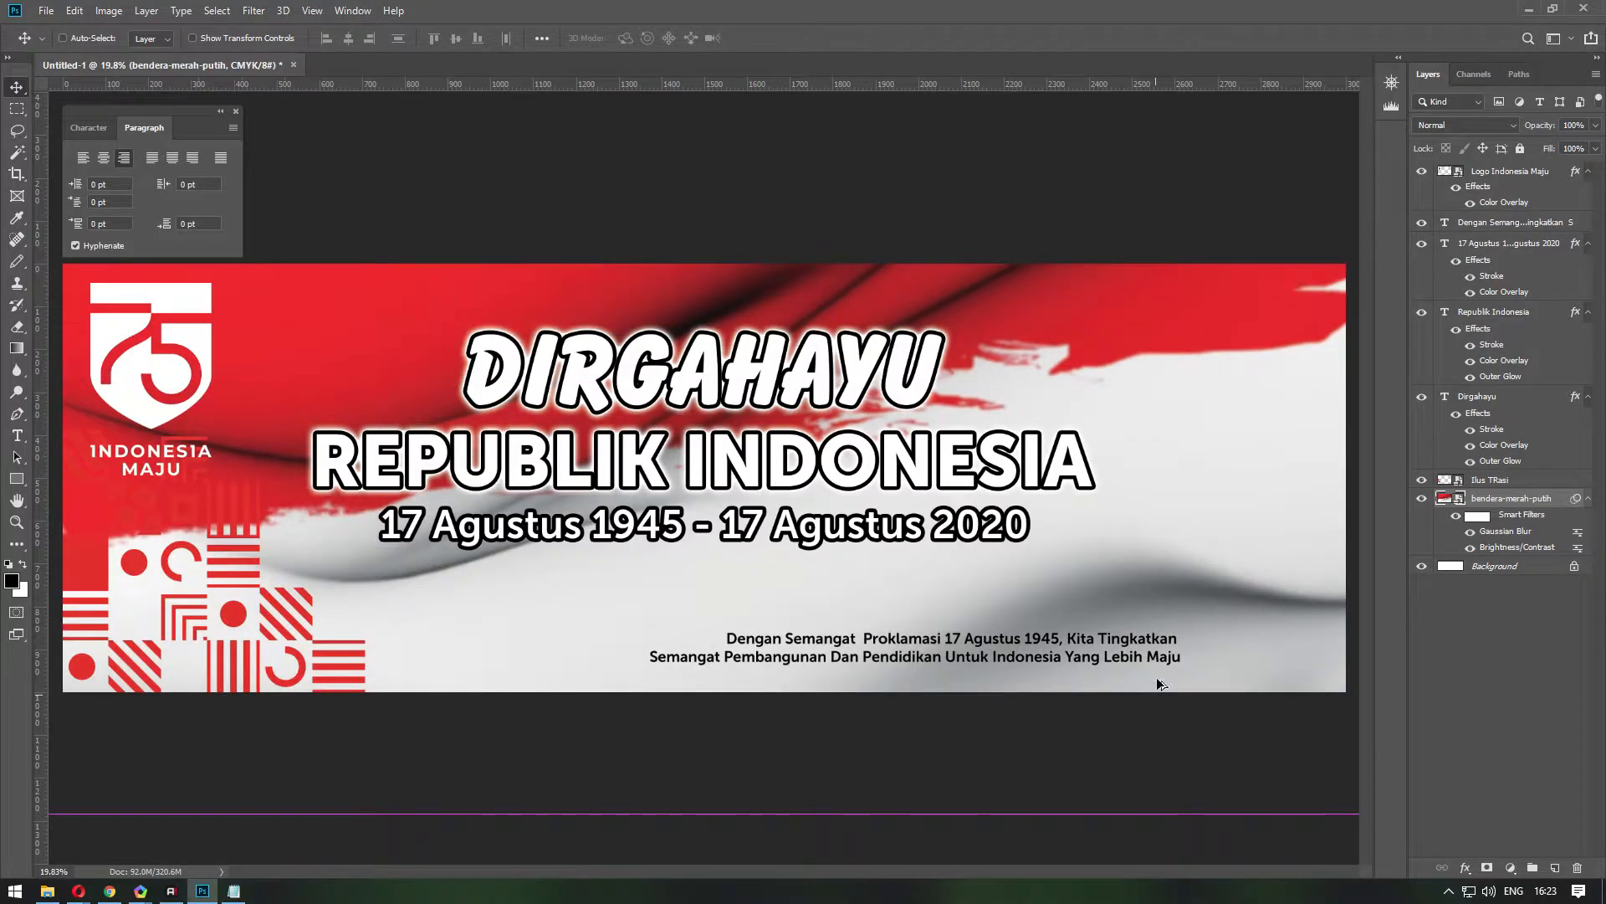
scroll(1163, 682, up, 1)
scroll(1022, 484, down, 3)
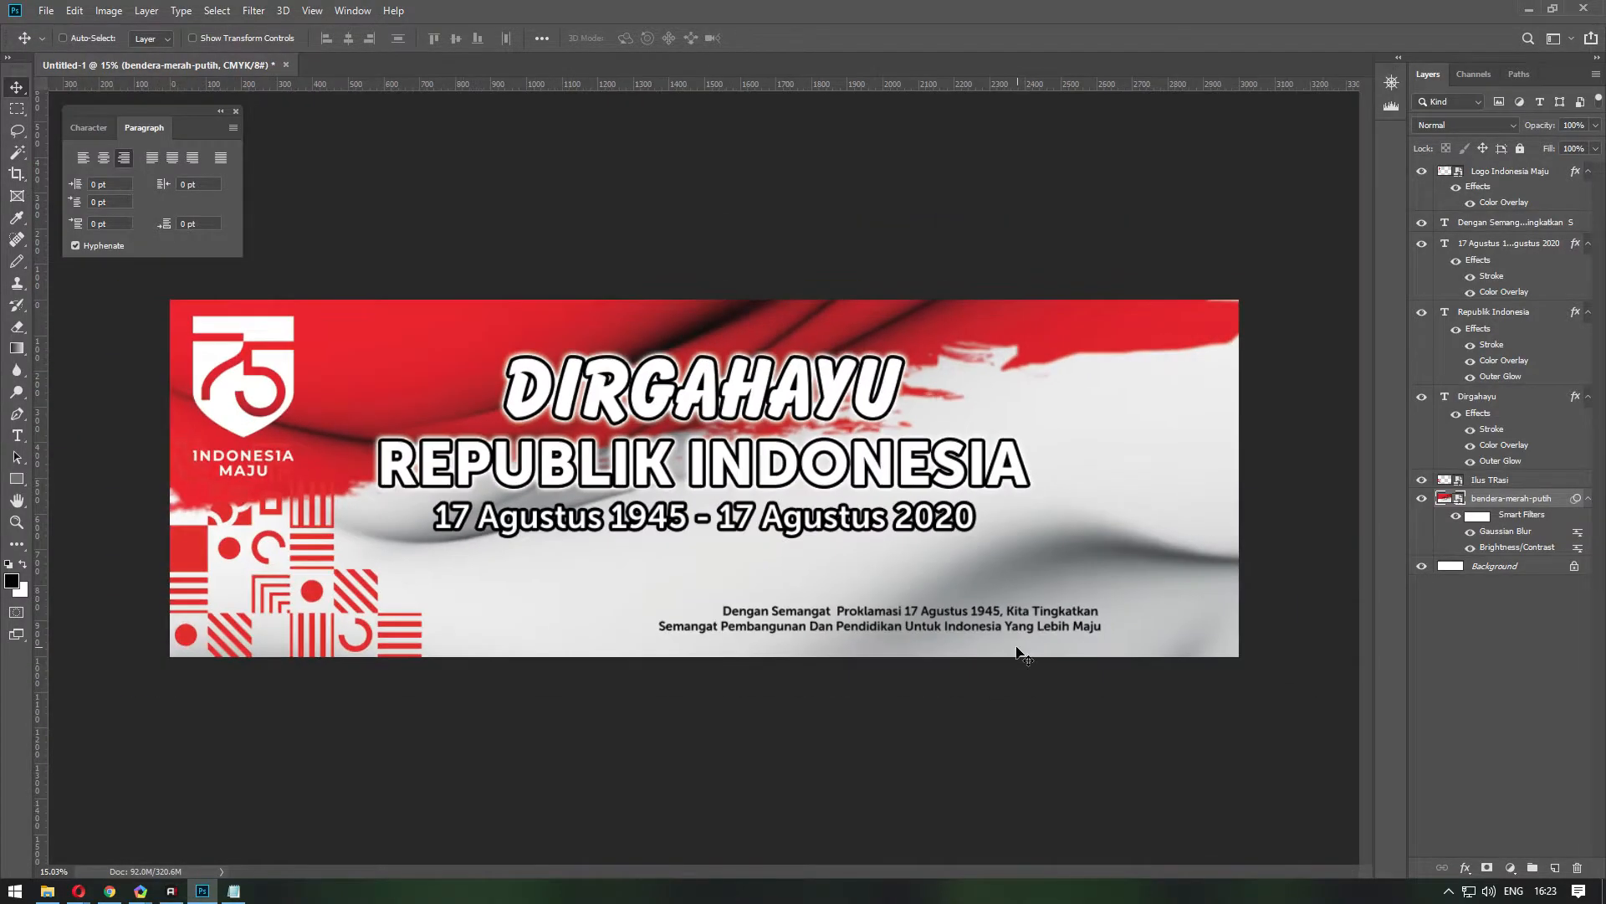
Enlarge the slogan text and move it left beneath the date line.
ctrl+click(1037, 628)
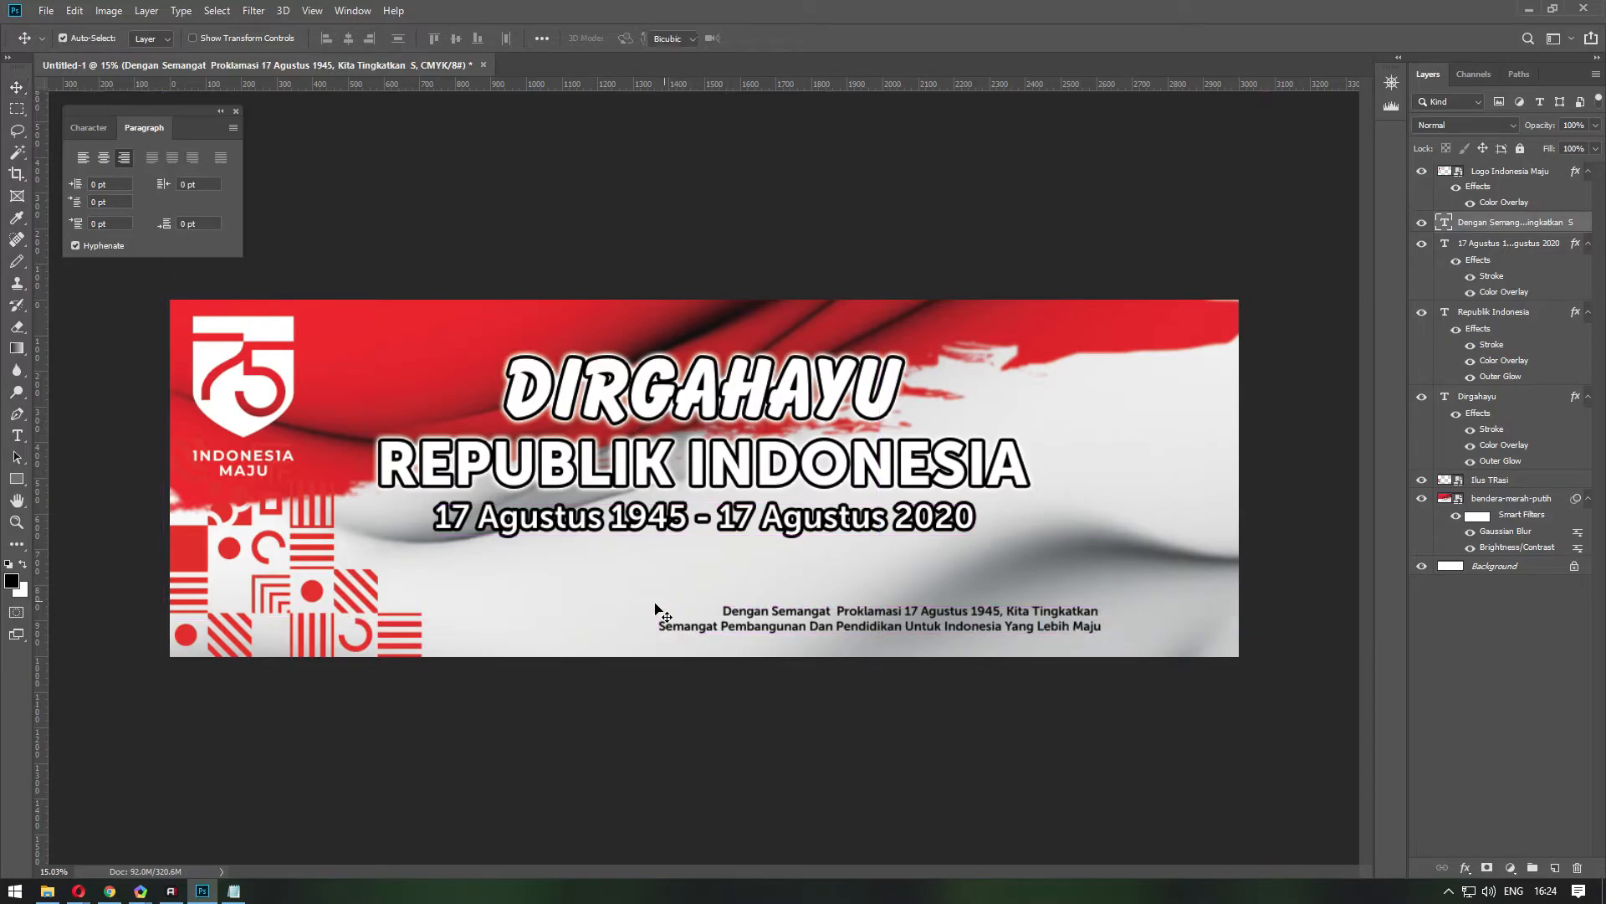
key(ctrl+t)
drag(619, 597, 527, 578)
key(Return)
drag(1050, 614, 1020, 617)
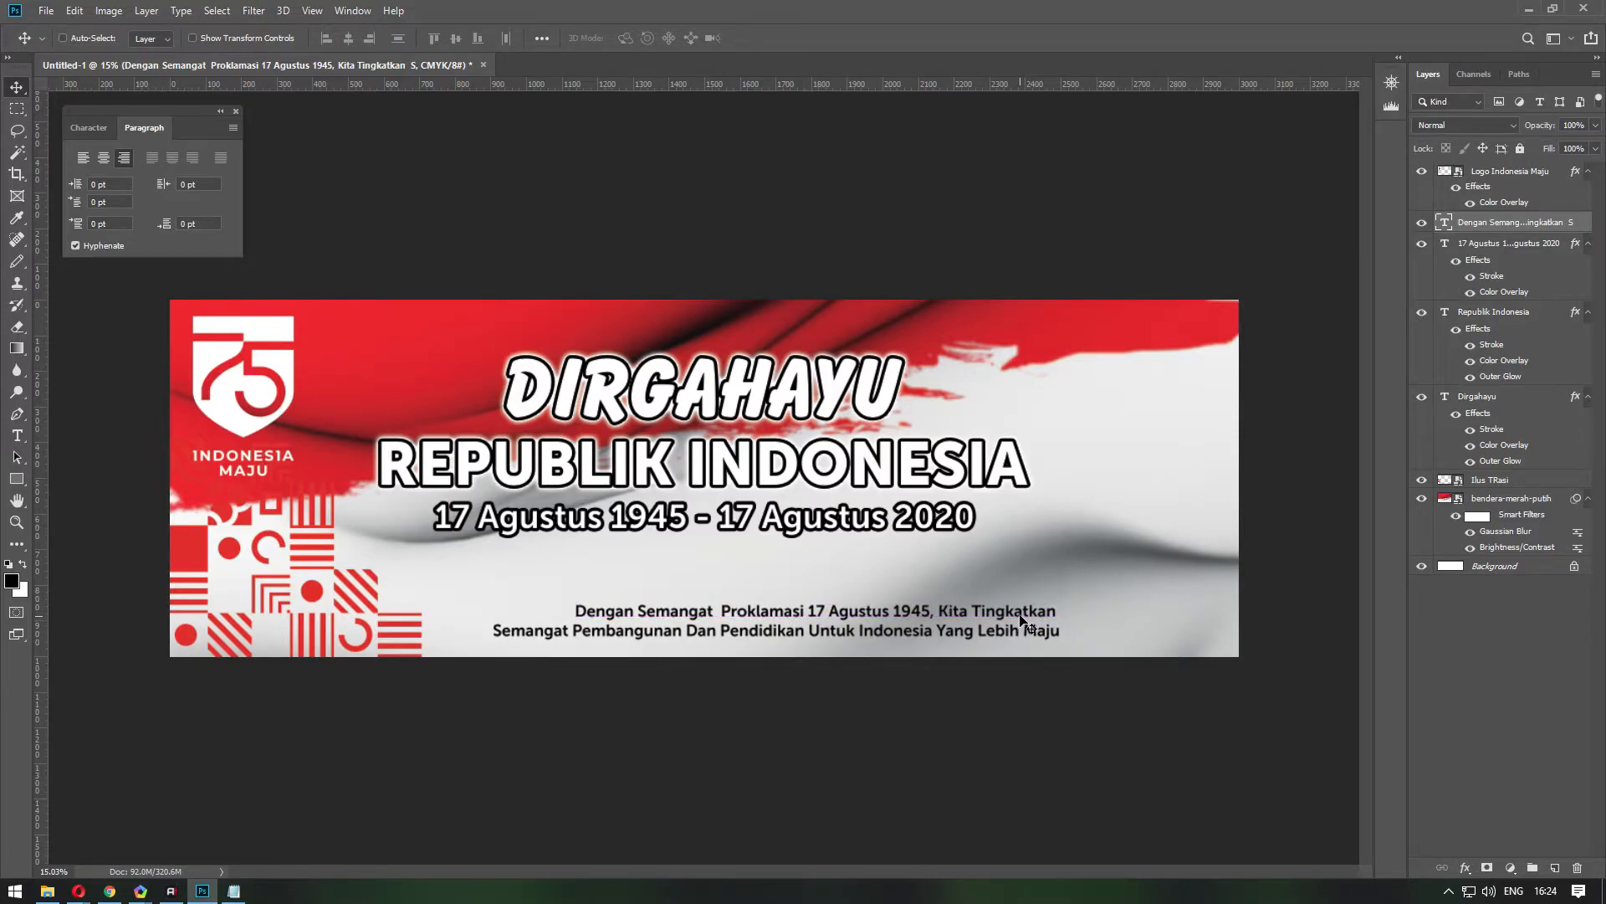
Open indonesia-independence-day-background_9941-68.jpg as a separate document and resample it to 300 pixels/inch.
click(47, 891)
drag(1447, 330, 517, 76)
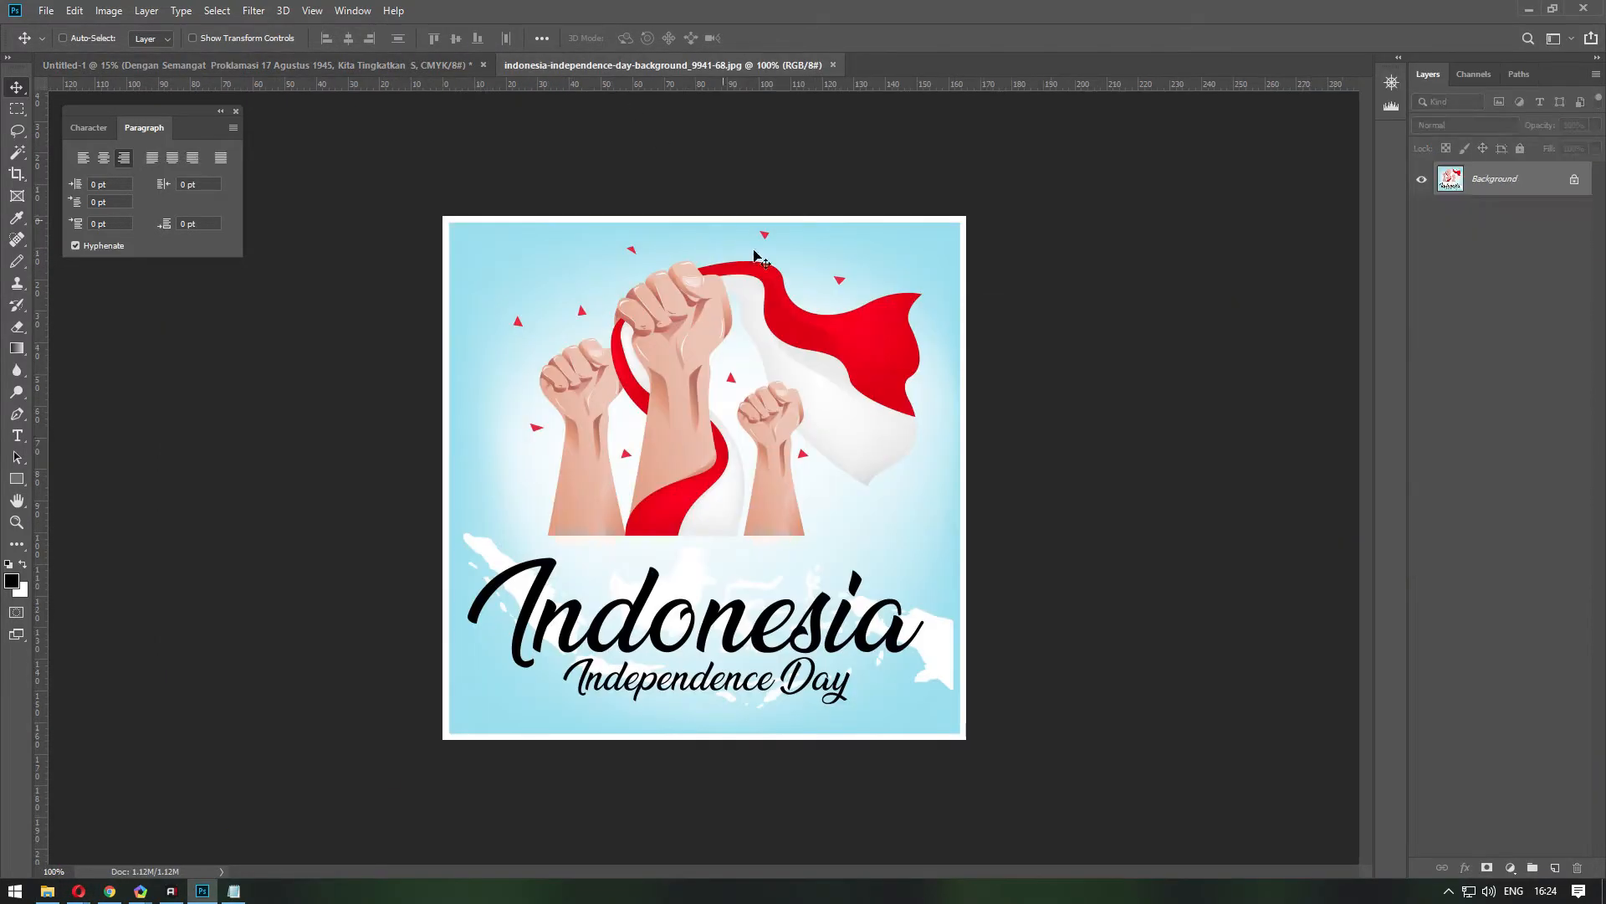
click(108, 12)
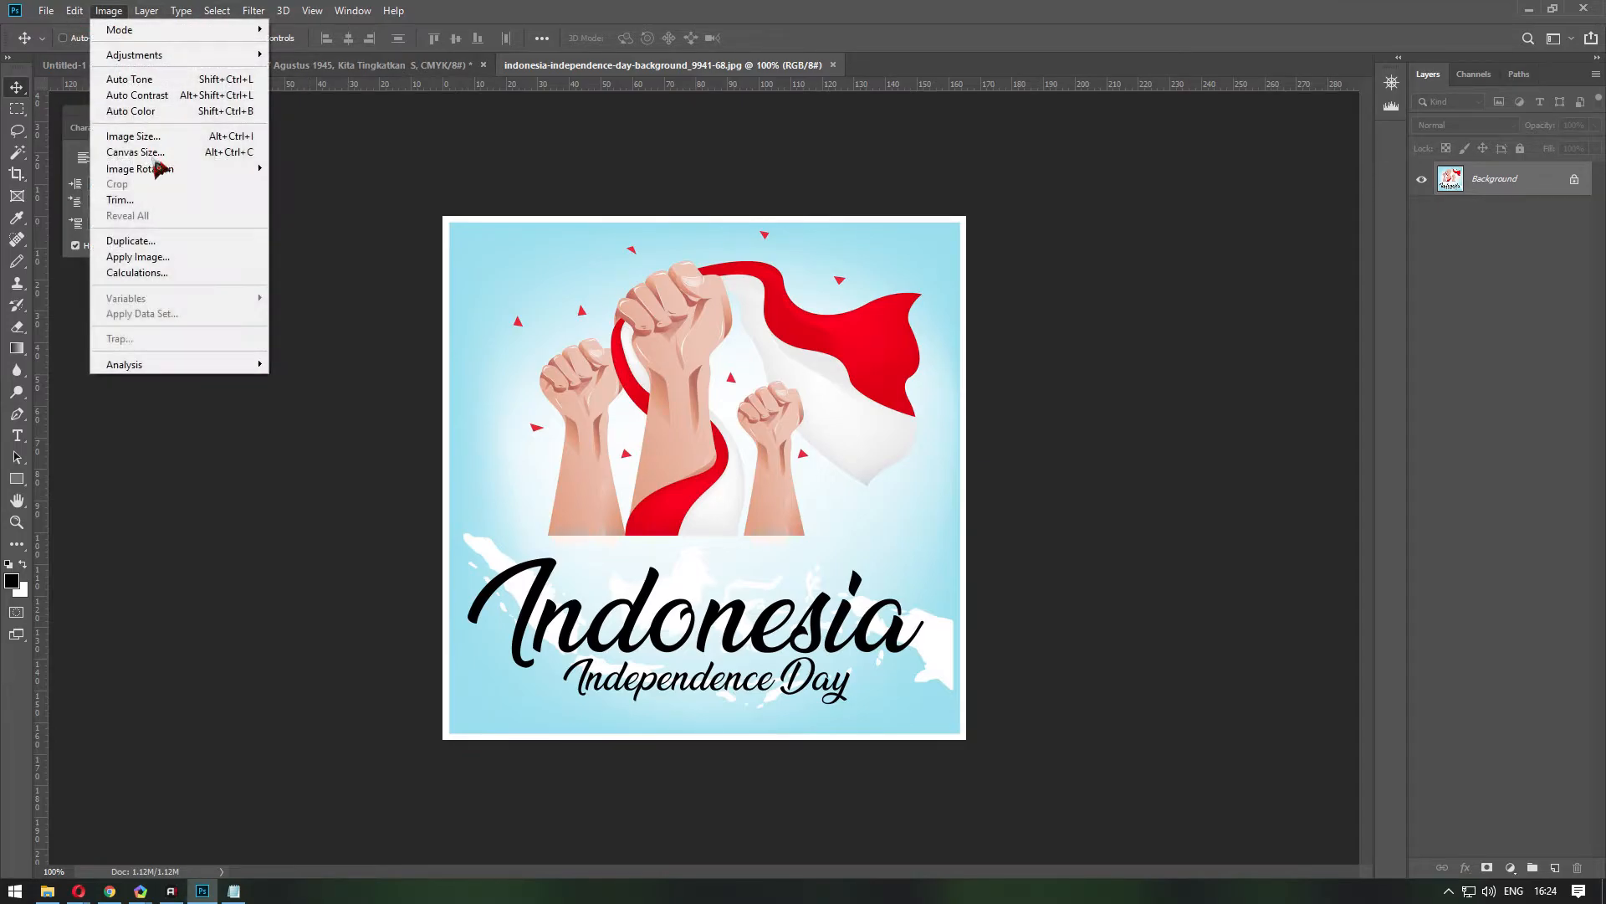
click(133, 136)
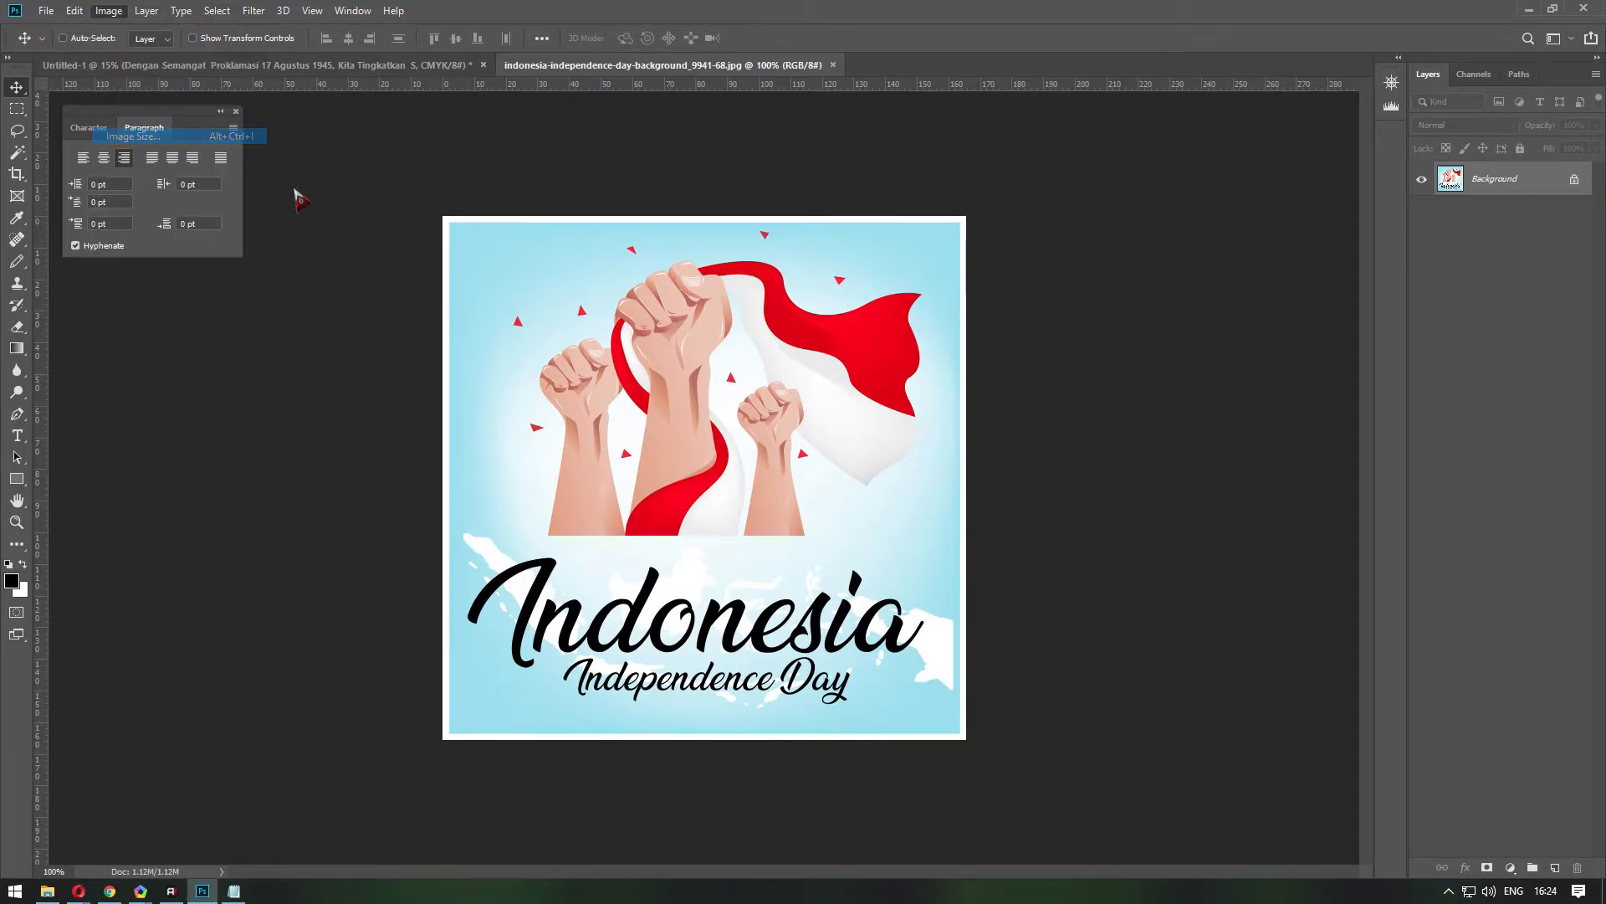
text(300)
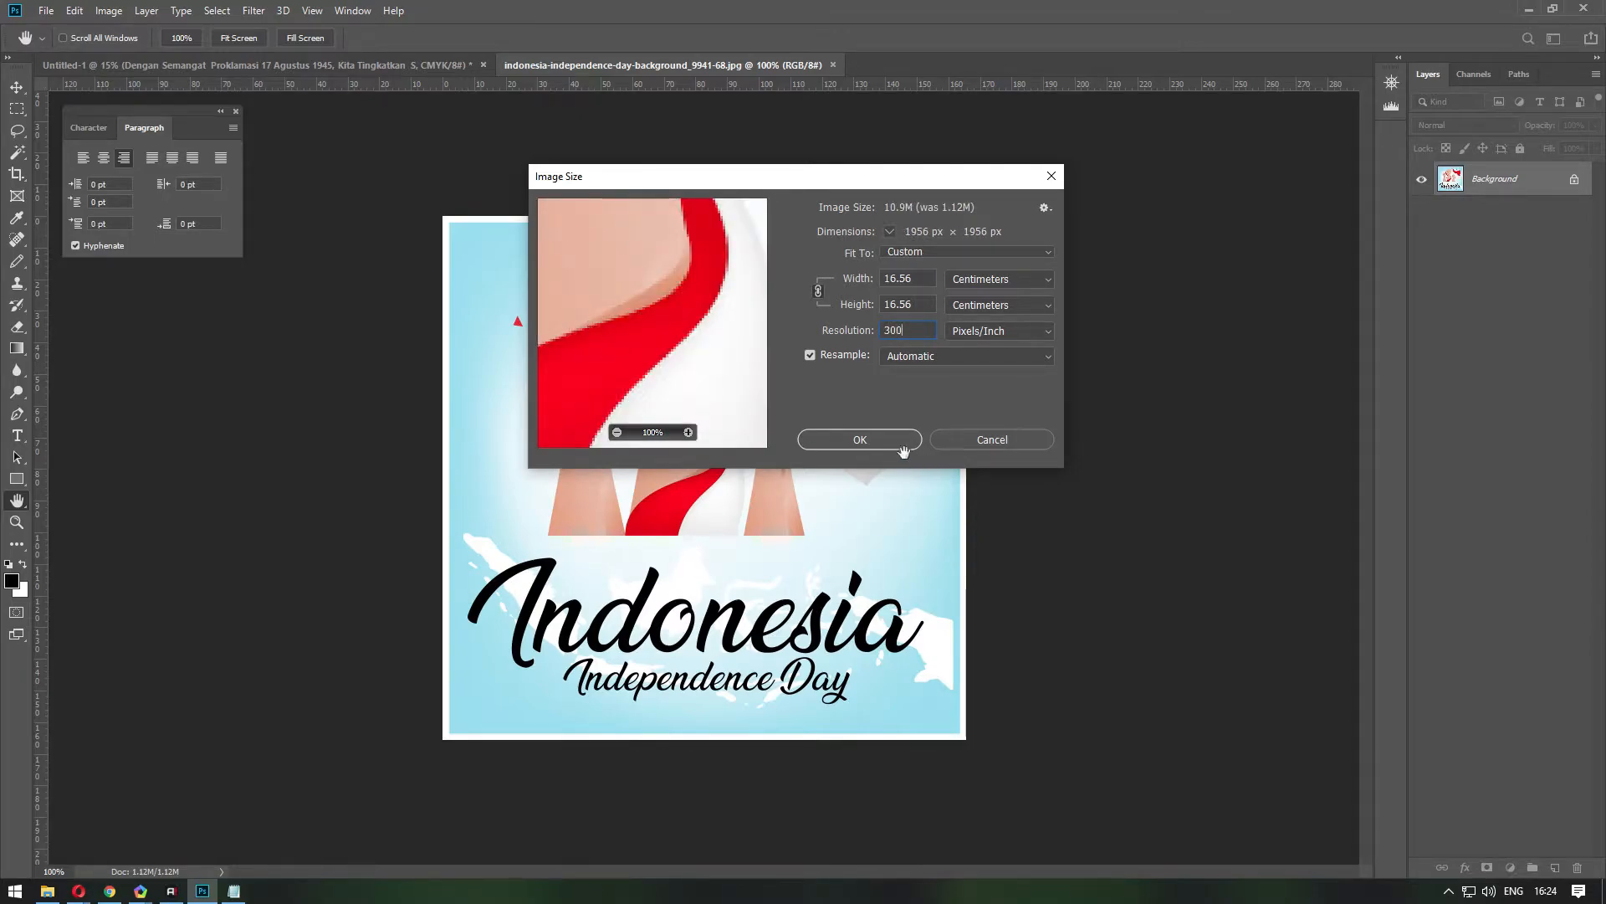
click(860, 440)
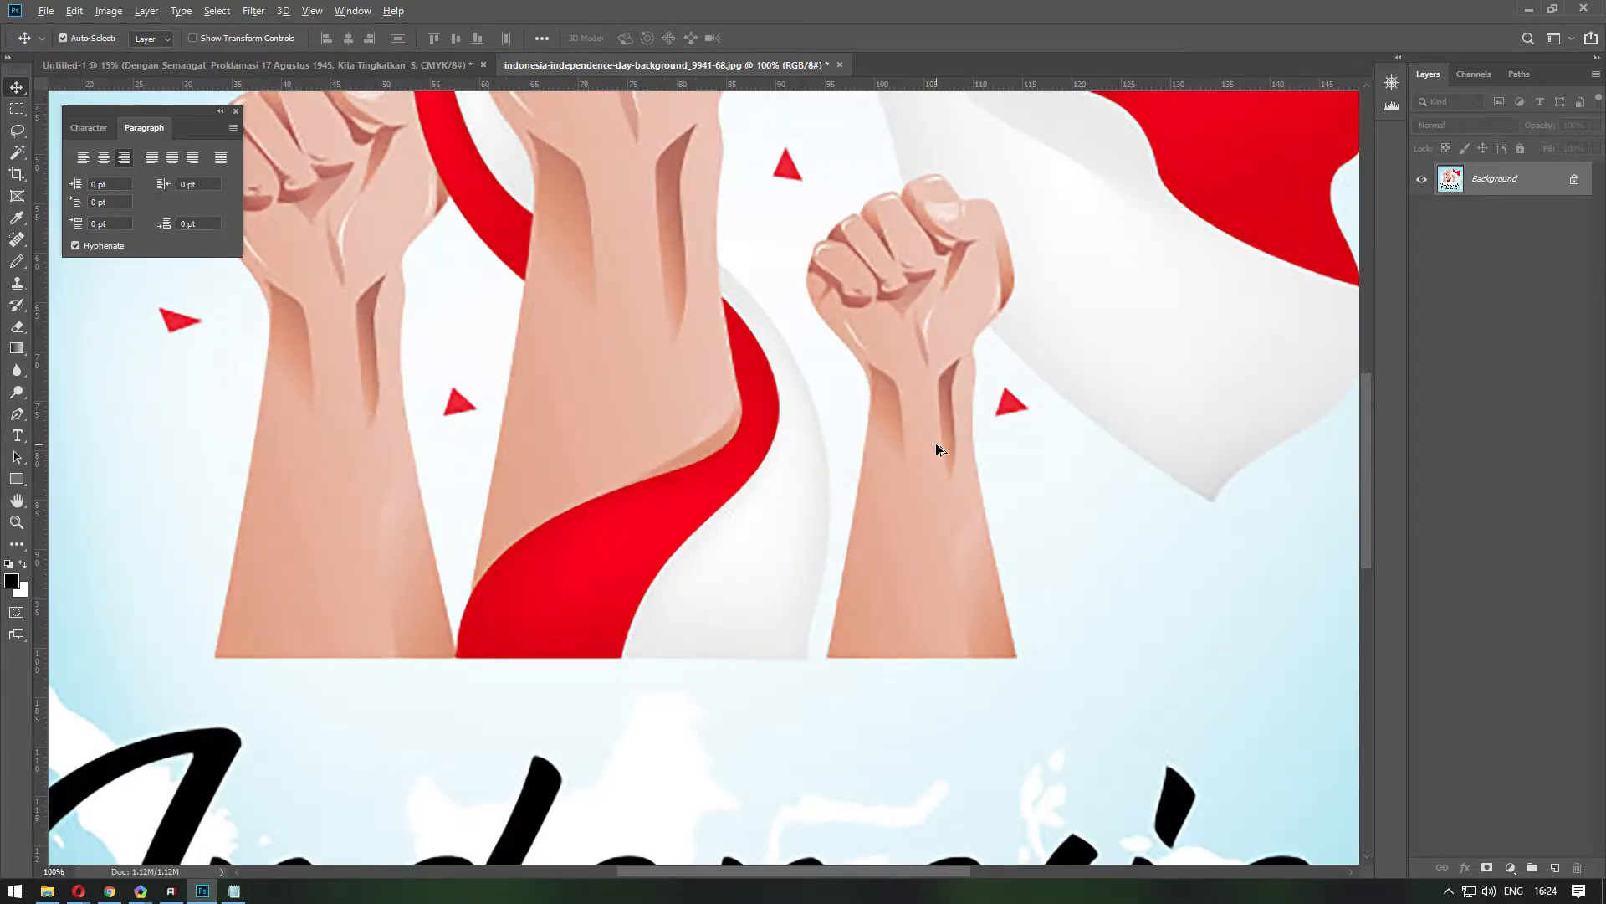
Start a Pen tool path at the left arm's lower outer corner and trace up the forearm's outer edge.
scroll(936, 445, down, 4)
scroll(332, 504, up, 3)
scroll(539, 553, up, 5)
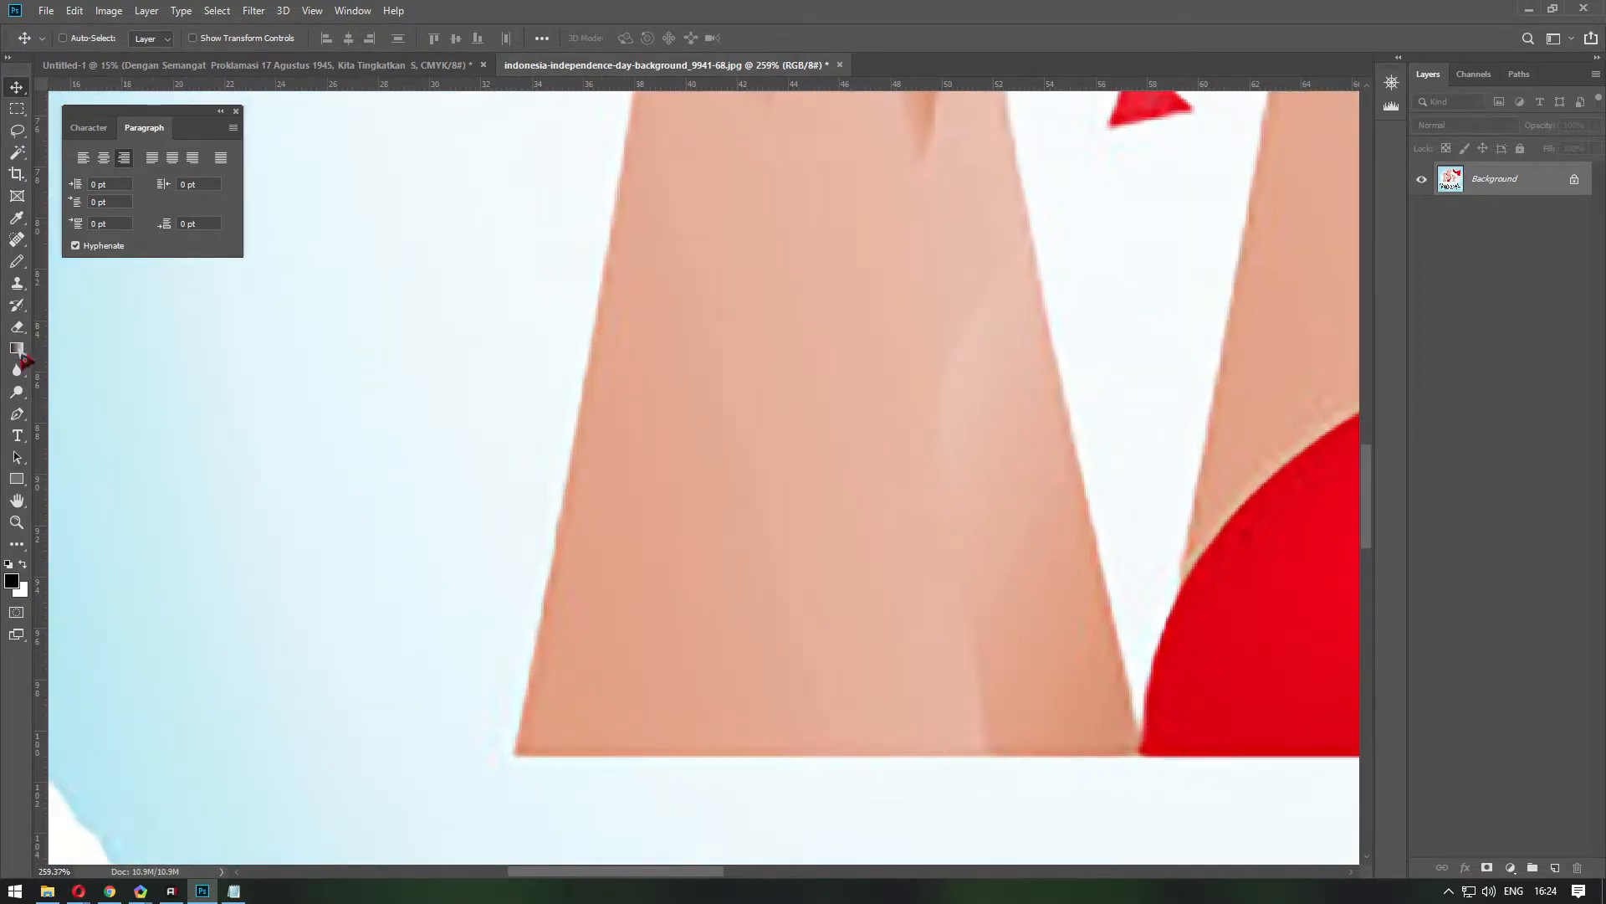
click(17, 414)
scroll(491, 717, up, 1)
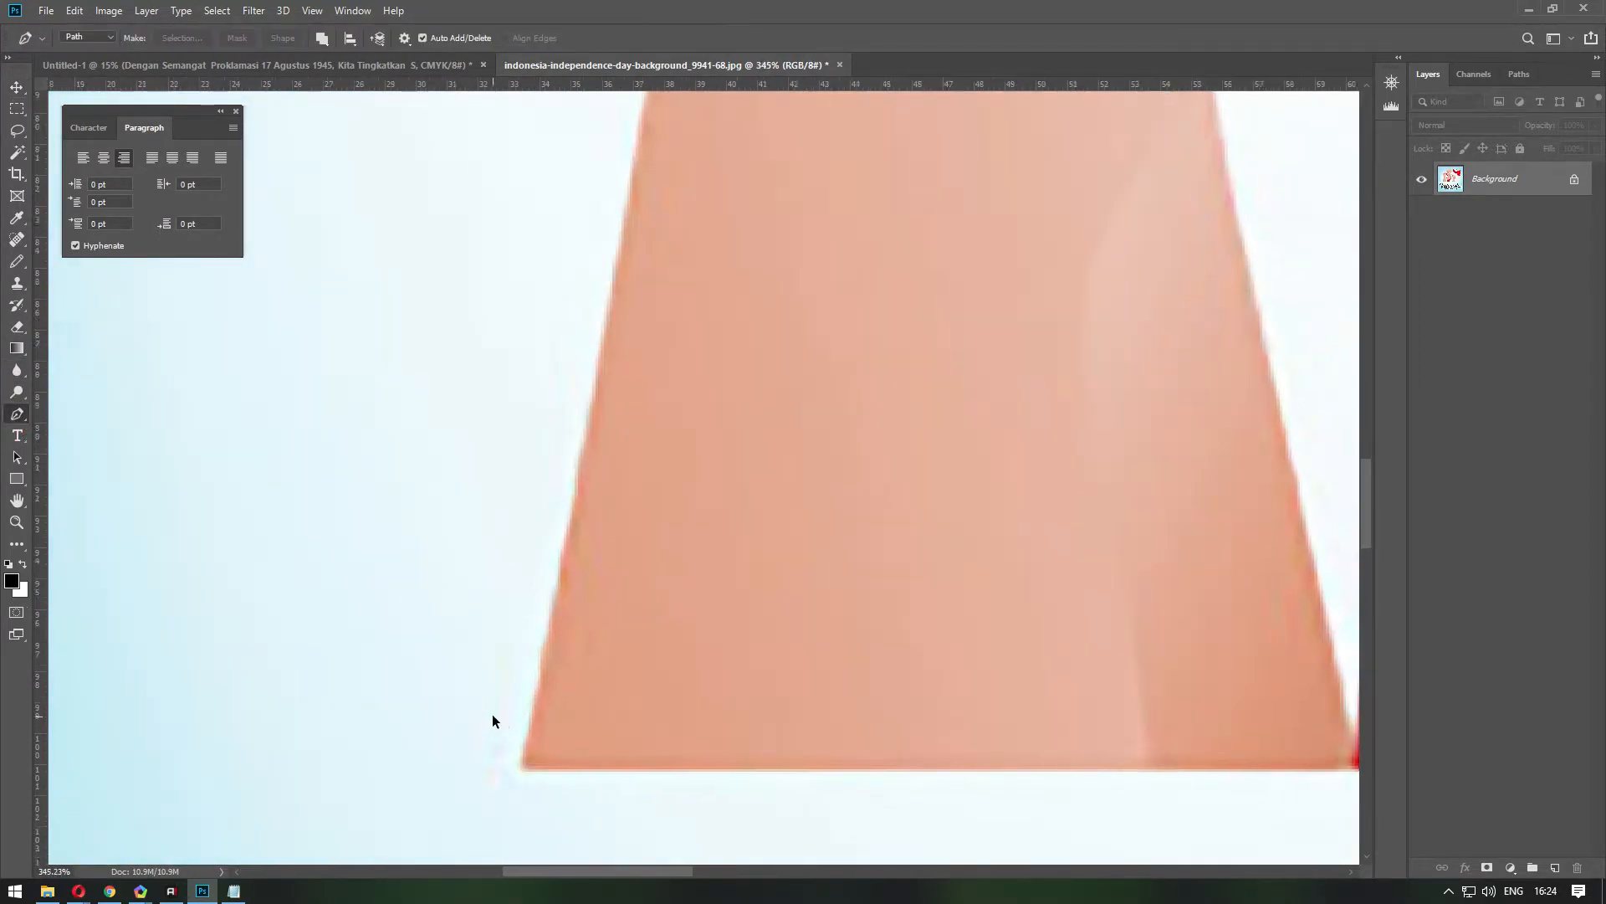
click(522, 763)
scroll(636, 569, down, 1)
click(657, 176)
drag(657, 176, 646, 599)
click(660, 413)
Continue the path around the left wrist's curve to the base of the left fist.
drag(625, 282, 791, 631)
alt+click(624, 282)
drag(698, 484, 634, 413)
key(ctrl+z)
drag(703, 497, 651, 429)
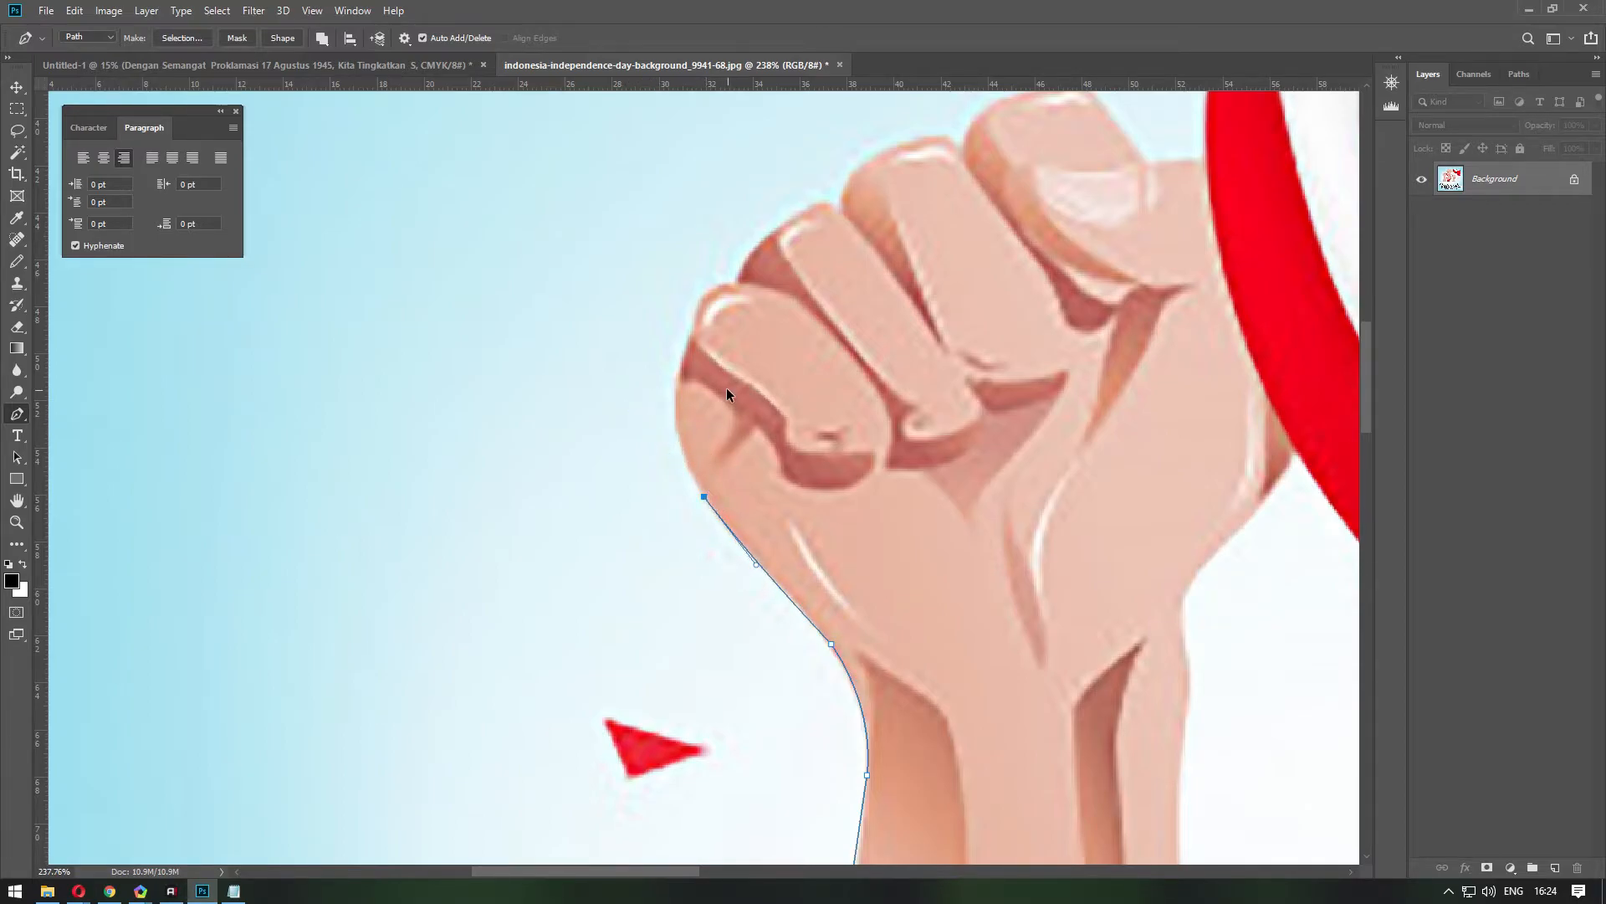
Trace the path along the left fist's outer side and over its first two fingers.
scroll(727, 389, up, 2)
drag(661, 368, 776, 254)
alt+click(664, 368)
alt+click(685, 292)
alt+click(739, 247)
drag(802, 199, 751, 454)
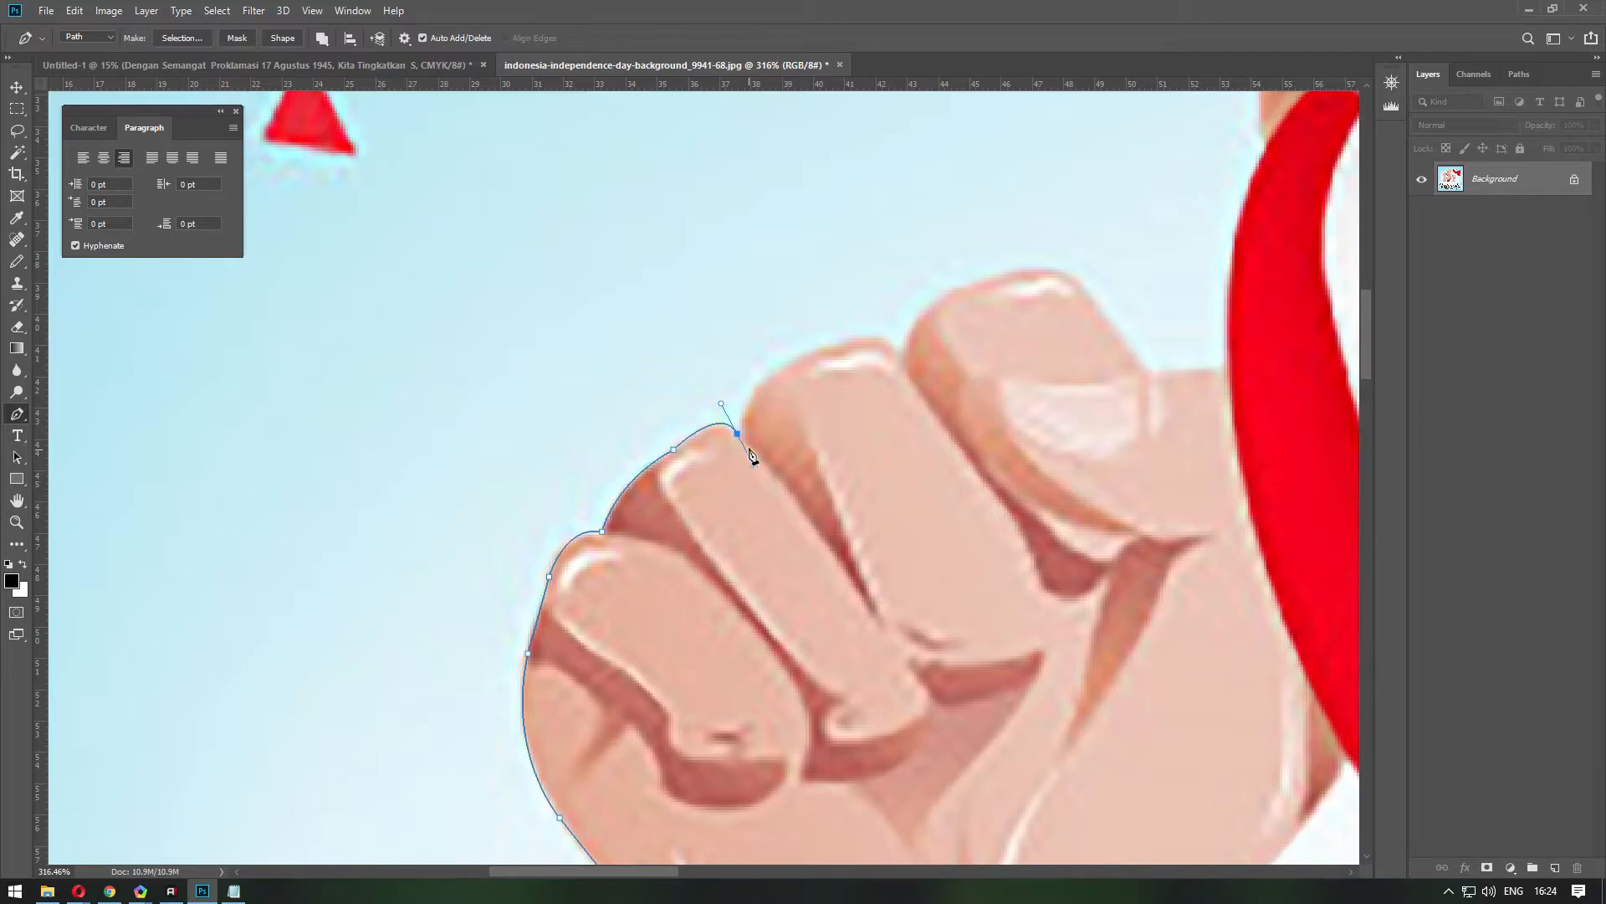
click(740, 431)
Continue the path over the left fist's remaining fingers and thumb to the edge of the red ribbon.
drag(849, 340, 552, 669)
click(701, 472)
key(space)
drag(673, 577, 789, 634)
click(673, 577)
click(768, 593)
click(829, 674)
click(903, 668)
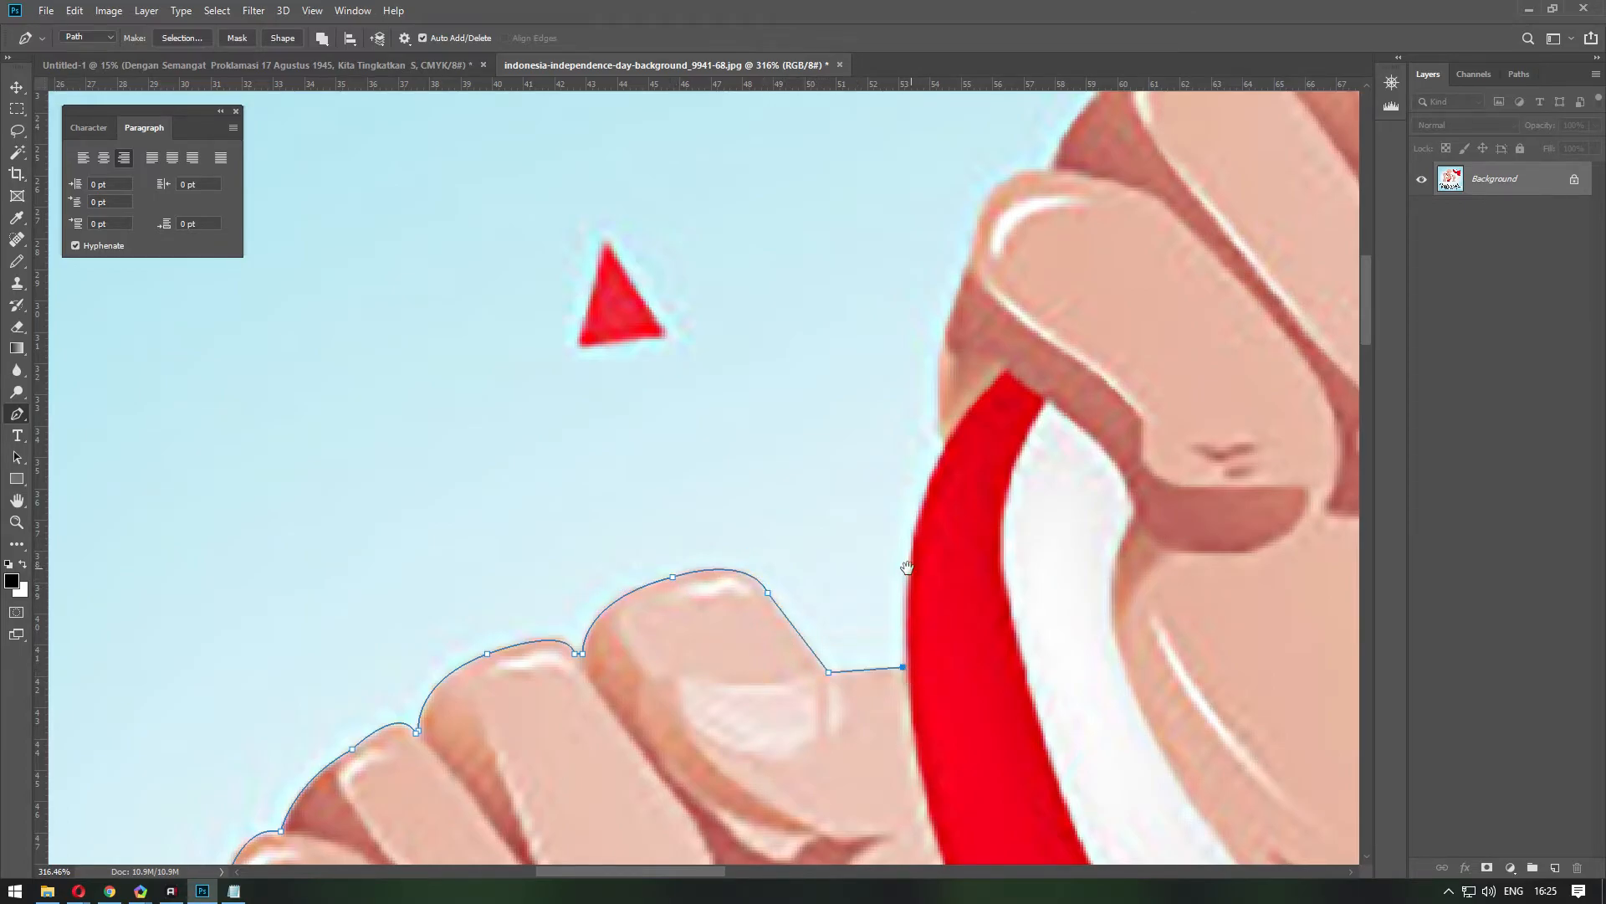
Trace the path up the red ribbon's outer edge and around the first finger of the middle fist.
scroll(837, 544, up, 2)
scroll(837, 543, right, 3)
drag(729, 535, 771, 435)
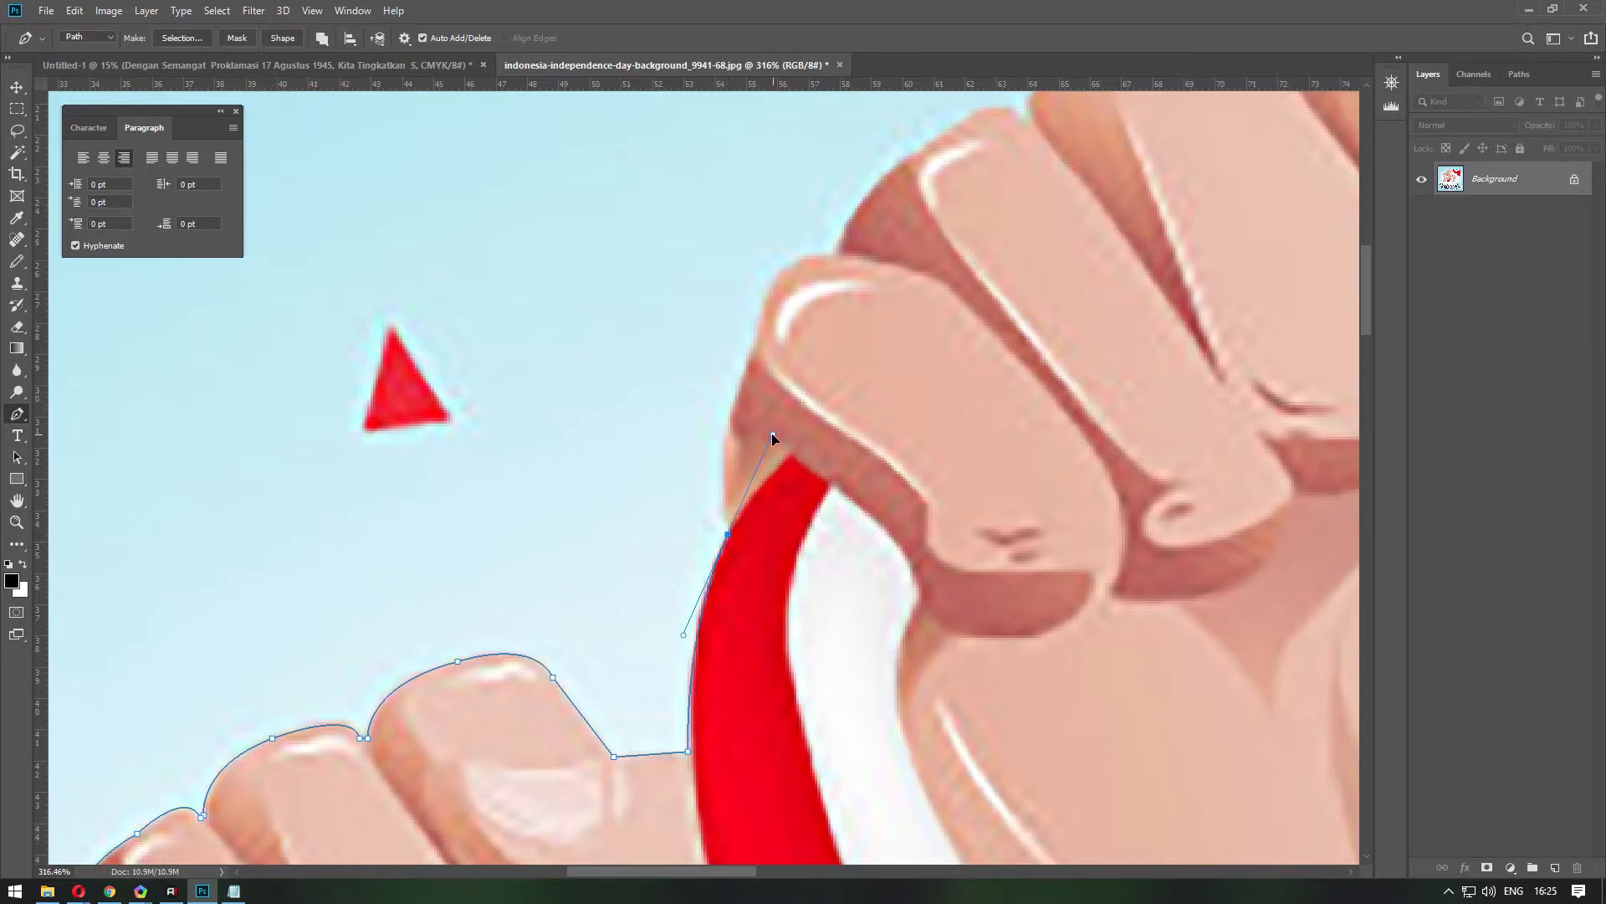
click(728, 535)
drag(752, 349, 681, 512)
click(753, 350)
click(835, 256)
Outline the middle fist's remaining fingers with the path up to where the flag begins.
drag(765, 384, 908, 402)
alt+click(766, 384)
drag(886, 295, 958, 460)
click(894, 395)
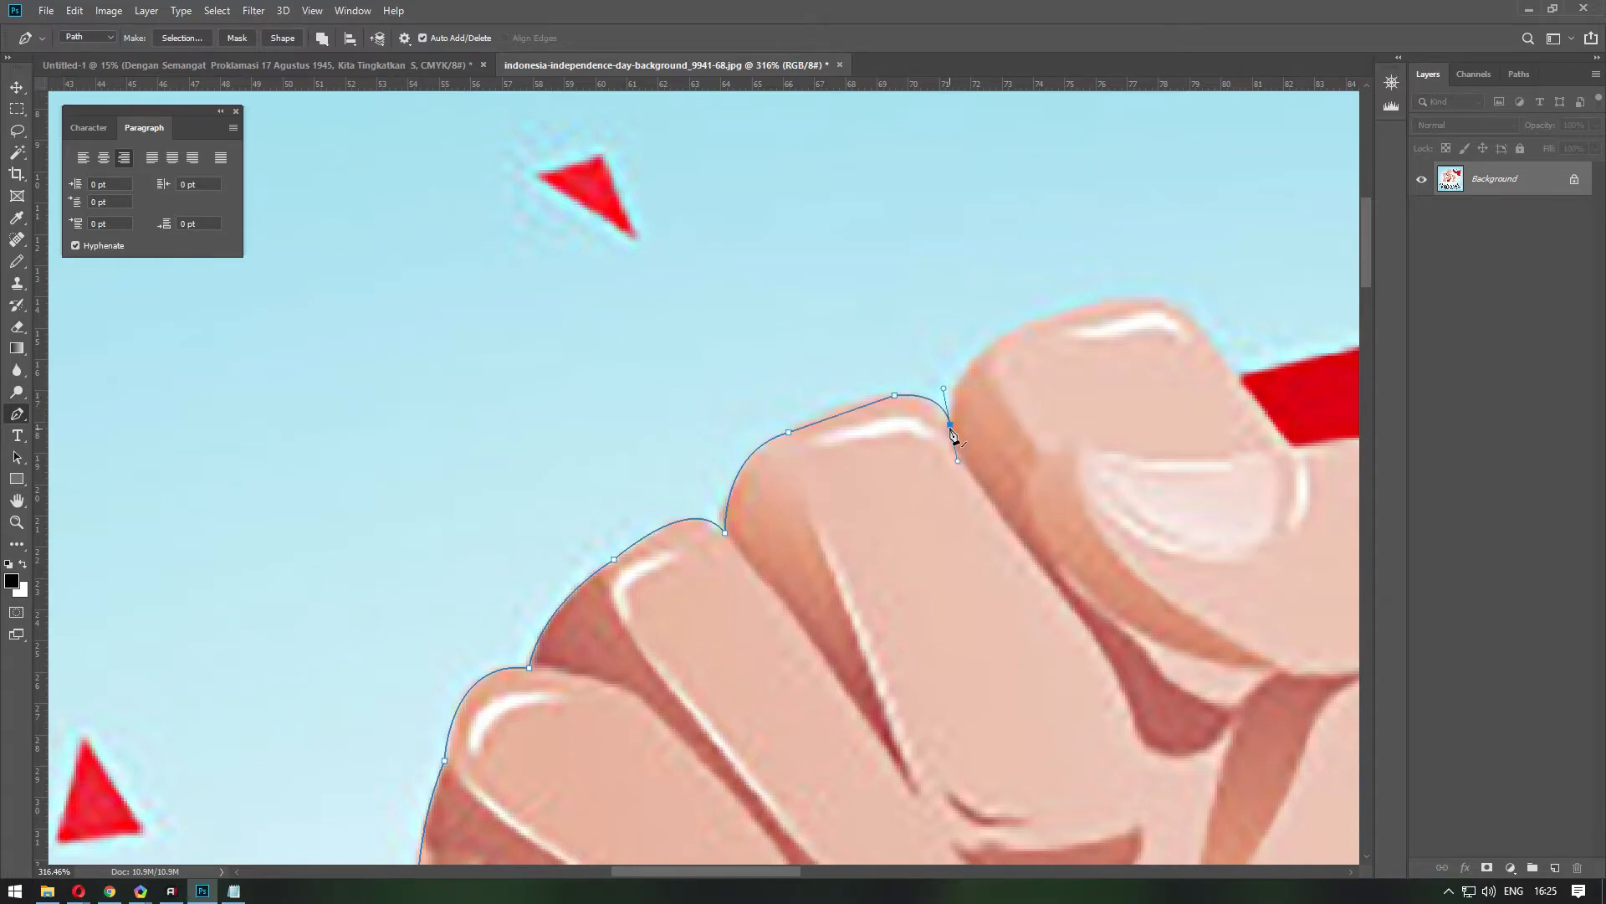
drag(977, 365, 645, 444)
drag(713, 403, 853, 399)
alt+click(714, 403)
alt+click(834, 385)
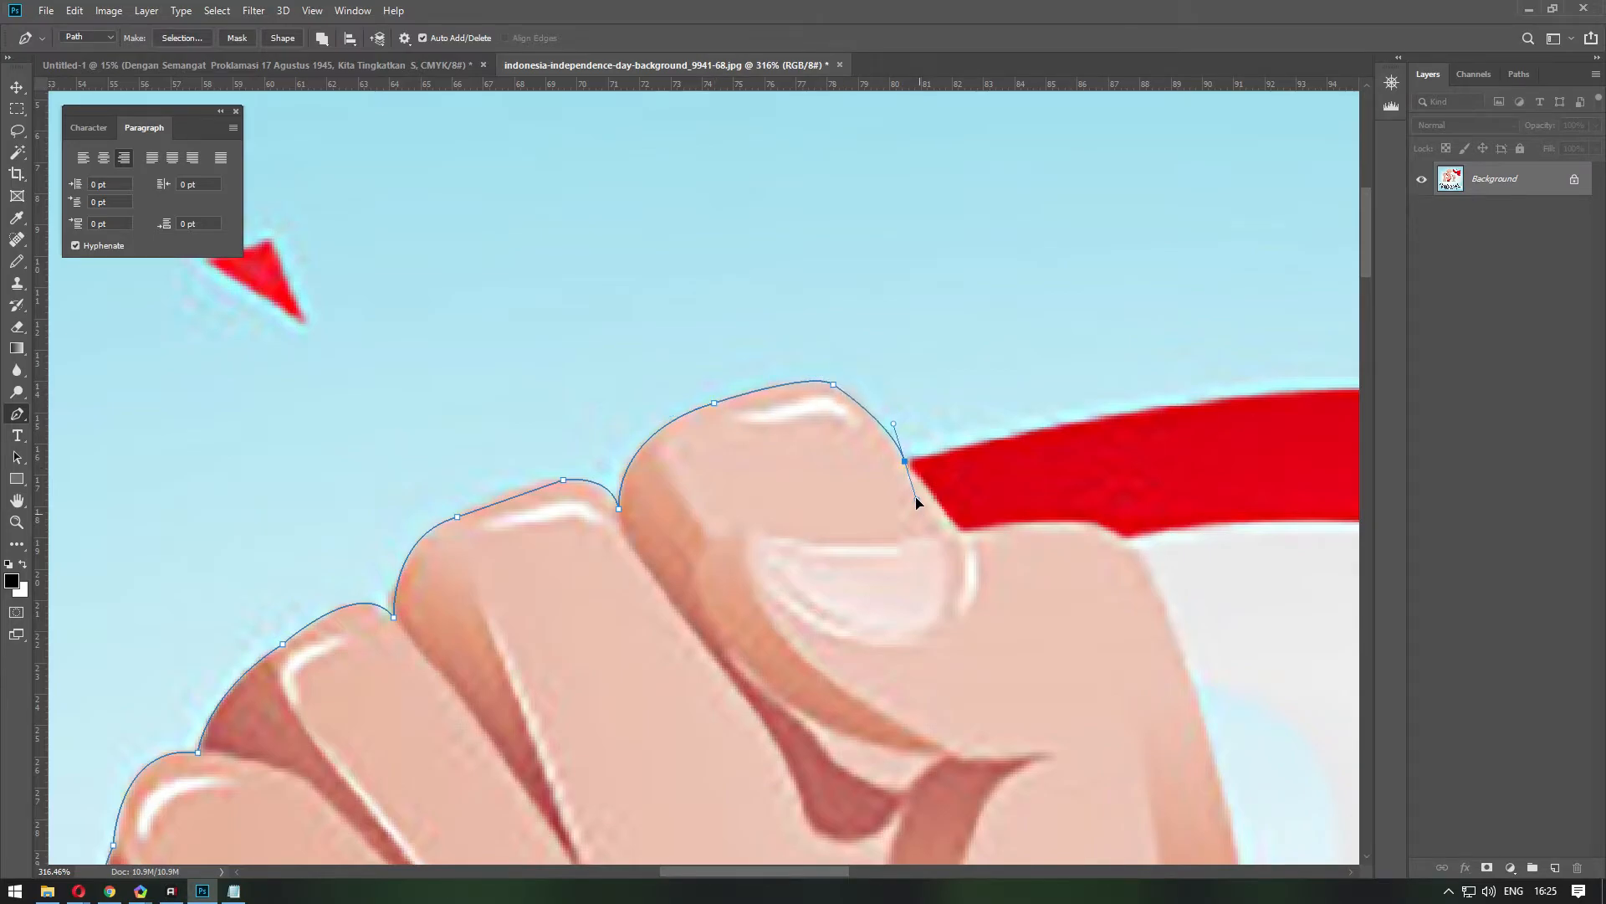
Trace the flag's upper red edge from the fist over the crest and into the downward bend.
drag(872, 373, 326, 251)
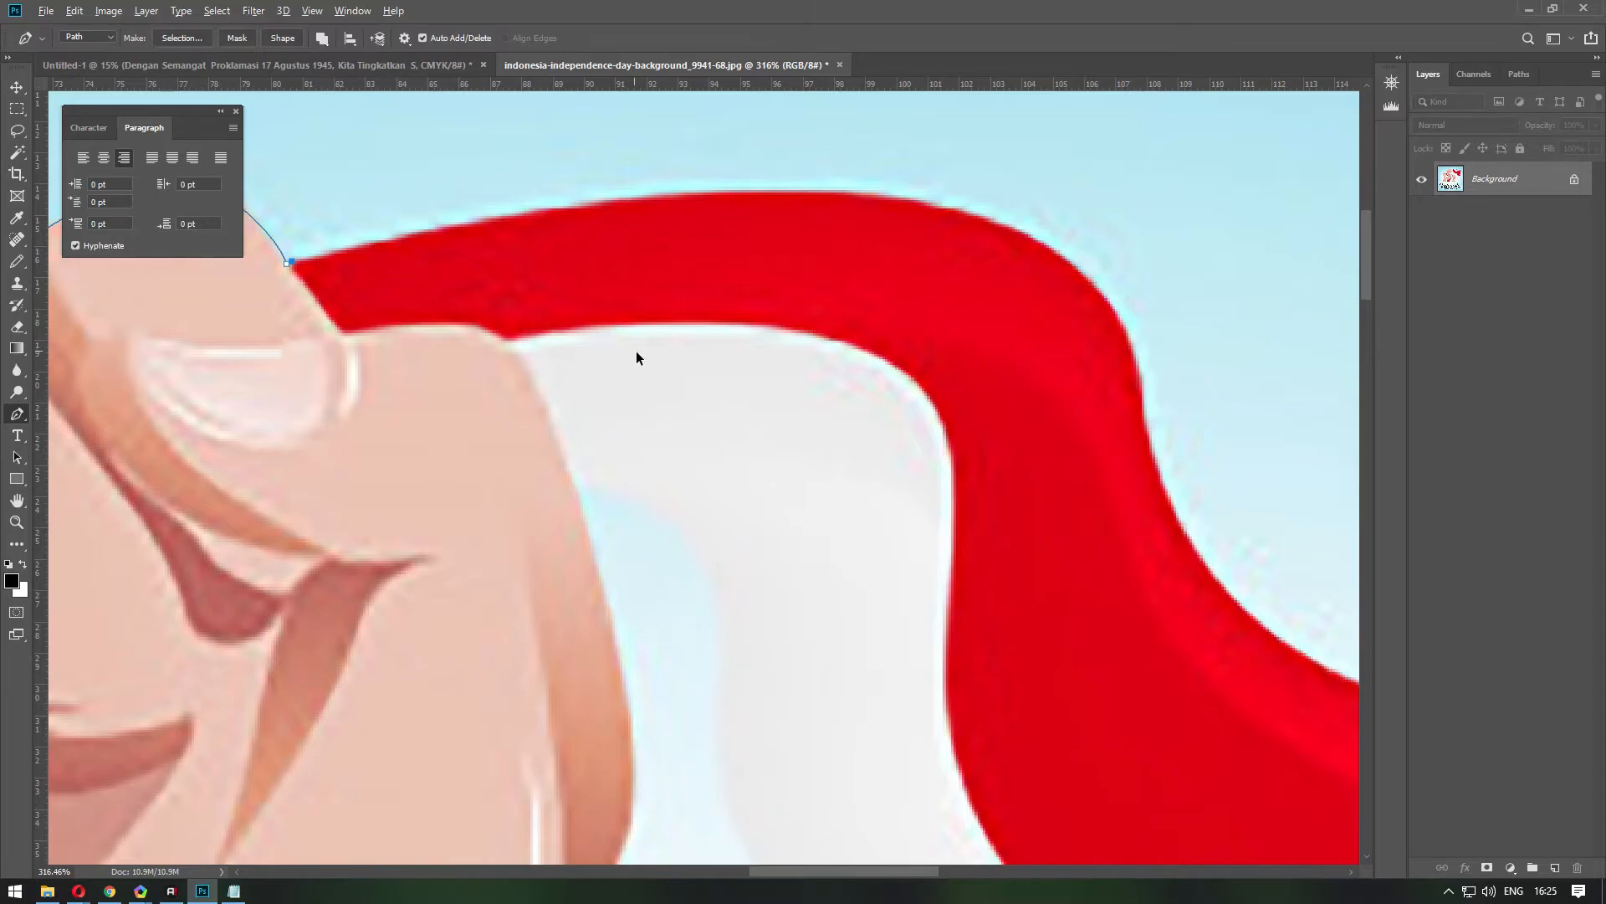
scroll(632, 349, down, 1)
scroll(786, 276, down, 1)
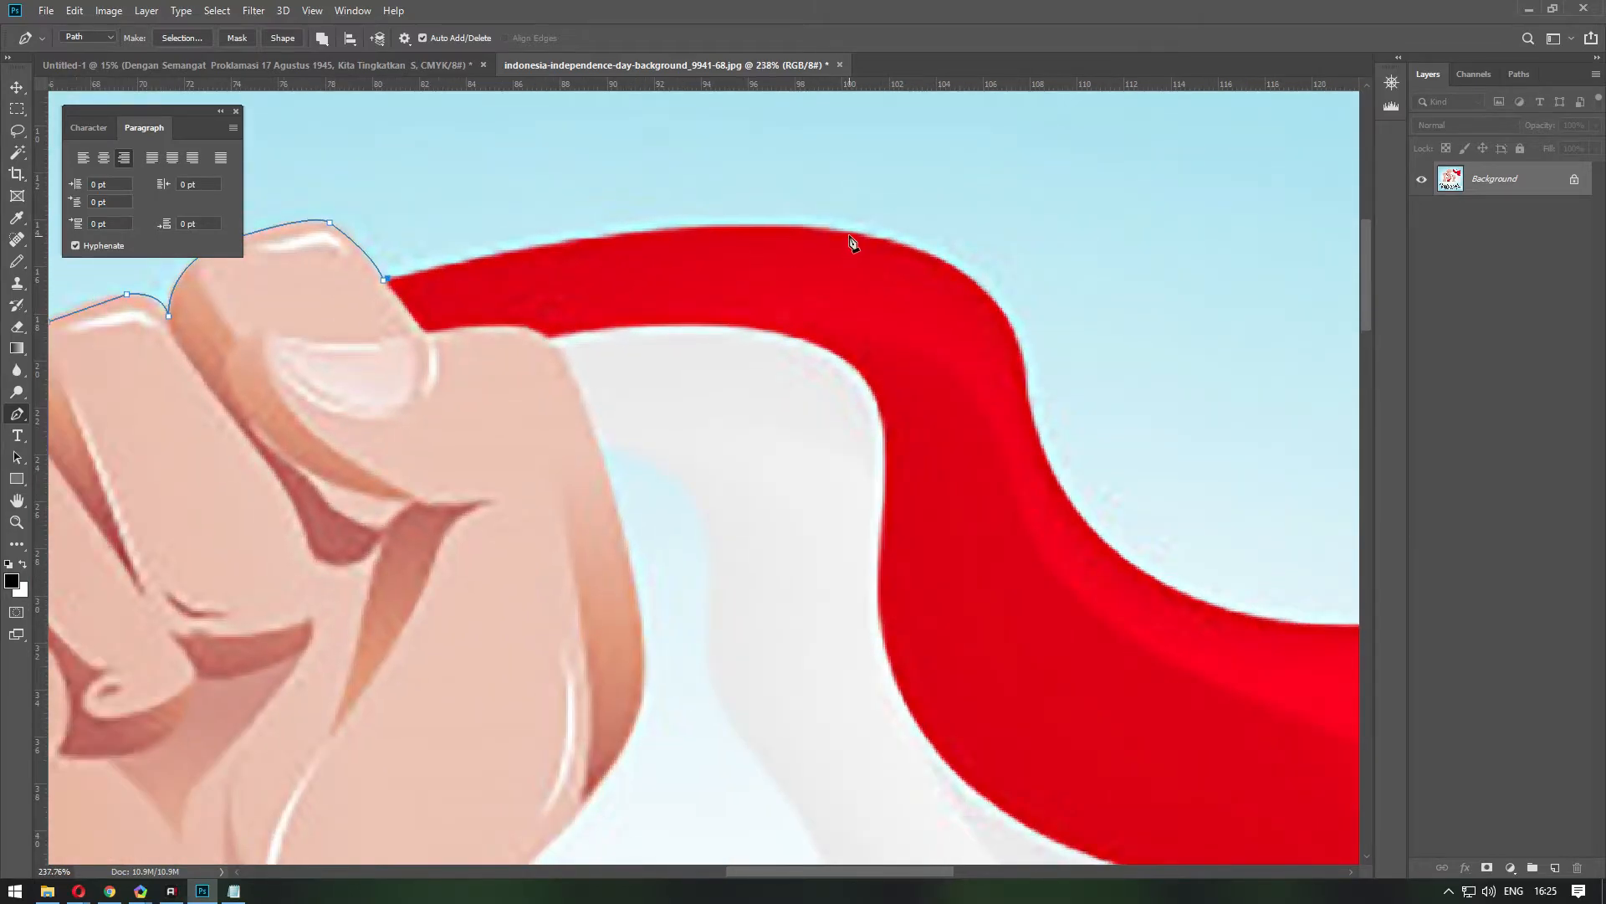
drag(852, 233, 1036, 264)
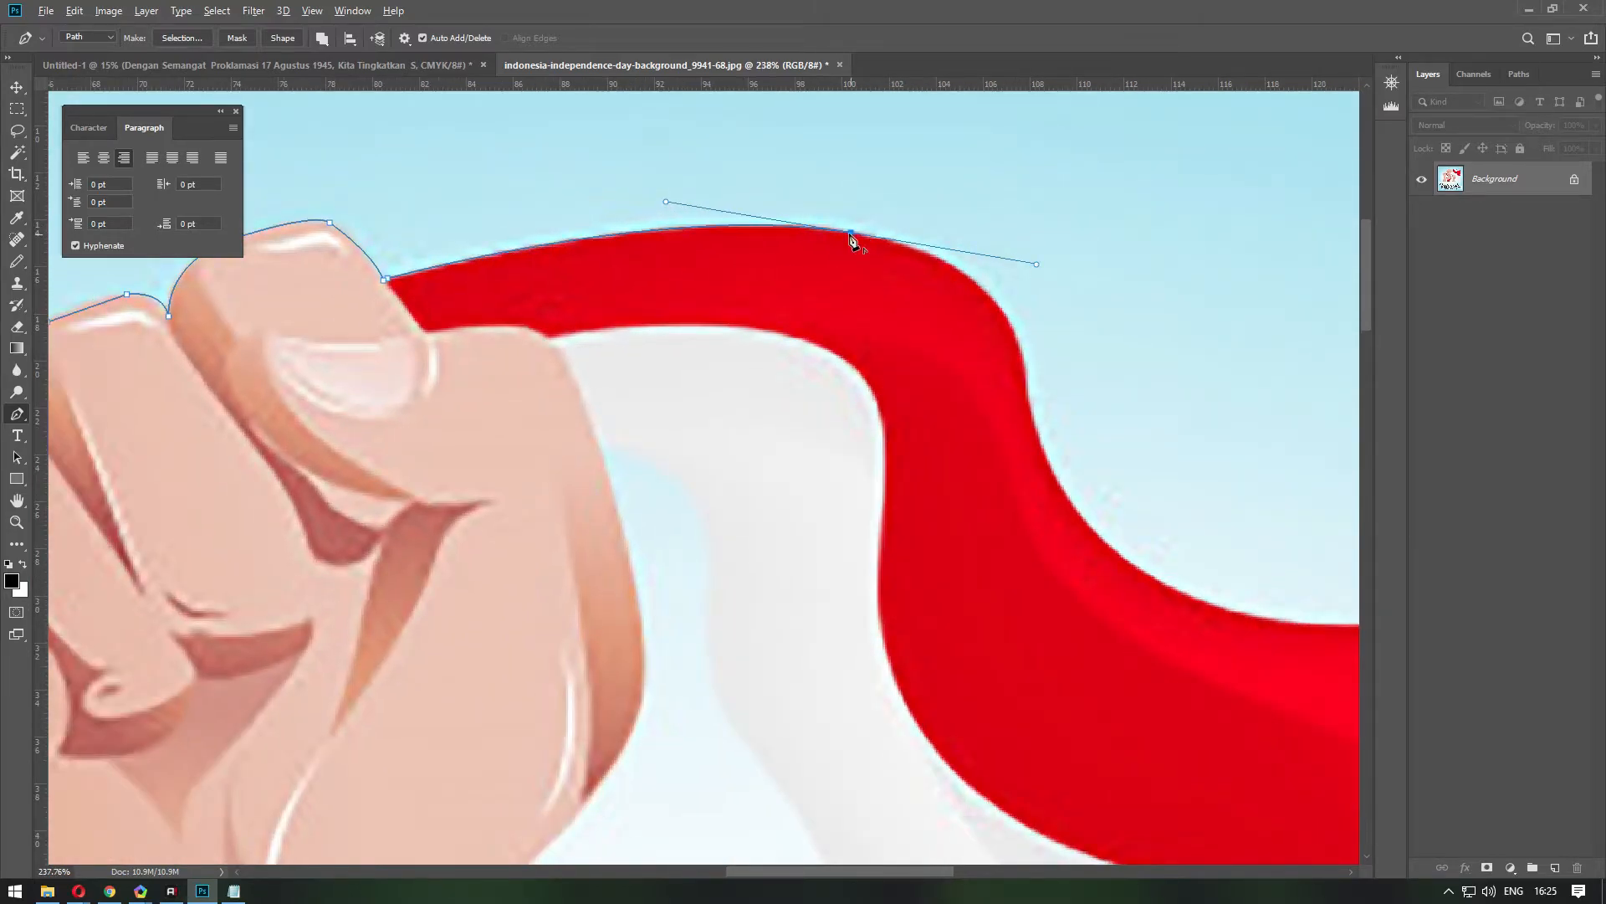
alt+click(851, 234)
drag(1026, 393, 1023, 534)
Continue the path through the dip in the flag's upper edge and out to its upper-right tip.
drag(1029, 402, 649, 348)
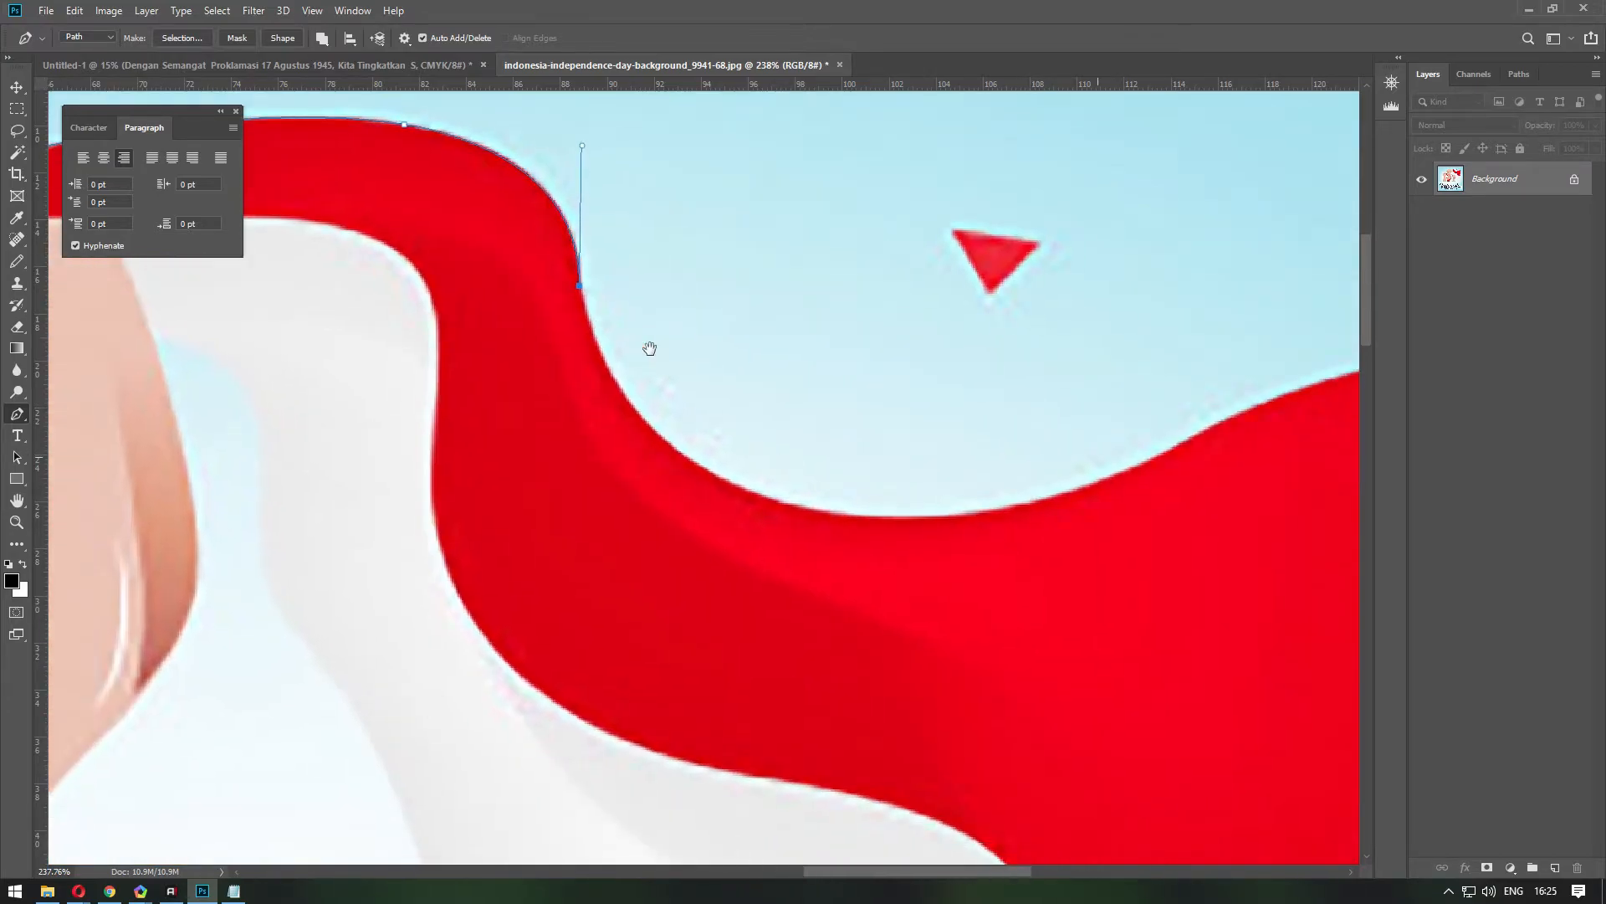
drag(793, 507, 979, 553)
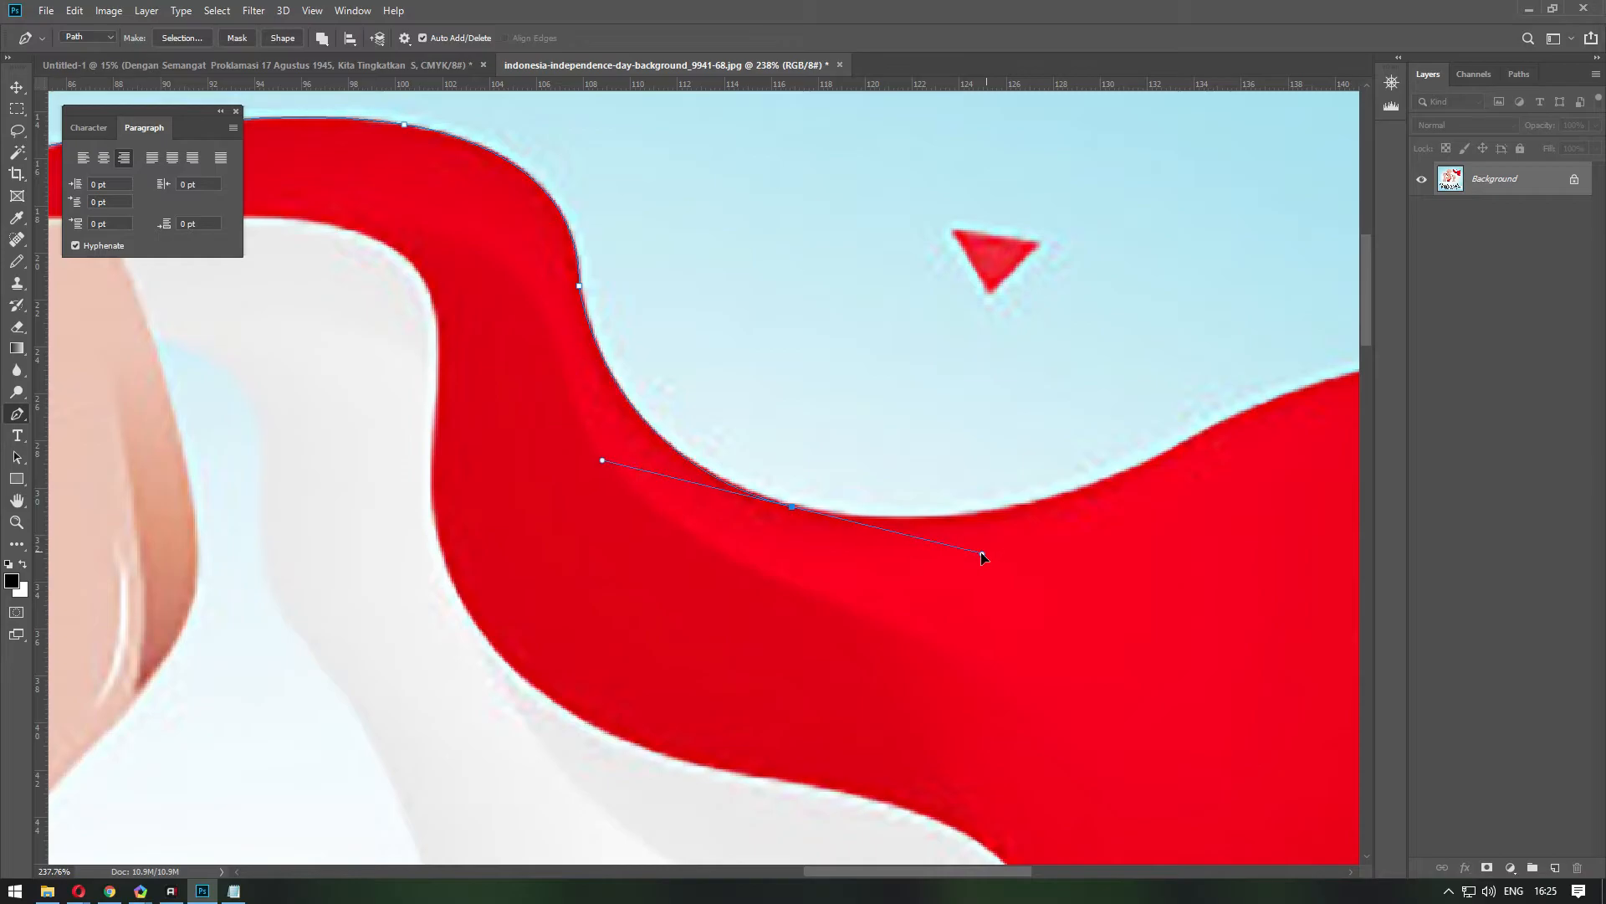
scroll(798, 516, right, 5)
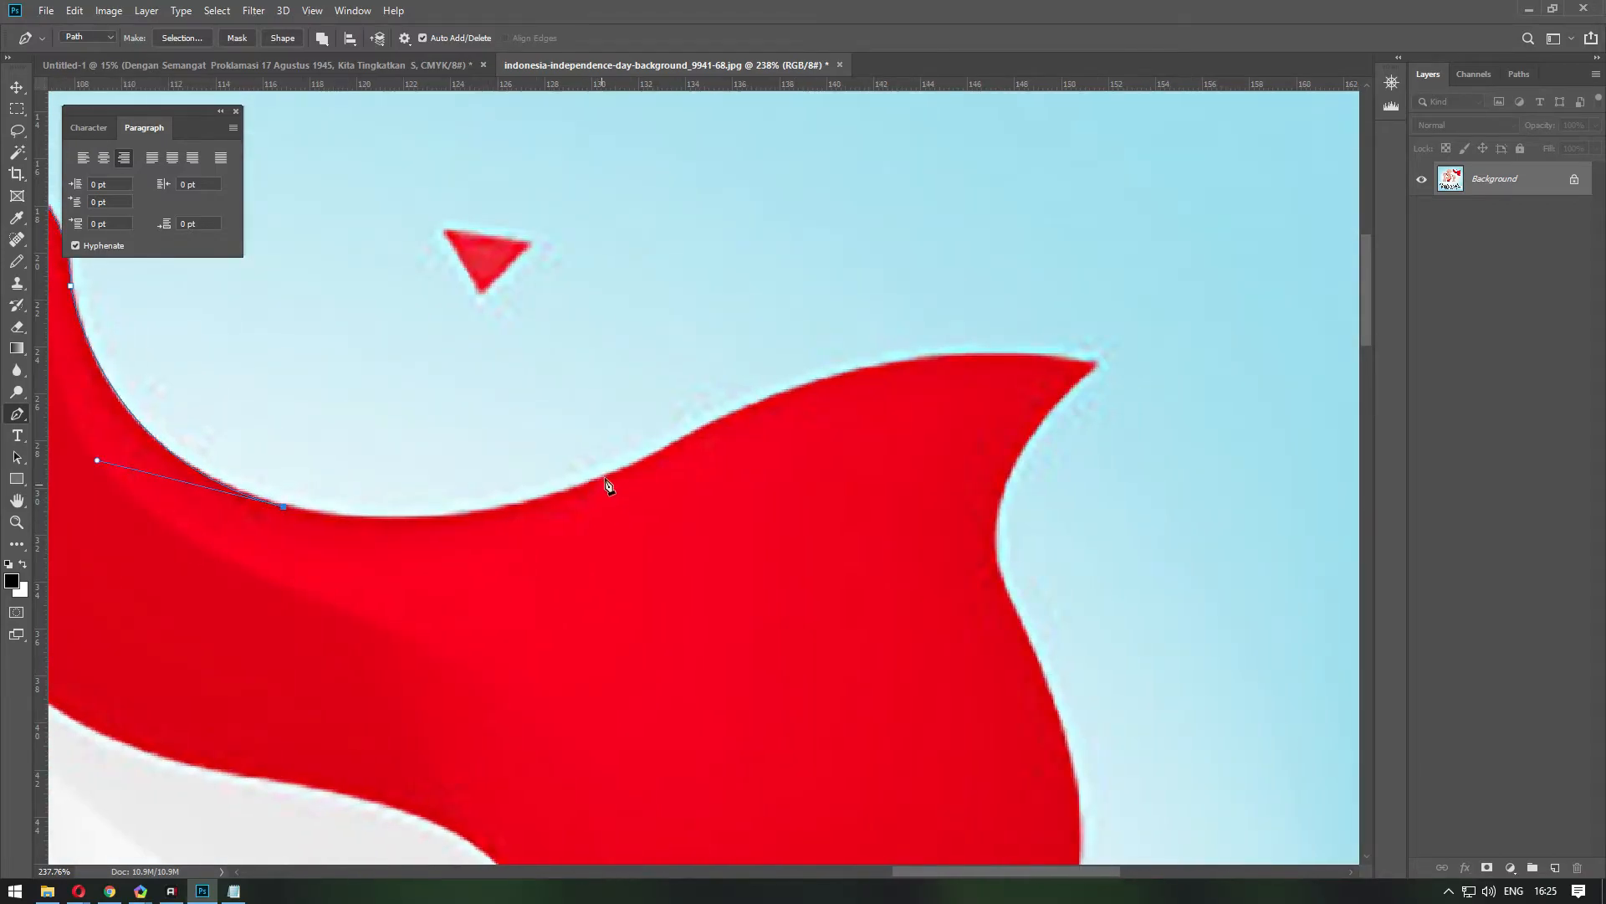
drag(614, 473, 732, 407)
click(614, 473)
drag(1097, 364, 1285, 435)
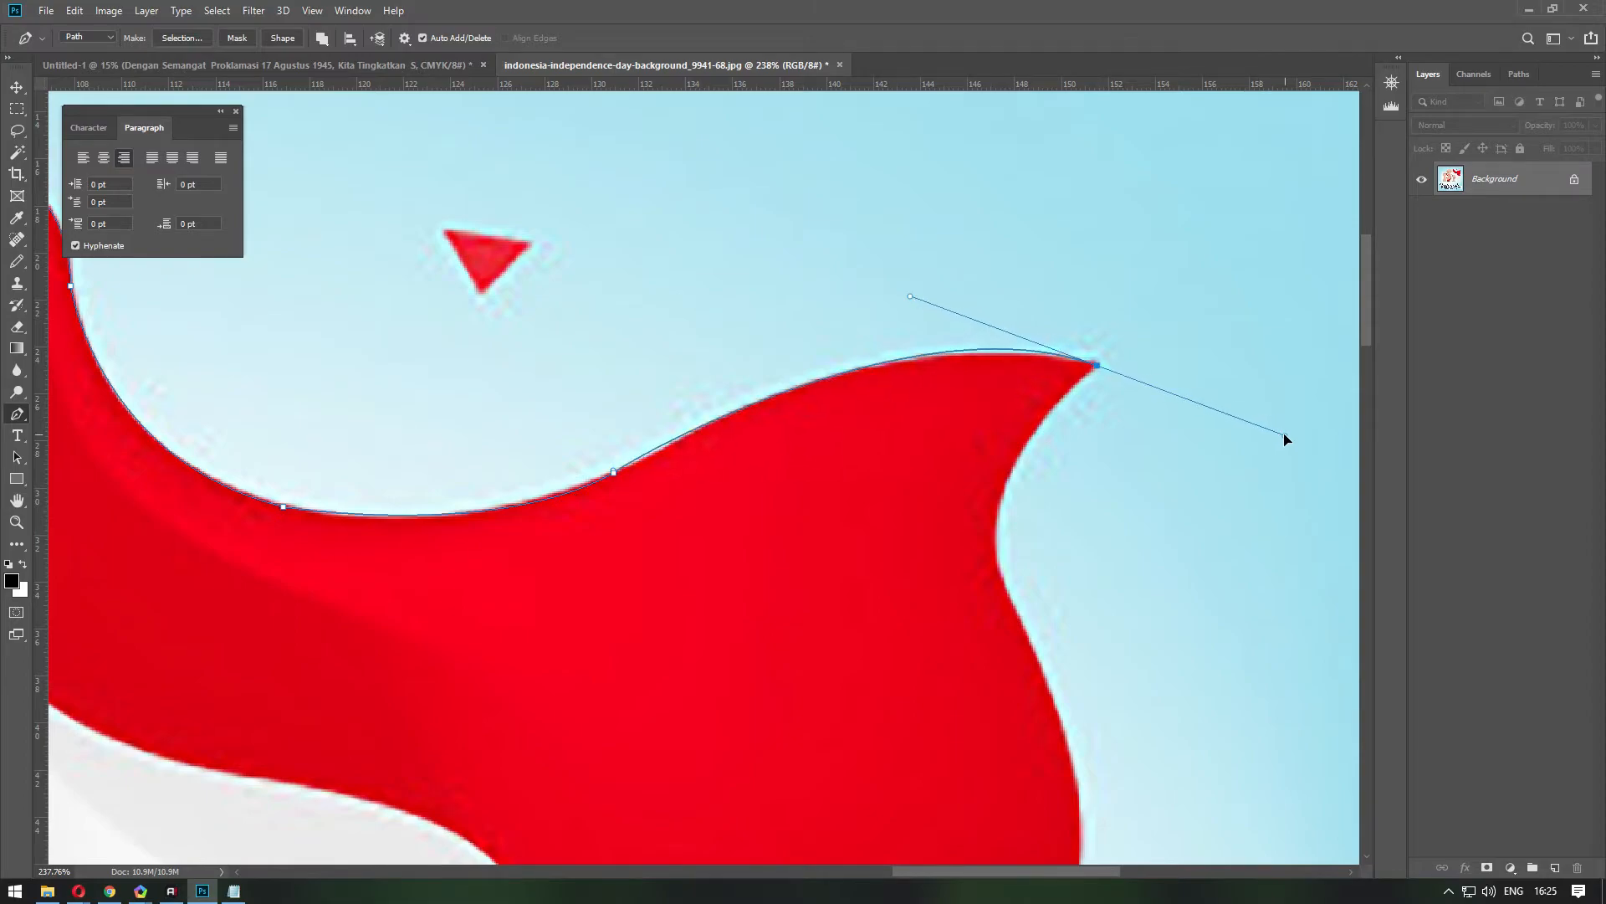
click(1101, 368)
Trace the path down the flag's red right edge, around its bulge and notch, to the red stripe's lower corner.
drag(1005, 586, 1053, 705)
drag(1054, 791, 907, 380)
drag(922, 488, 878, 600)
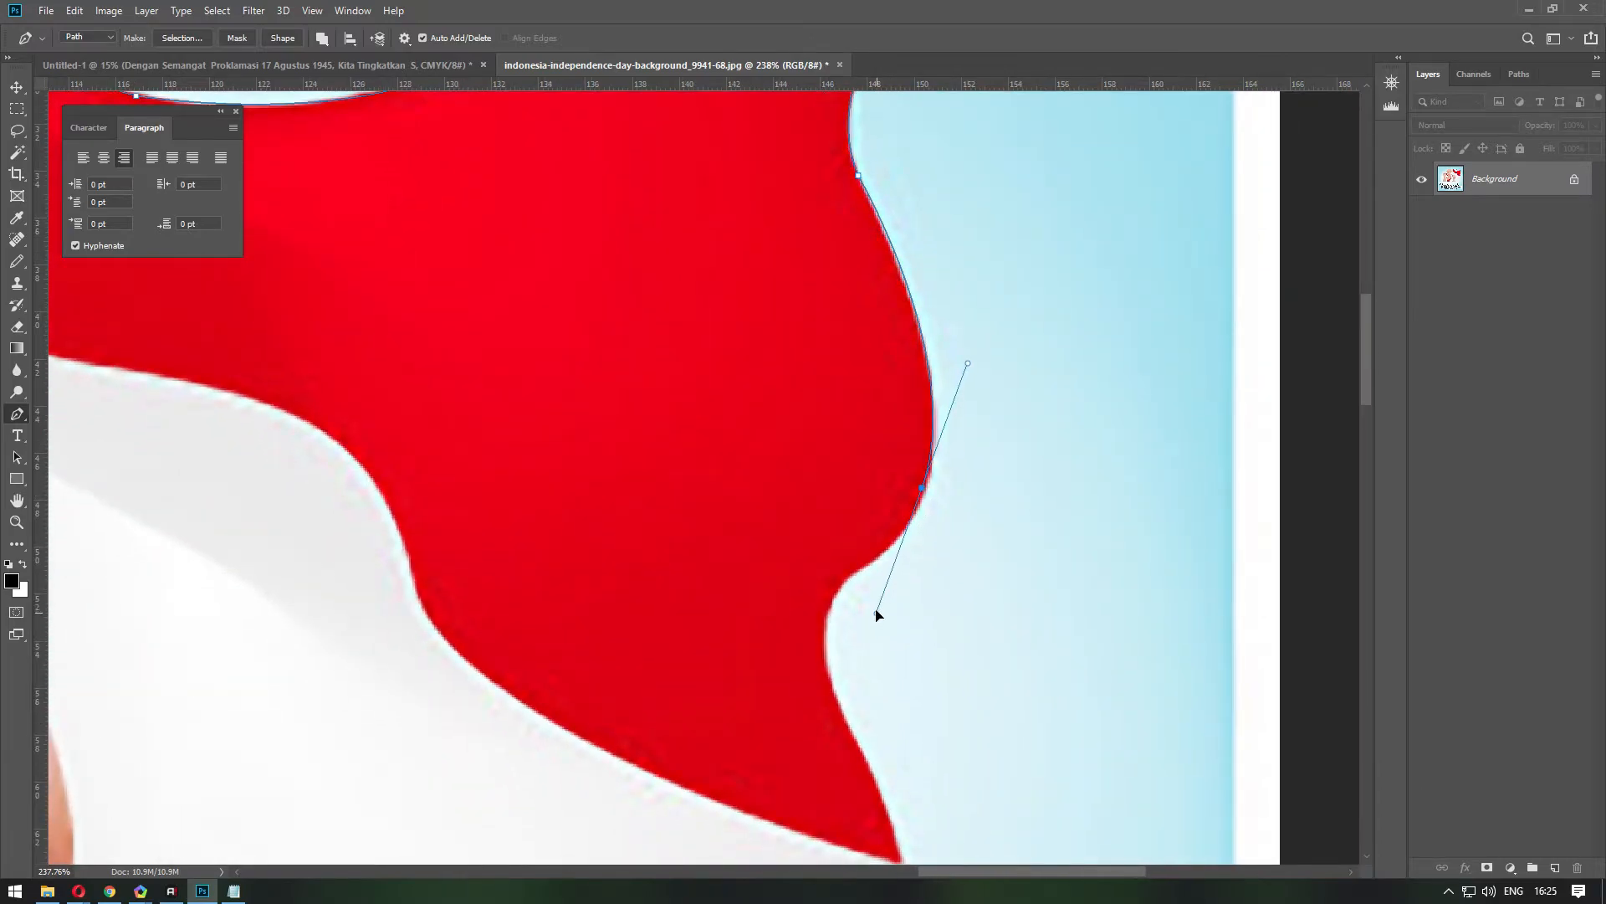
alt+click(922, 490)
drag(899, 507, 999, 253)
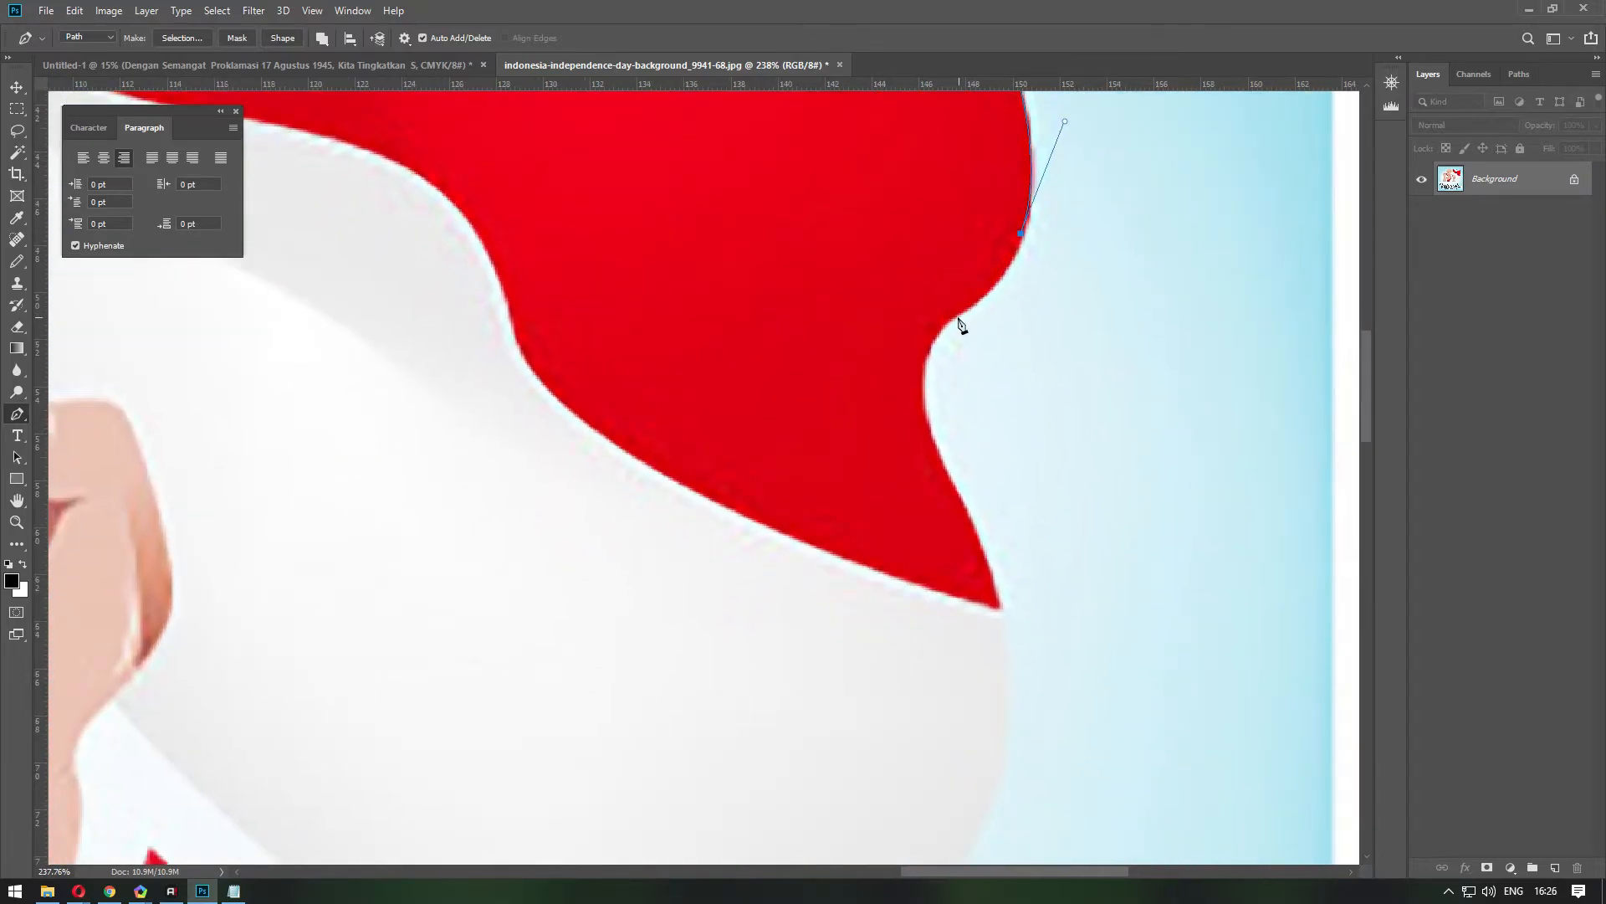
drag(951, 319, 891, 354)
drag(949, 473, 890, 190)
click(996, 605)
Continue the path around the flag's white stripe, past its lowest tip and back along the lower edge towards the small fist.
drag(809, 500, 645, 639)
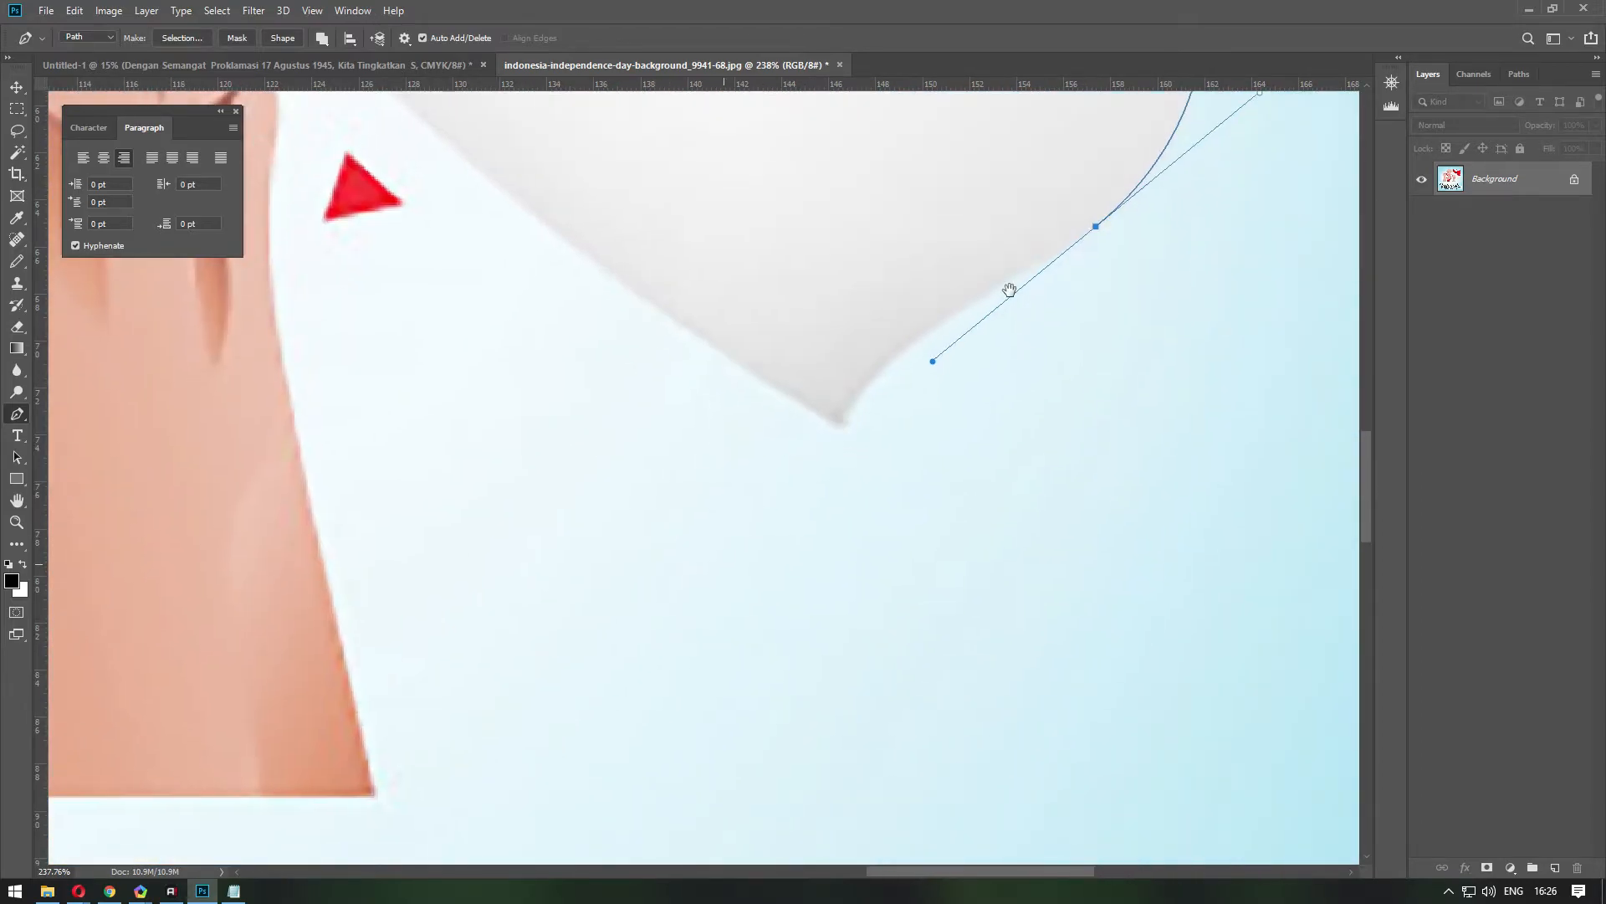
drag(809, 506, 1007, 287)
click(1096, 225)
drag(839, 424, 799, 515)
alt+click(839, 424)
drag(754, 377, 1103, 677)
drag(664, 307, 552, 153)
alt+click(663, 308)
Bring the path to the small fist and trace the curve of its outer wrist.
scroll(751, 435, down, 3)
scroll(770, 380, down, 2)
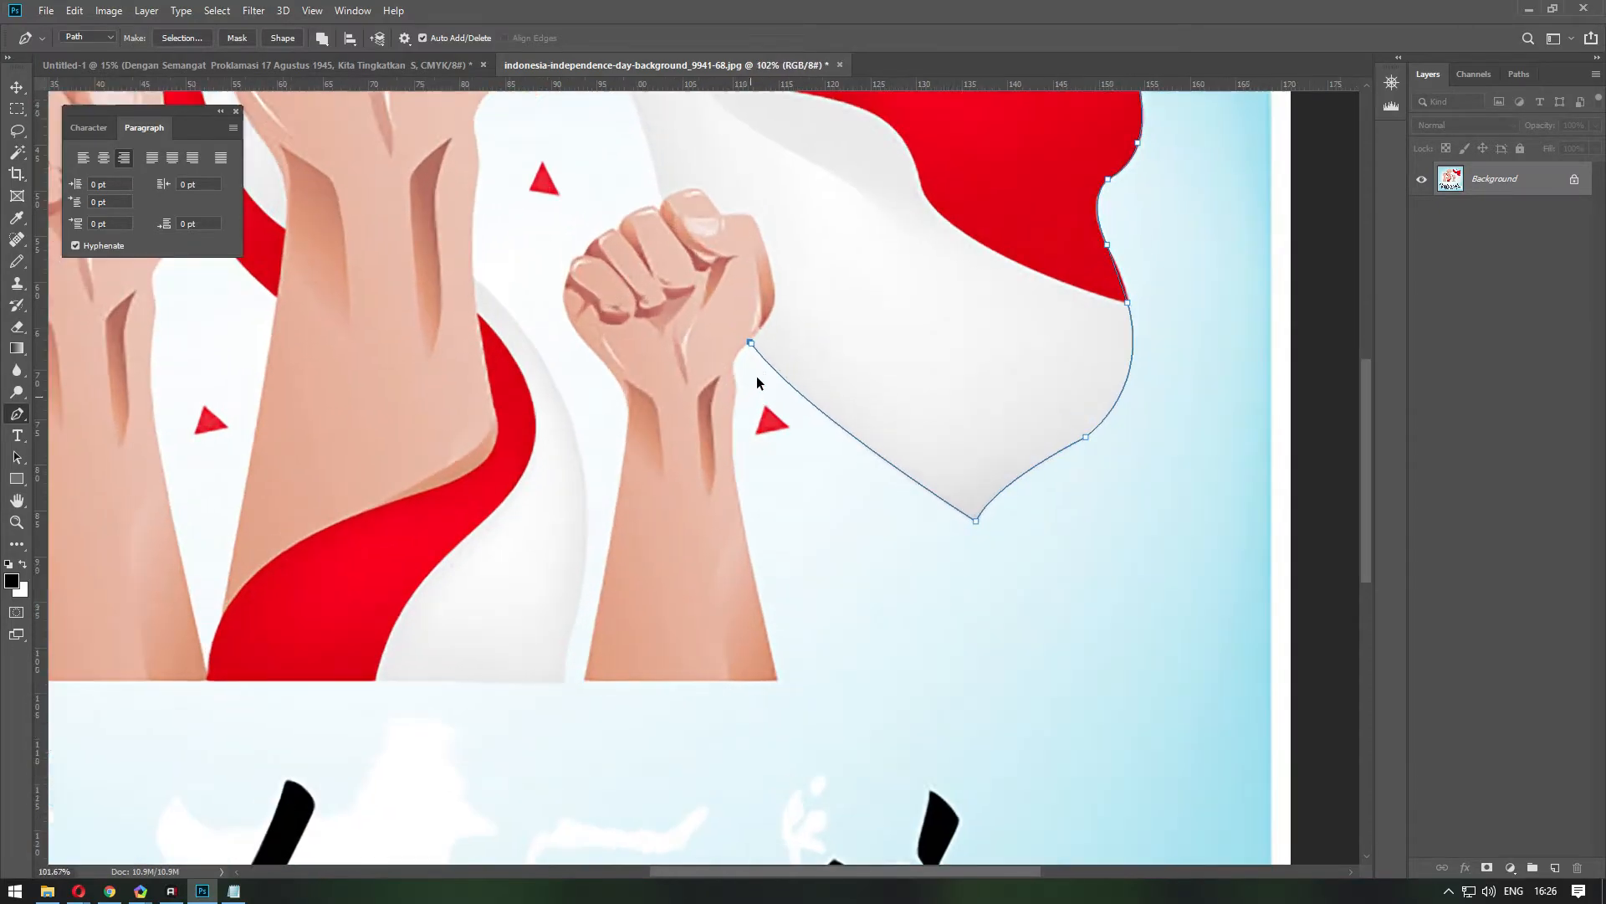
scroll(728, 392, up, 5)
drag(732, 370, 715, 480)
alt+click(732, 371)
alt+click(726, 449)
Trace the small arm's right forearm edge down to its base and straight across the bottom.
drag(774, 565, 692, 280)
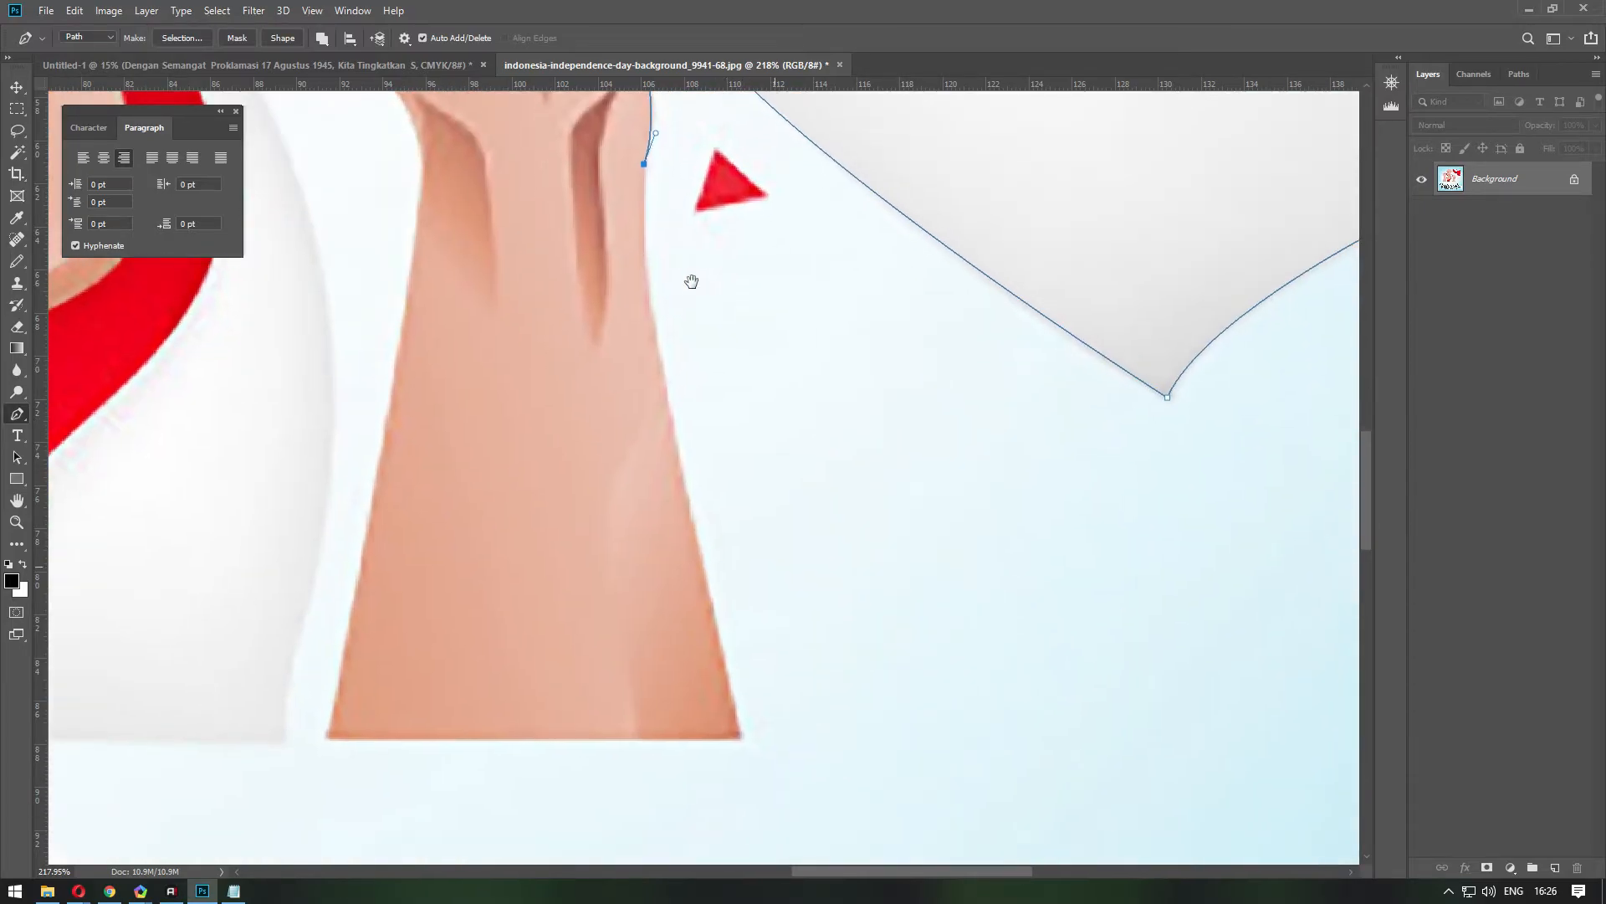
drag(673, 433, 706, 584)
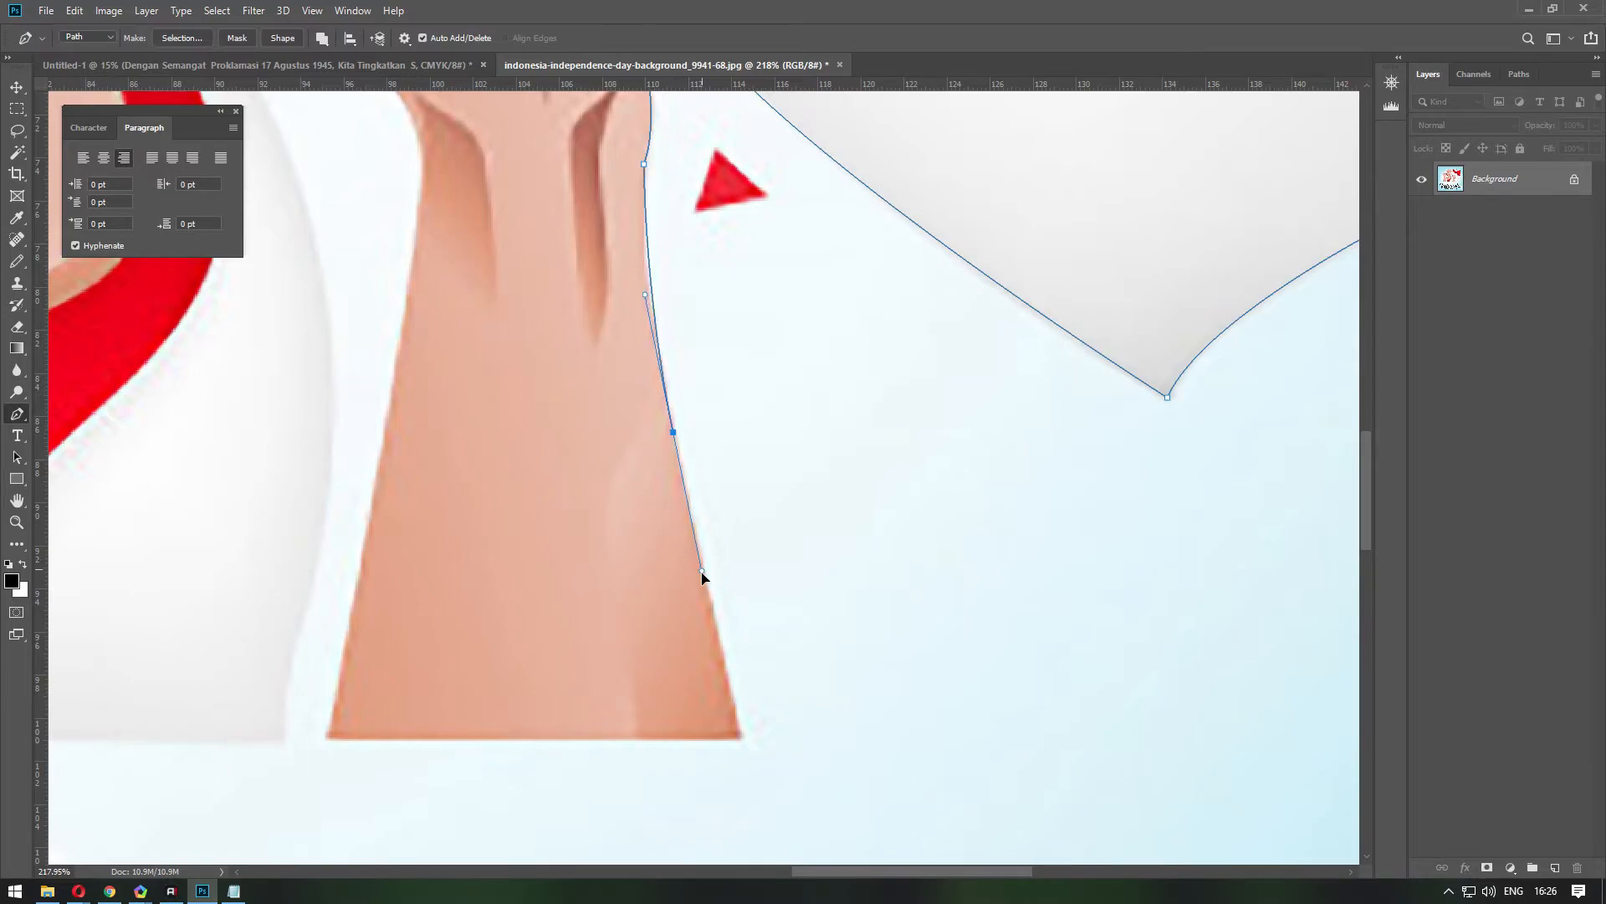
alt+click(673, 433)
click(745, 737)
click(330, 738)
Continue the path up the small arm's left edge and around the wrist to the side of the fist.
scroll(808, 711, down, 2)
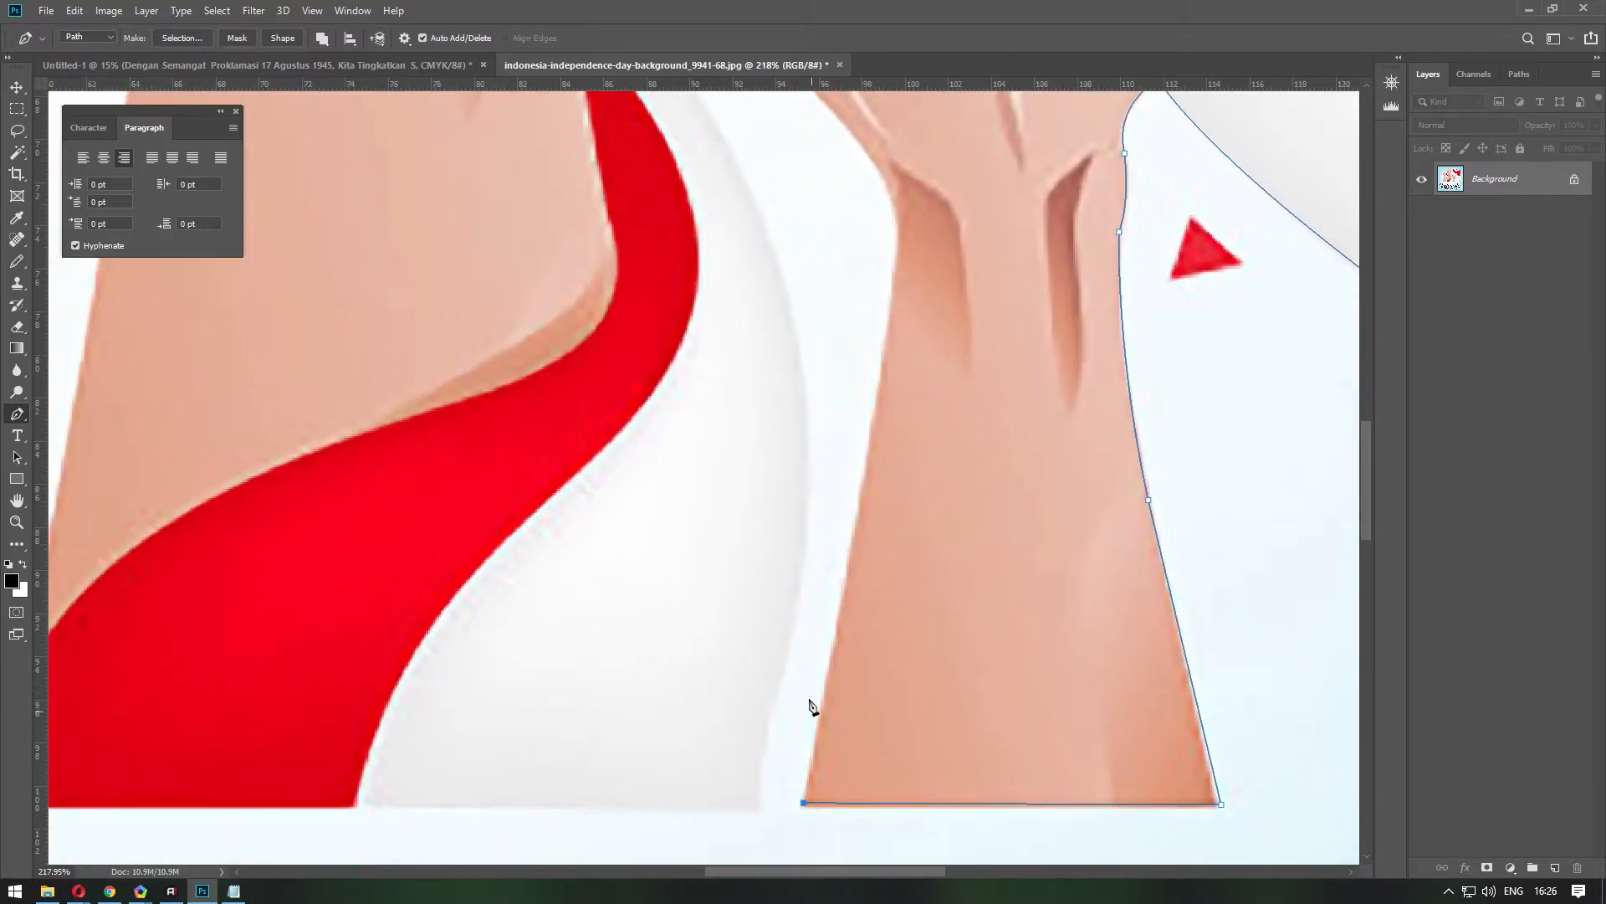
scroll(860, 590, down, 2)
scroll(806, 601, down, 2)
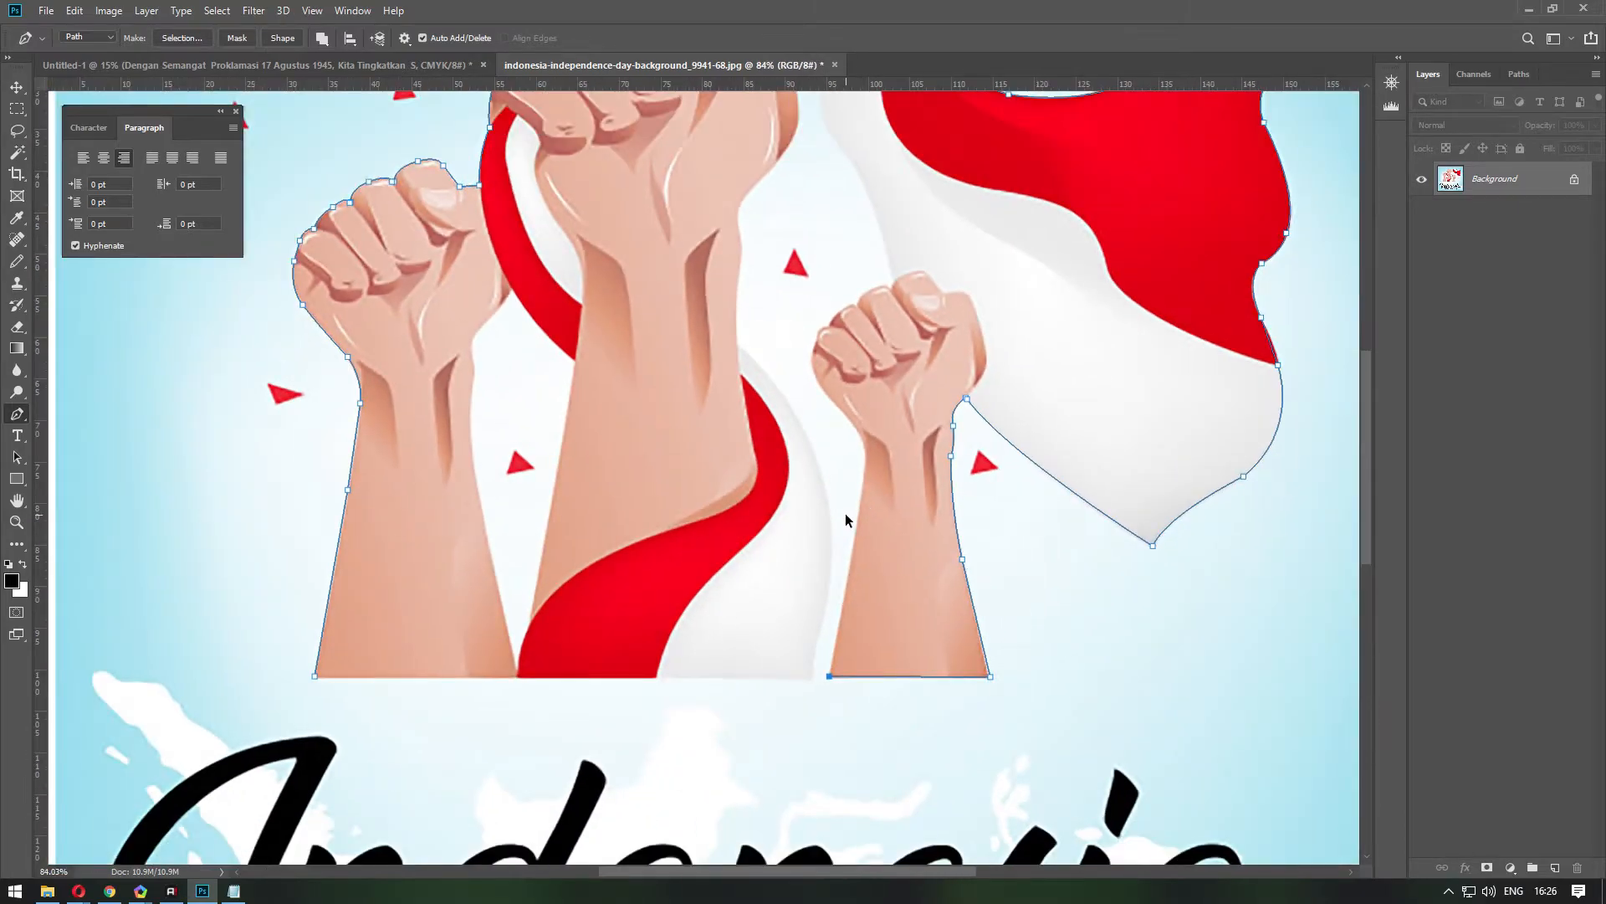
scroll(866, 452, up, 4)
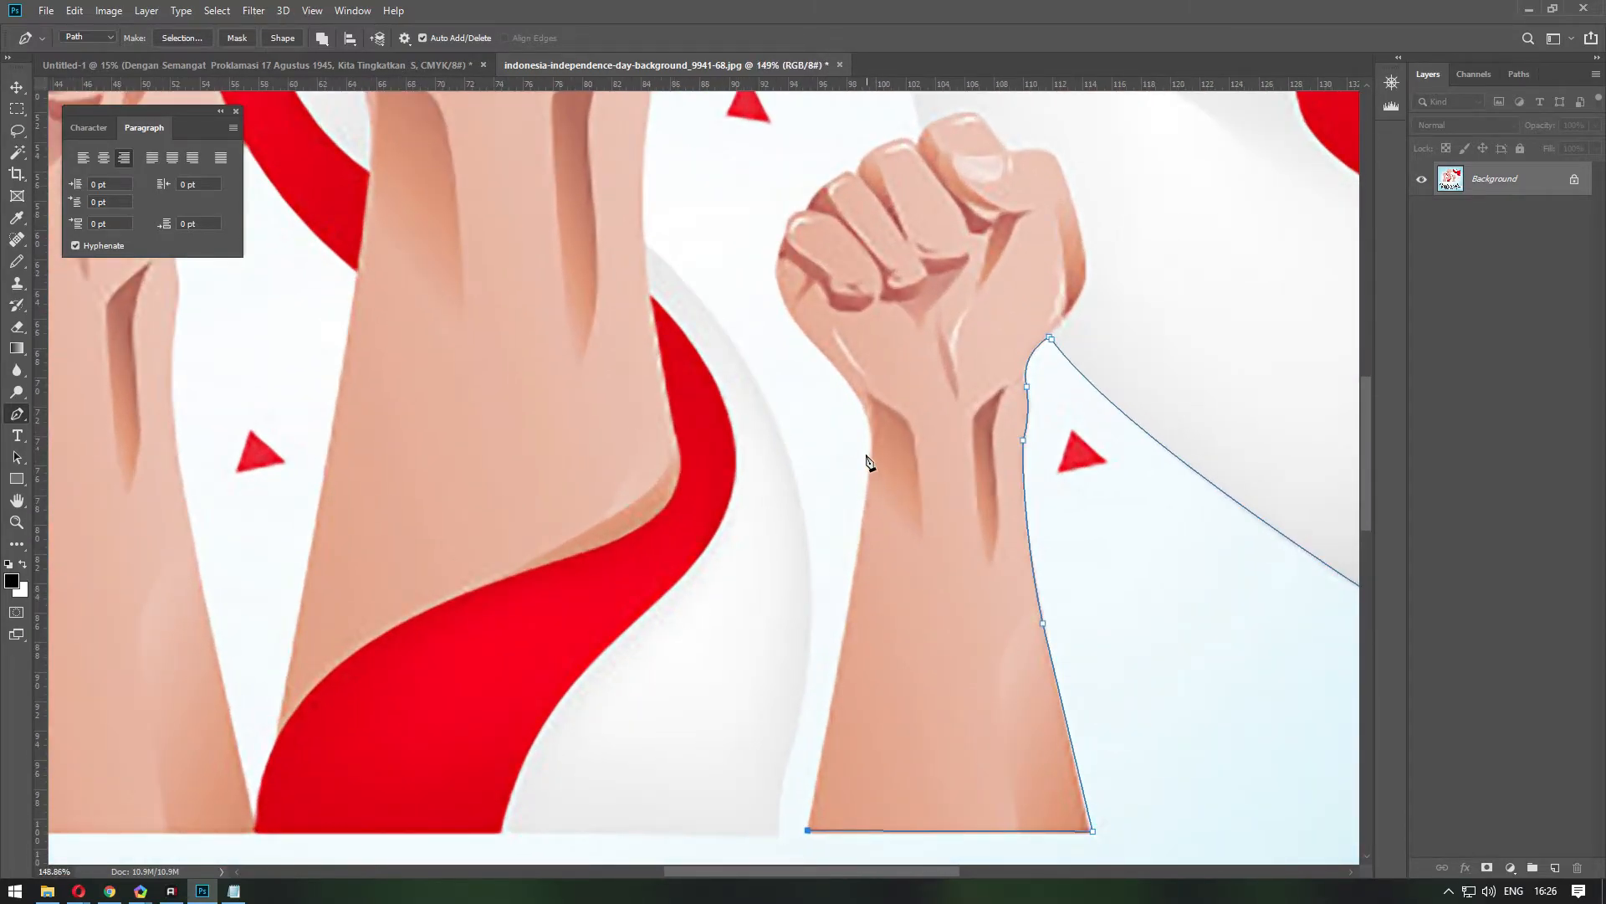
drag(871, 439, 781, 324)
scroll(841, 378, up, 2)
alt+click(834, 378)
scroll(797, 379, up, 1)
drag(797, 379, 746, 588)
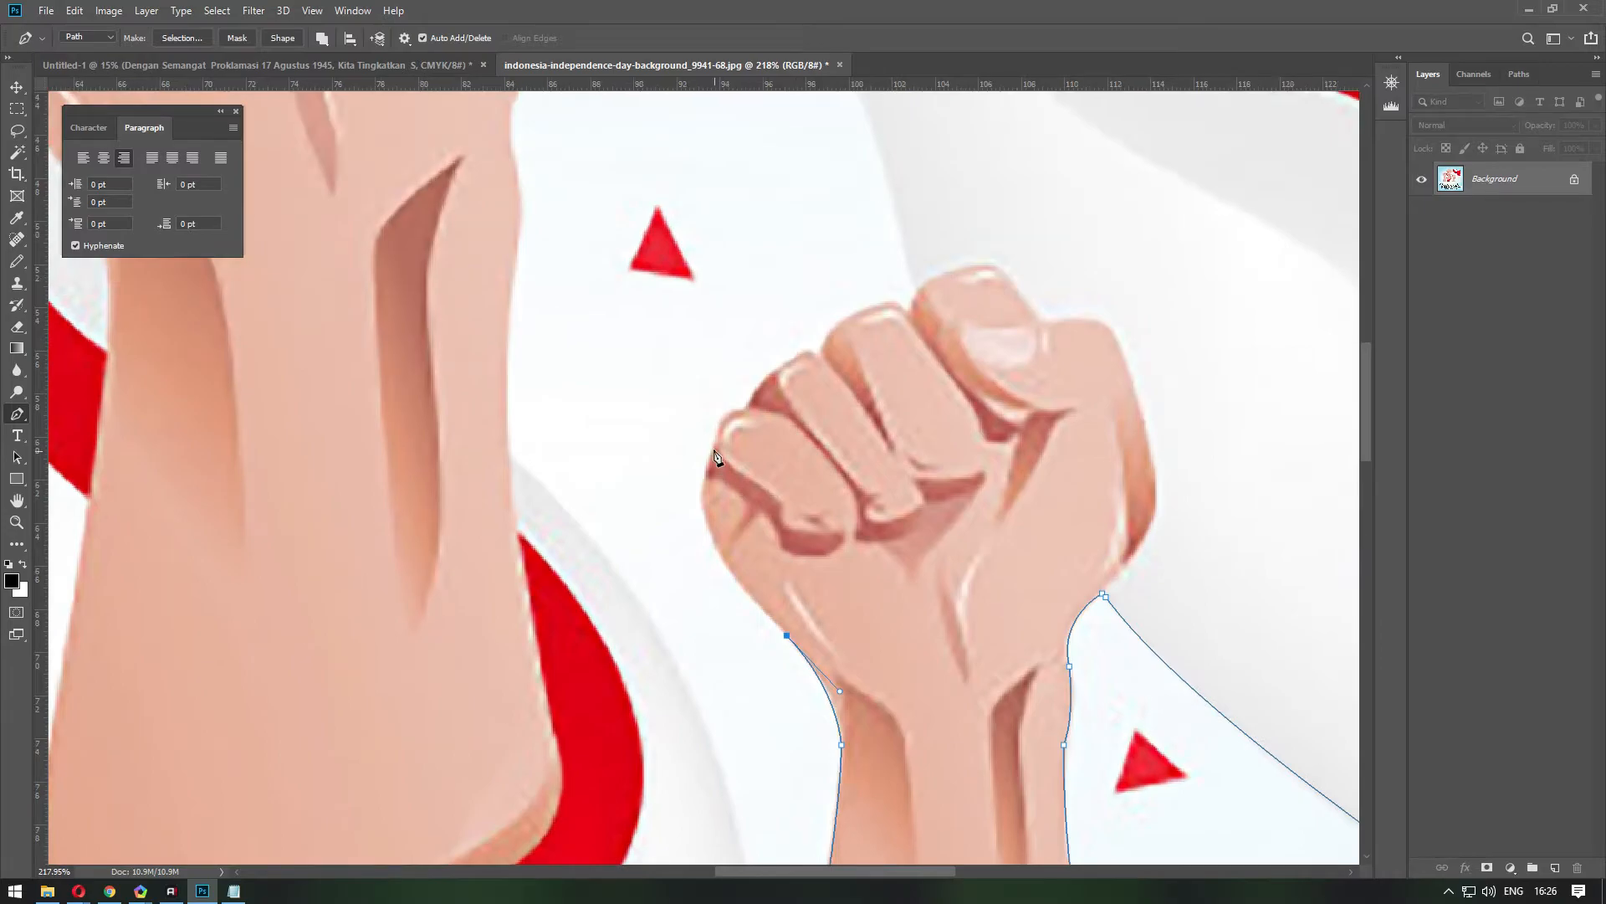
Outline the small fist's outer side and its finger knuckles up to where the thumb-side finger meets the flag.
drag(707, 475, 777, 416)
alt+click(708, 476)
key(ctrl+z)
click(716, 444)
click(752, 415)
drag(808, 351, 918, 334)
alt+click(810, 351)
click(823, 356)
scroll(908, 308, up, 3)
alt+click(827, 311)
alt+click(909, 315)
drag(924, 271, 933, 261)
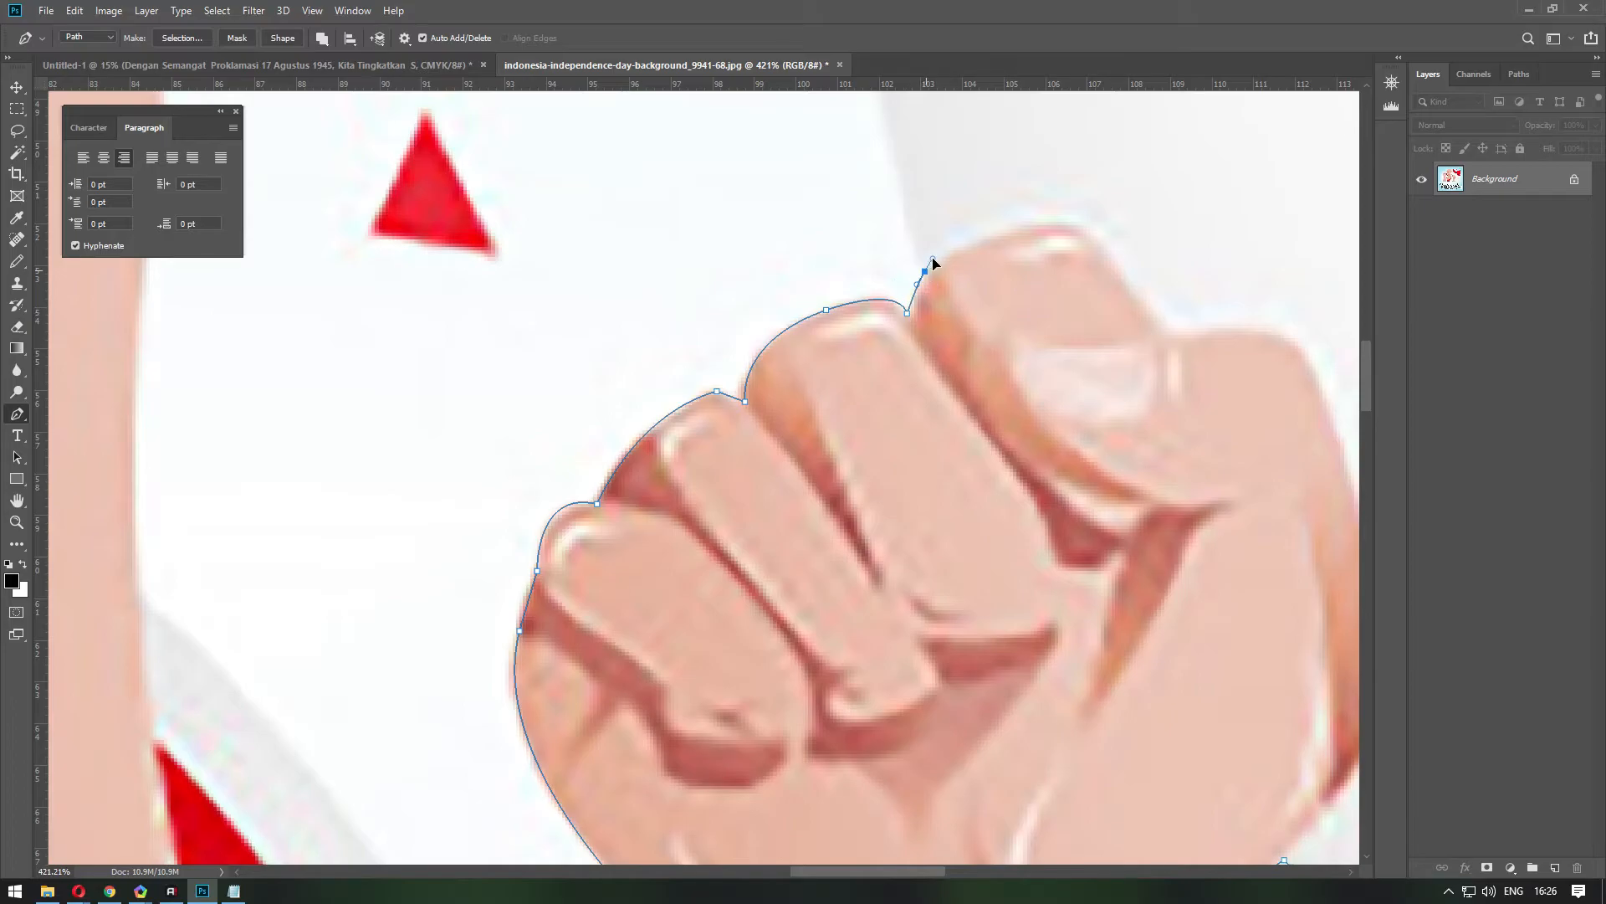
Trace the flag's inner white edge upward from the small fist to its first bend.
scroll(886, 527, down, 8)
scroll(902, 409, up, 3)
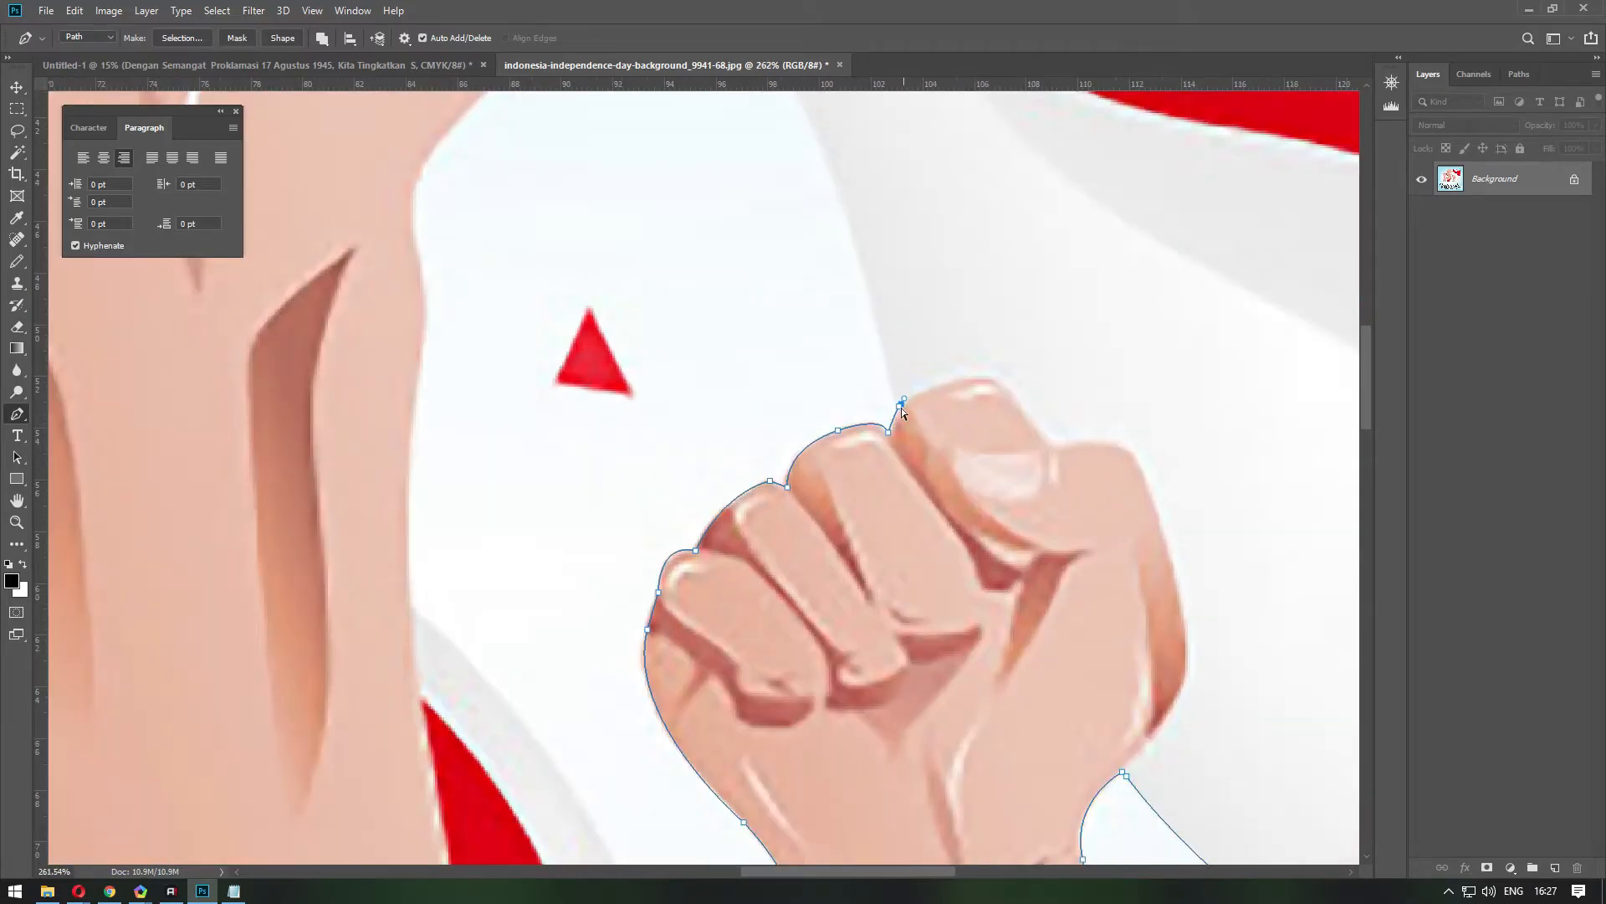
drag(824, 151, 933, 439)
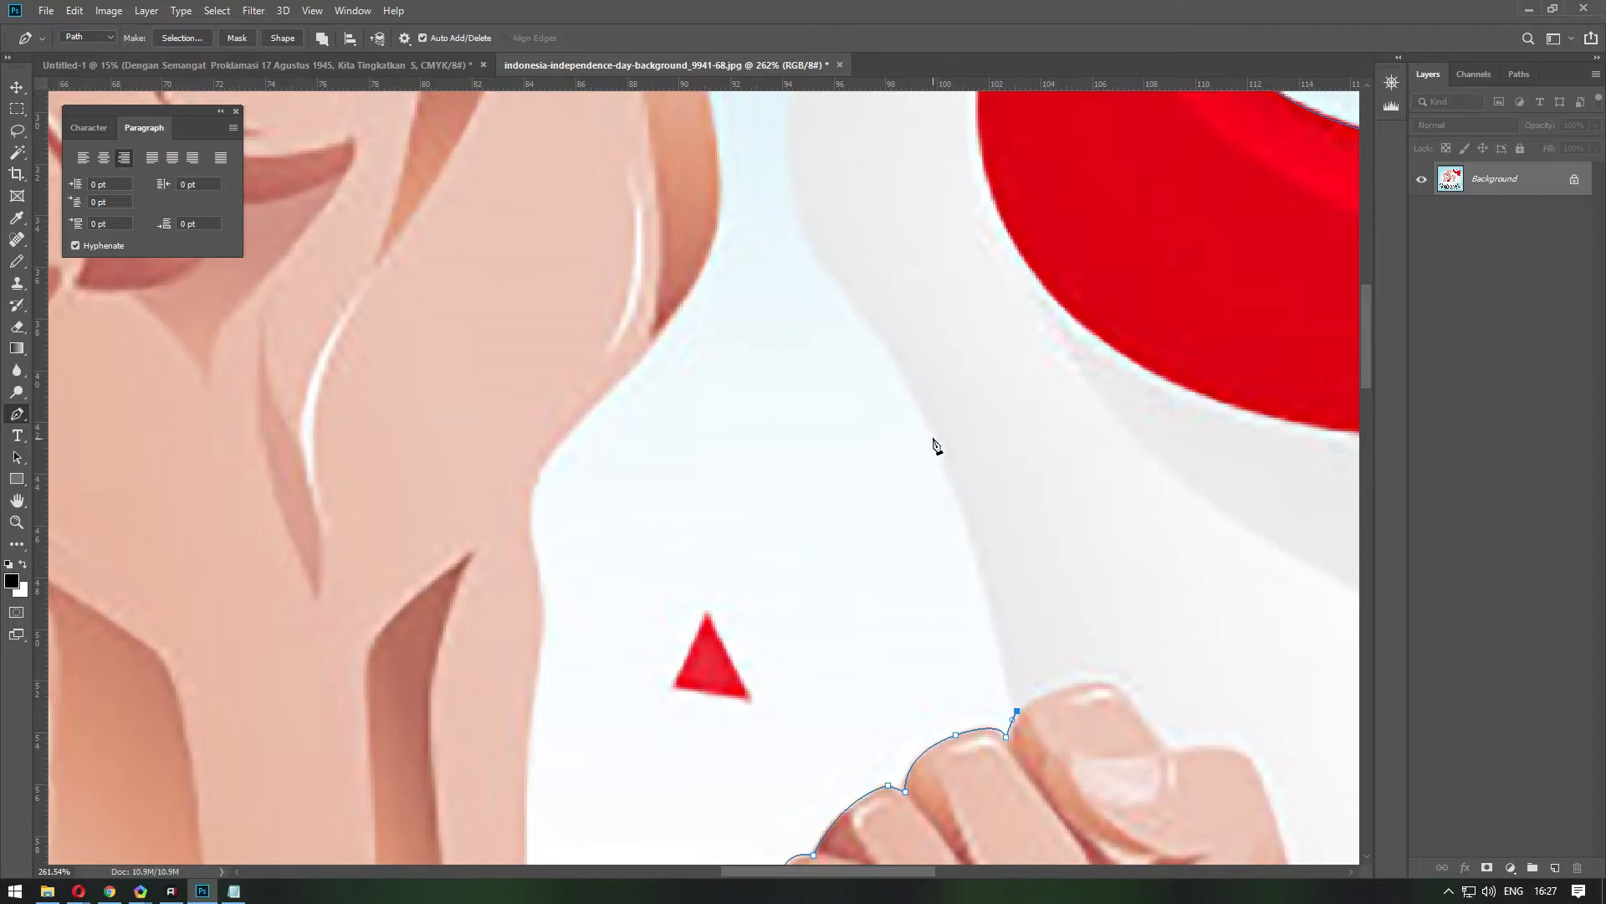
click(932, 437)
key(ctrl+z)
click(994, 626)
drag(842, 289, 719, 151)
alt+click(843, 289)
Continue the path around the flag's inner white curve until it meets the middle fist.
drag(817, 236, 536, 368)
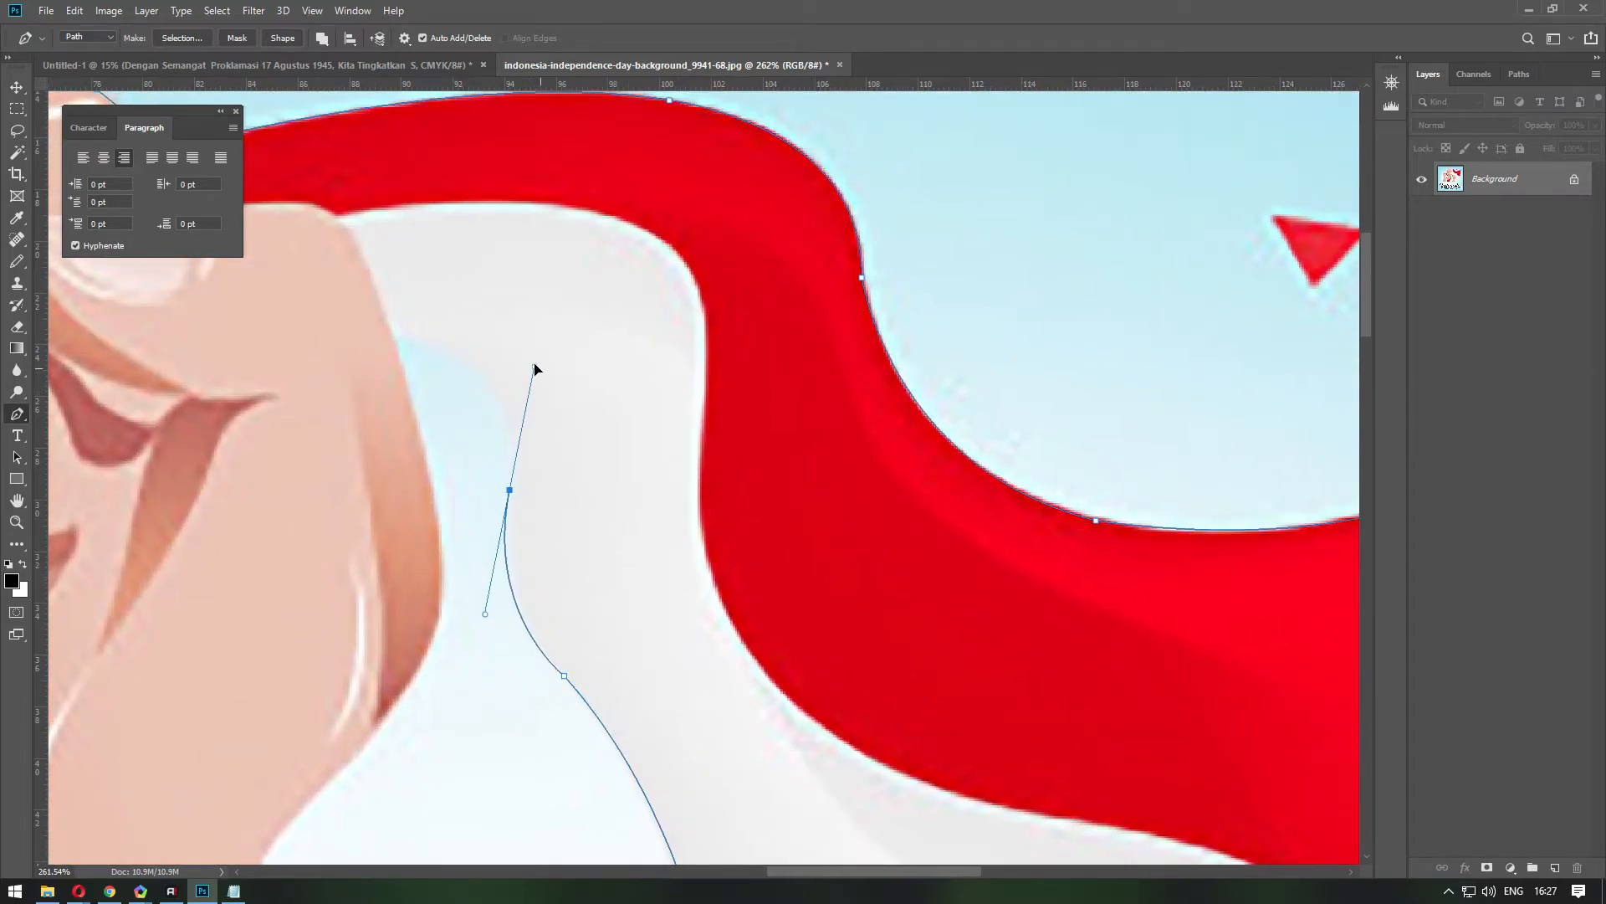
alt+click(509, 491)
drag(523, 423, 845, 447)
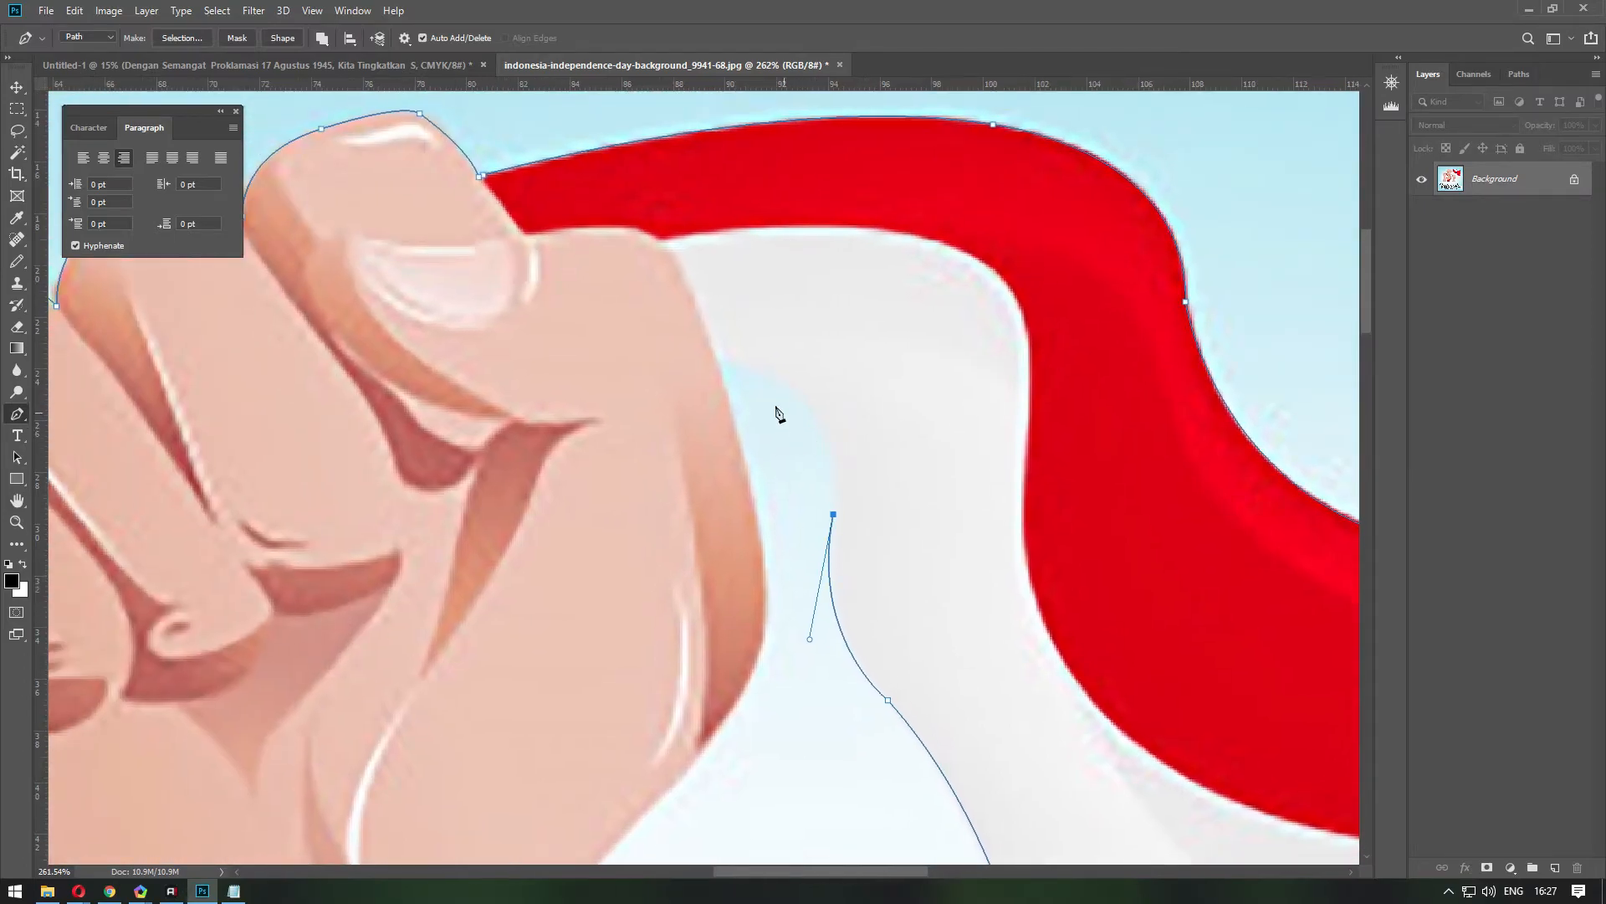
scroll(733, 396, up, 2)
drag(718, 359, 559, 351)
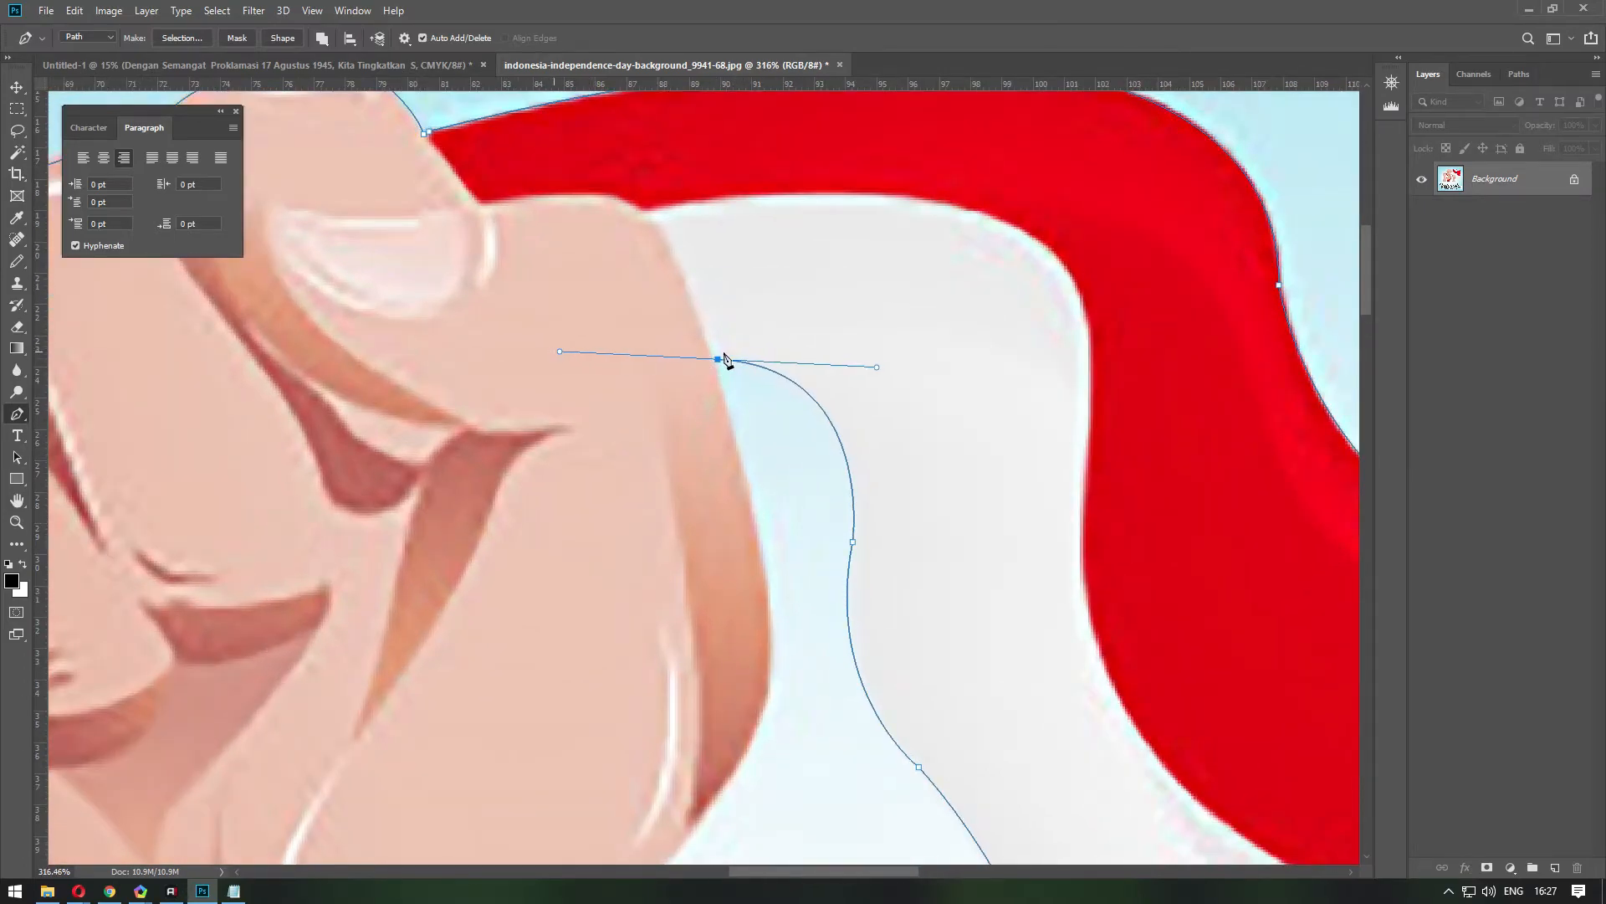
alt+click(718, 360)
Trace the middle fist's right side, wrist and forearm down to where the white ribbon emerges.
drag(725, 419, 782, 173)
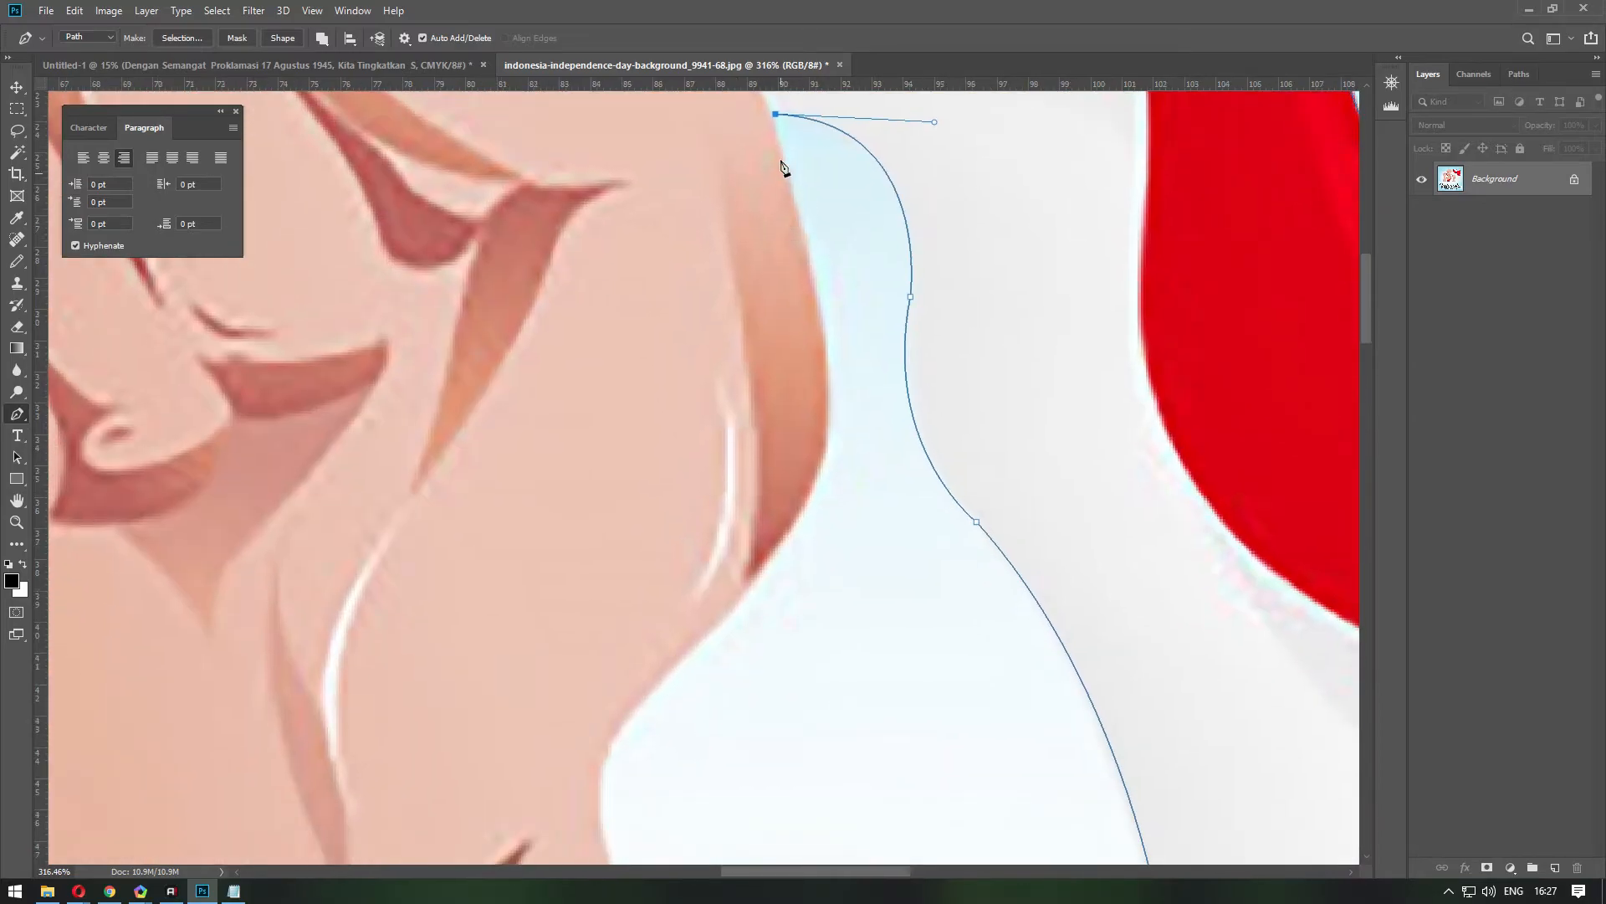
alt+click(774, 116)
drag(804, 506, 966, 273)
alt+click(806, 508)
drag(873, 332, 817, 378)
alt+click(875, 333)
drag(809, 532, 846, 340)
alt+click(810, 535)
drag(818, 399, 792, 485)
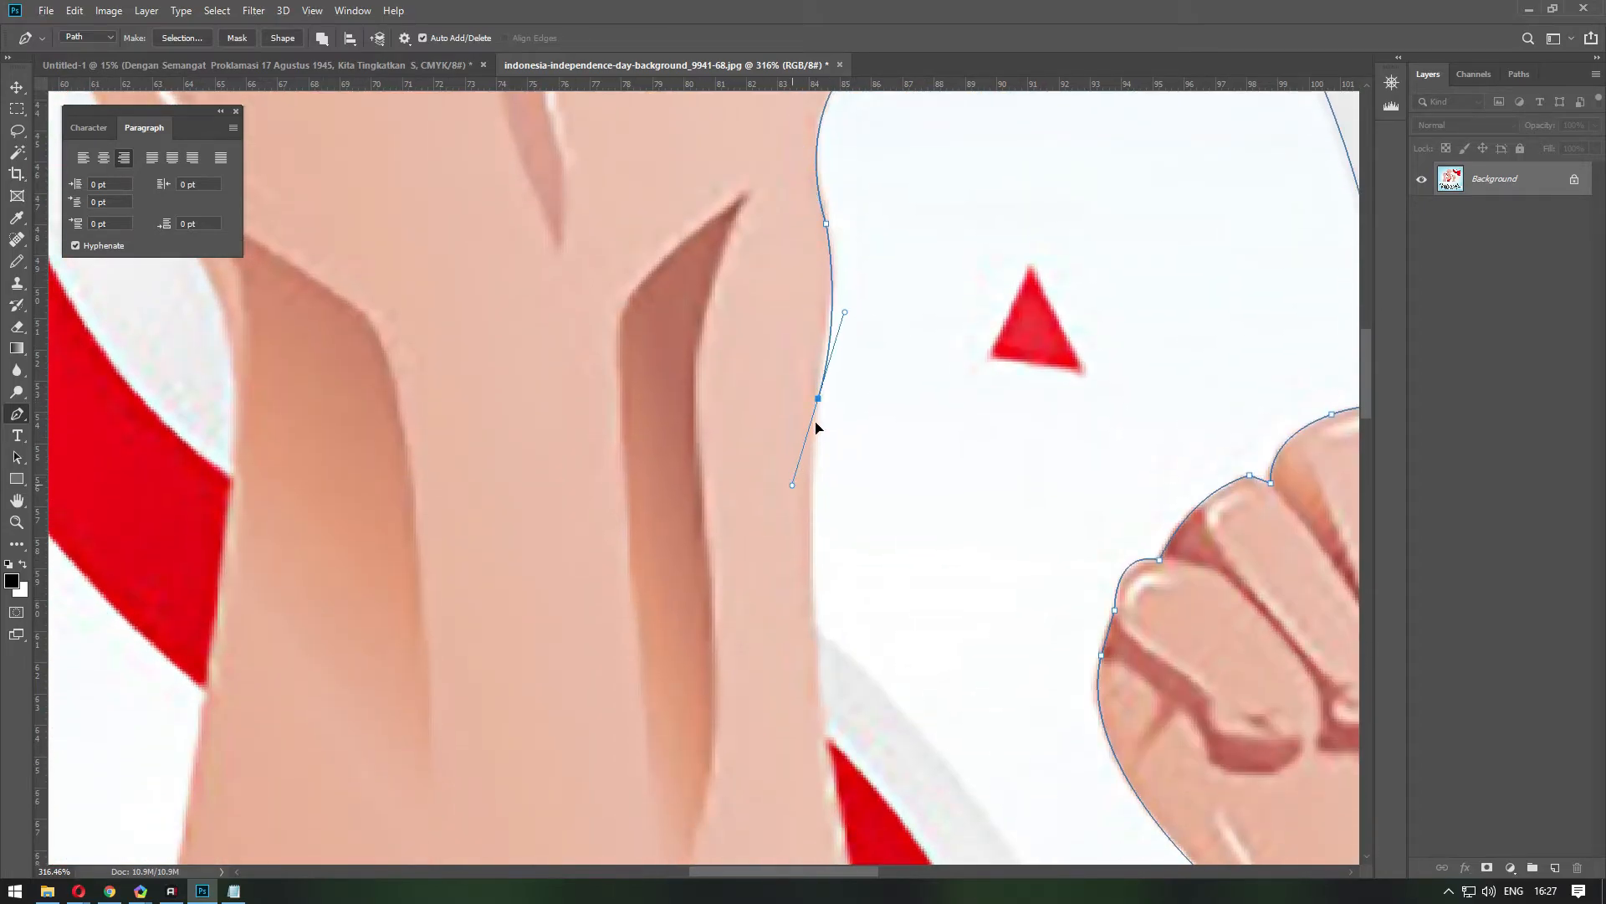
click(817, 641)
Outline the white ribbon's outer edge down to its base, then across the bottom to the left arm's corner.
scroll(800, 426, down, 5)
scroll(846, 569, up, 5)
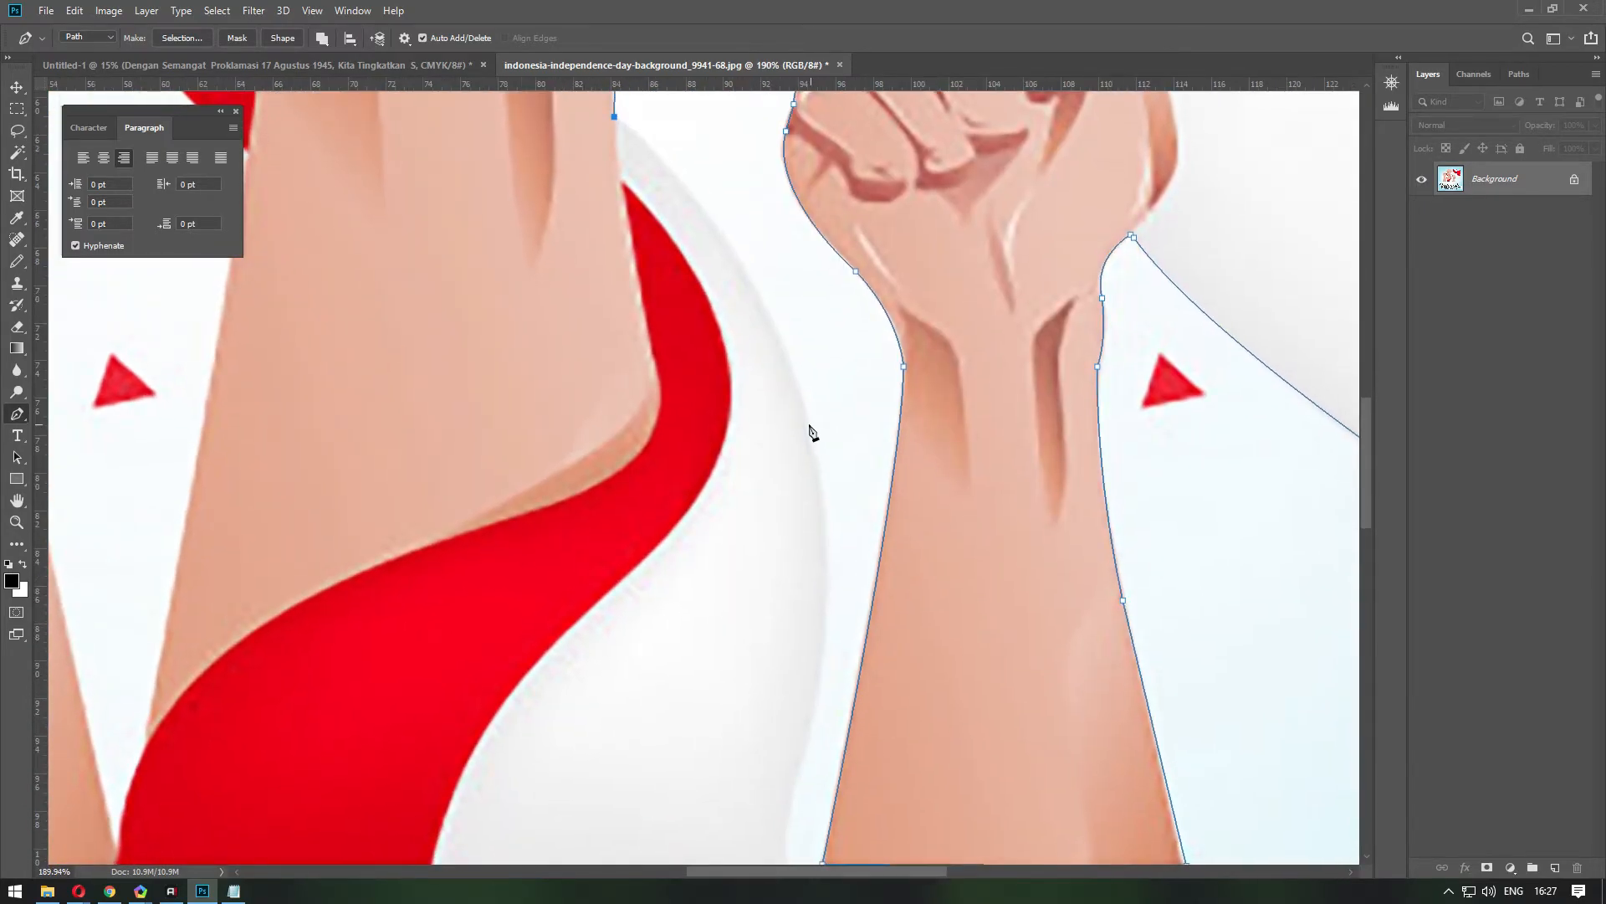
drag(809, 424, 854, 611)
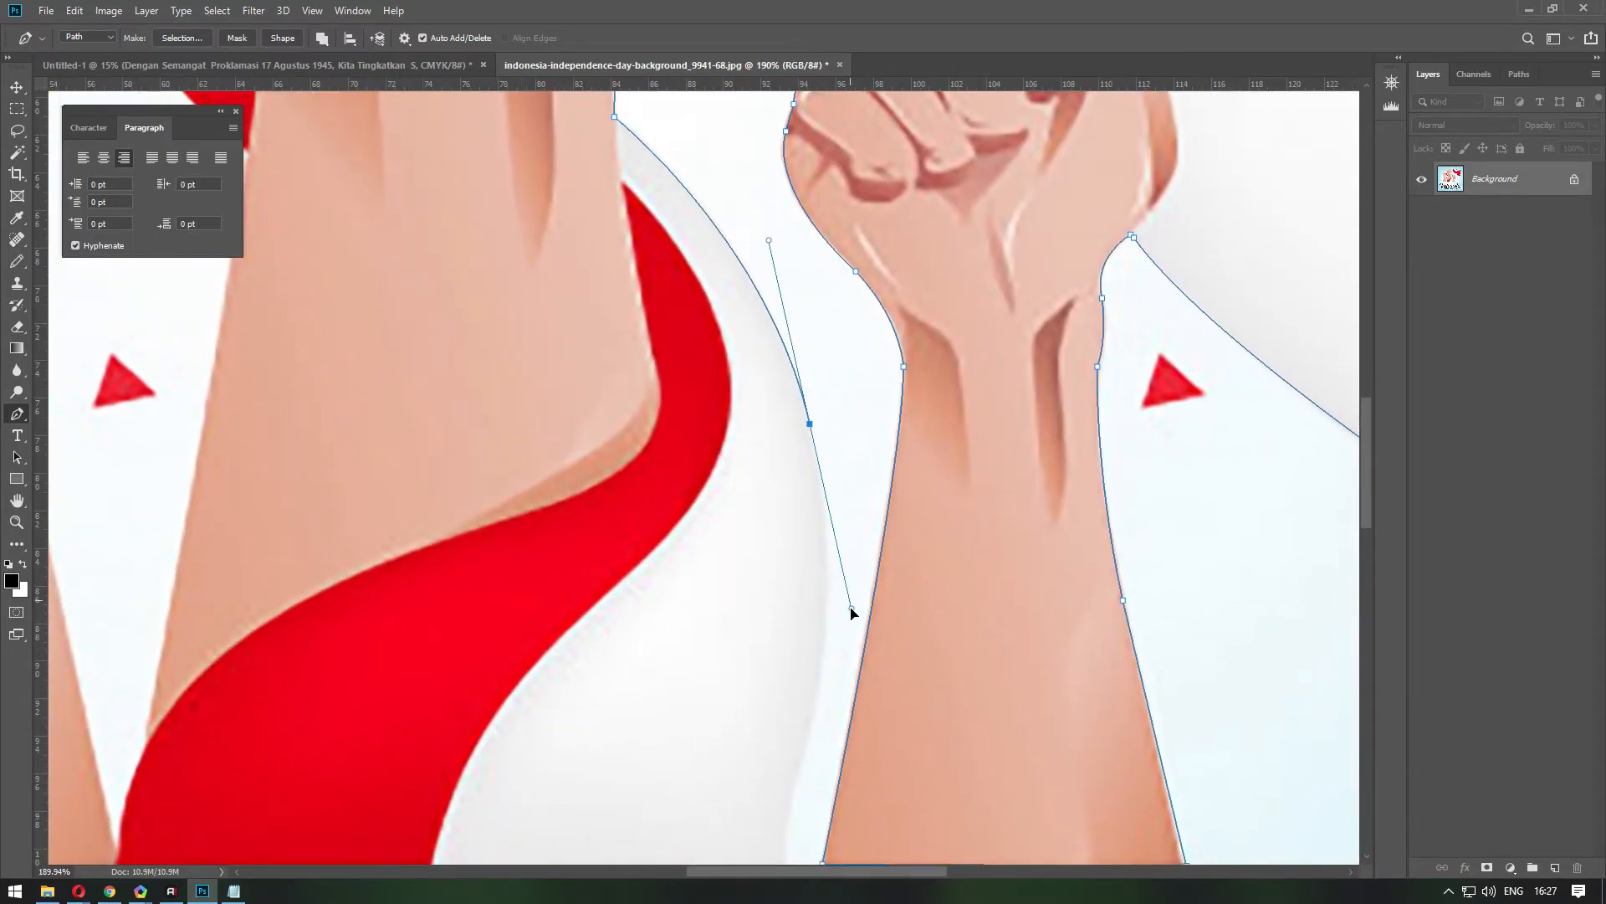
scroll(812, 433, down, 4)
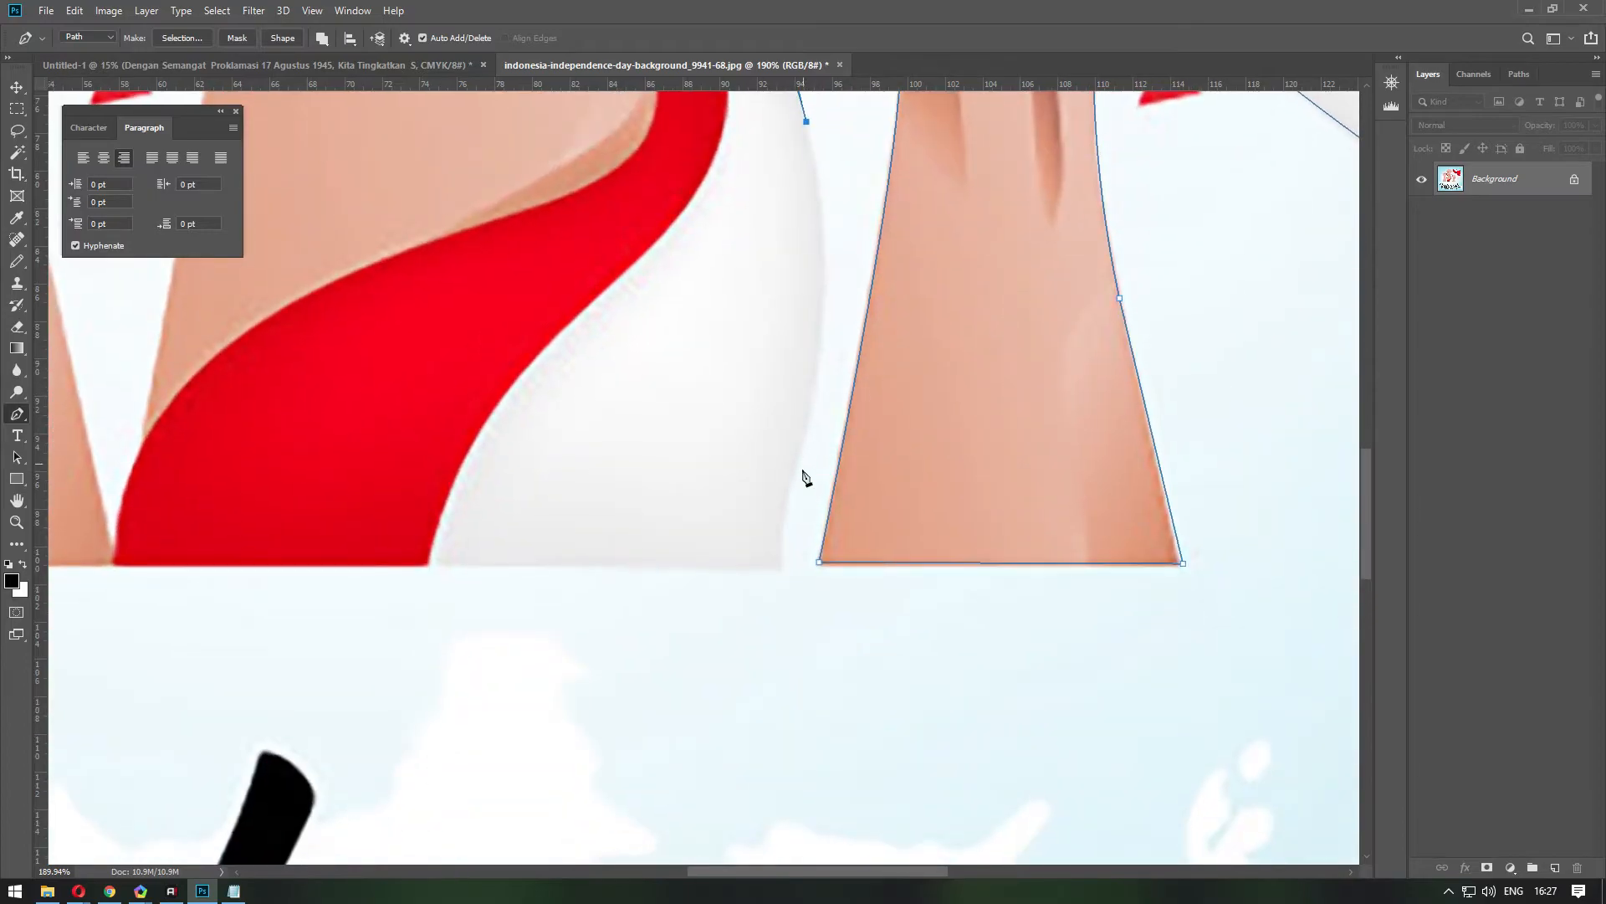
drag(789, 492, 741, 679)
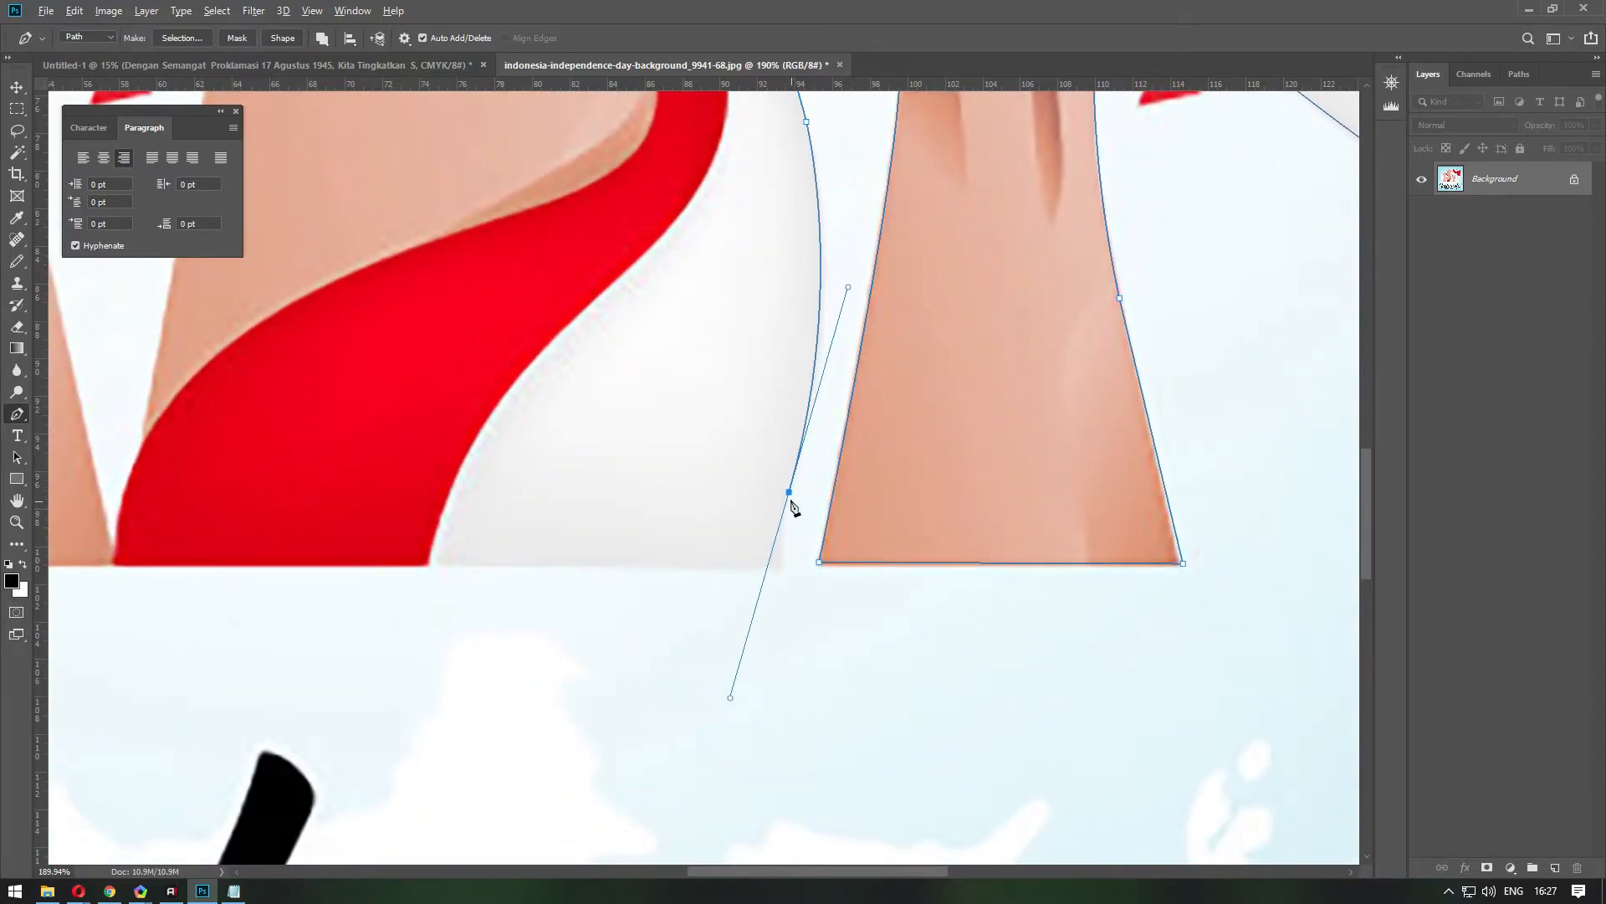
drag(781, 570, 780, 590)
alt+click(781, 571)
scroll(1059, 500, down, 4)
scroll(510, 532, up, 4)
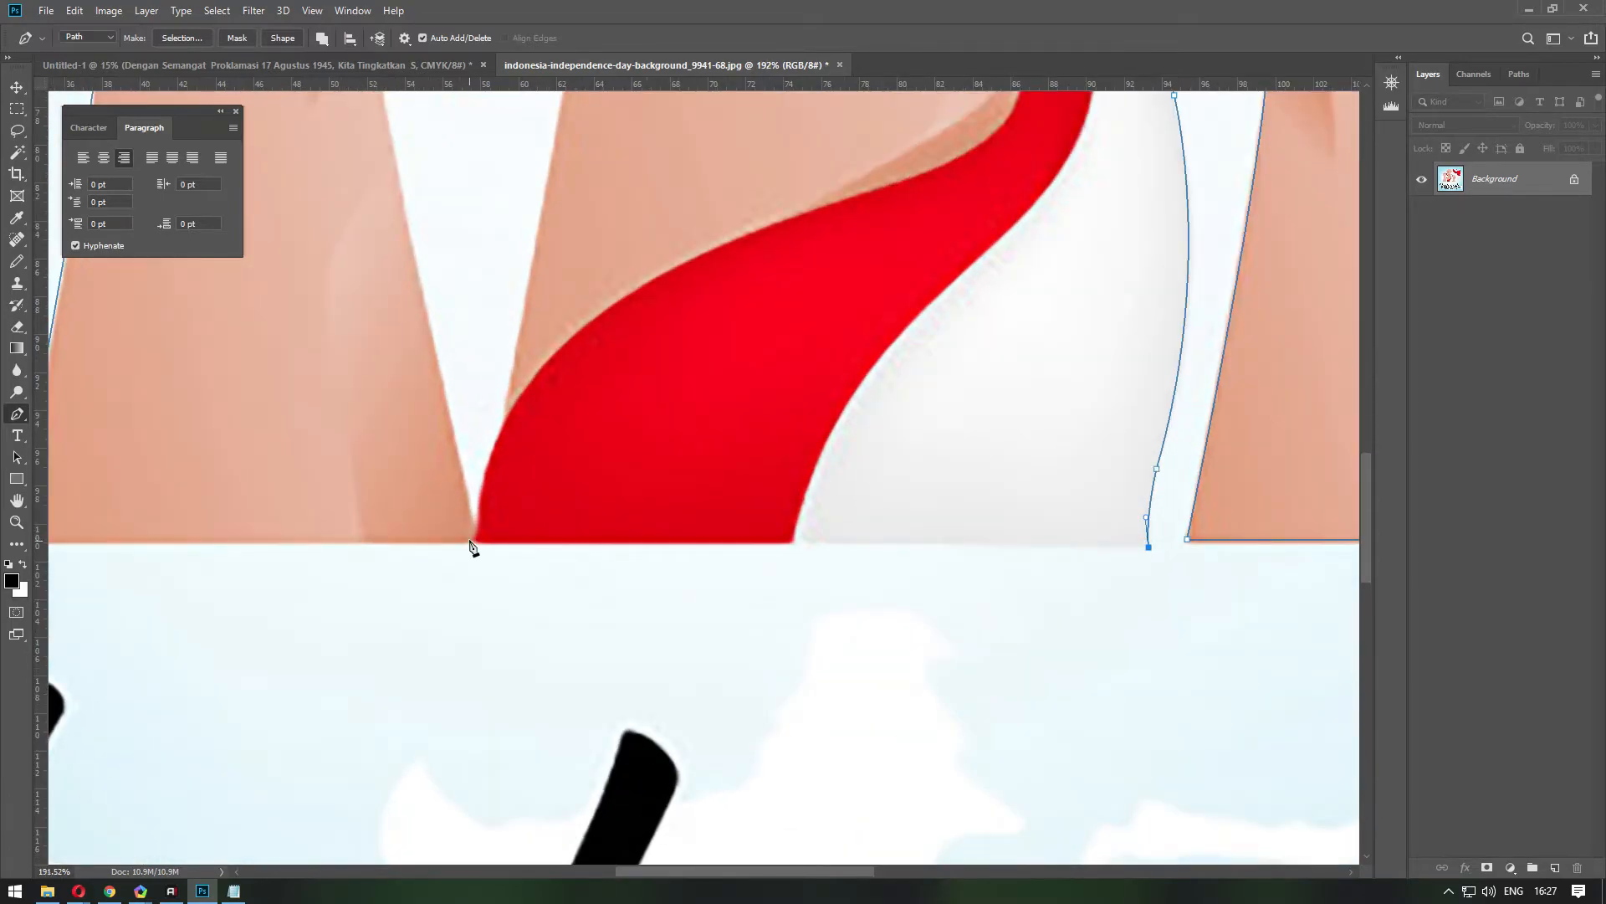
click(471, 544)
Trace up the red ribbon's lower-left curve and the middle forearm's left edge to the upper red ribbon.
scroll(527, 445, down, 2)
scroll(828, 650, down, 2)
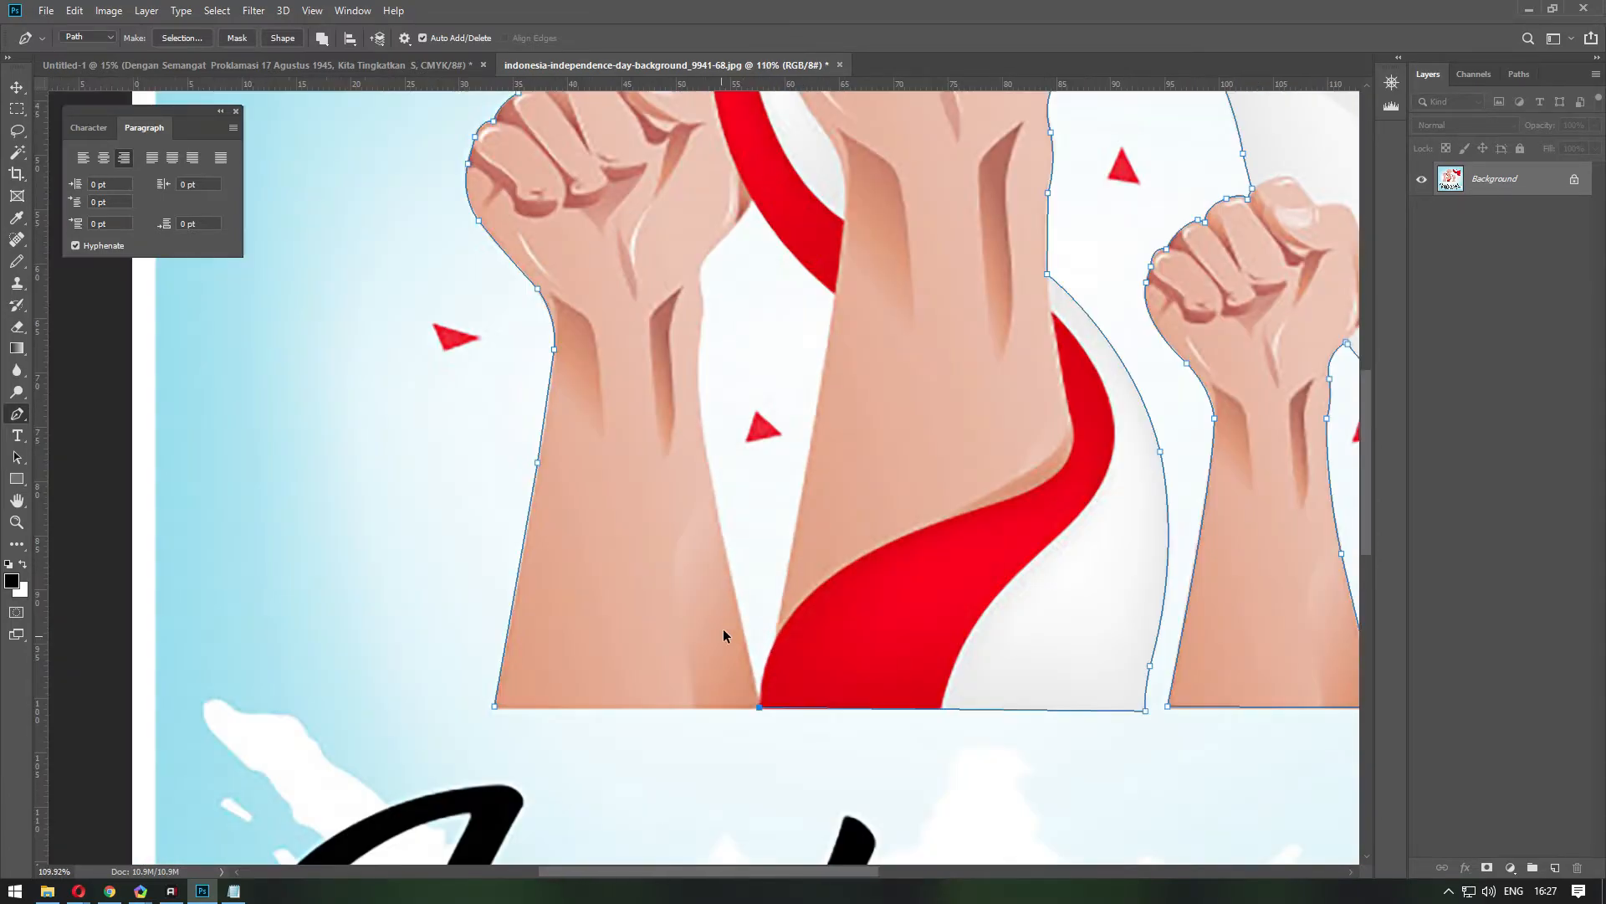
scroll(800, 584, down, 3)
scroll(758, 620, up, 5)
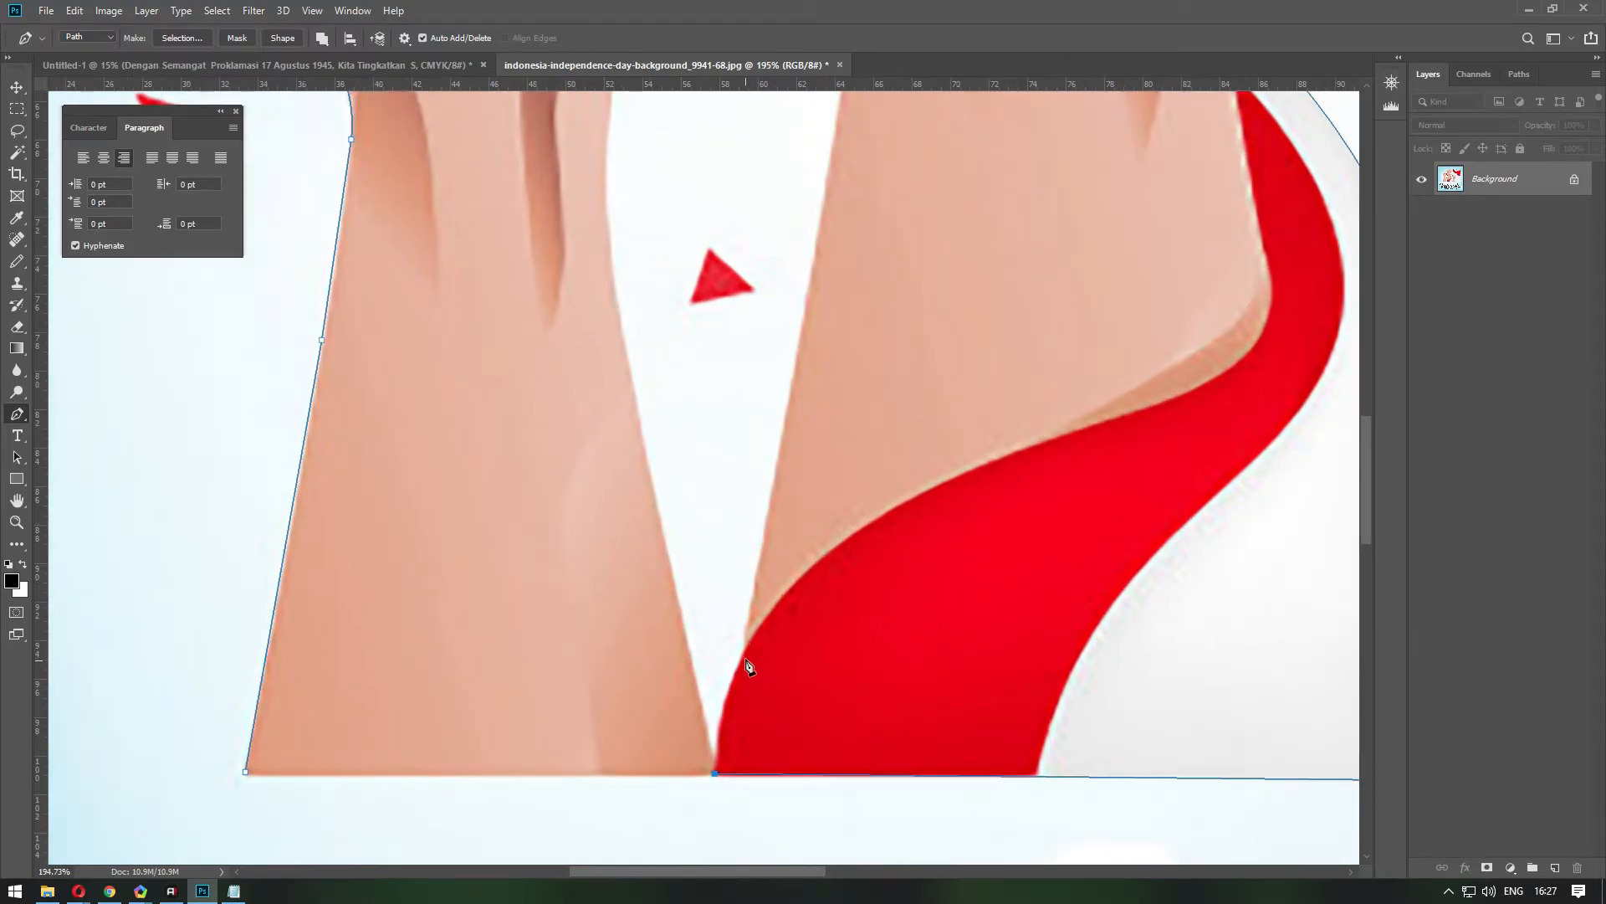
drag(746, 647, 773, 592)
click(839, 135)
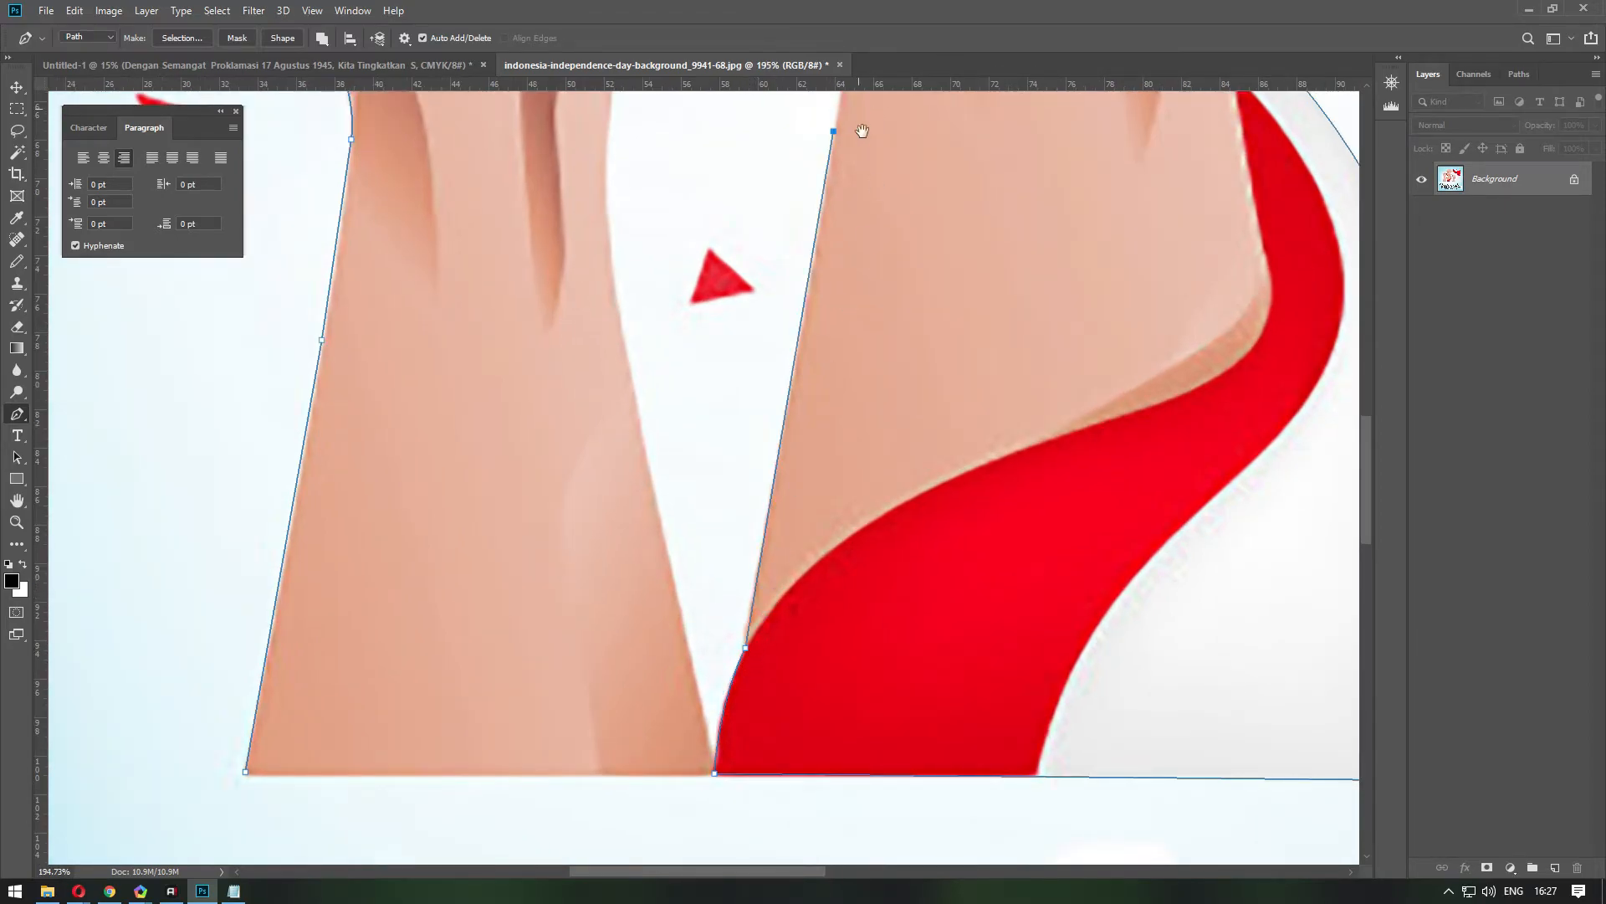
drag(850, 114, 771, 664)
click(765, 635)
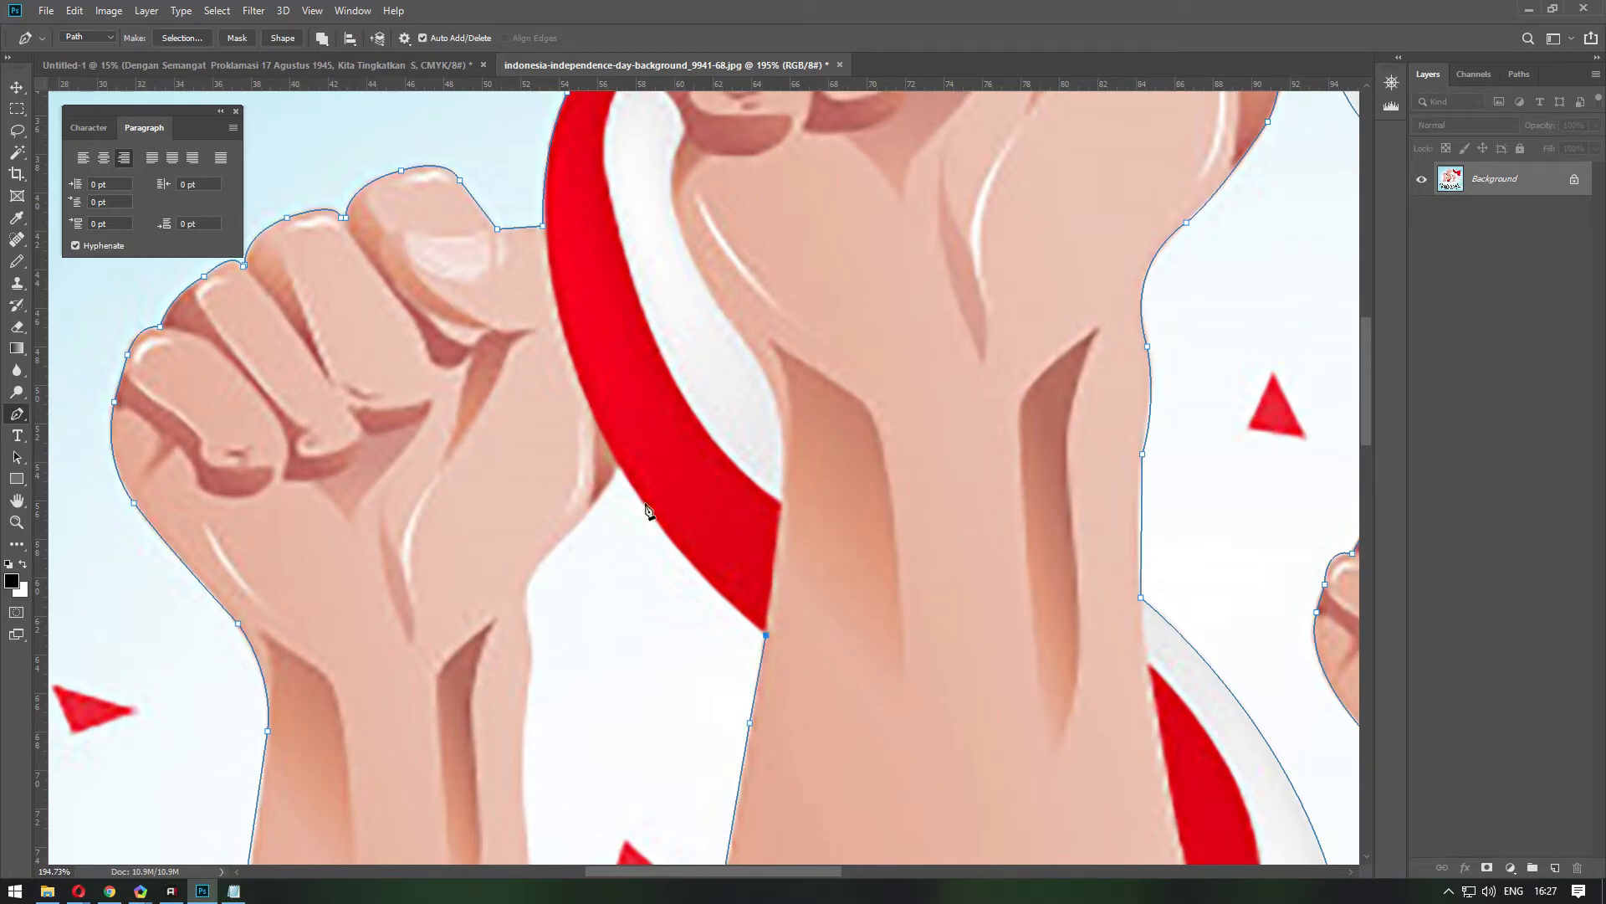
Trace the upper ribbon's lower edge to the left fist and follow that arm's right side down to its base.
drag(619, 467, 538, 352)
drag(560, 542, 542, 695)
alt+click(527, 631)
drag(633, 548, 832, 160)
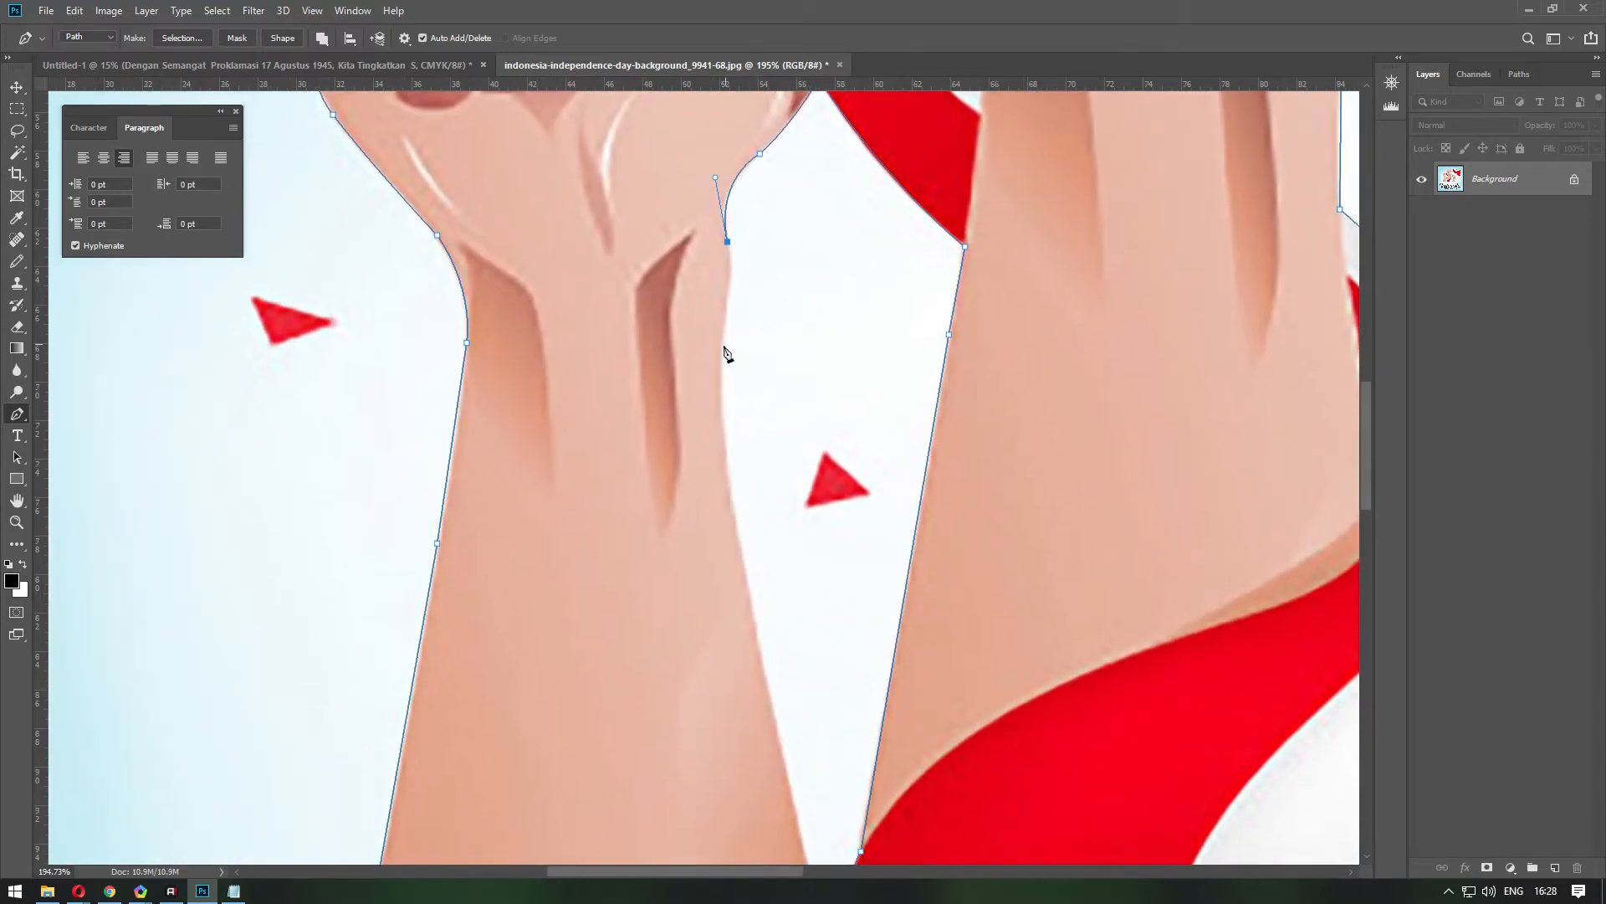
drag(720, 335, 705, 391)
drag(733, 547, 720, 371)
drag(750, 500, 802, 718)
alt+click(750, 500)
click(812, 791)
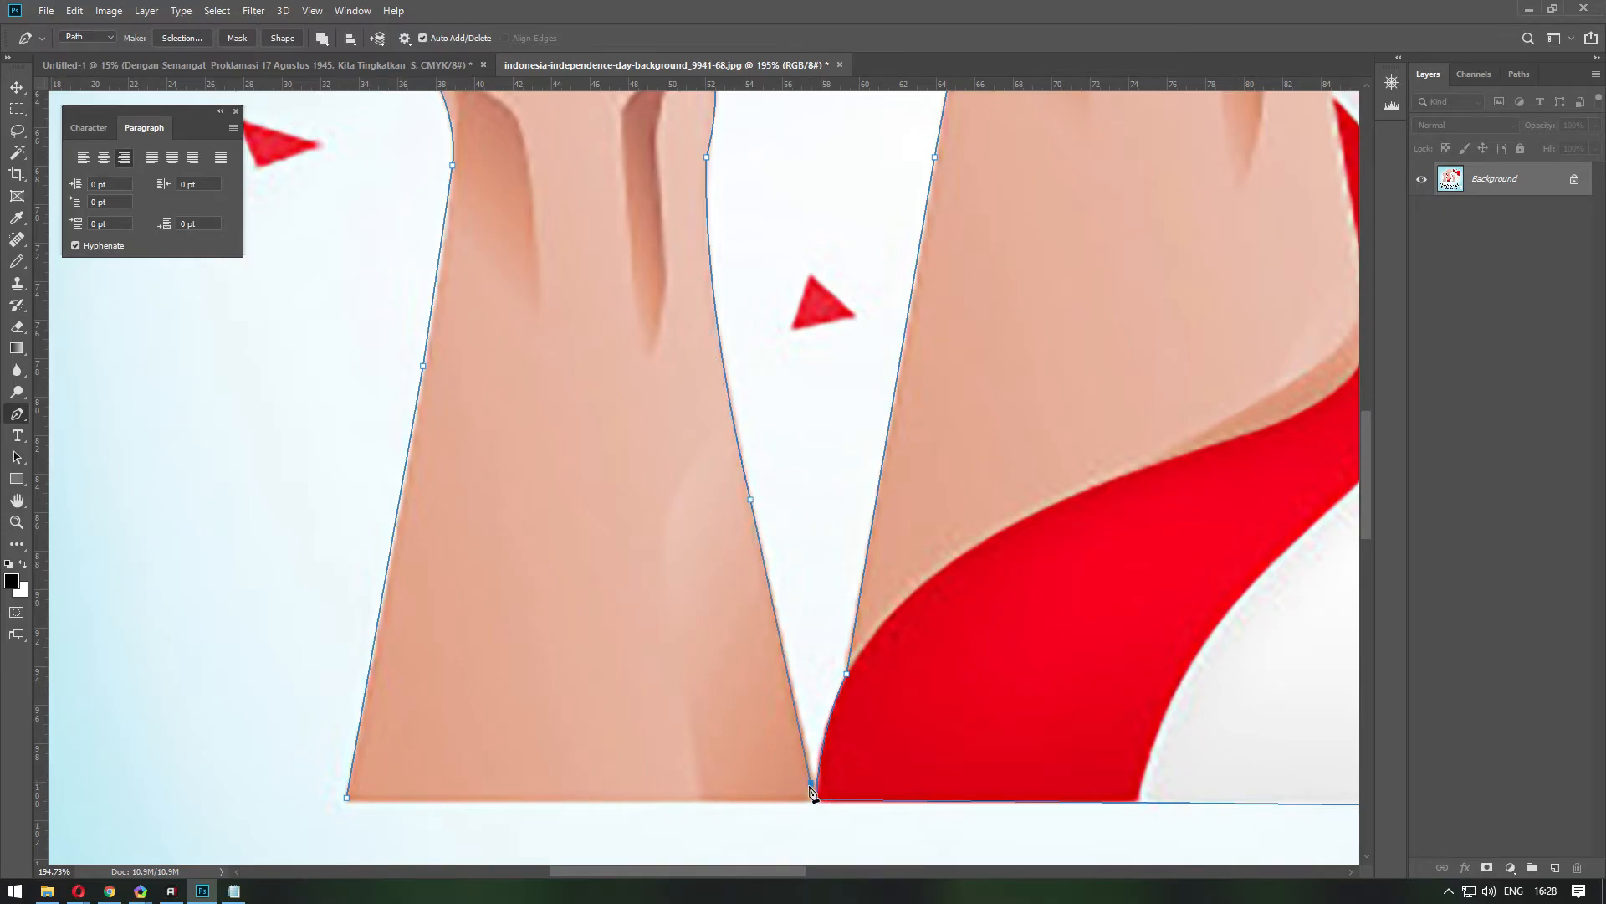
Close the path at the left arm's bottom-left corner and convert it to a new anti-aliased selection with feather radius 0.
click(343, 802)
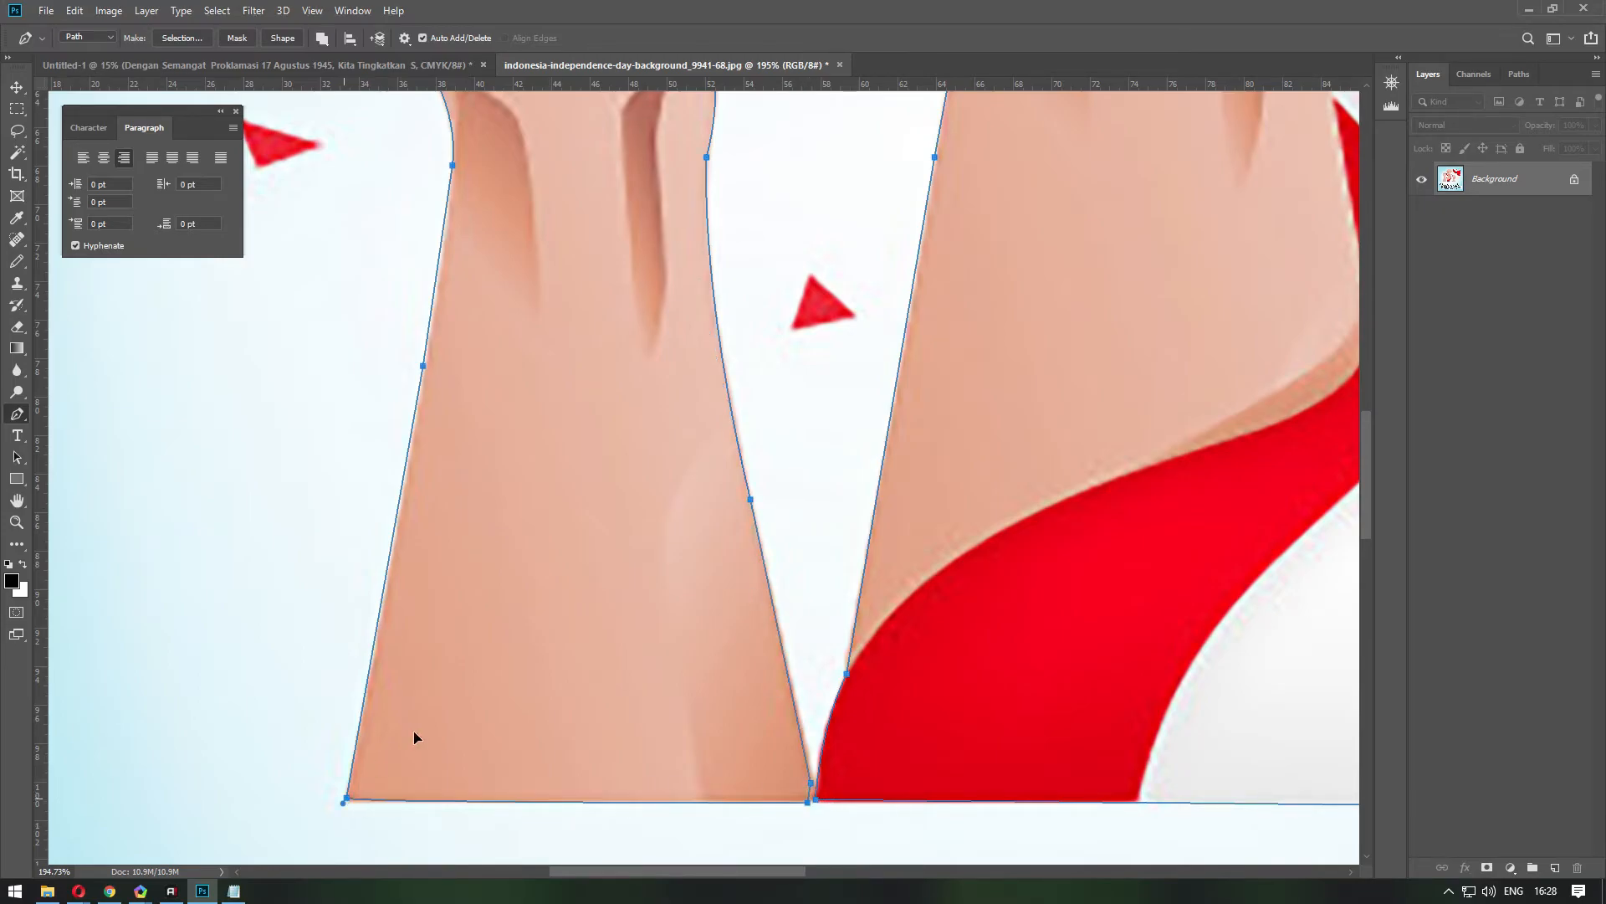
right_click(514, 694)
click(636, 368)
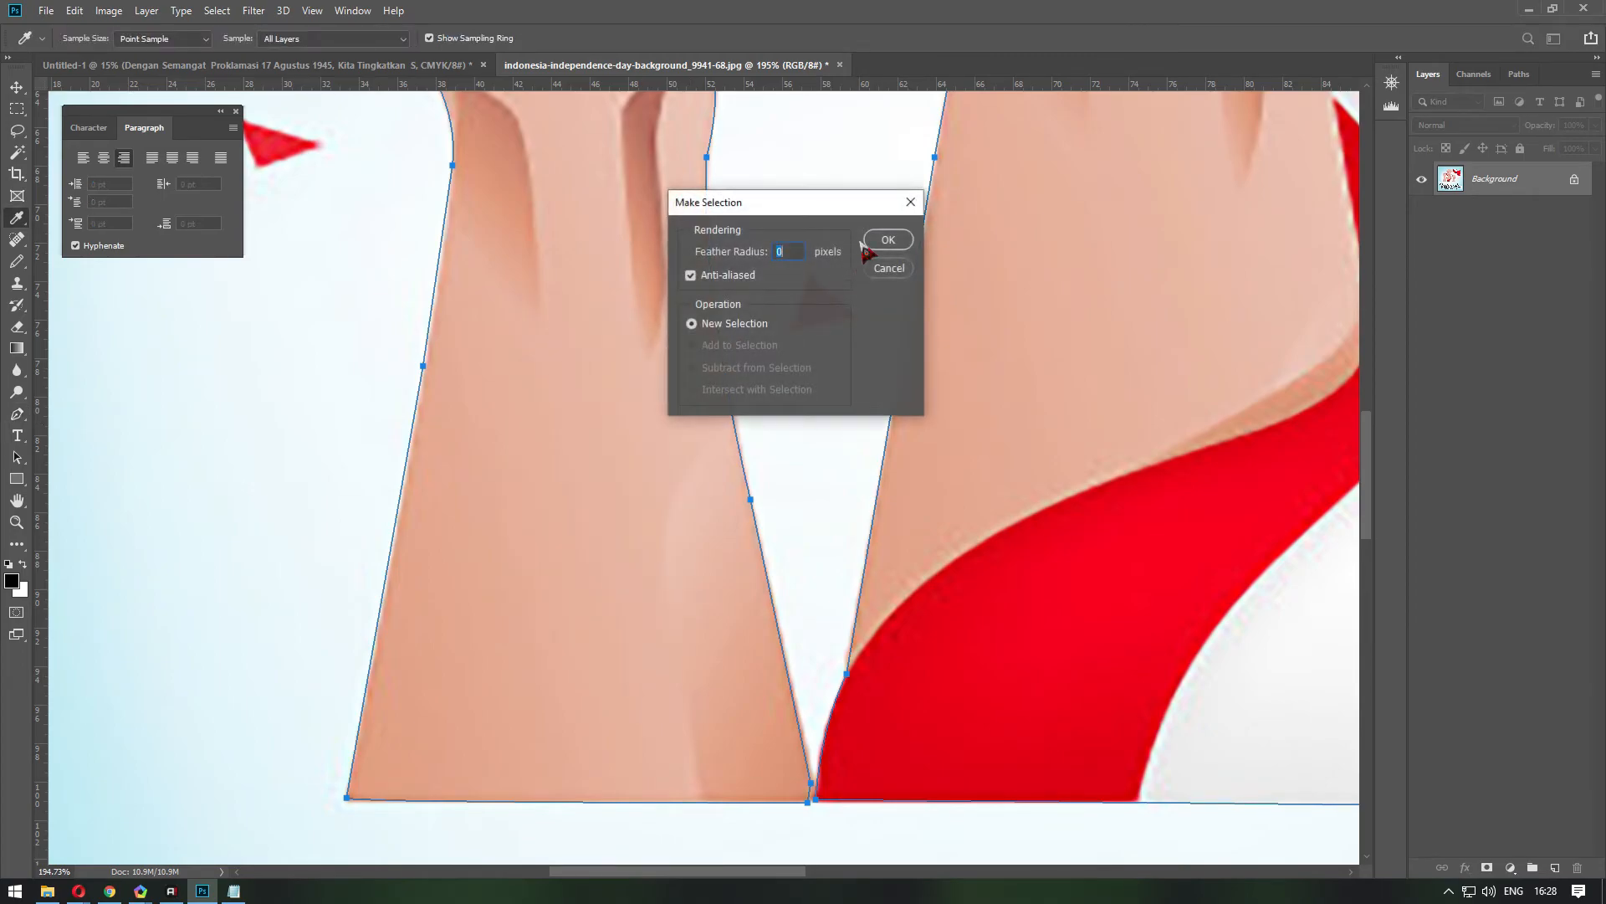
click(888, 236)
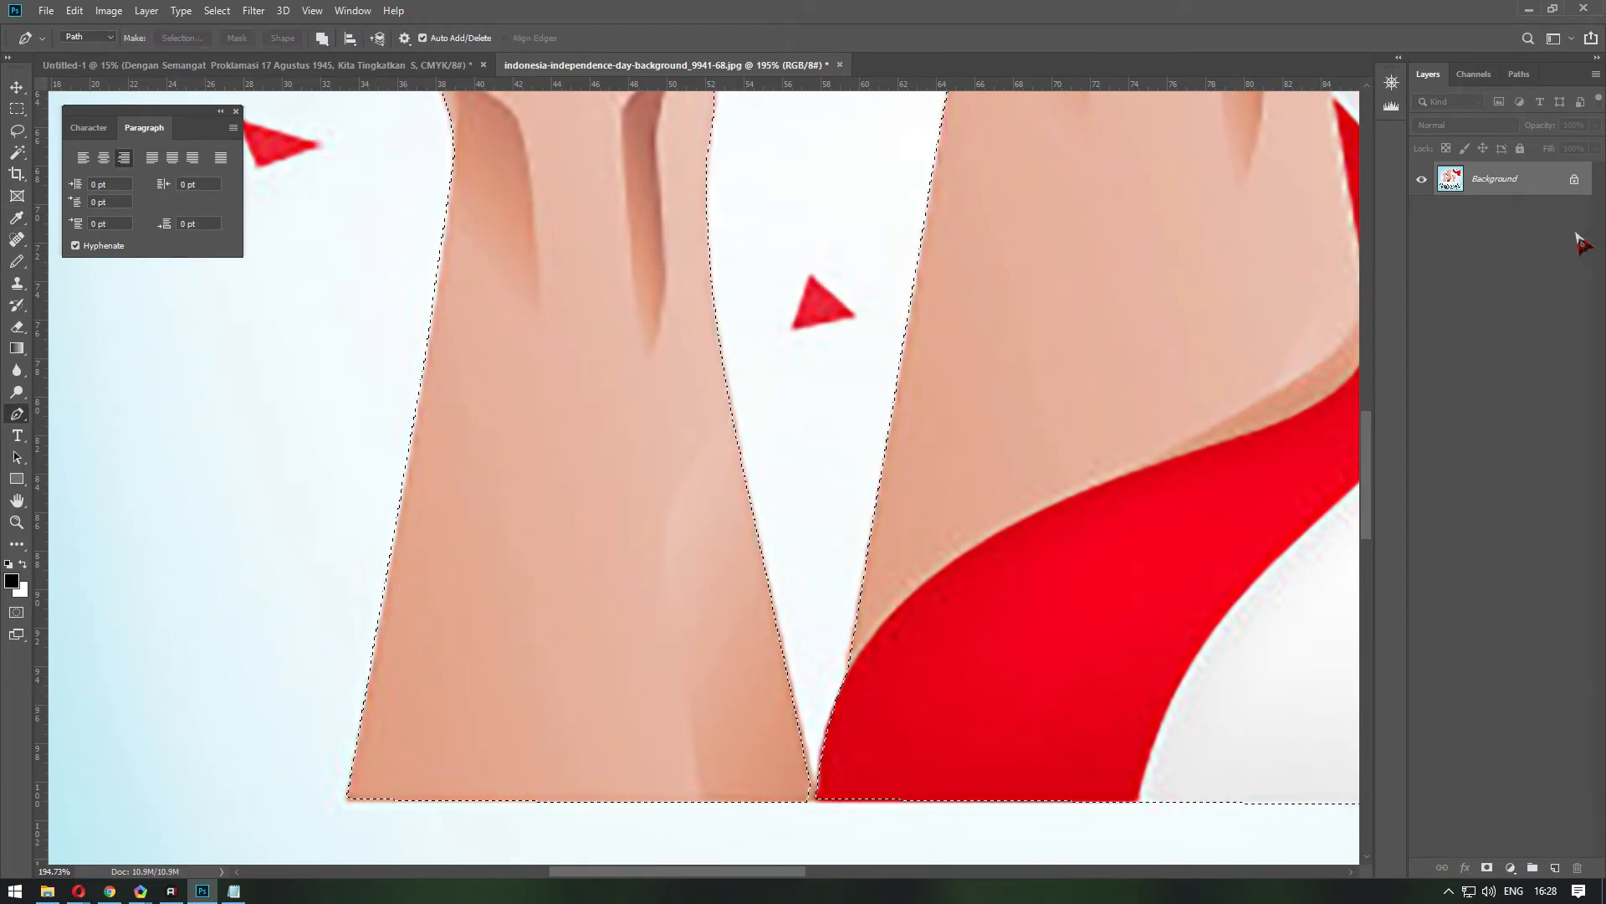
Copy the selected fists and flag onto a new layer.
click(110, 11)
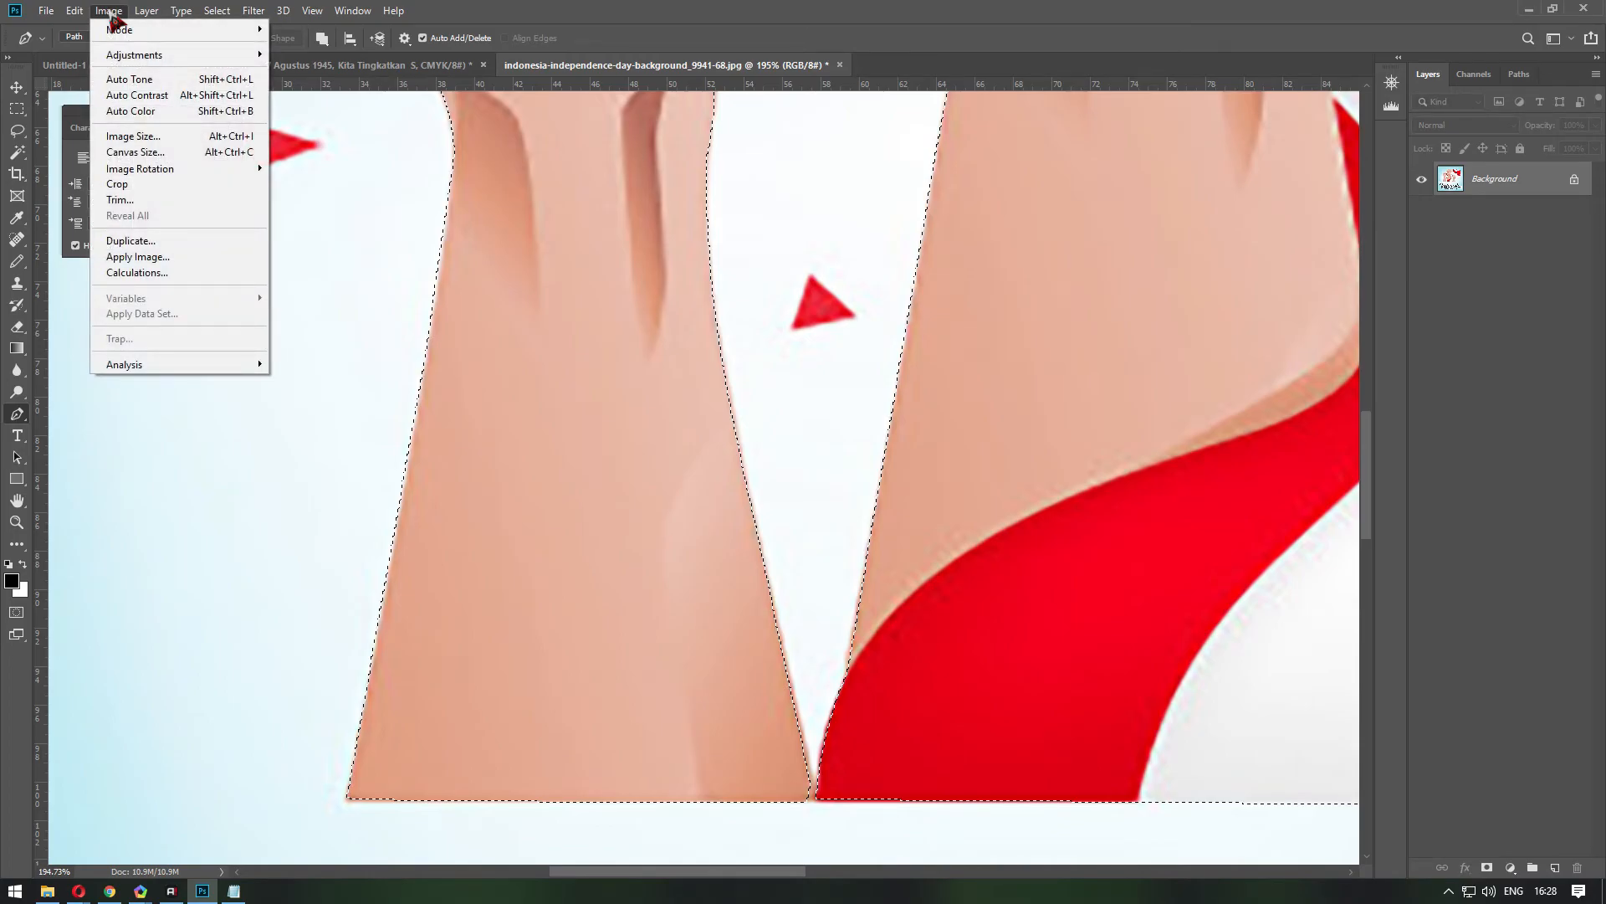
click(1579, 282)
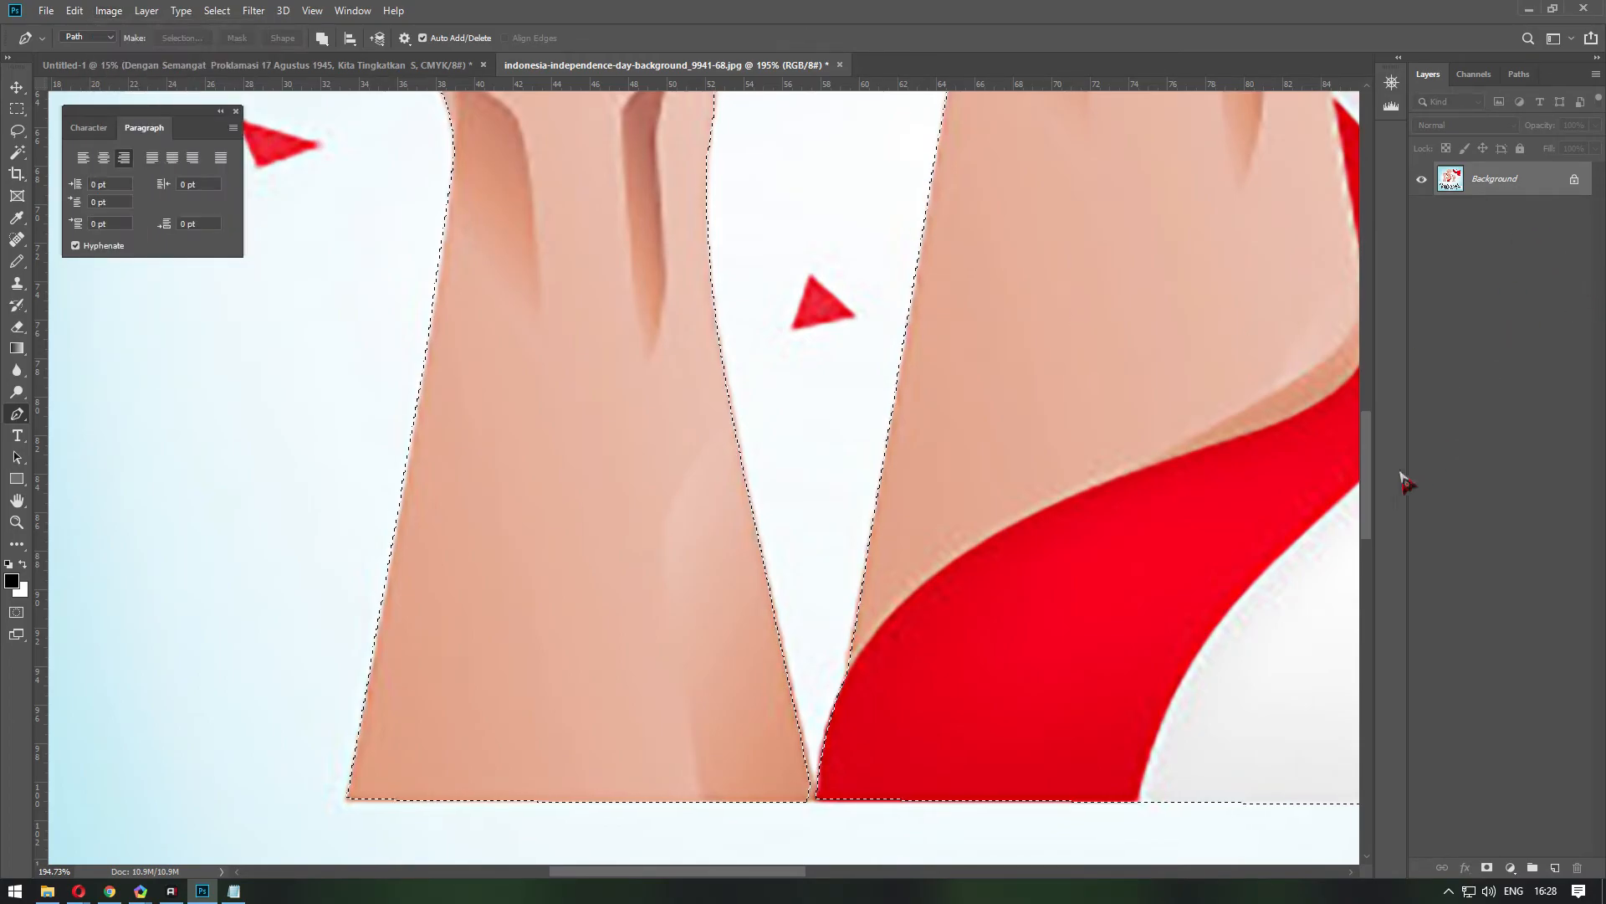
key(ctrl+j)
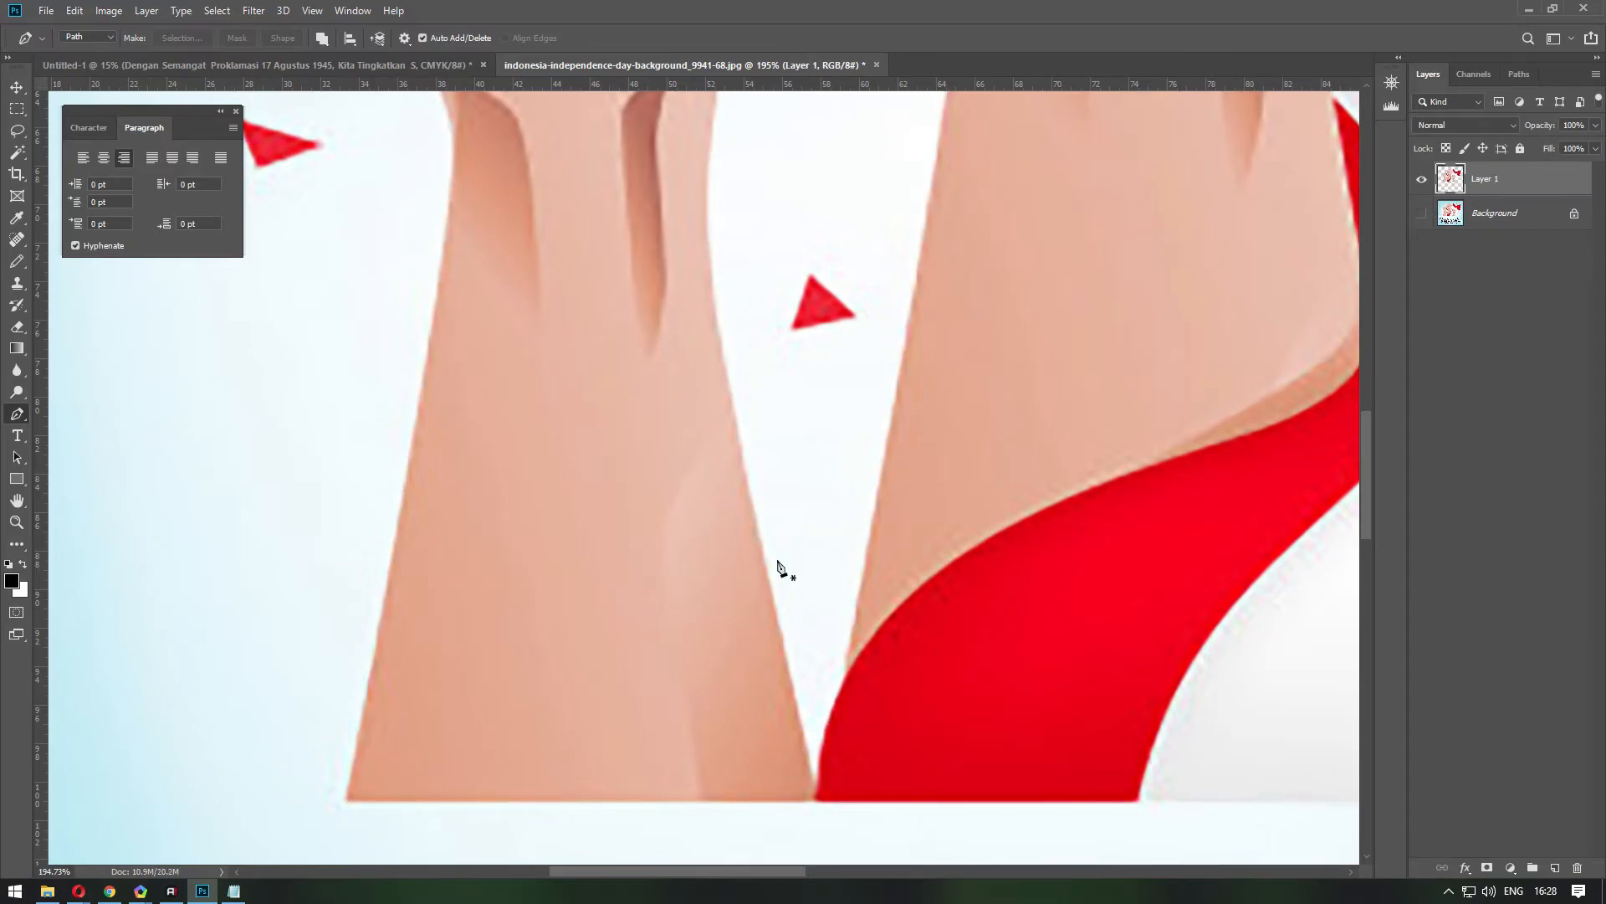
Duplicate the cut-out fists and flag layer, and set the copy to Multiply blend mode at 50% opacity.
scroll(755, 538, down, 10)
scroll(616, 214, up, 5)
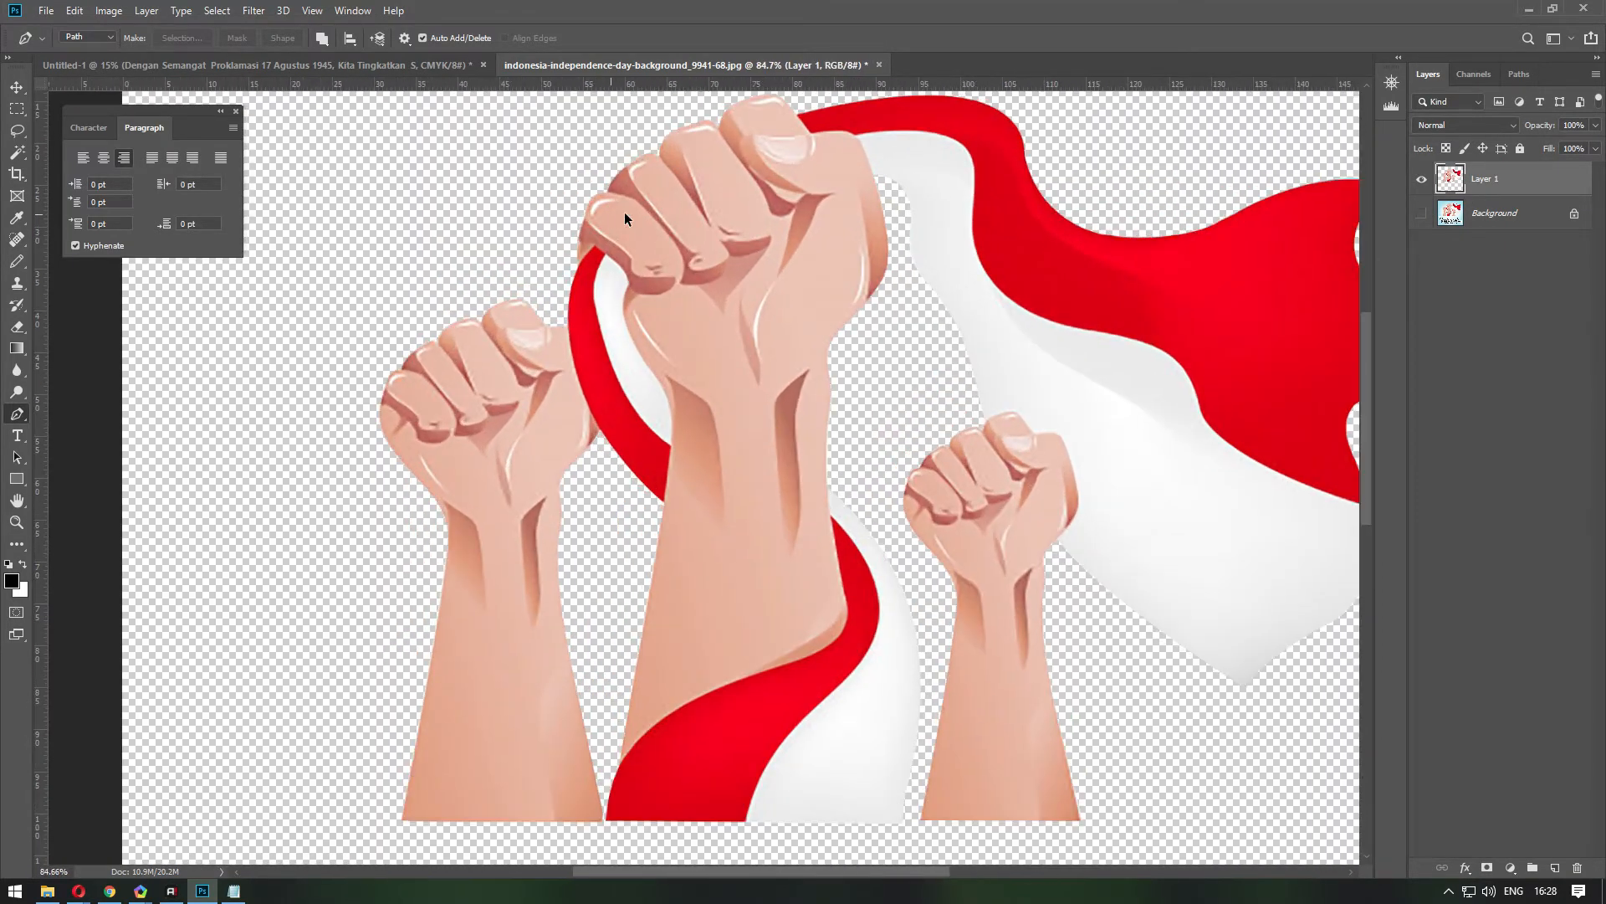
scroll(616, 212, up, 5)
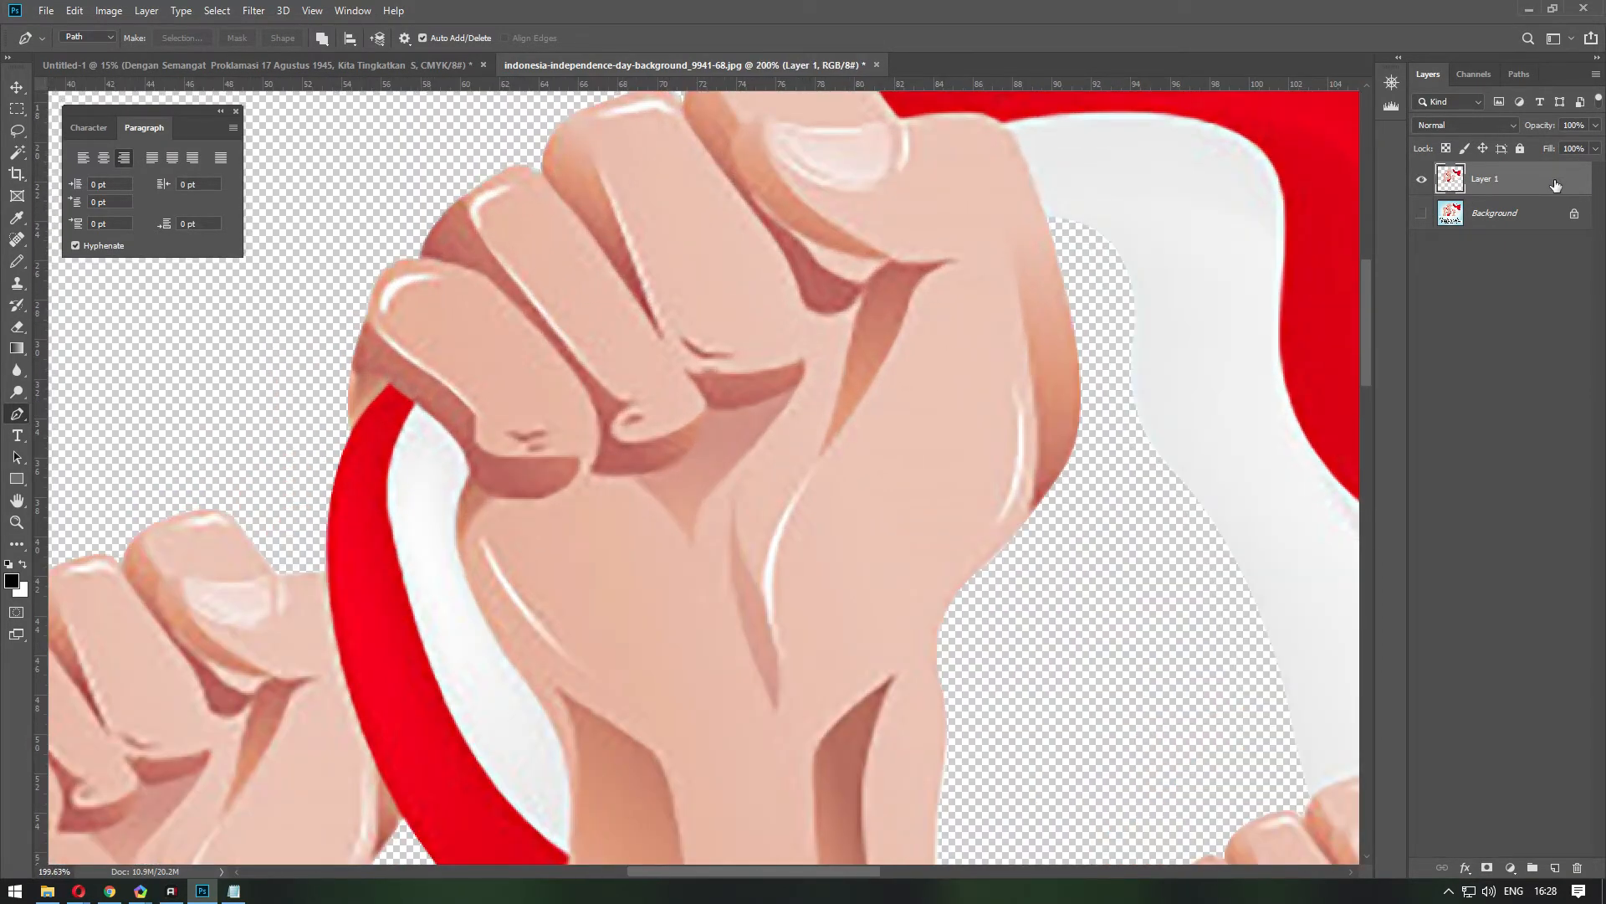
key(ctrl+j)
click(1515, 125)
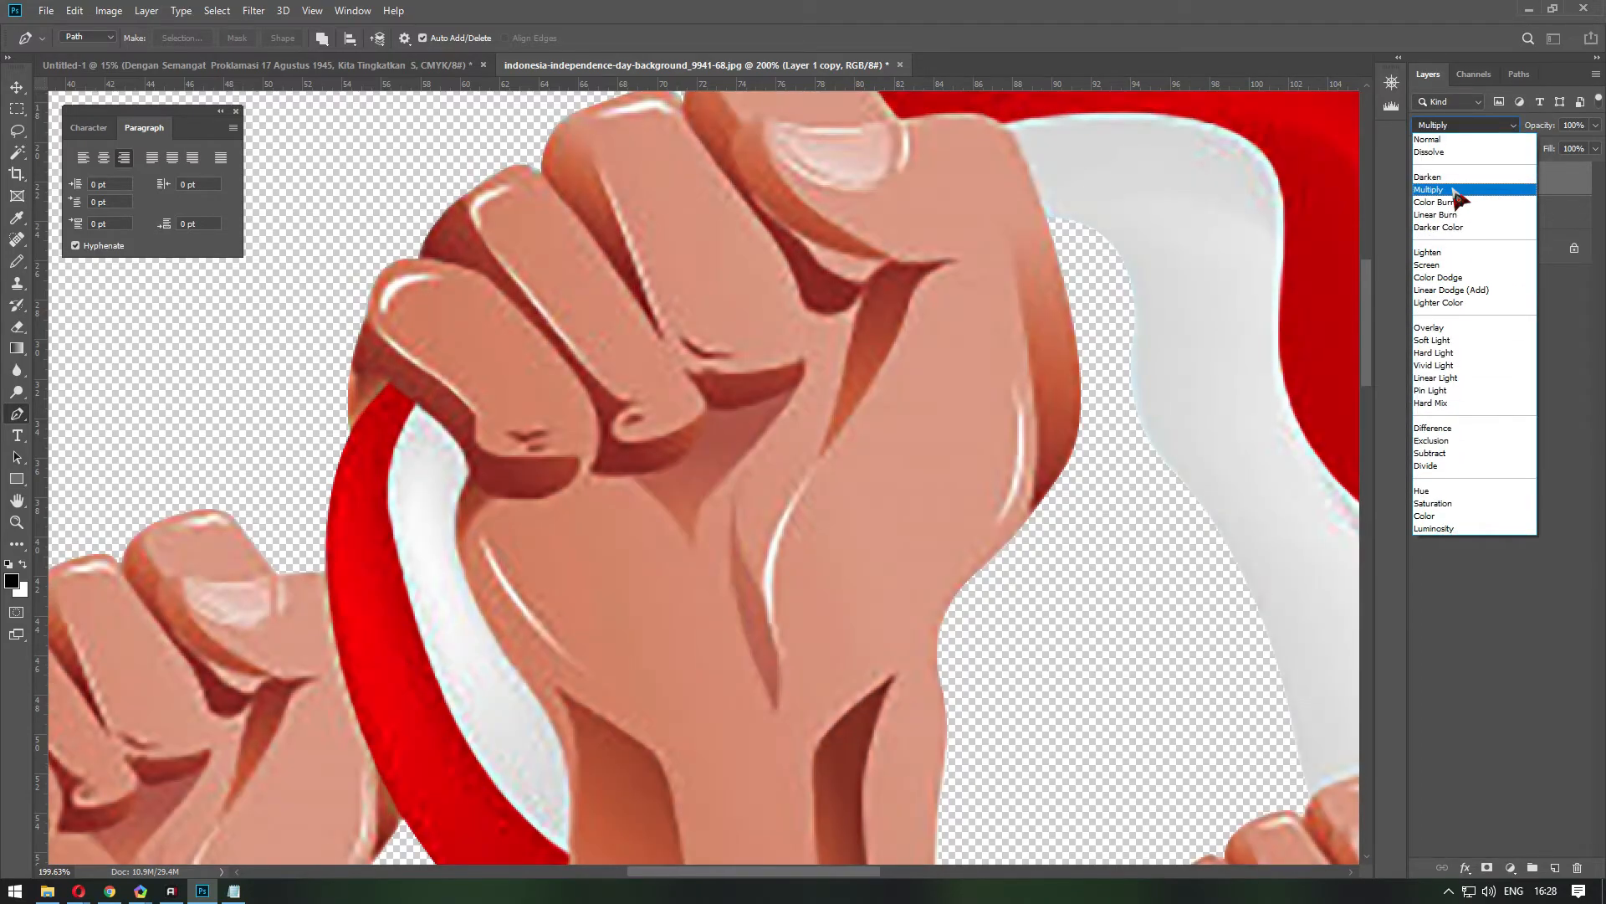
click(1457, 189)
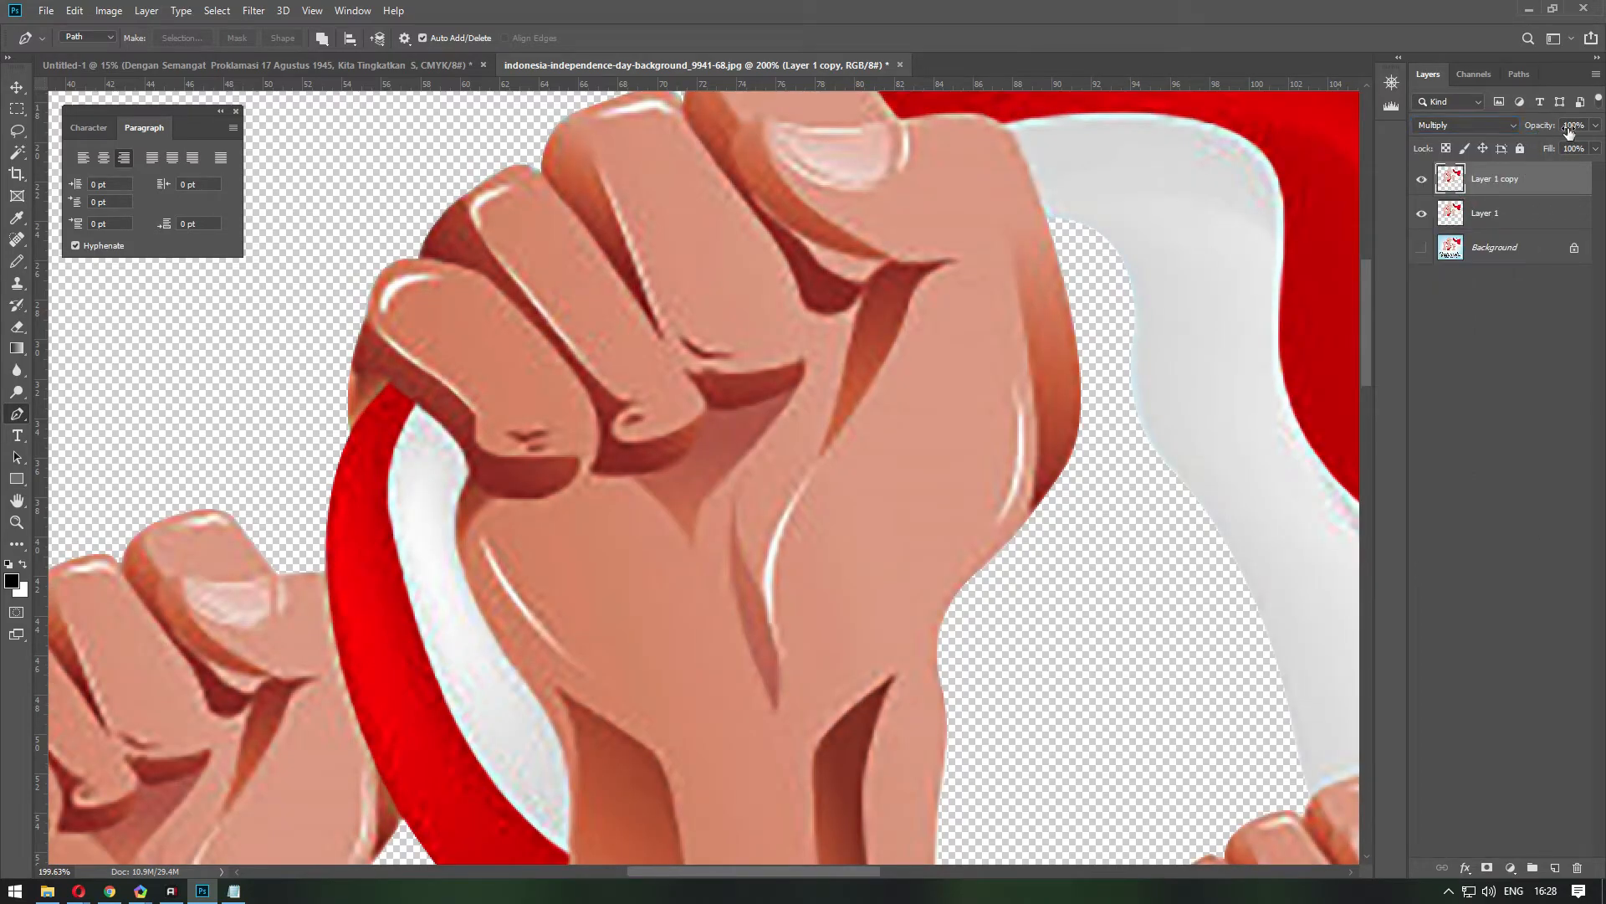
text(50)
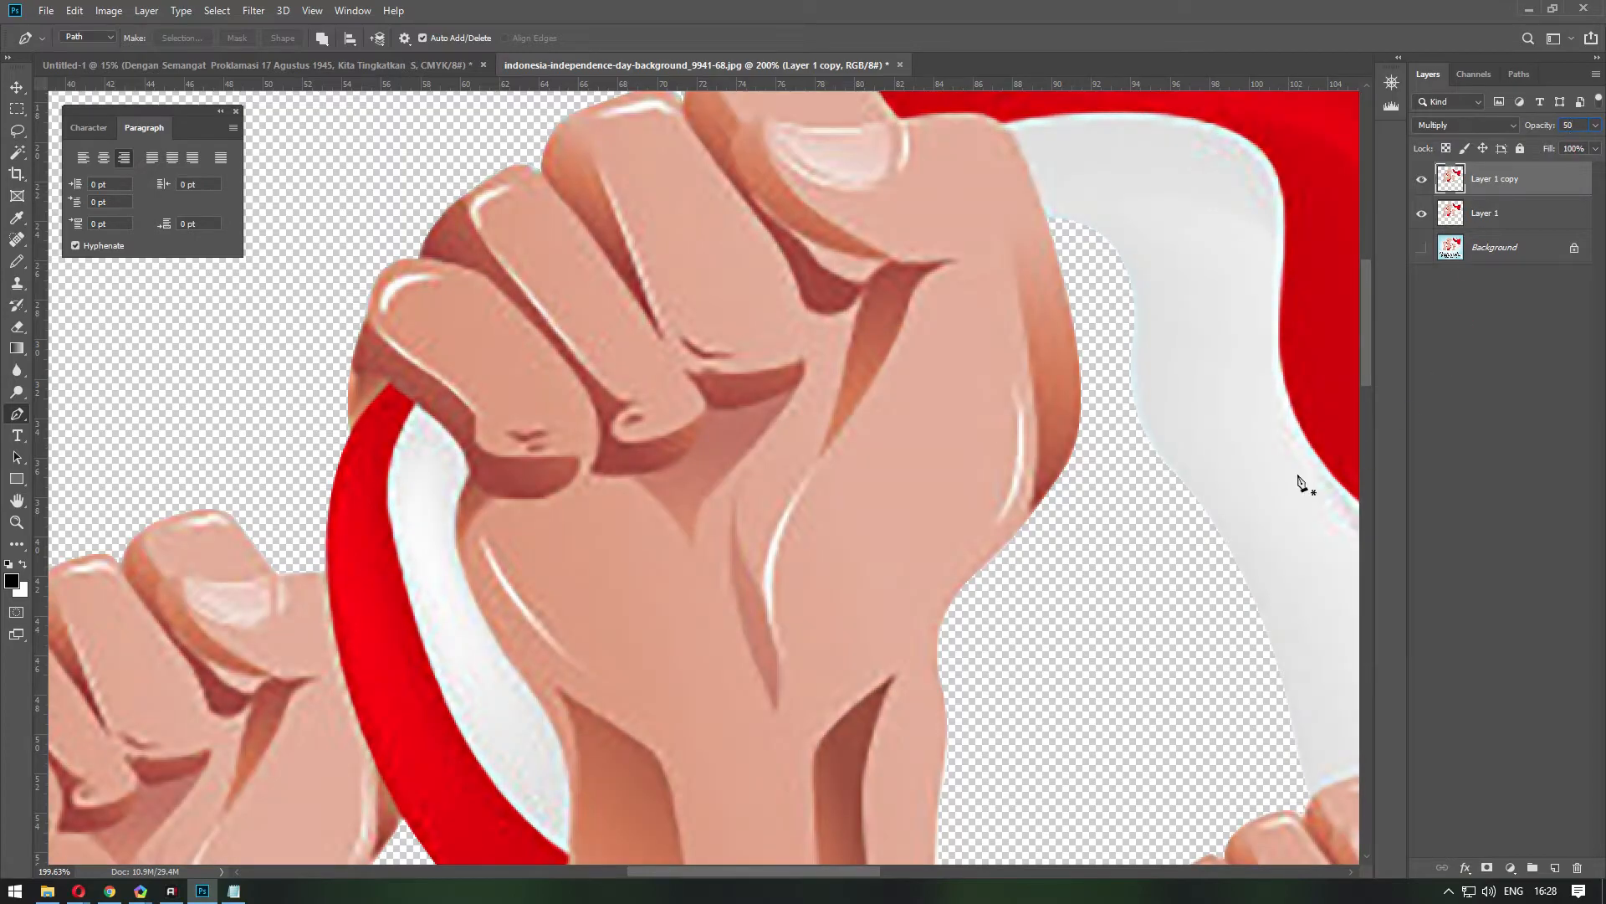
key(ctrl+0)
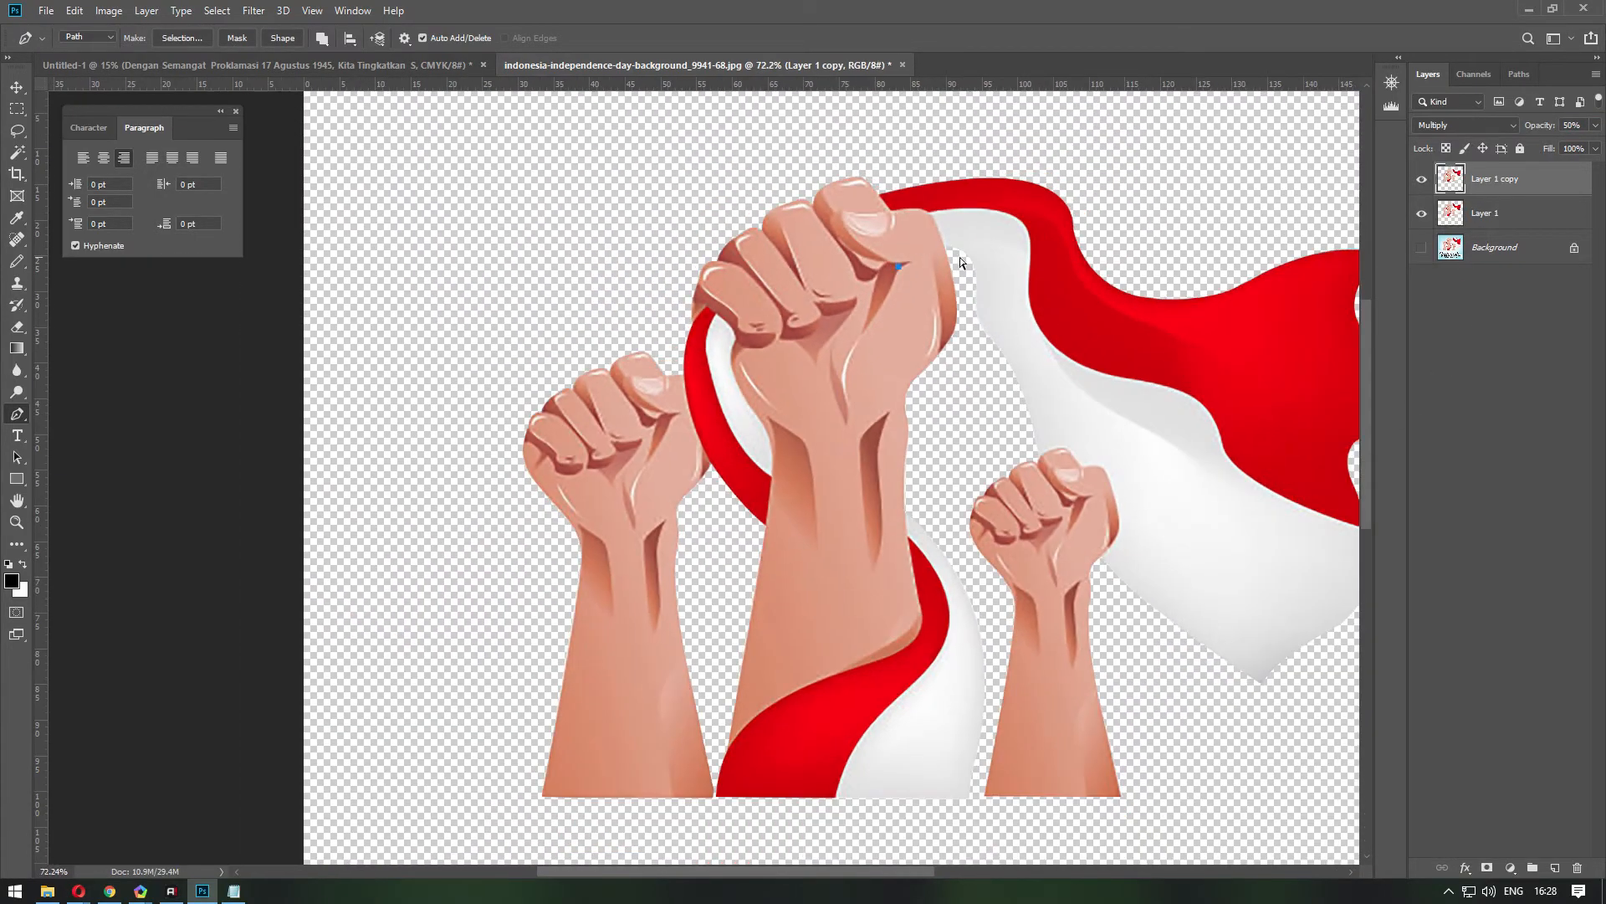
Lower the duplicate layer's opacity to 3% and merge it with the original cut-out layer.
click(18, 89)
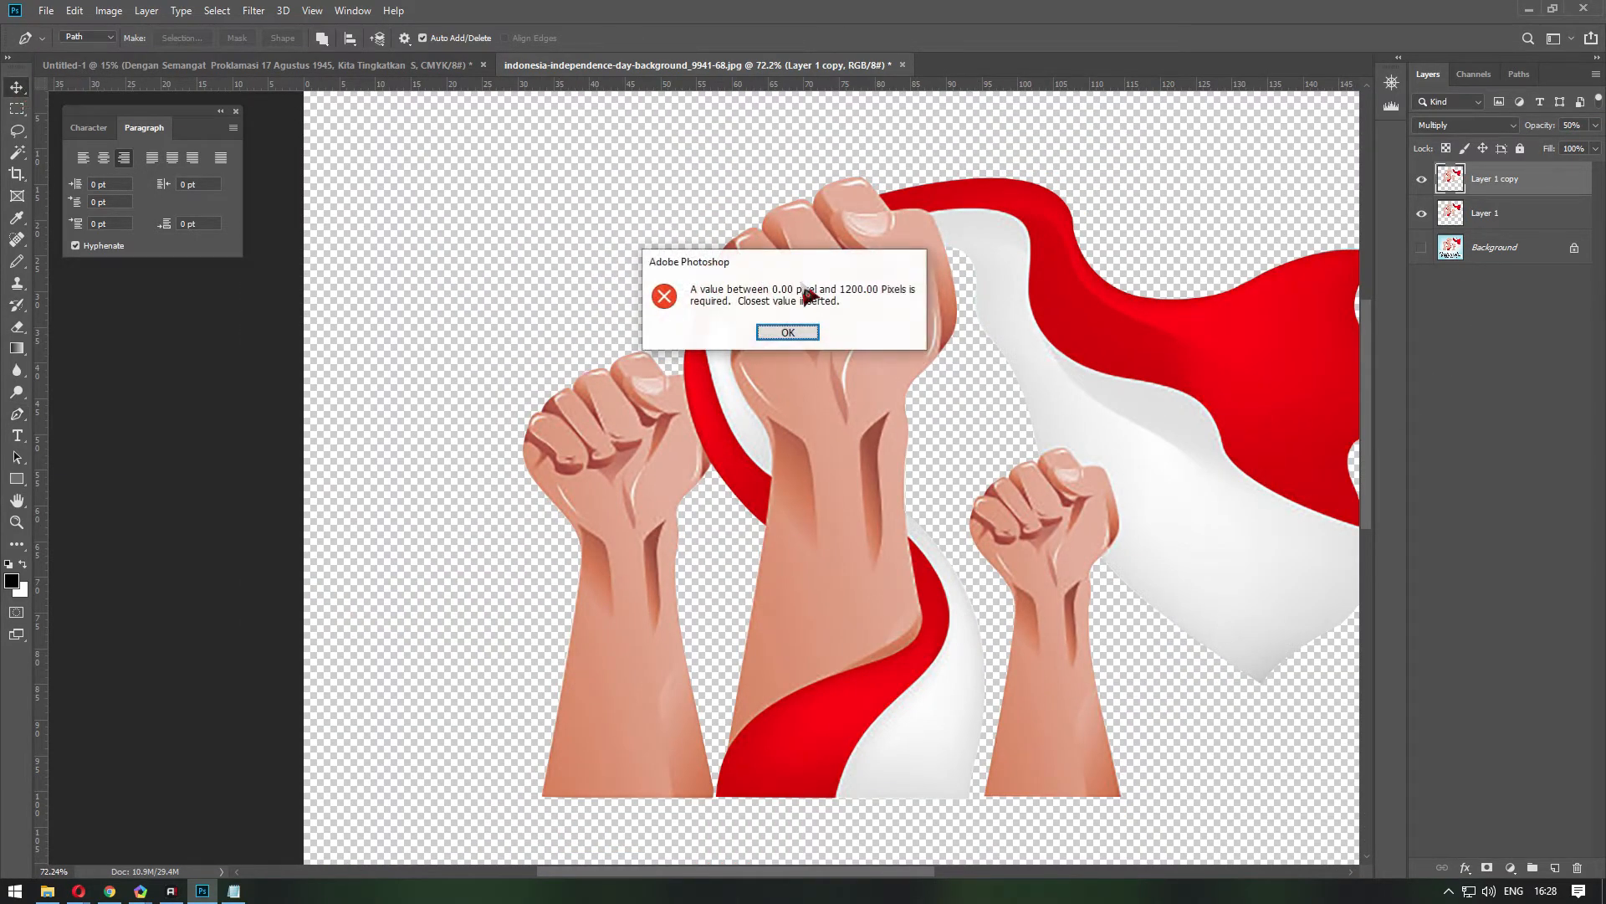
click(794, 334)
scroll(709, 290, down, 2)
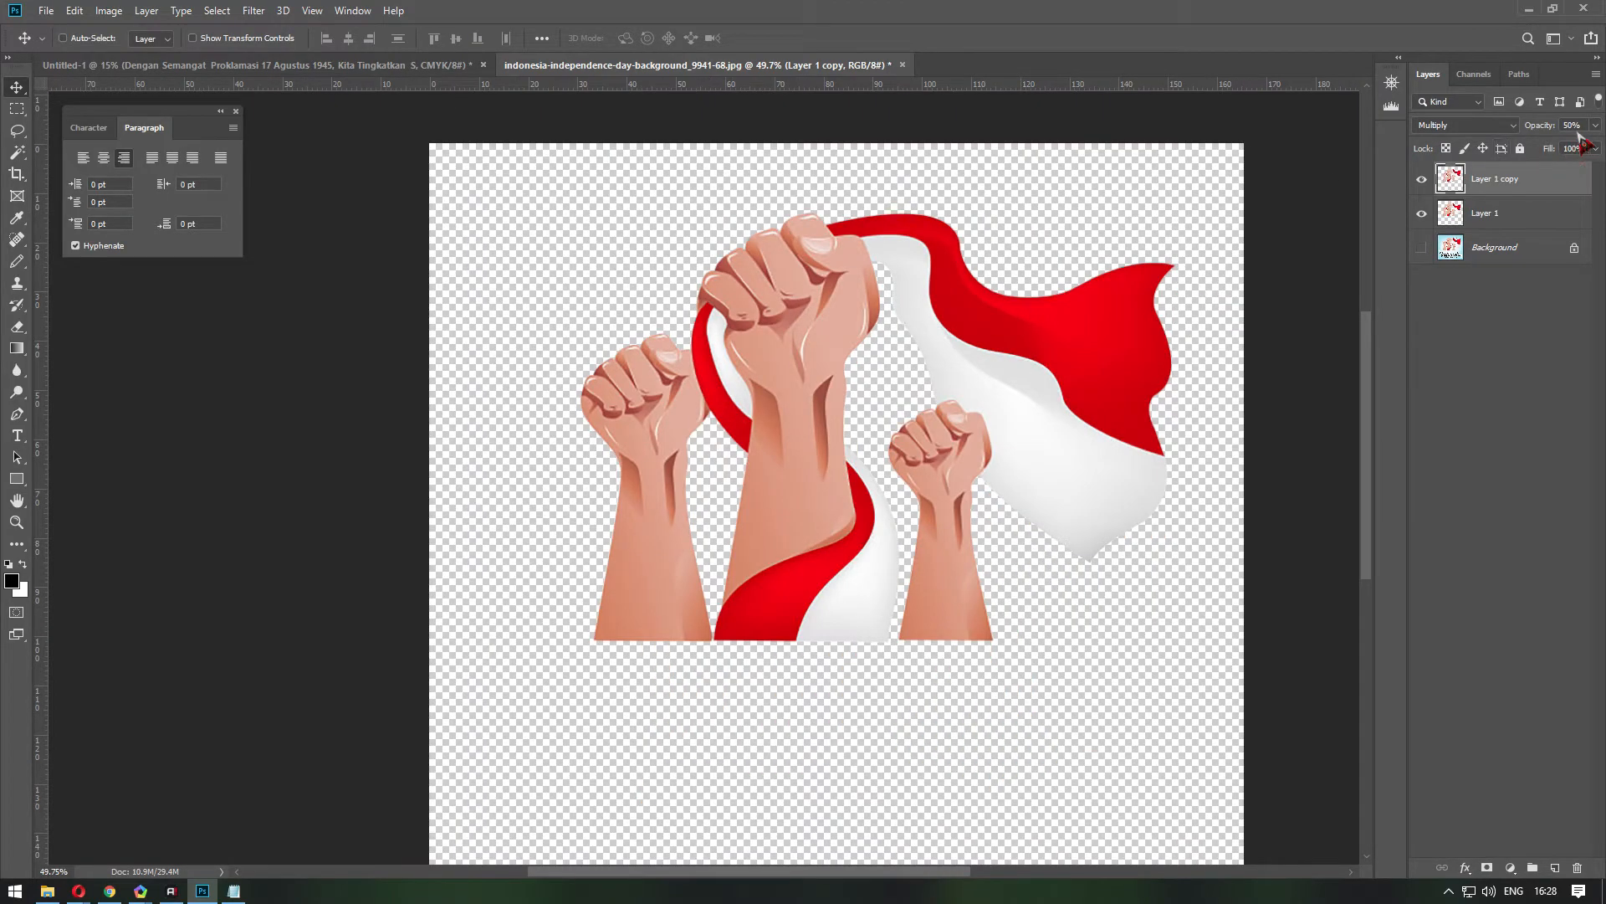
key(3)
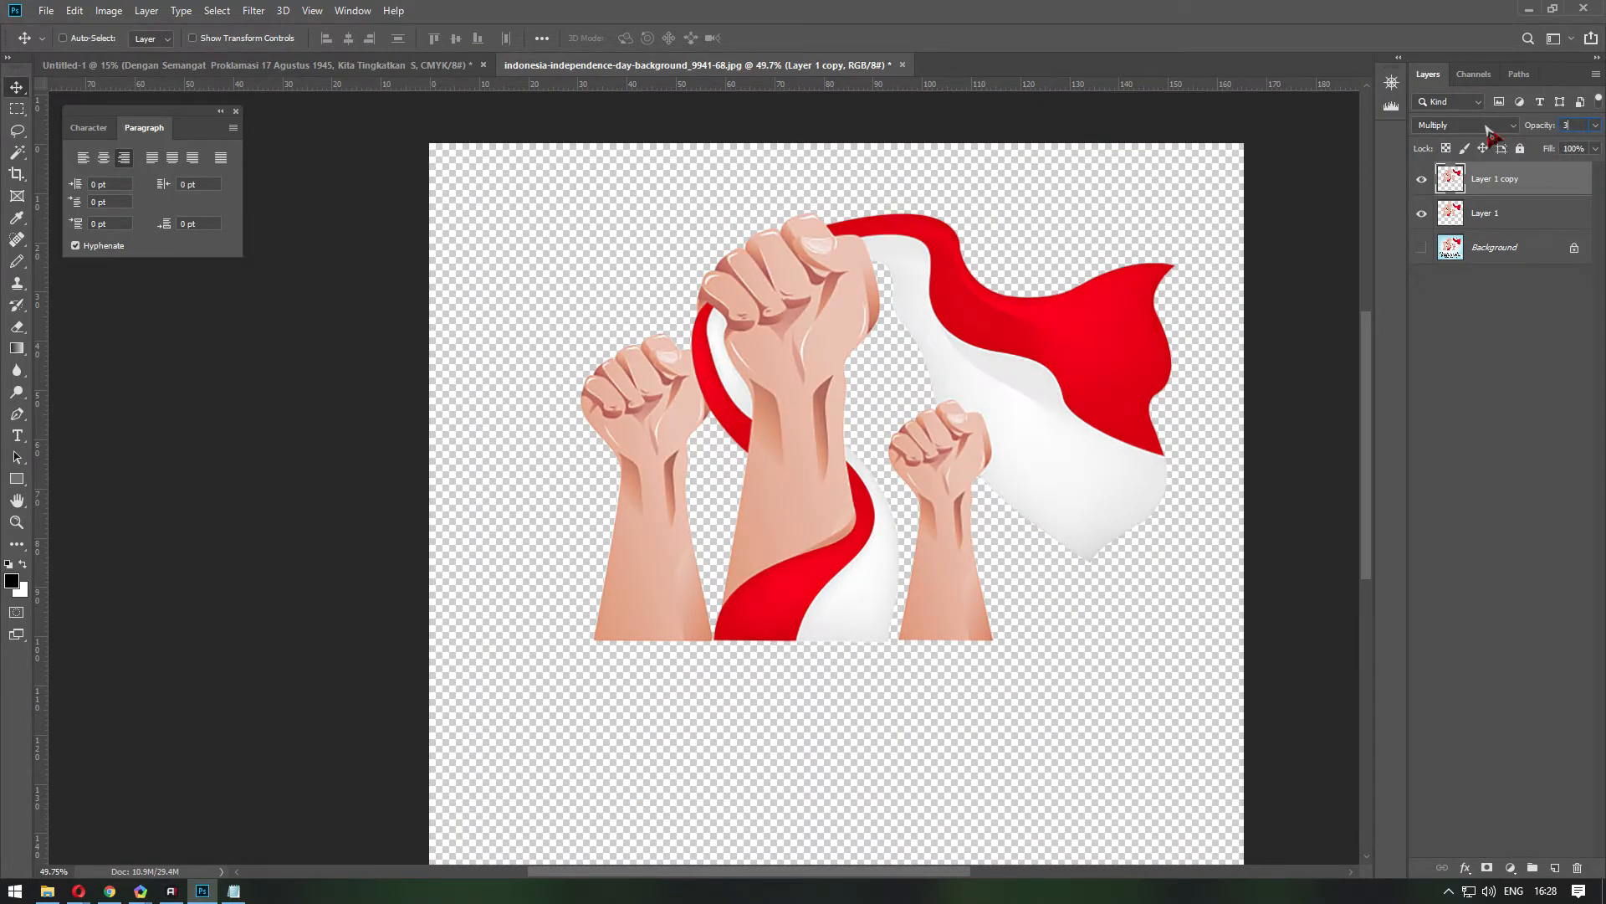
ctrl+click(1502, 177)
ctrl+click(1501, 177)
ctrl+click(1502, 227)
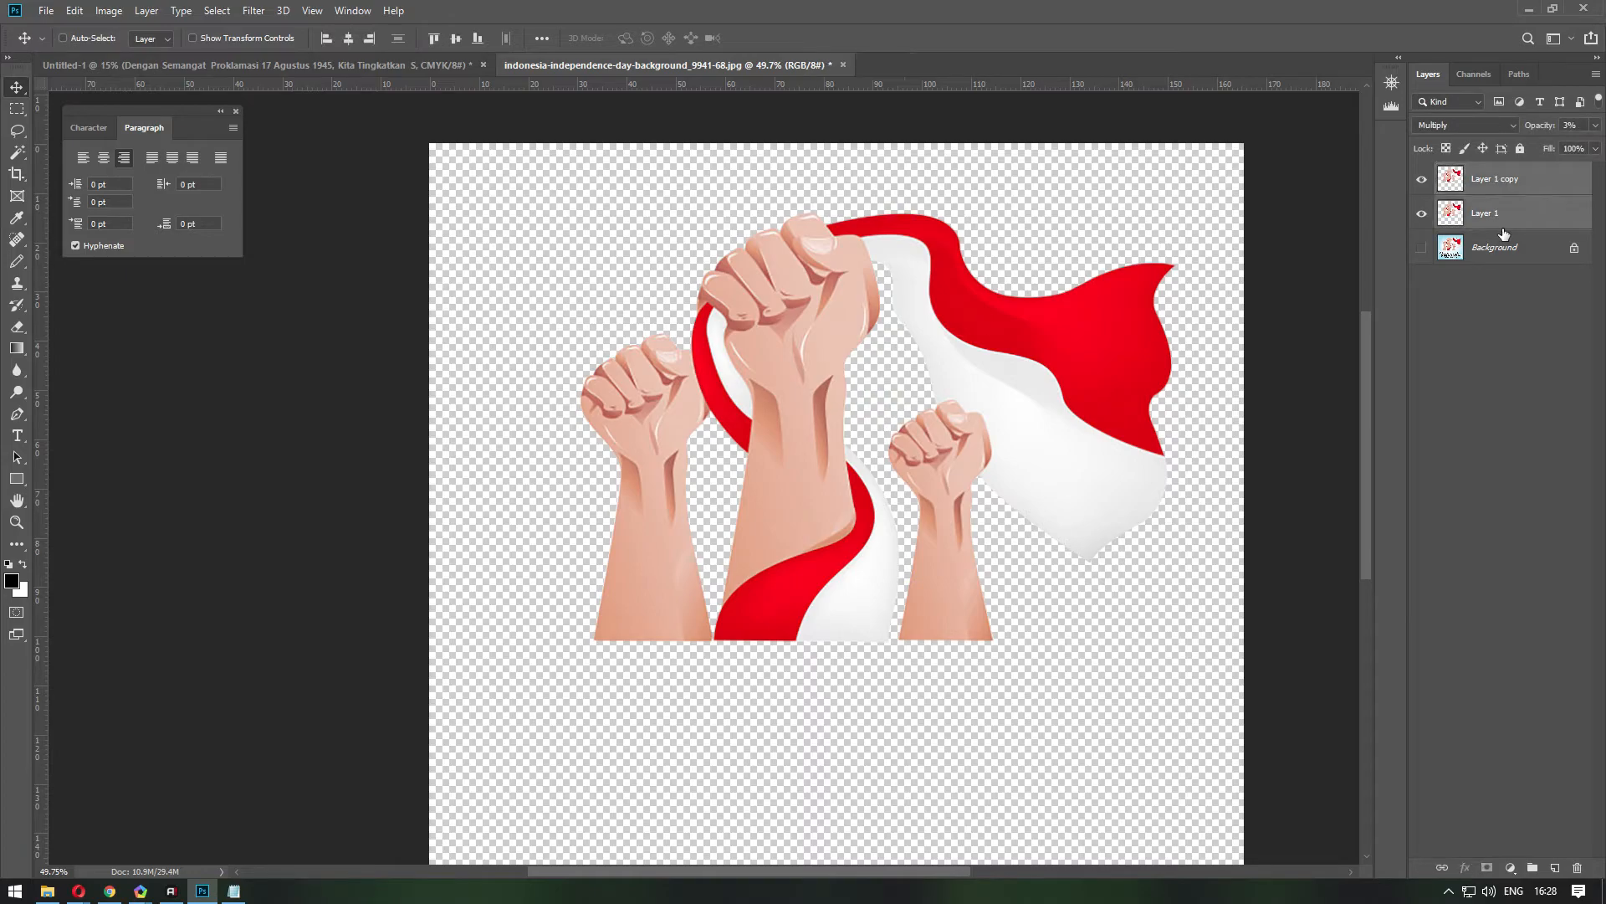
key(ctrl+e)
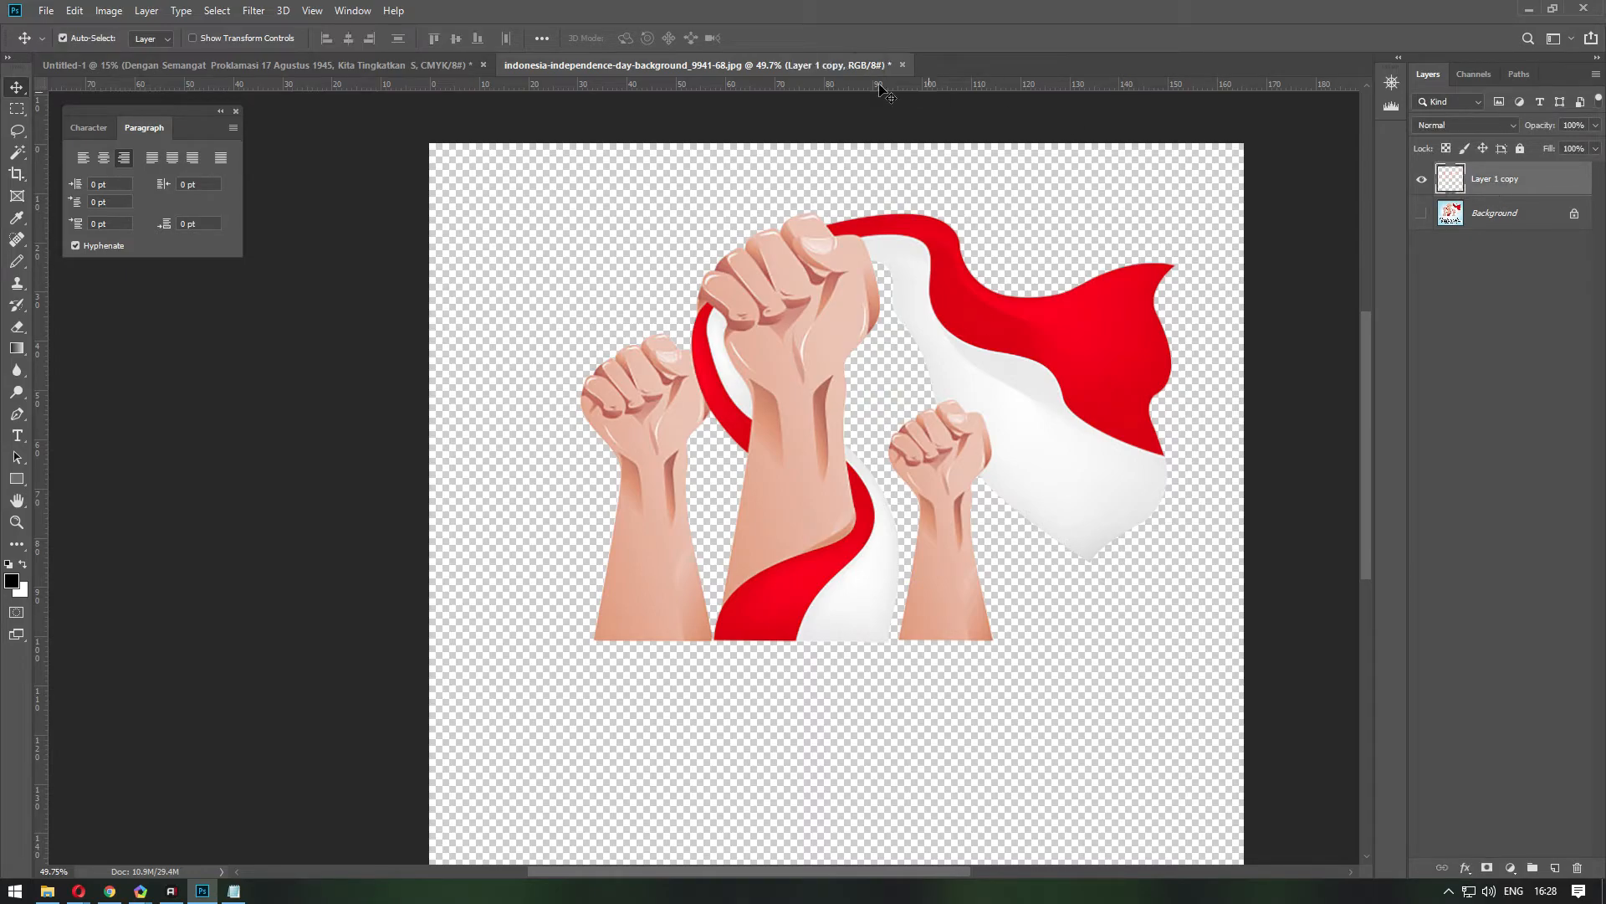
Apply a Gaussian Blur with a 2.2 pixel radius to the merged fists and flag layer.
scroll(835, 405, up, 3)
scroll(701, 199, up, 2)
click(253, 11)
mouse_move(318, 200)
click(523, 263)
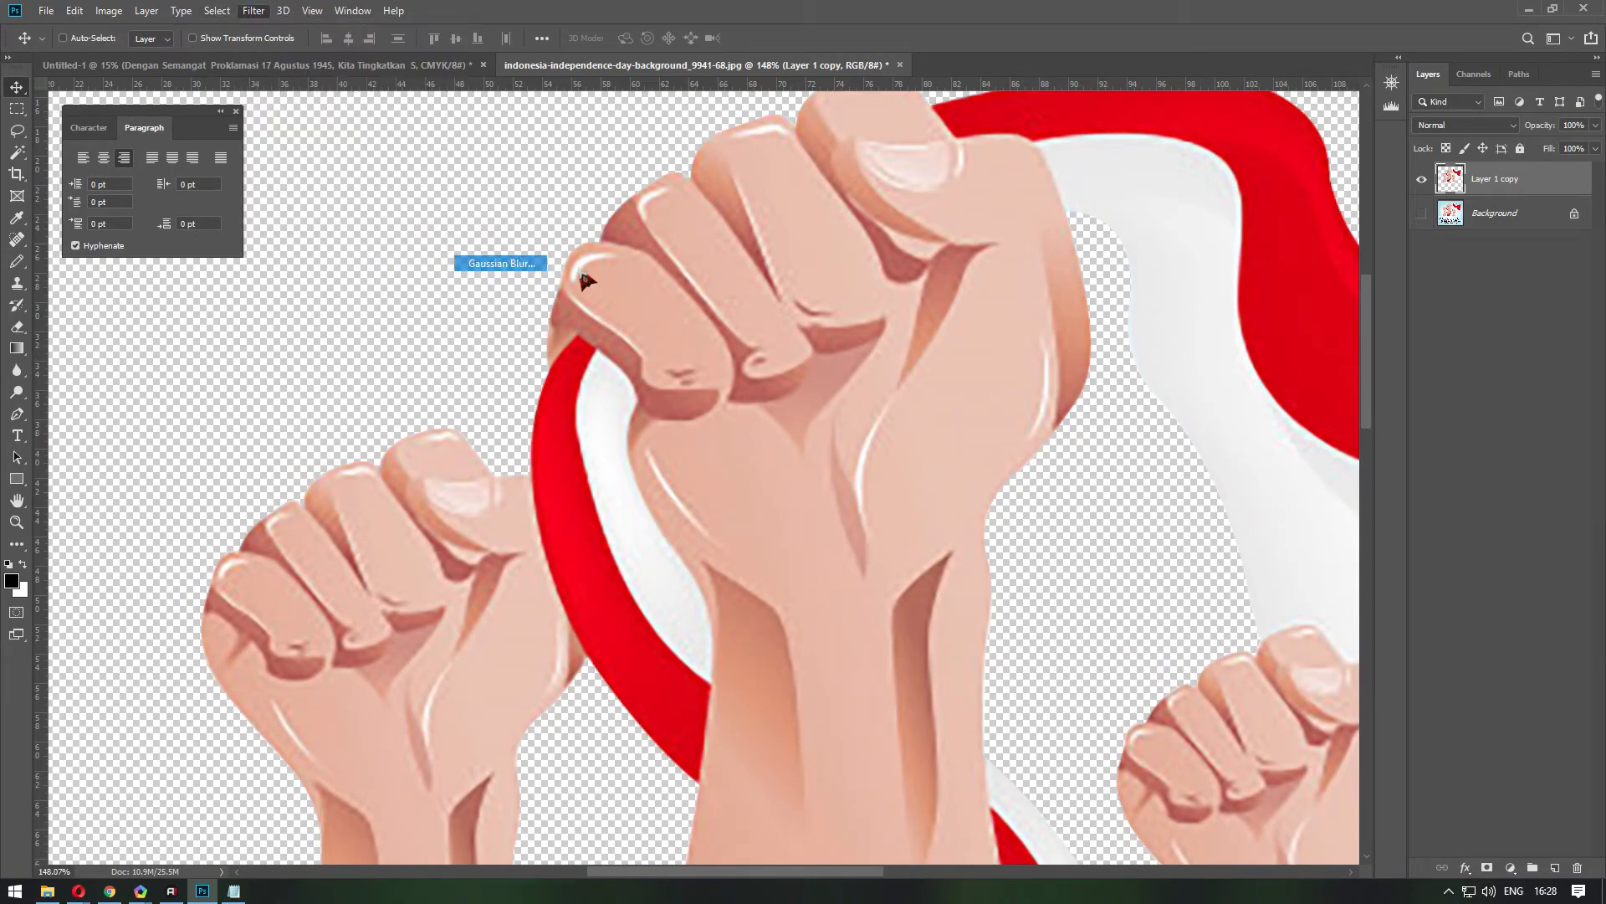
drag(1117, 474, 1078, 475)
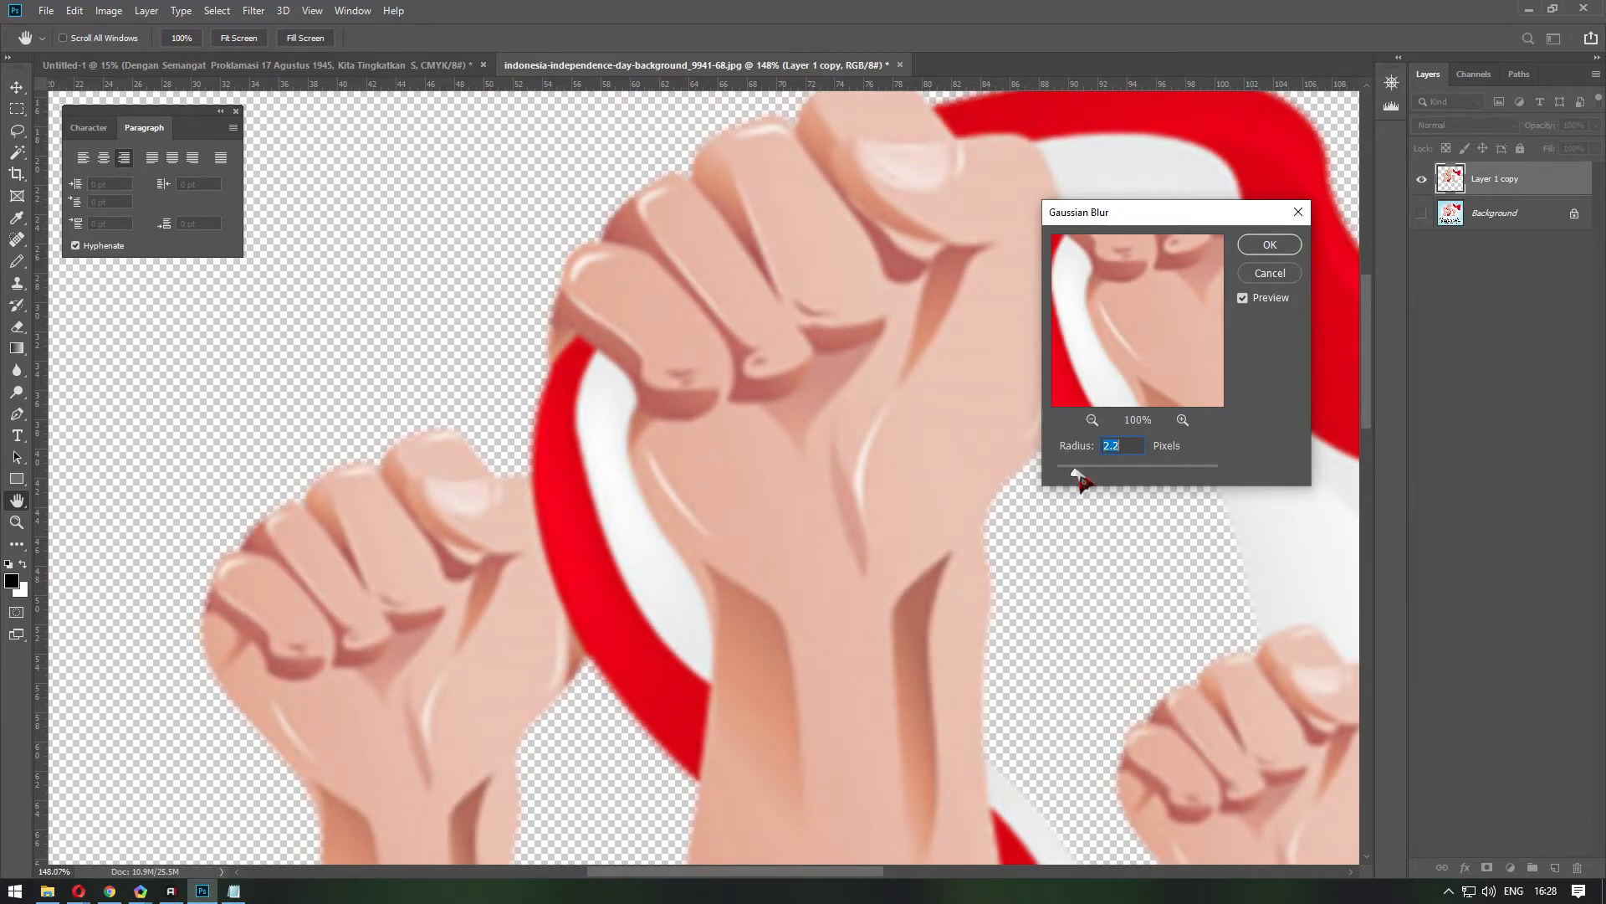
key(Return)
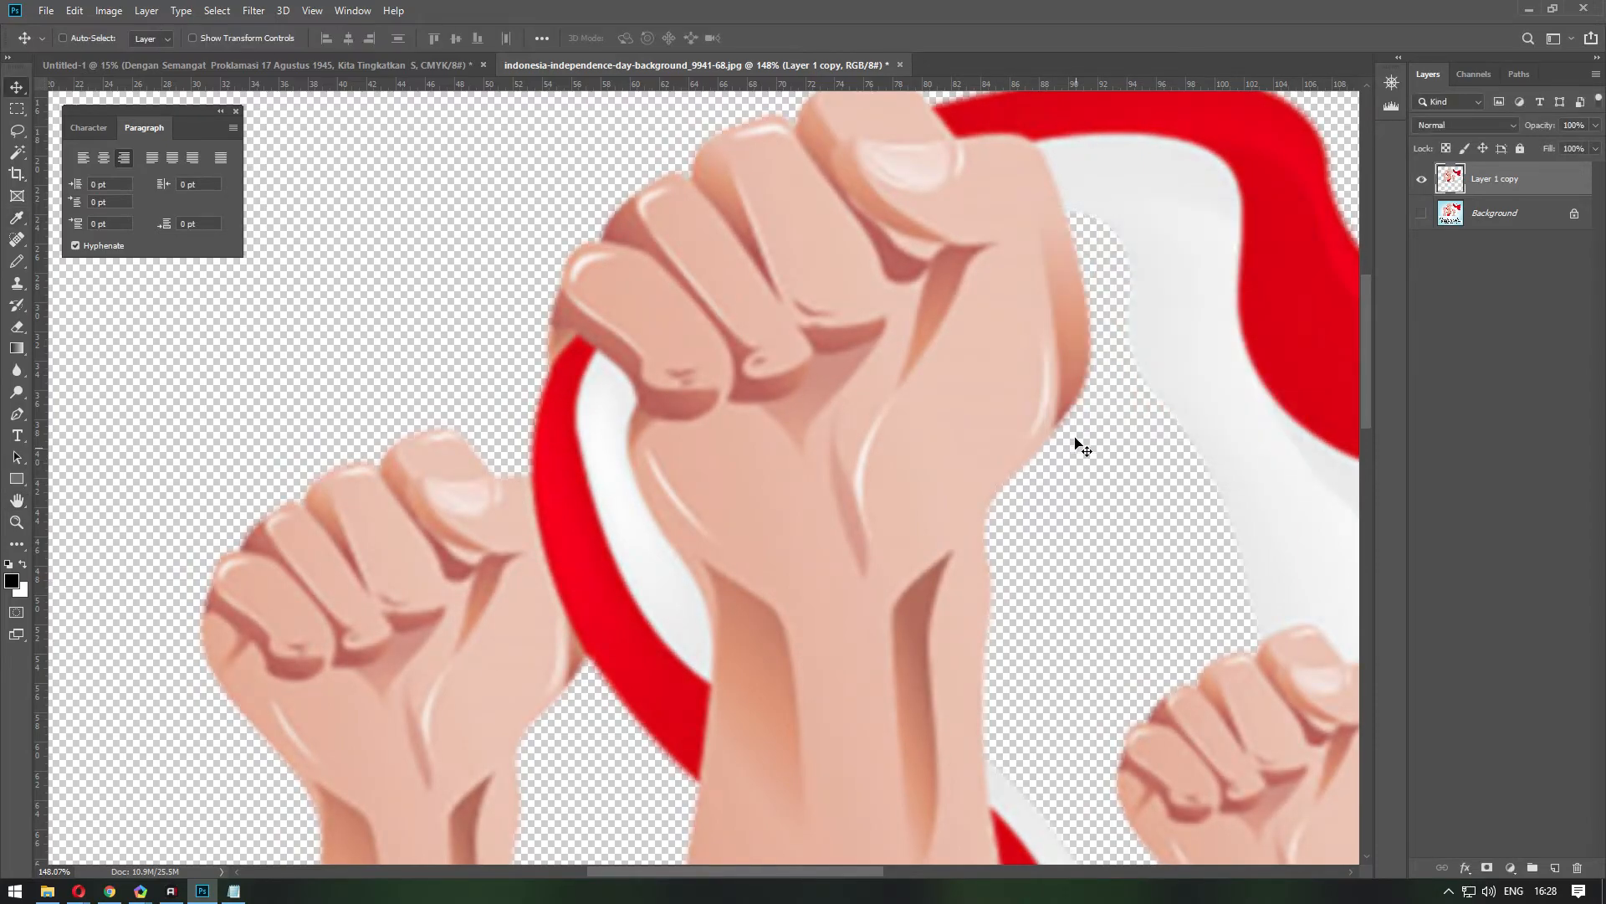
Bring the fists and flag cut-out into the banner document and enlarge it over the banner's right end.
scroll(885, 308, down, 8)
scroll(663, 352, up, 2)
drag(649, 322, 256, 66)
drag(1035, 549, 994, 596)
key(ctrl+t)
drag(1082, 528, 1277, 315)
mouse_move(1027, 532)
mouse_down()
mouse_move(994, 533)
mouse_move(1016, 548)
mouse_up()
key(Return)
Reorder the fists layer so it sits beneath the Dirgahayu text and above the pattern layer.
drag(1555, 223, 1549, 251)
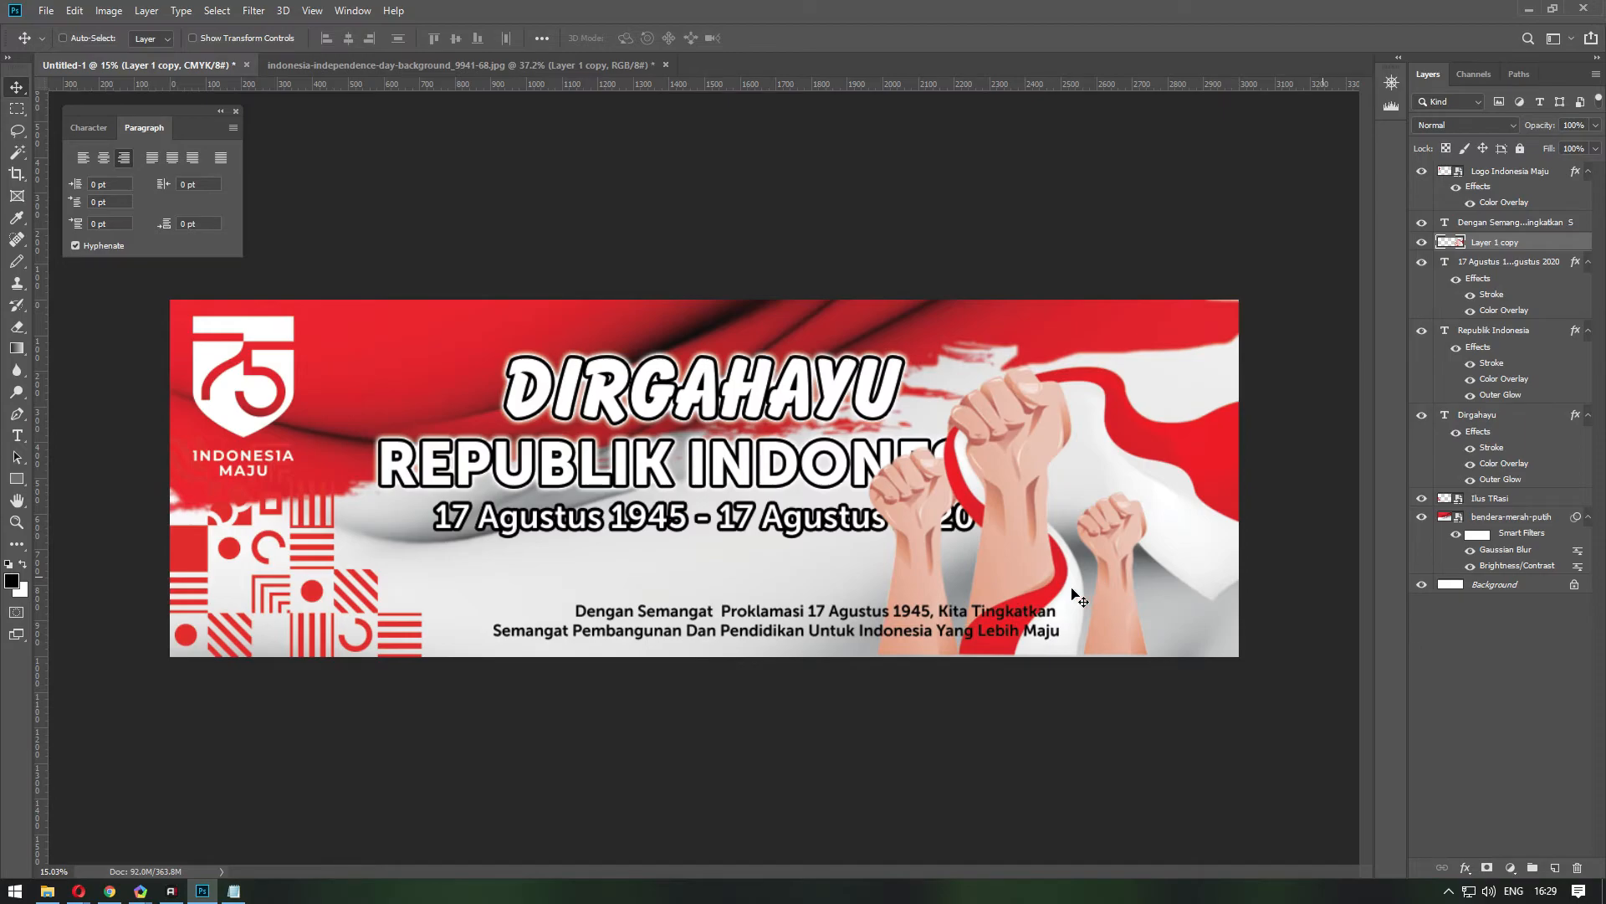
drag(1011, 579, 1012, 579)
drag(1548, 243, 1445, 454)
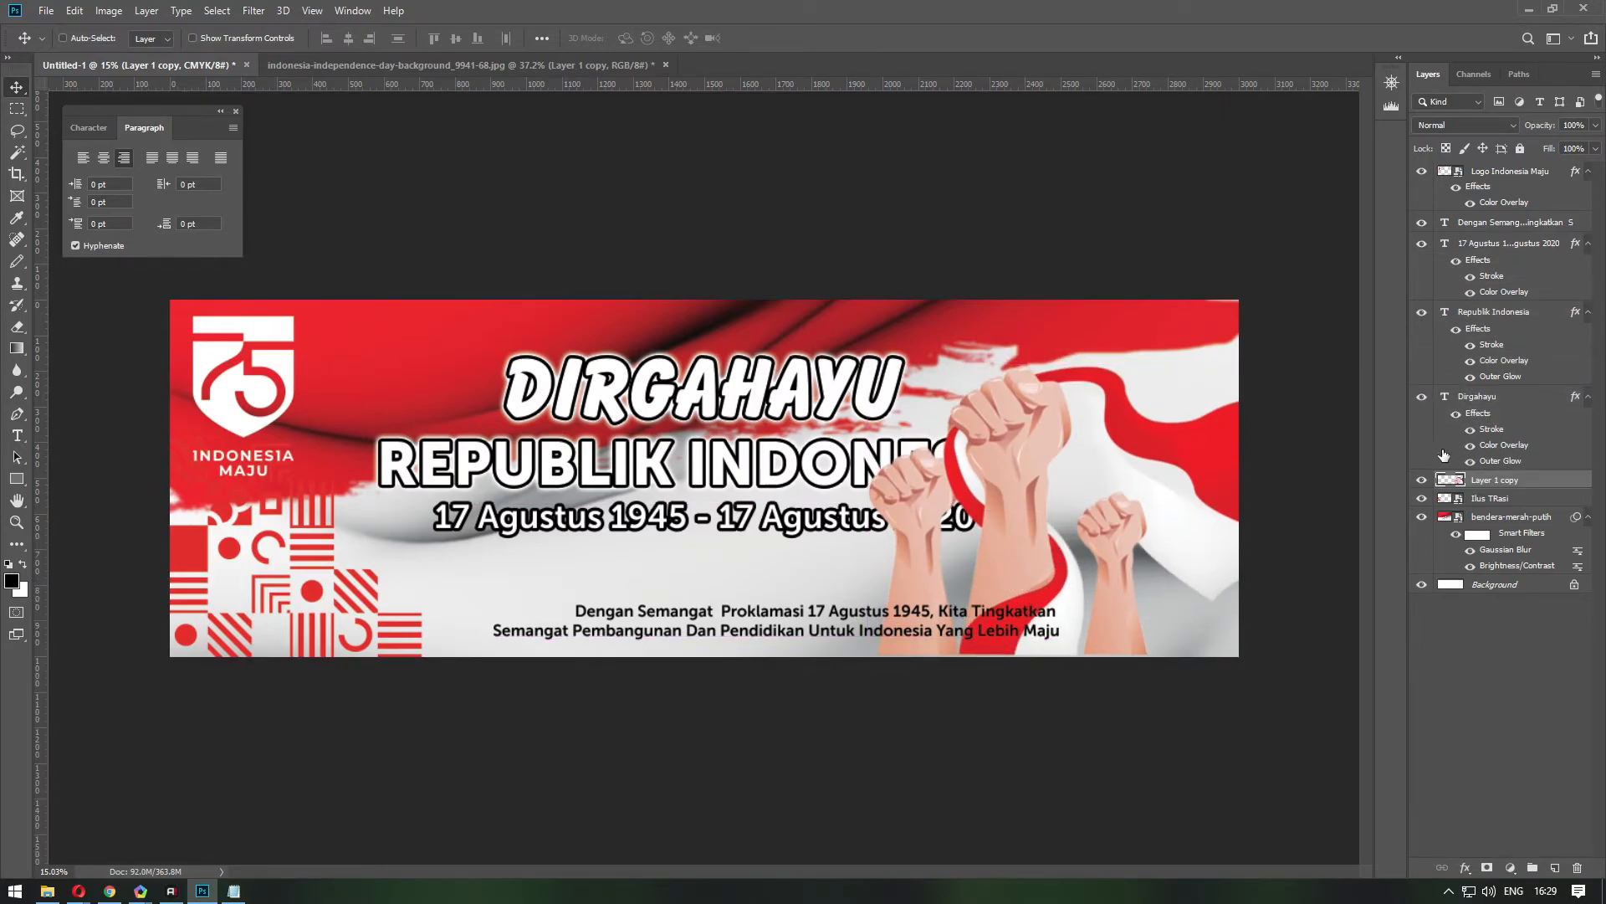
Flip the fists and flag illustration horizontally and shift it slightly left and up.
key(ctrl+t)
right_click(1129, 500)
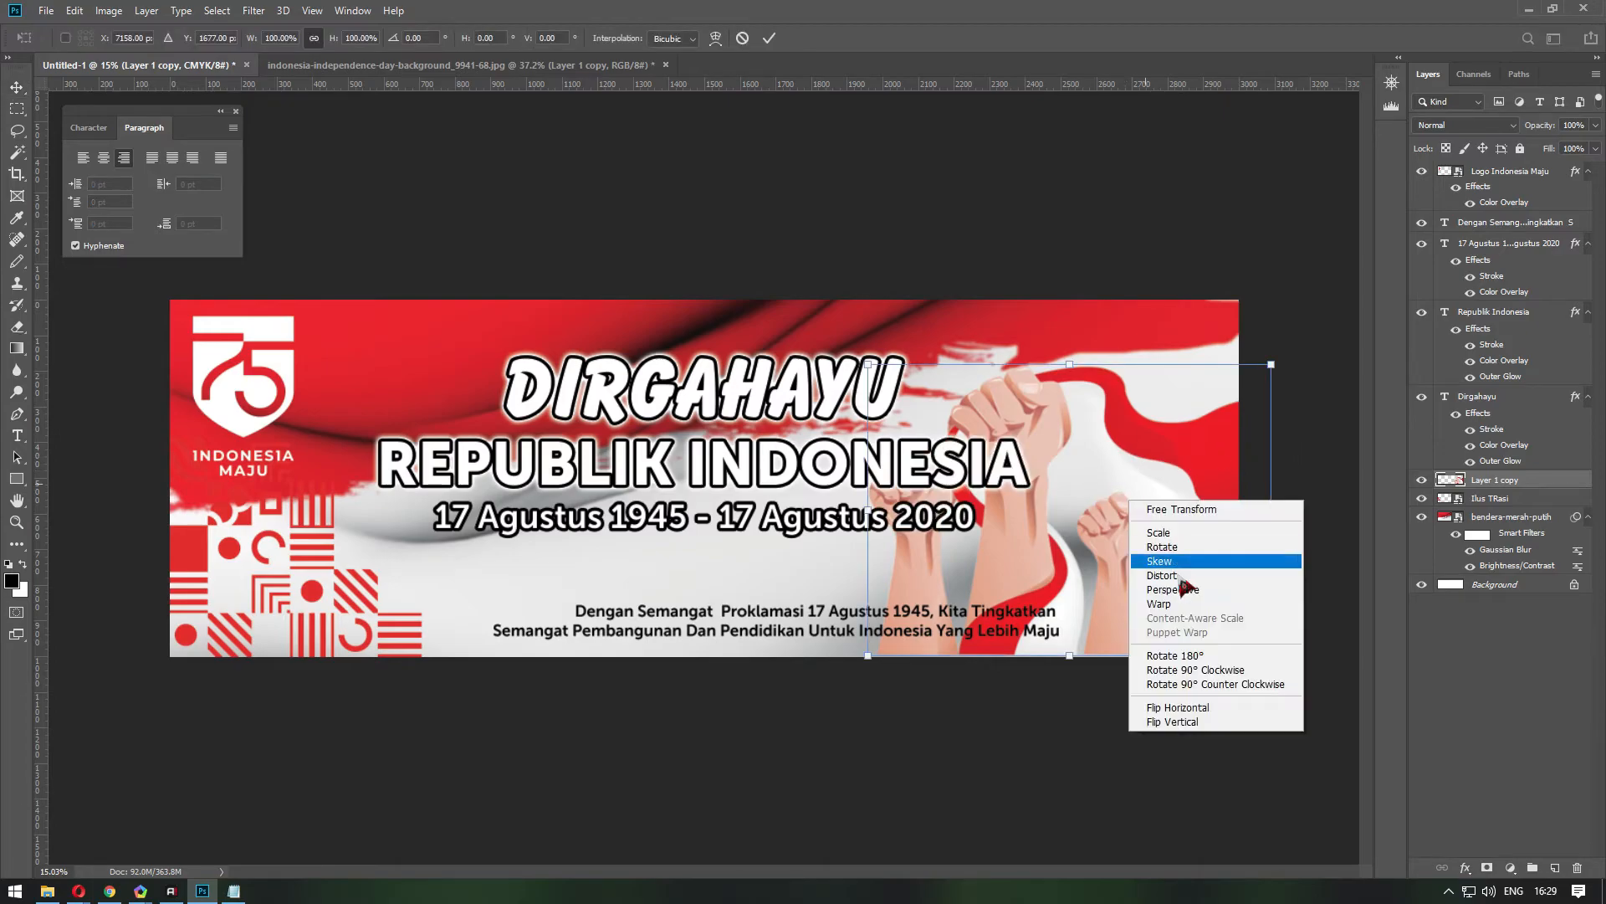
click(1195, 708)
key(Return)
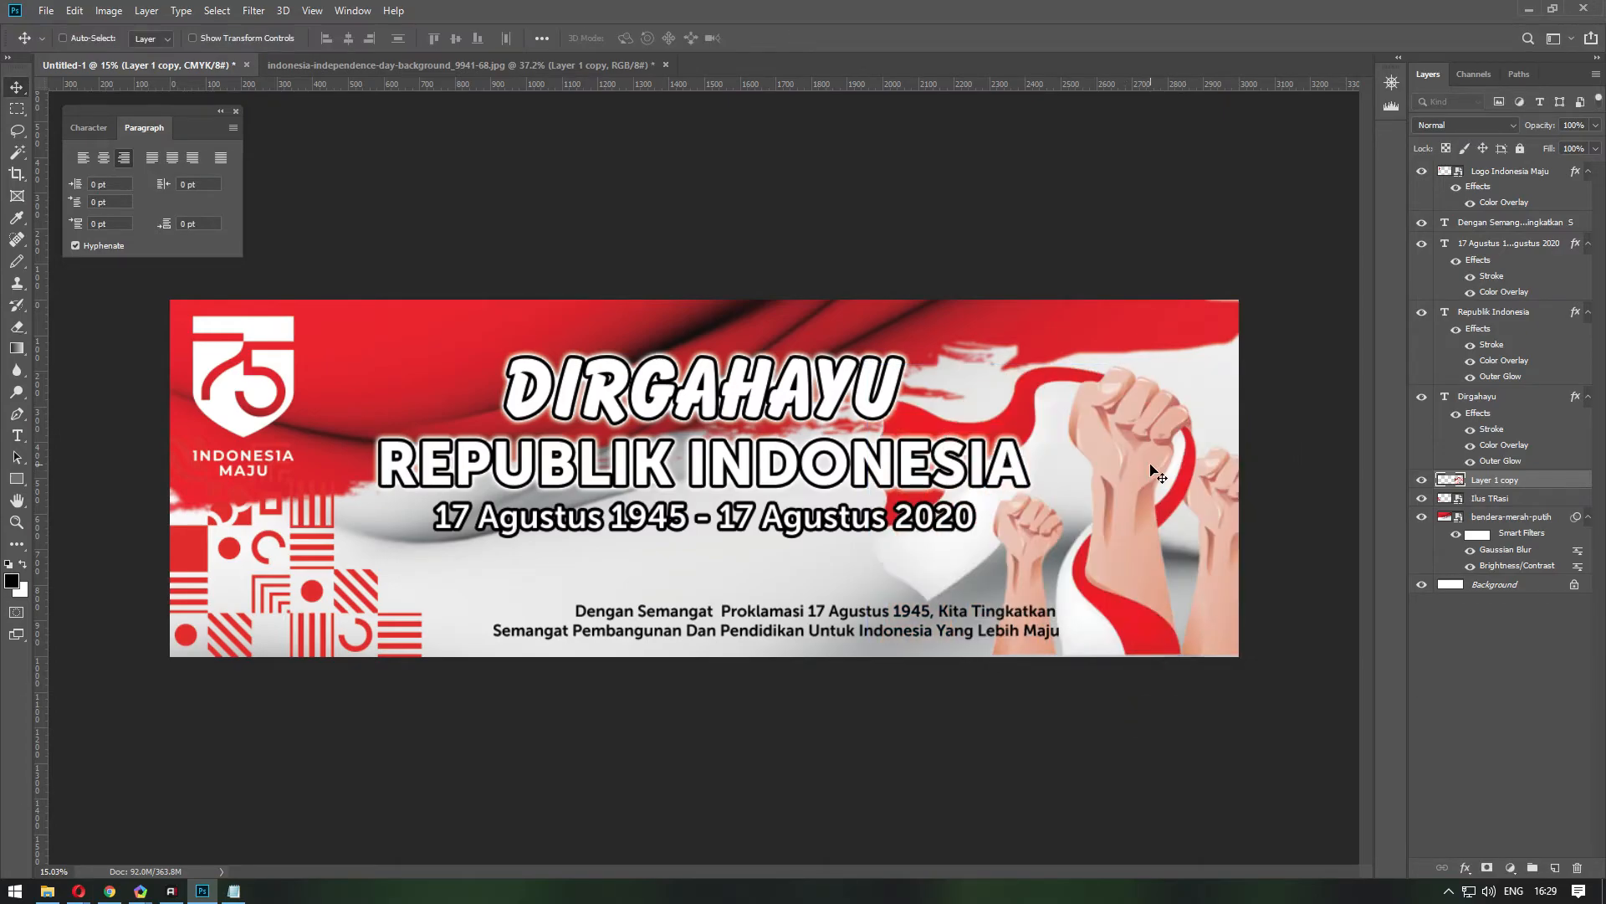
mouse_move(1138, 572)
mouse_down()
mouse_move(1117, 542)
mouse_move(1116, 555)
mouse_up()
Select the two-line slogan text and move it slightly left, away from the fists.
key(ctrl+plus)
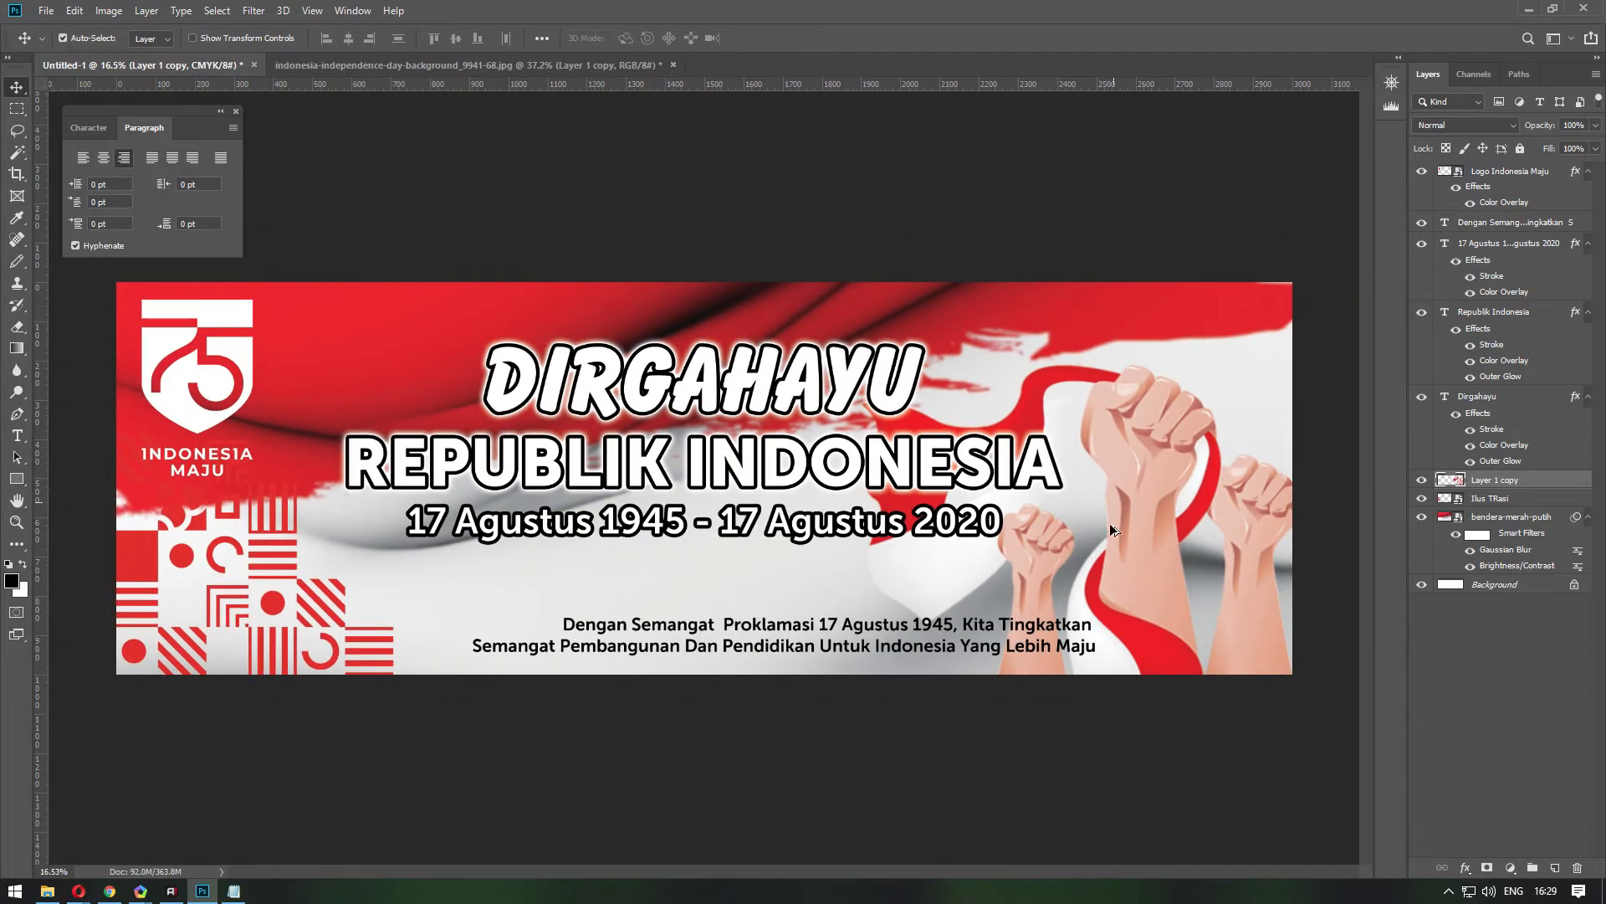
right_click(1045, 629)
click(1083, 637)
drag(1049, 628, 1018, 625)
Draw a large ellipse shape of about 10251 × 3896 px across the banner, extending past its left and right edges.
key(ctrl+minus)
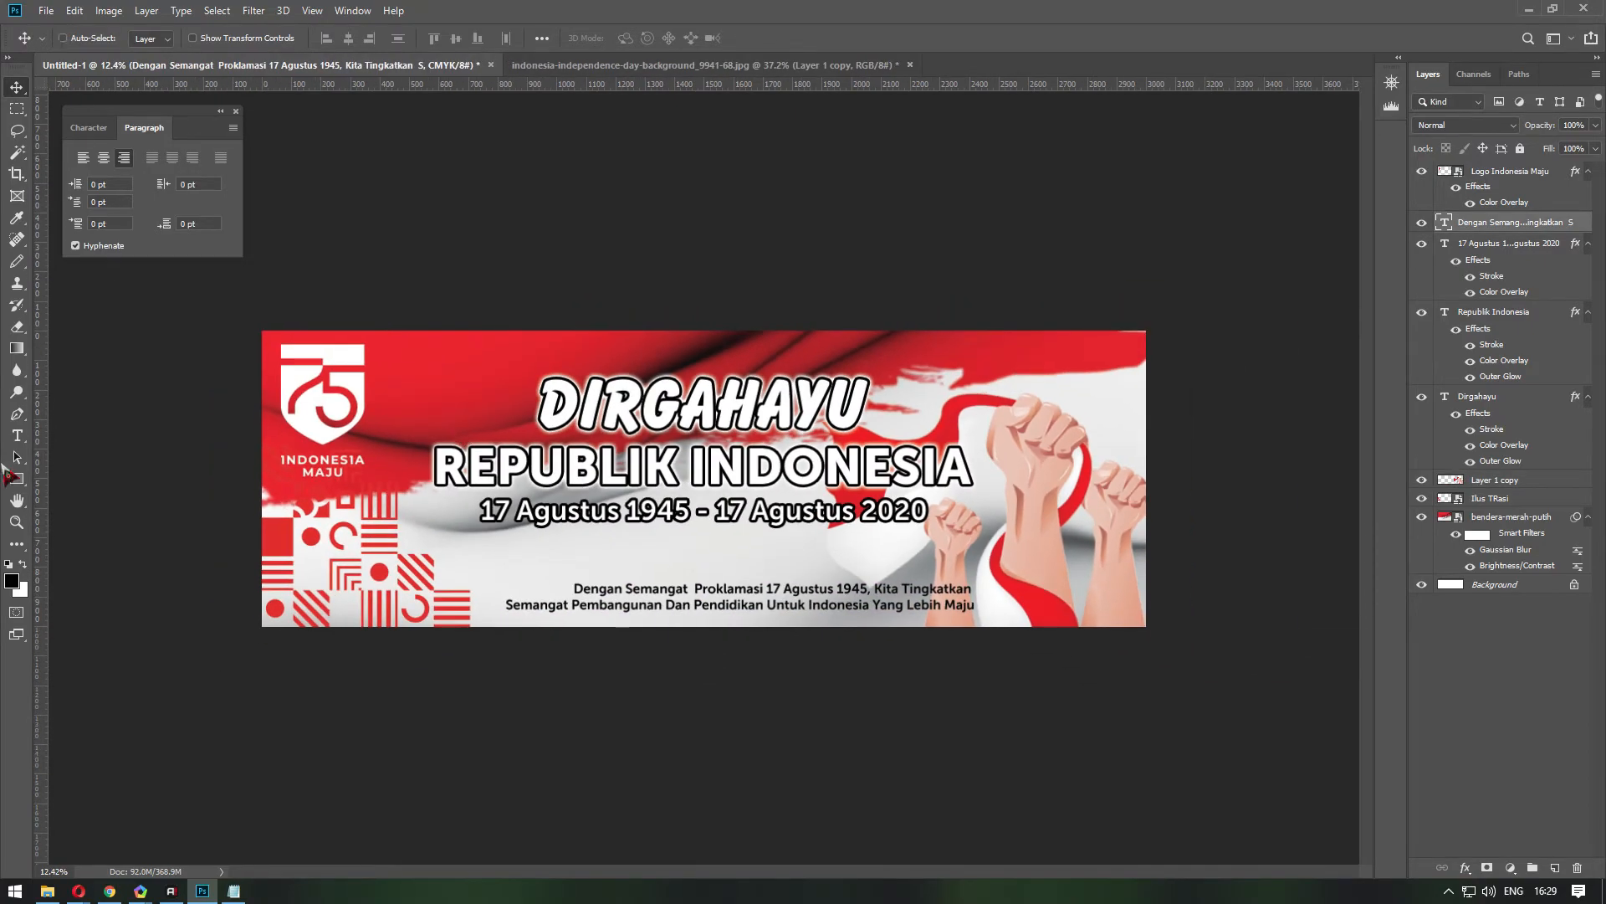
click(15, 485)
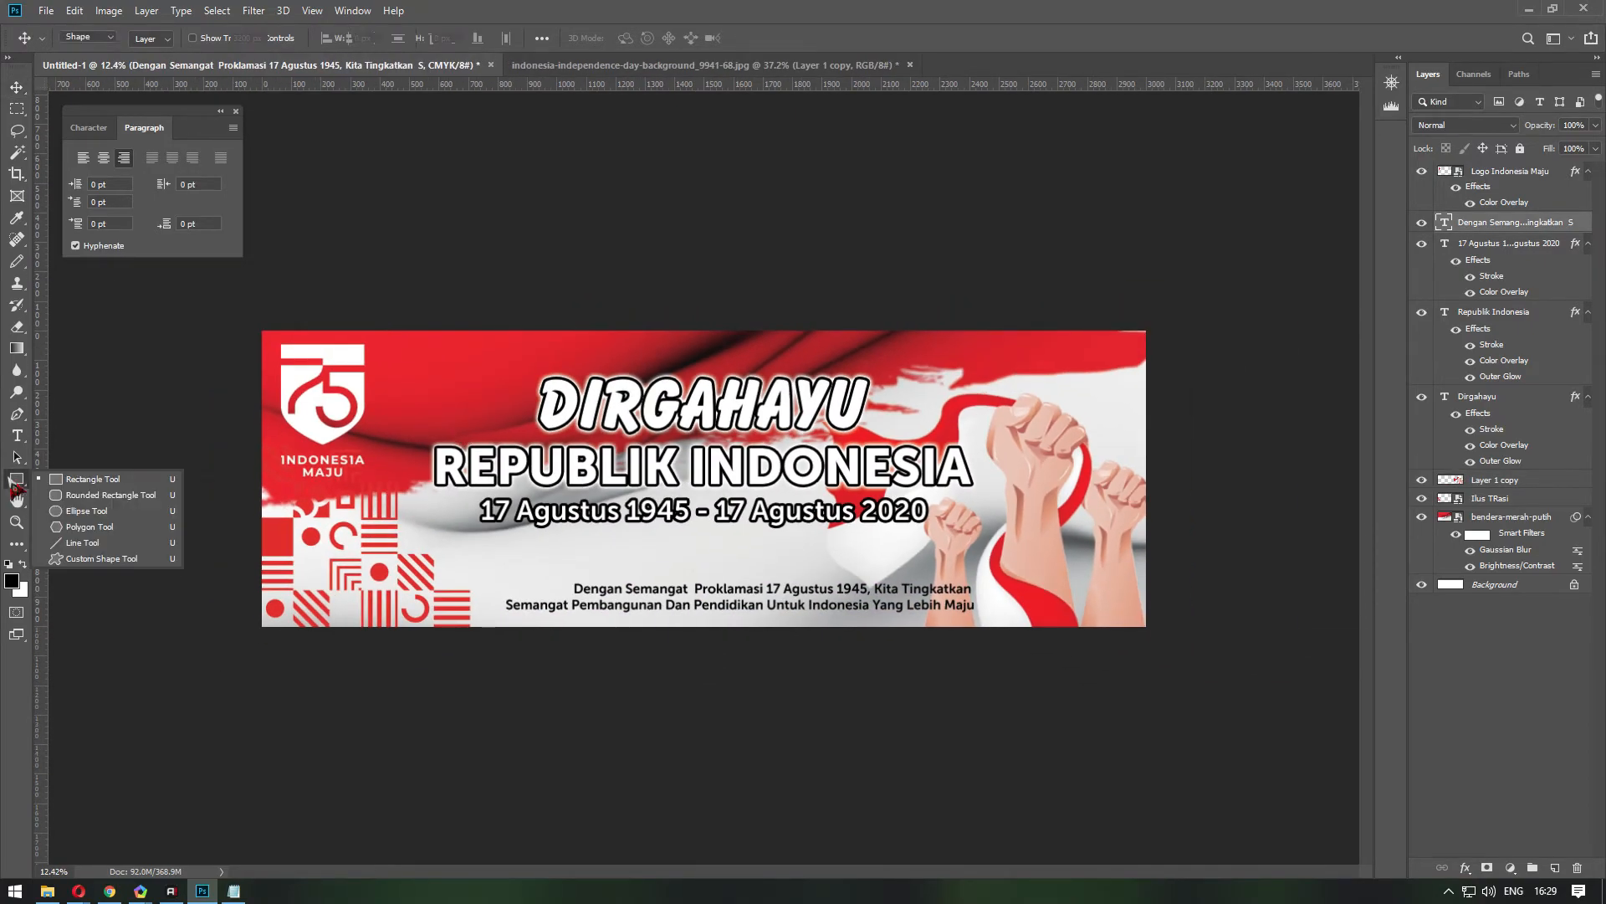
click(82, 508)
click(179, 318)
click(789, 332)
drag(157, 307, 1223, 714)
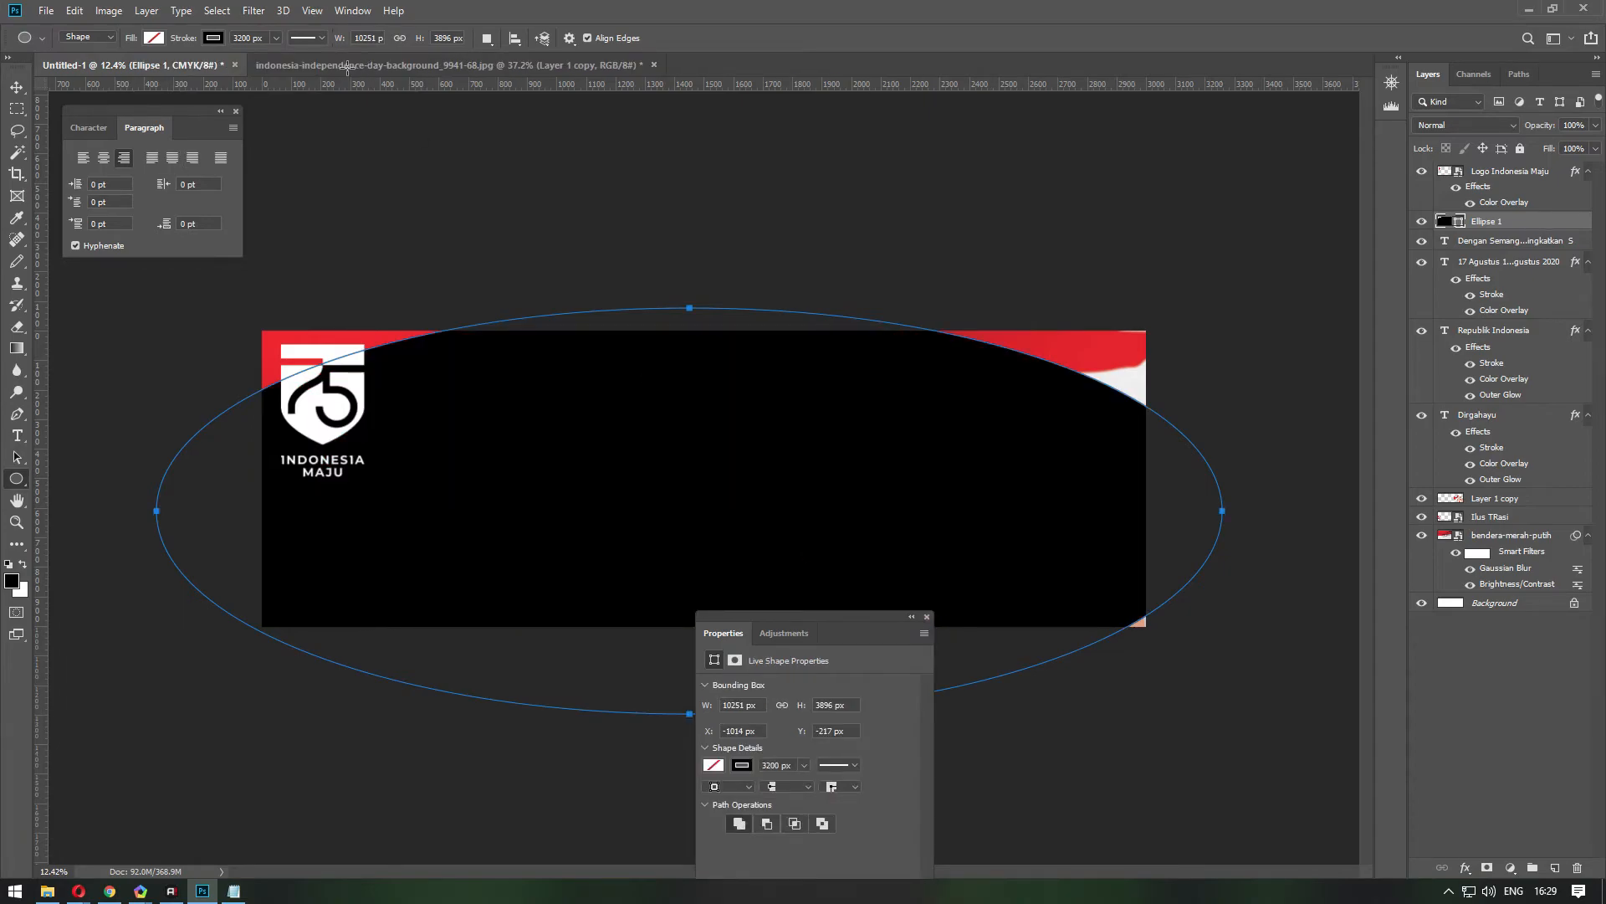
Change the ellipse's stroke colour from black to red.
click(214, 39)
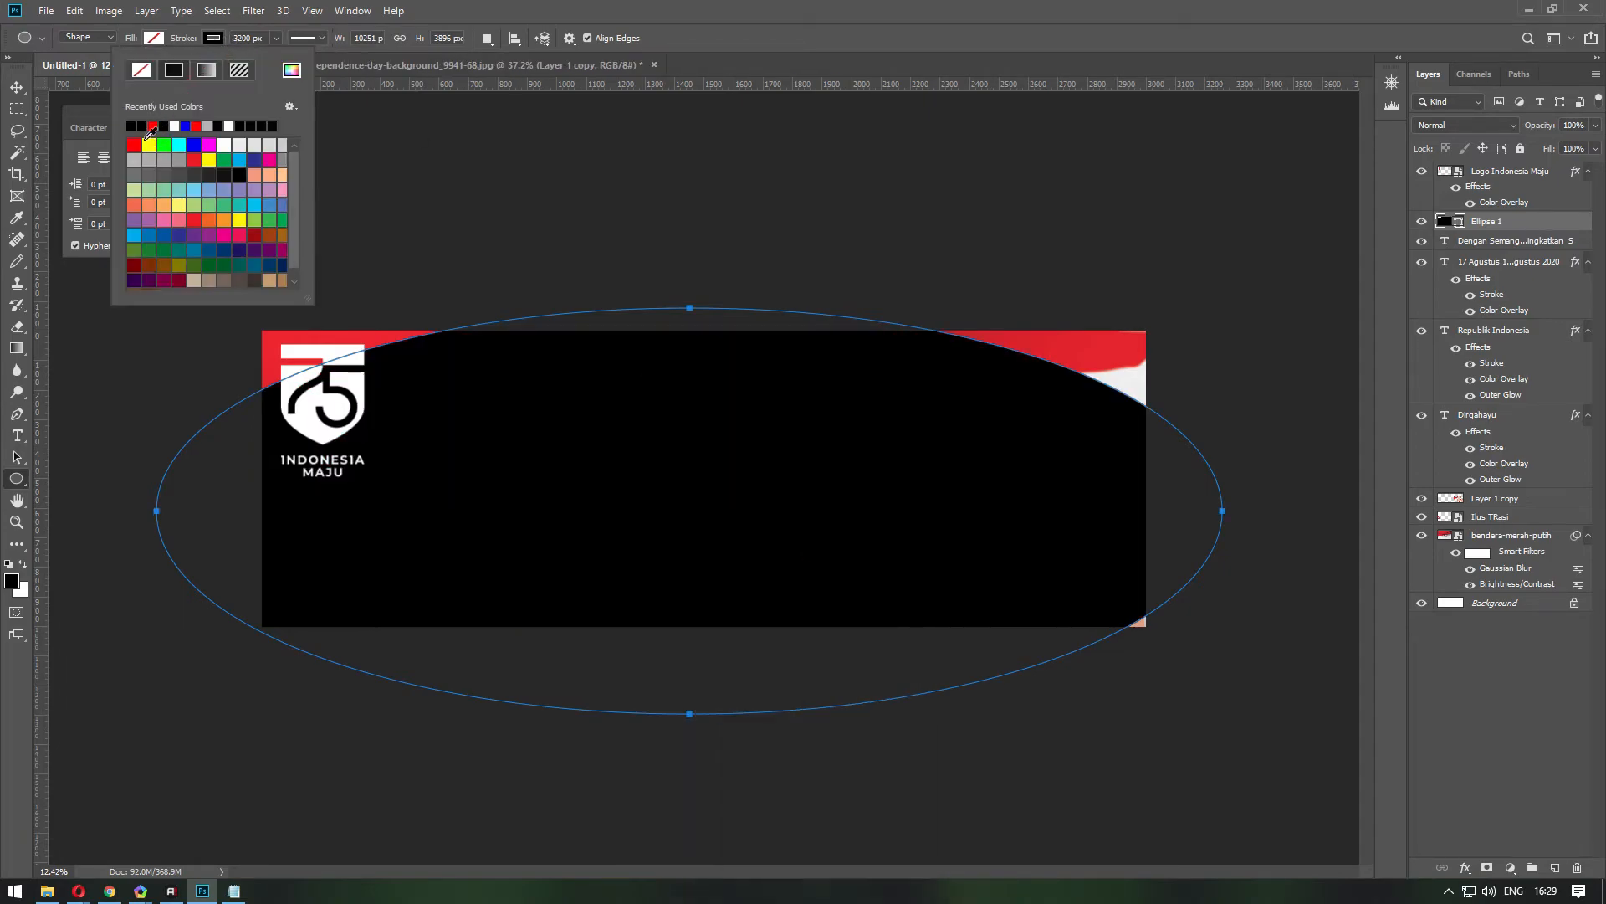
click(136, 147)
click(17, 87)
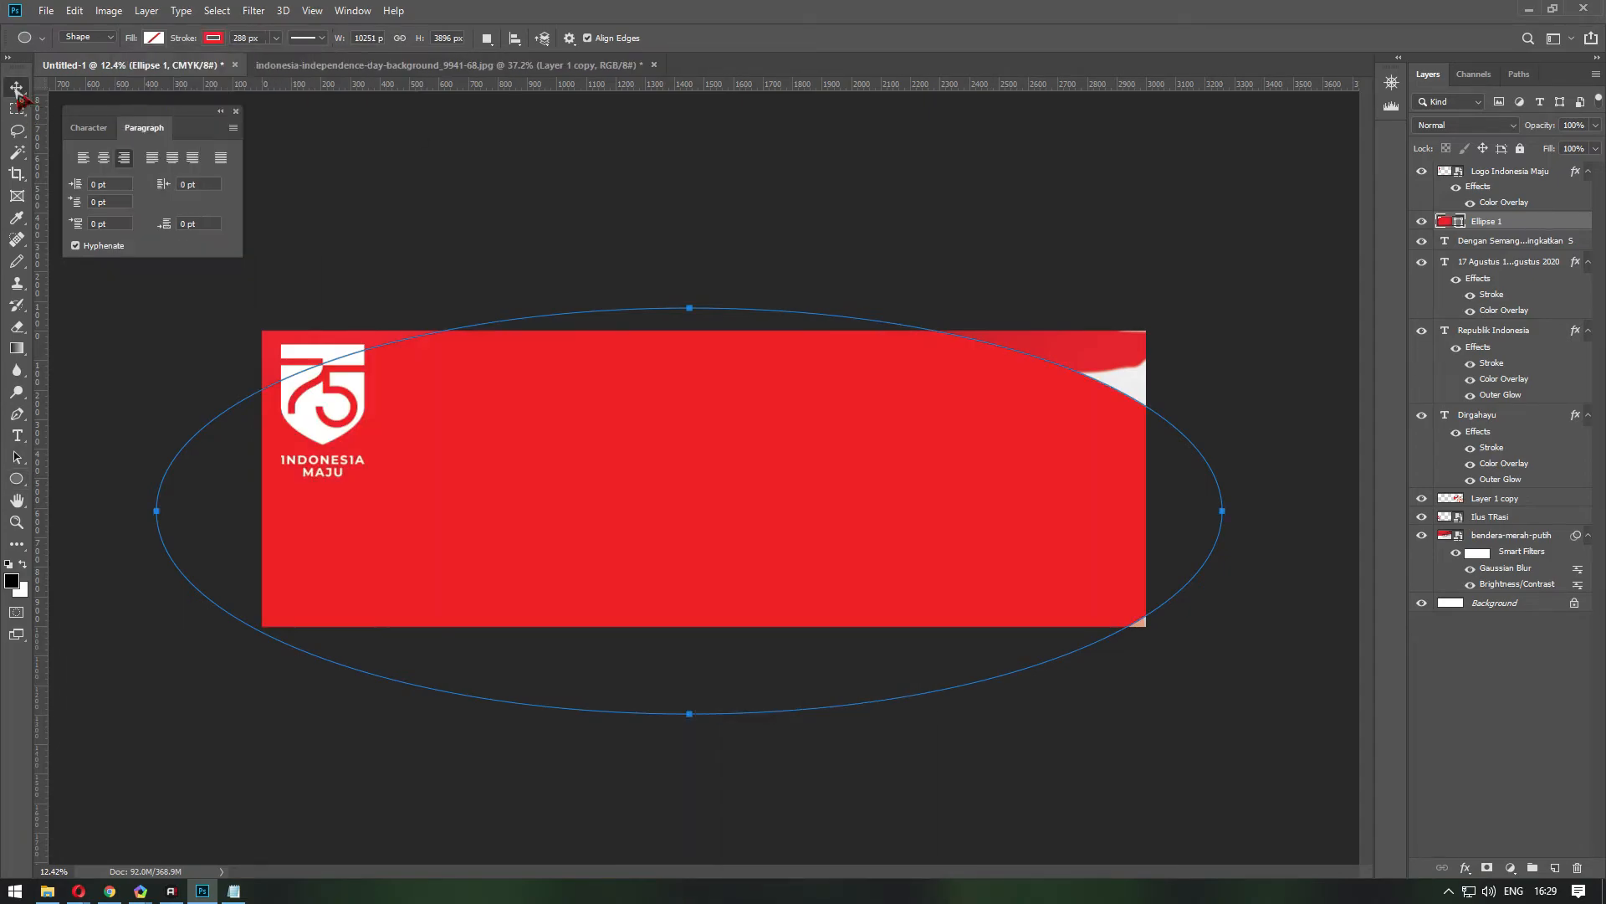
click(795, 337)
Place the ellipse layer just above the Background and clip the flag, pattern and fists layers to it.
drag(1537, 224, 1527, 569)
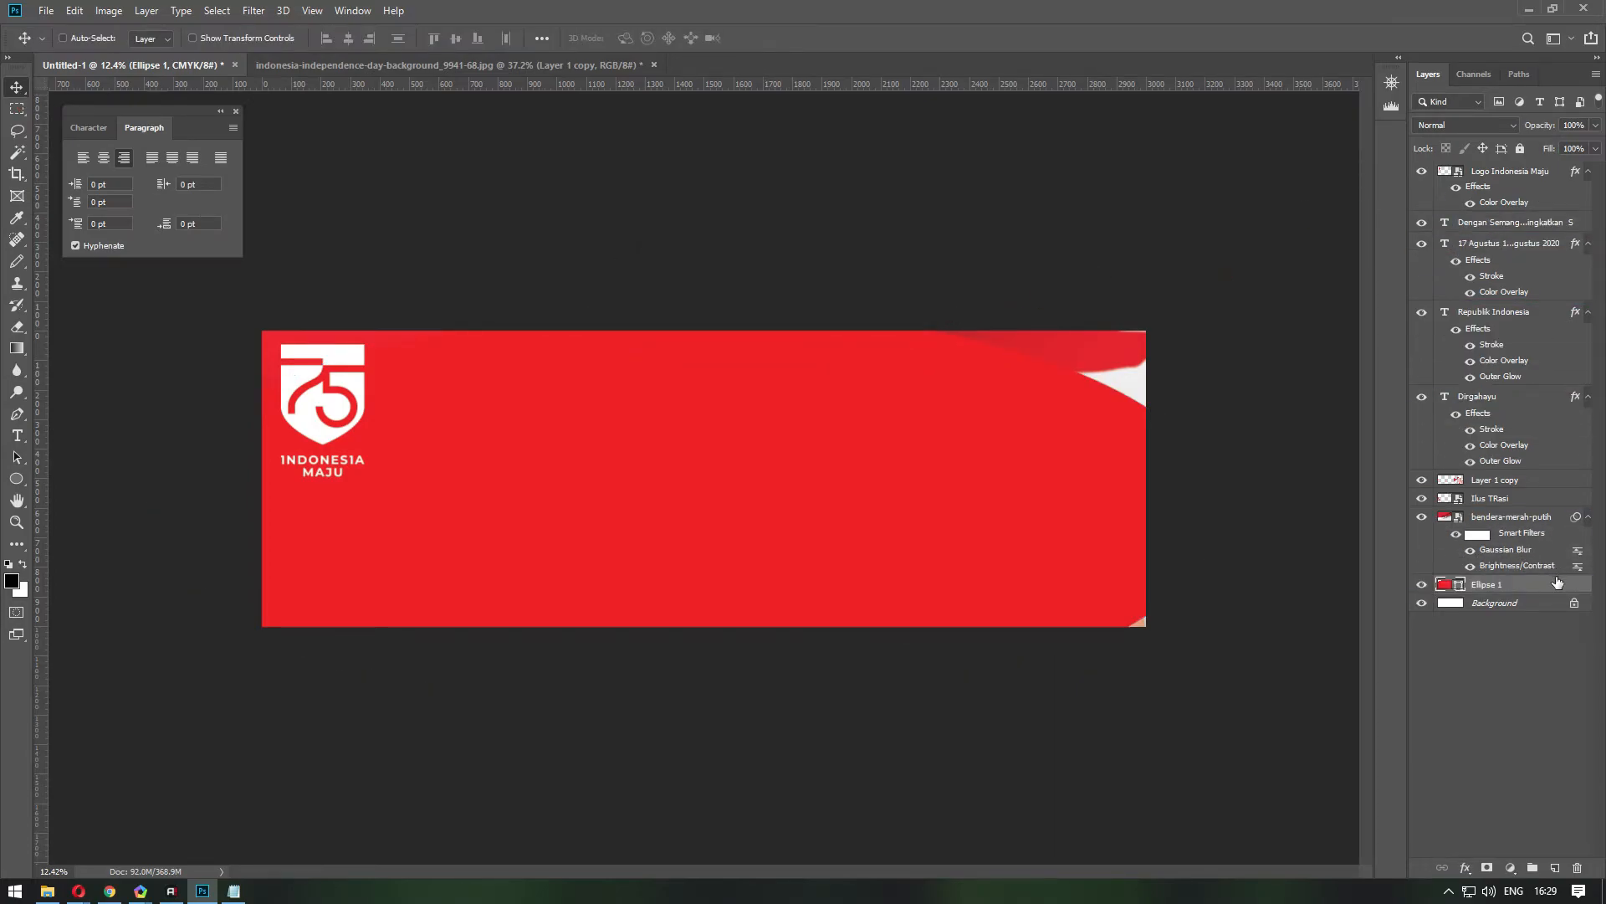
alt+click(1558, 572)
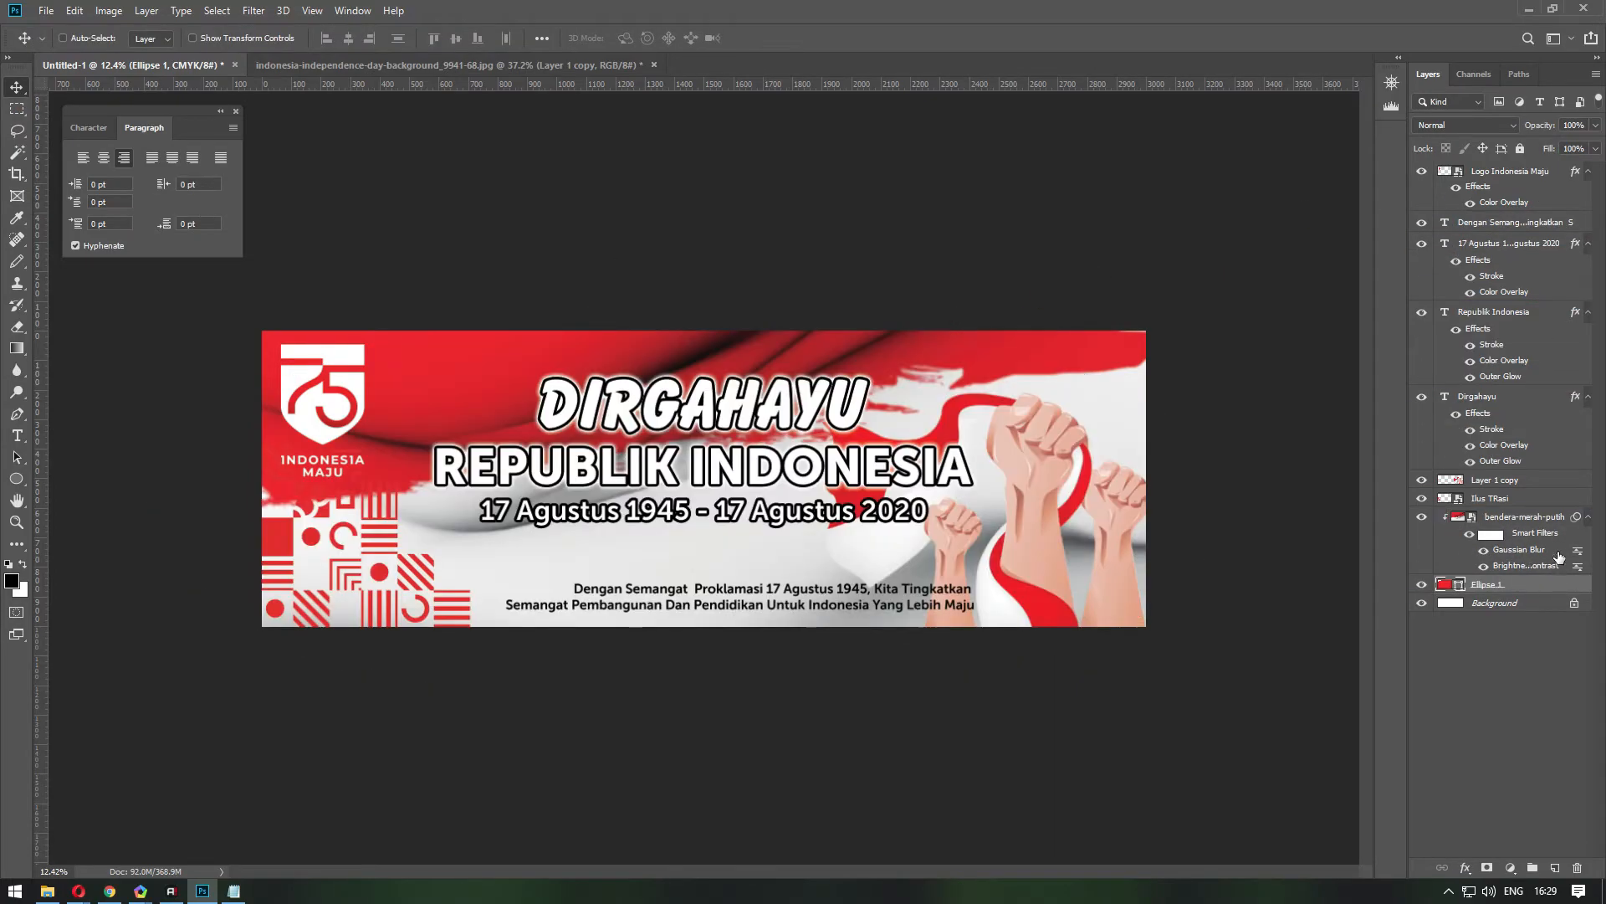
alt+click(1551, 506)
alt+click(1559, 489)
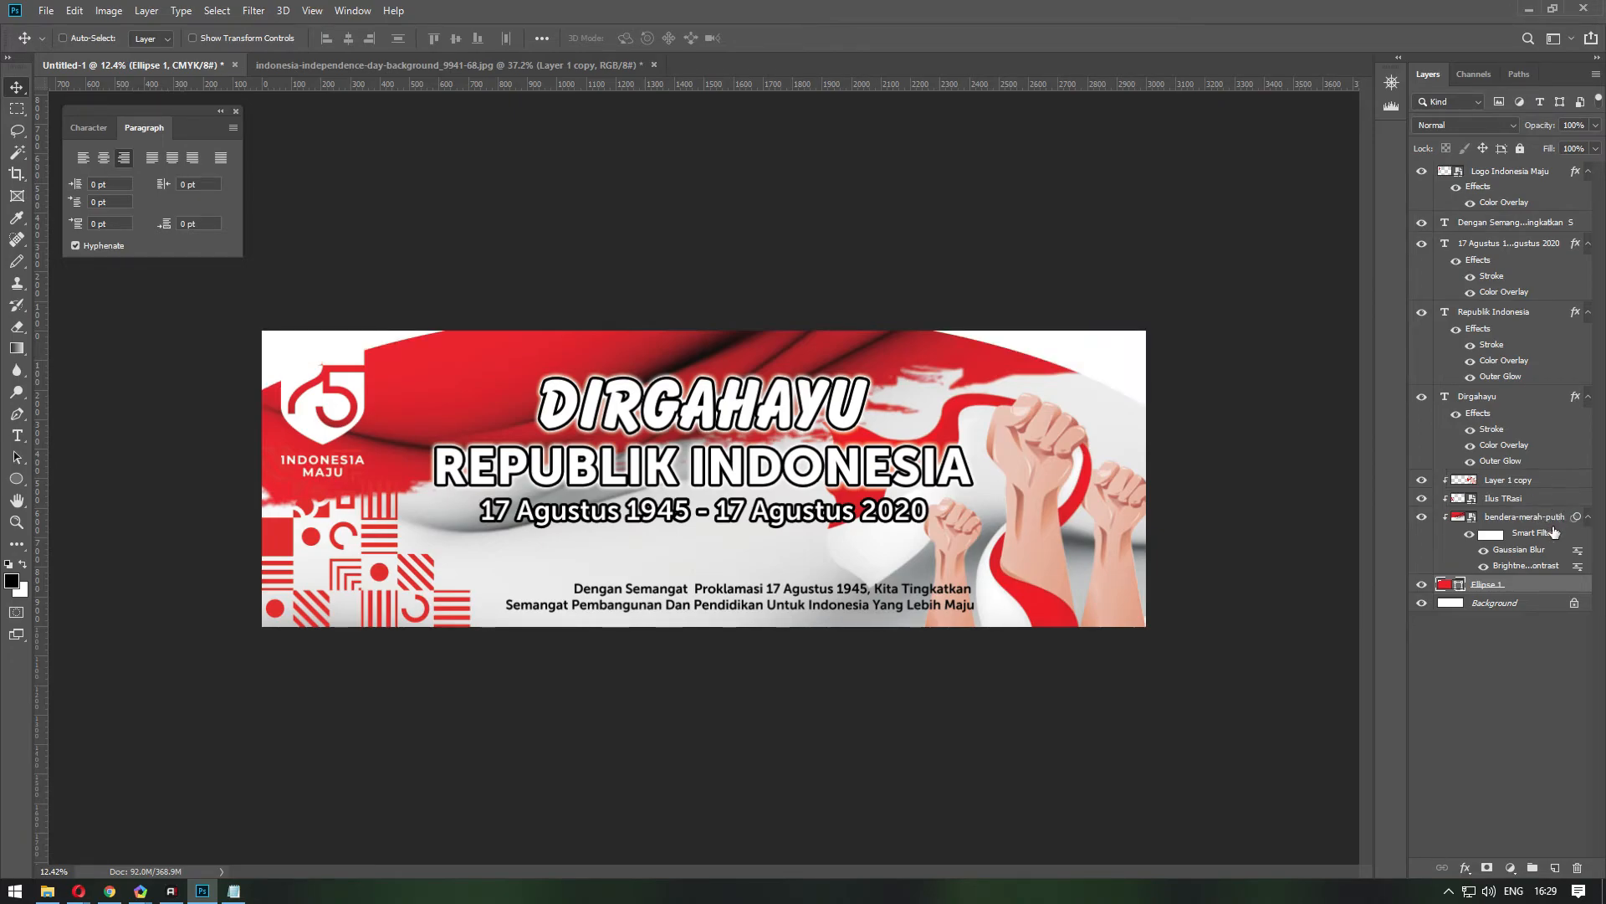
Move the ellipse up, tilt it about -5° and stretch its width leftward to about 134%.
drag(1027, 557, 1010, 483)
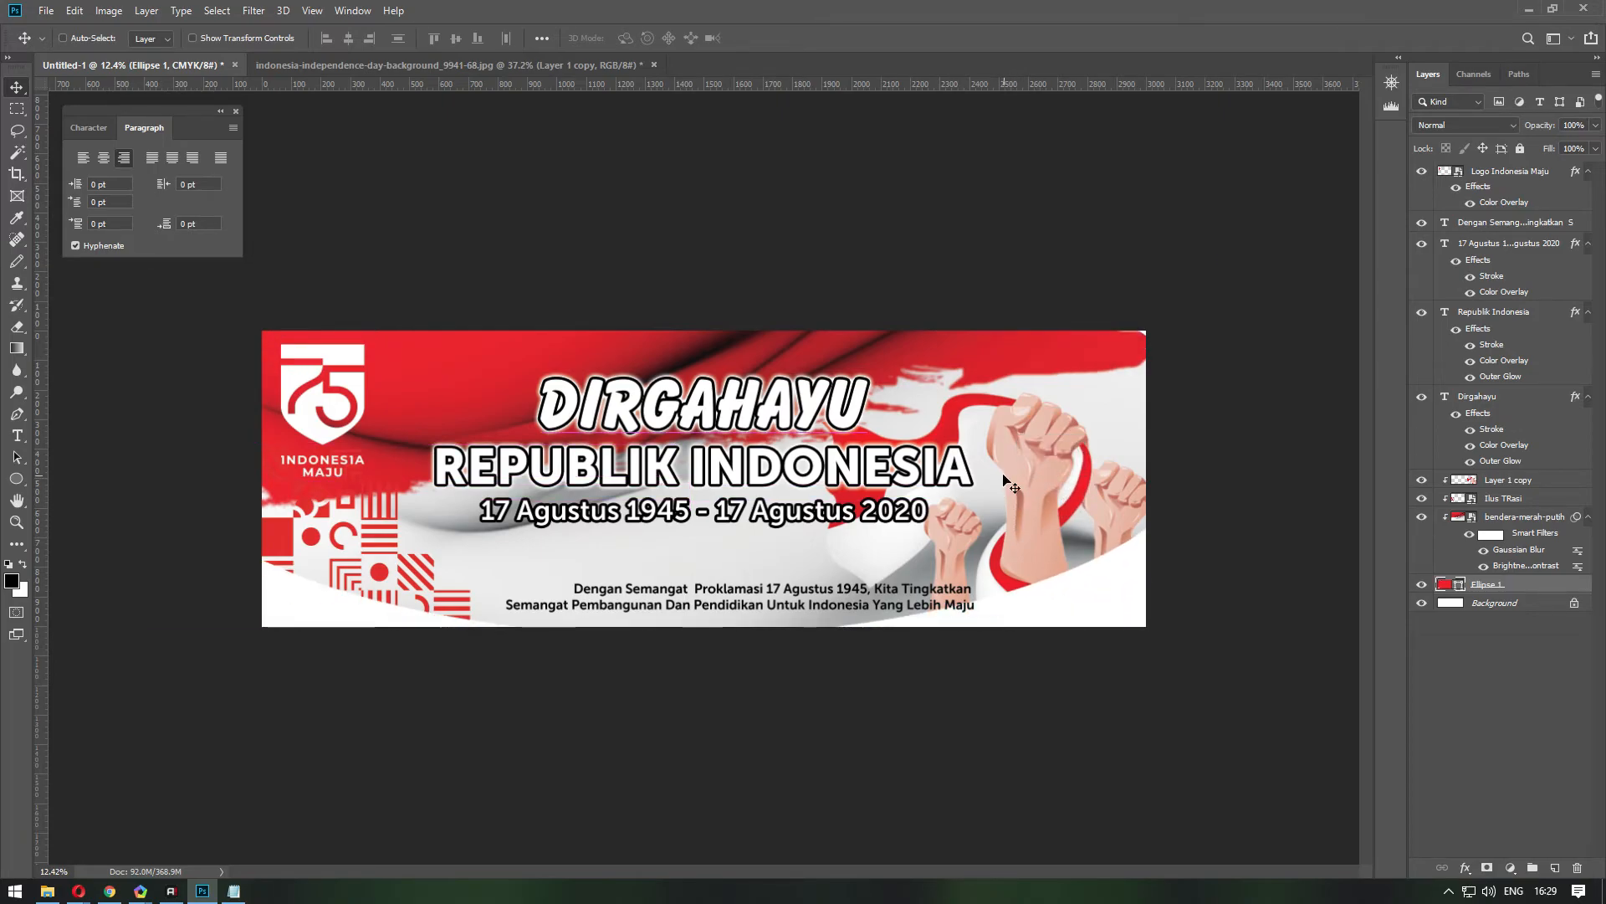
key(ctrl+t)
key(ctrl+minus)
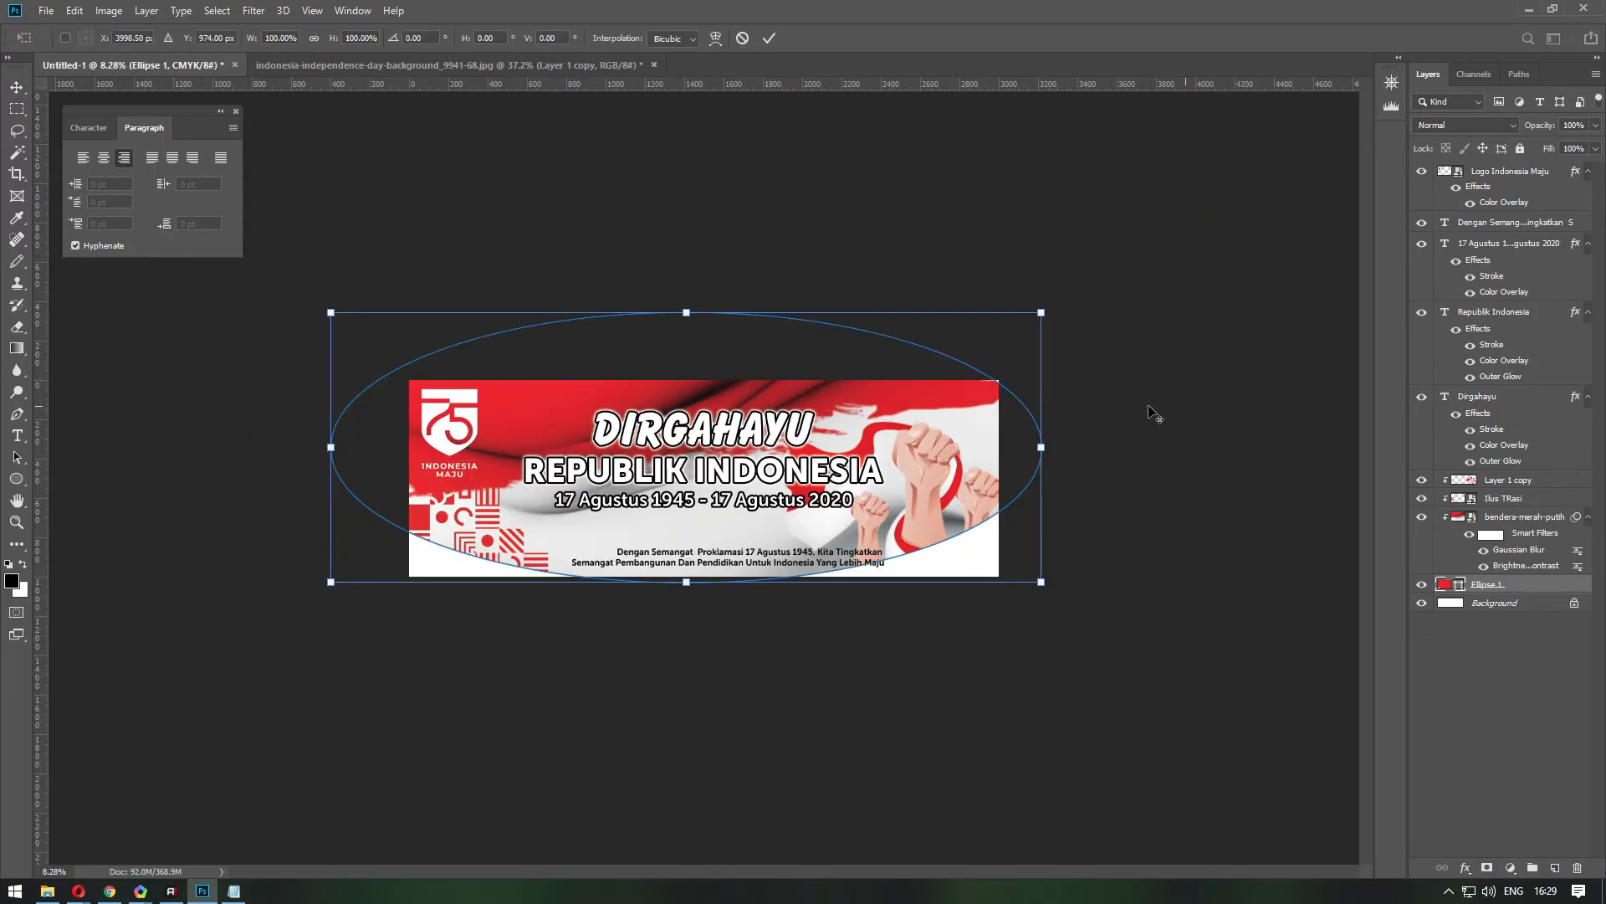
drag(1077, 287, 1068, 251)
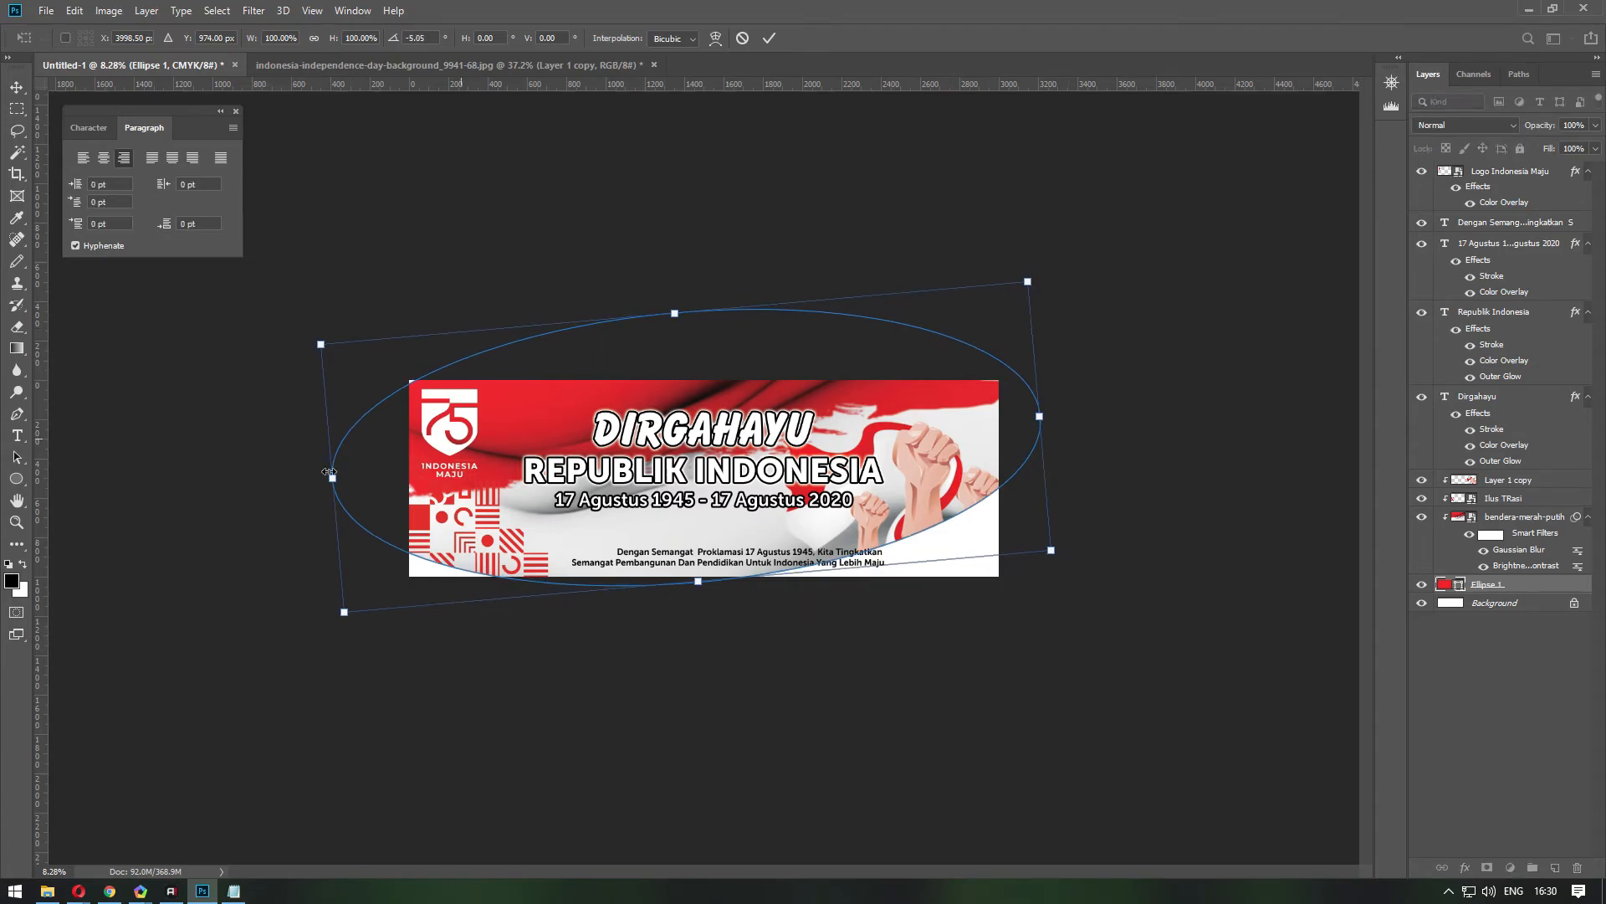
drag(321, 481, 82, 501)
drag(922, 380, 1043, 393)
Level the ellipse to about -0.54°, widen it to about 158% and reposition it so its curve cuts the banner's lower-right corner.
drag(1178, 272, 1184, 305)
drag(1059, 463, 1045, 445)
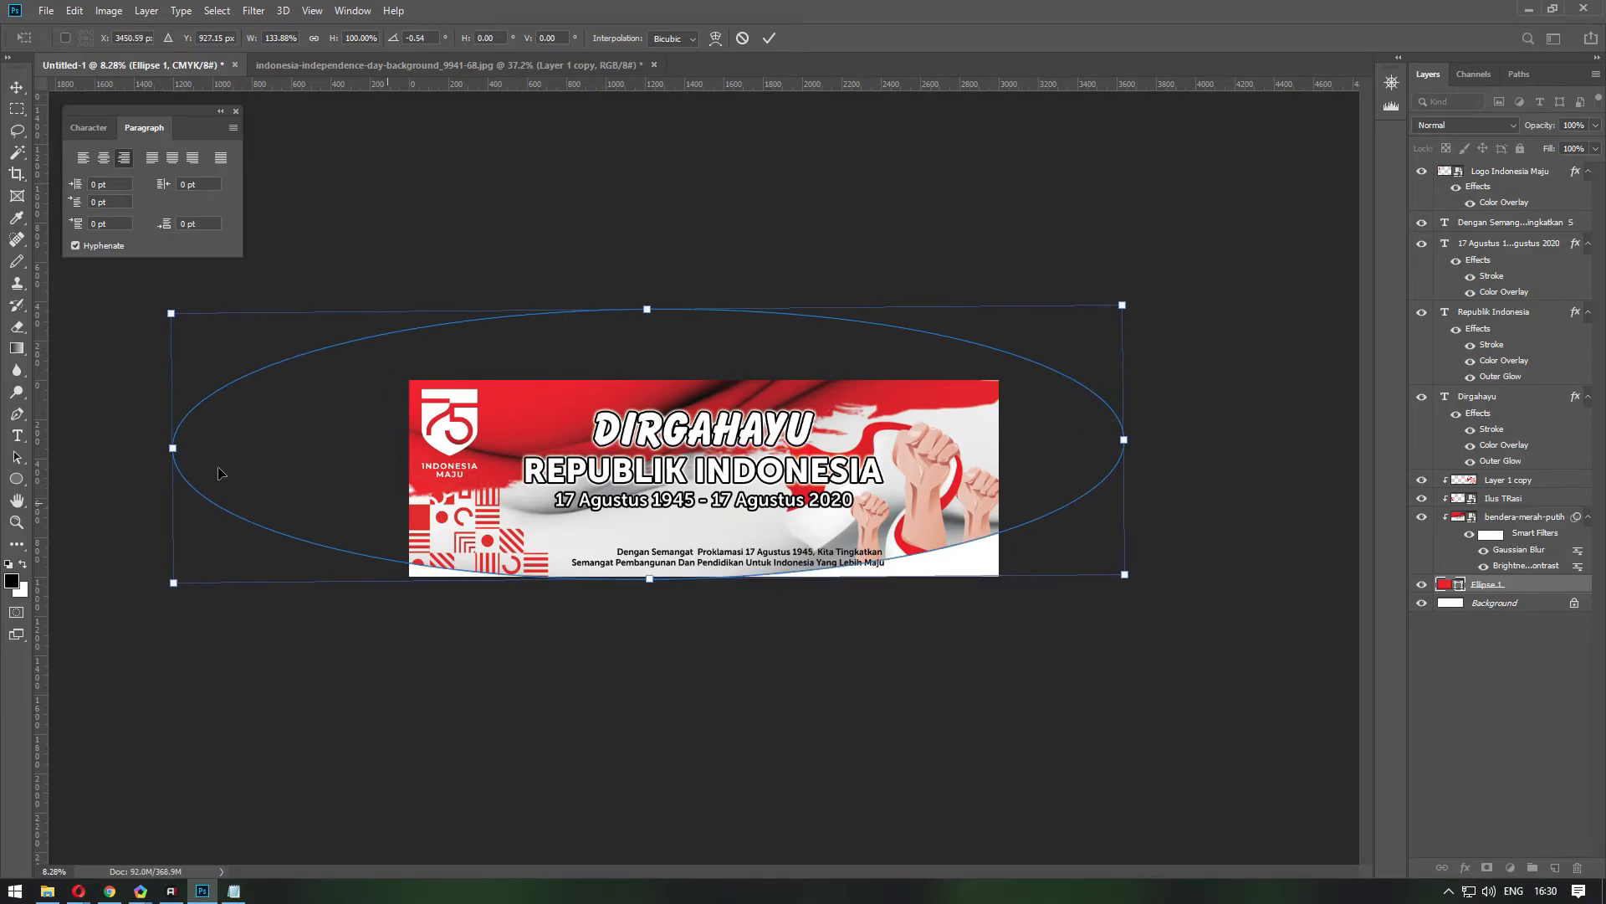
drag(176, 456, 15, 439)
drag(882, 496, 905, 503)
key(Return)
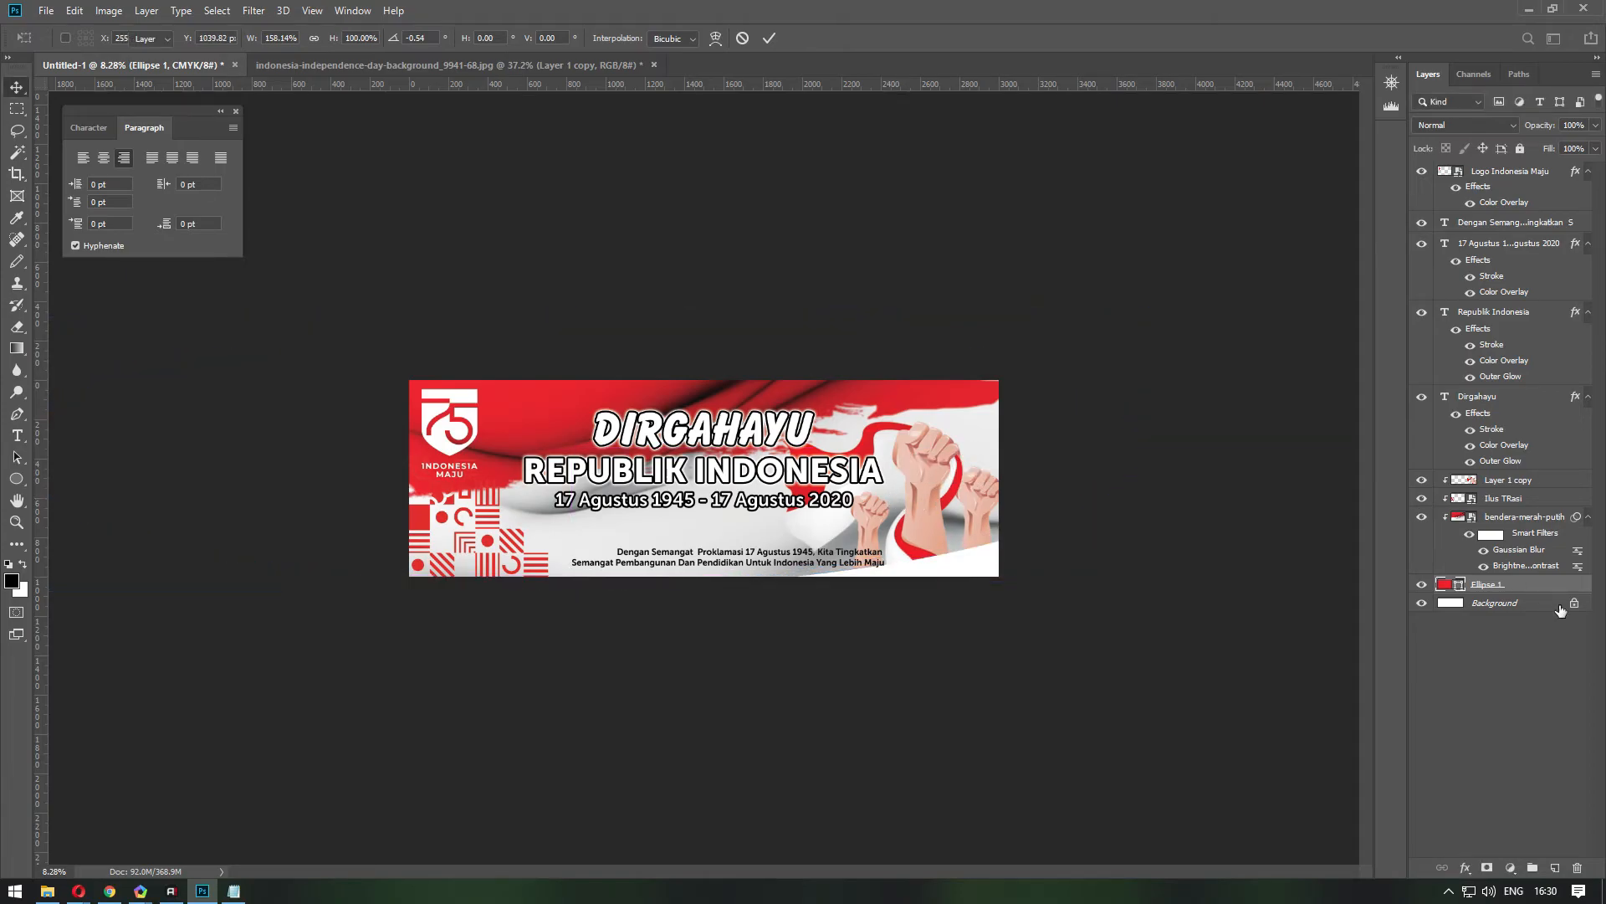
Duplicate the Background layer and give the copy a Color Overlay in the red sampled from the banner's flag.
click(1526, 603)
key(ctrl+j)
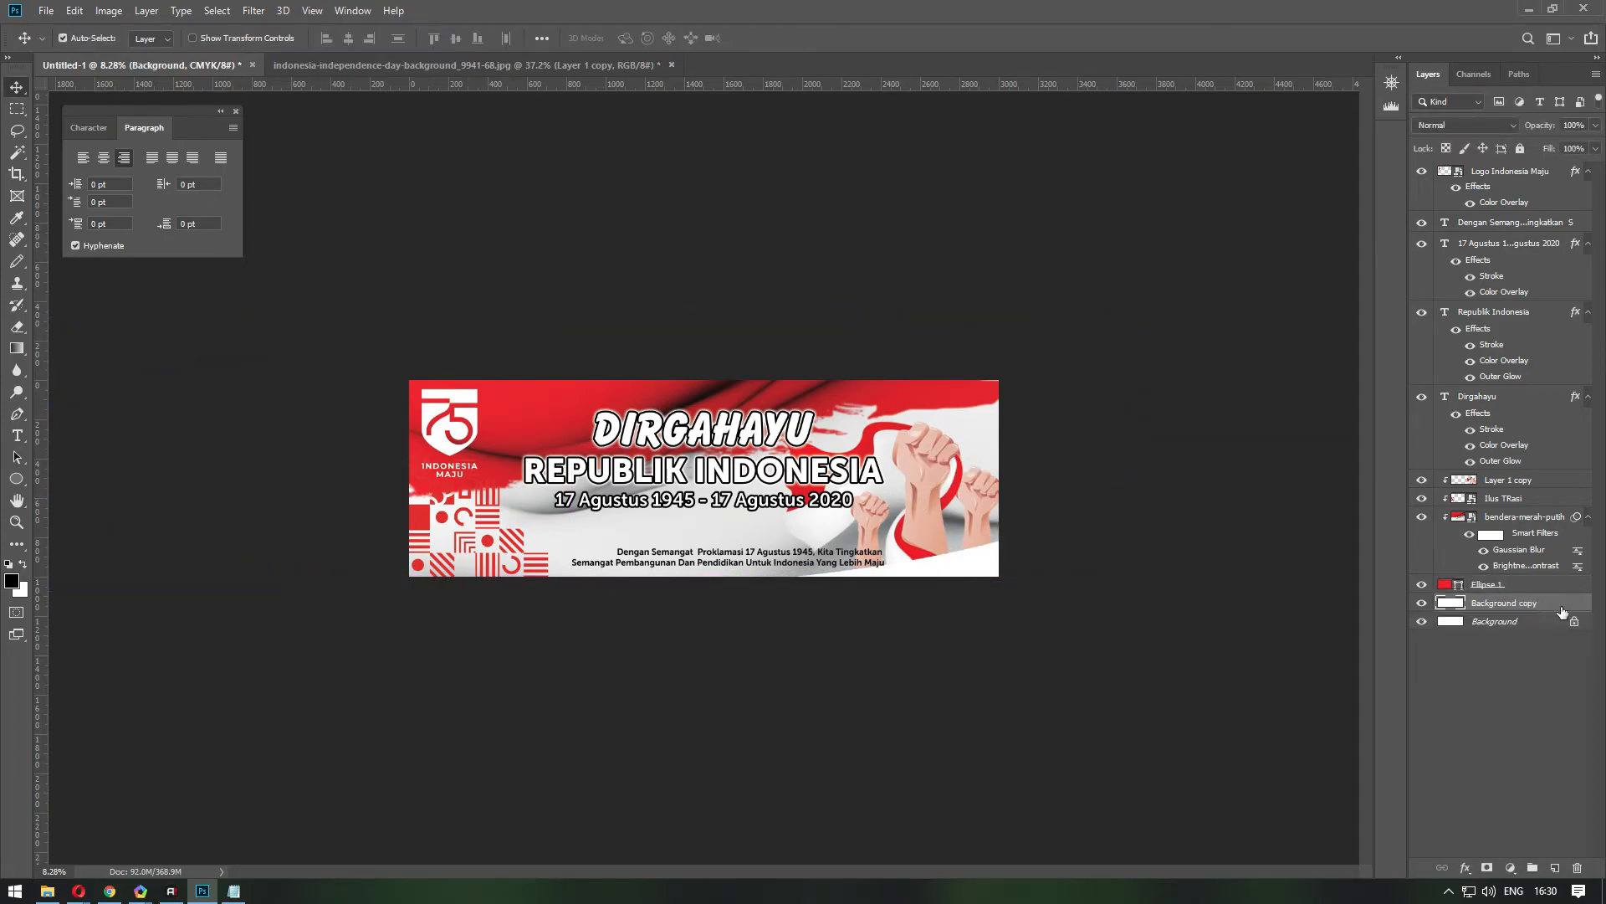
click(1044, 361)
click(1349, 194)
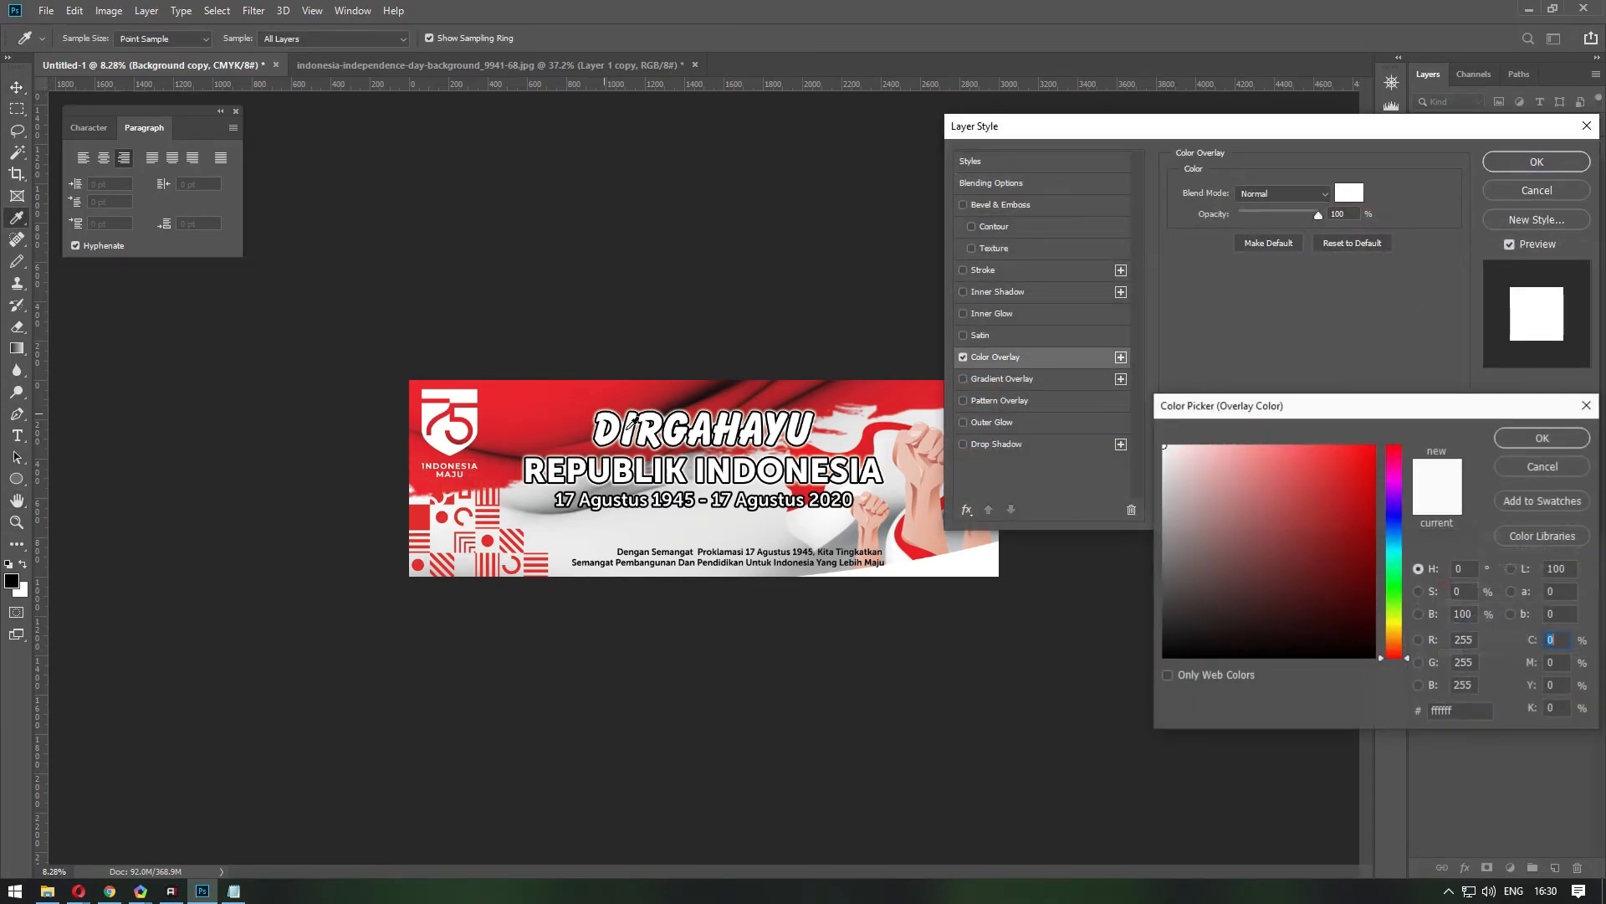
click(554, 405)
key(Return)
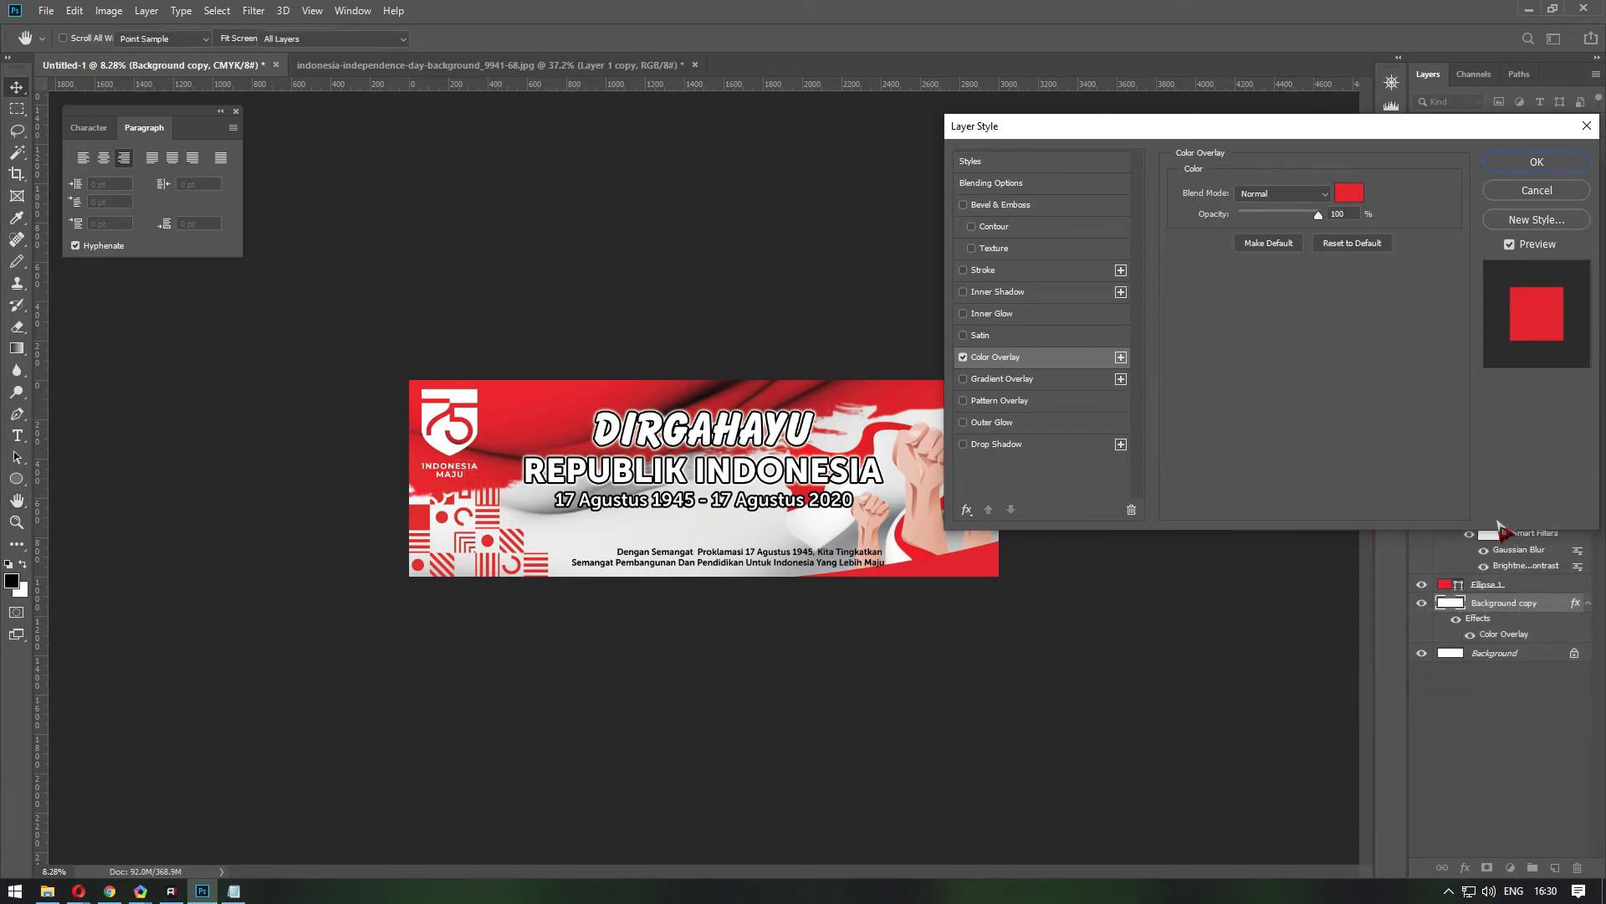
key(Return)
Set the Ellipse 1 shape's fill to white and duplicate its layer.
click(1516, 590)
double_click(1444, 584)
drag(1262, 483, 1054, 366)
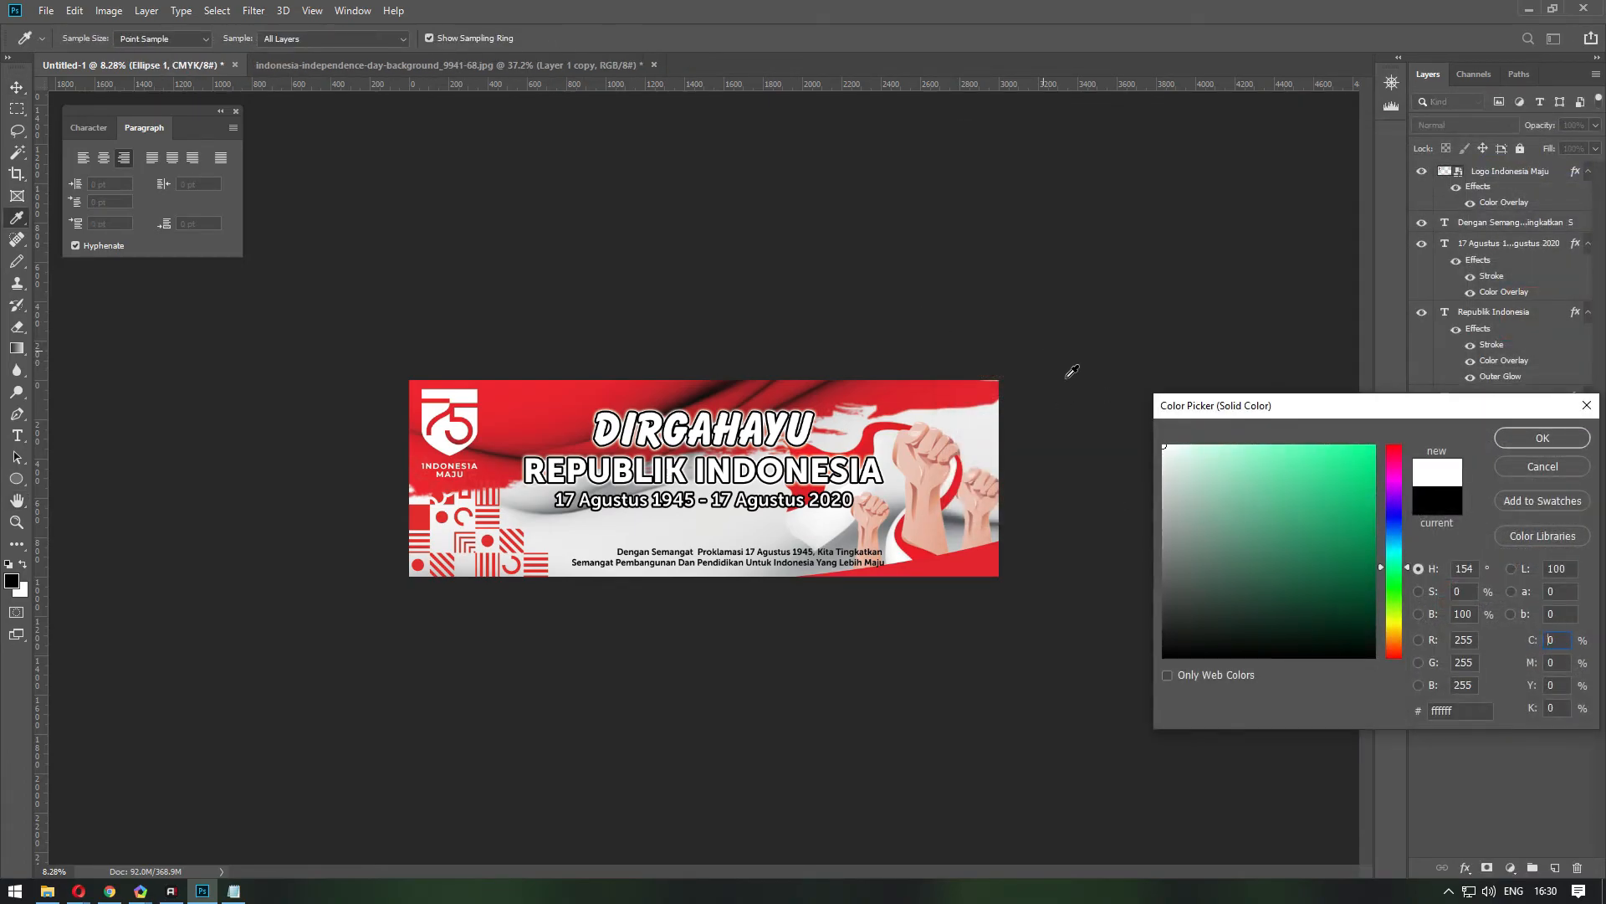
key(Return)
click(1500, 586)
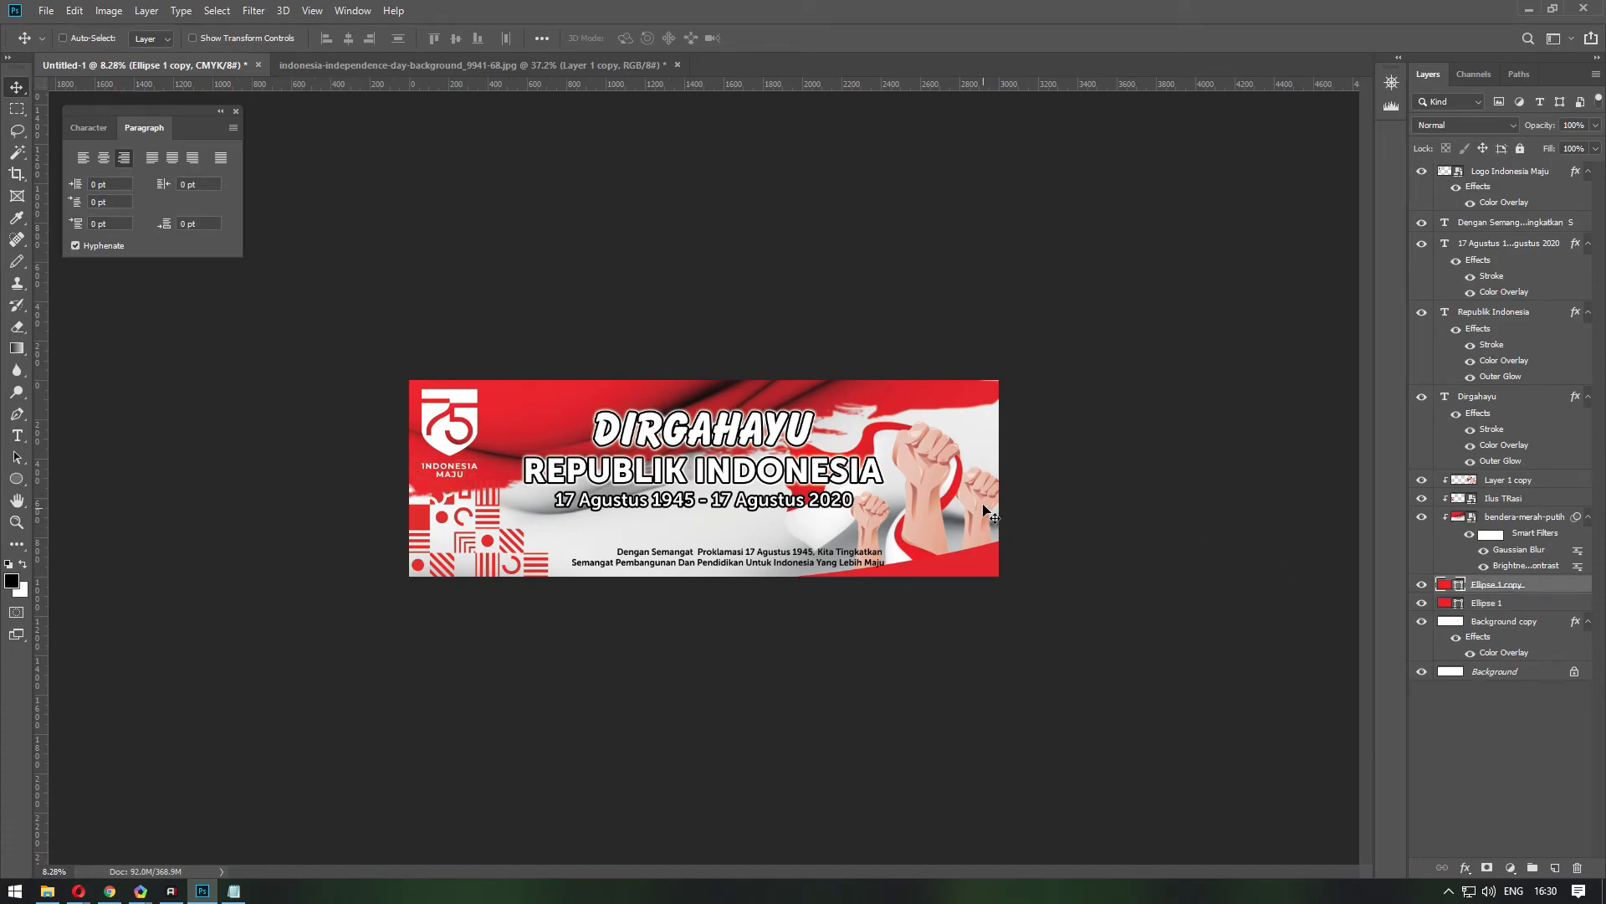
Apply a white Color Overlay to the lower Ellipse 1 layer to form a white stripe along the red curve.
double_click(1460, 605)
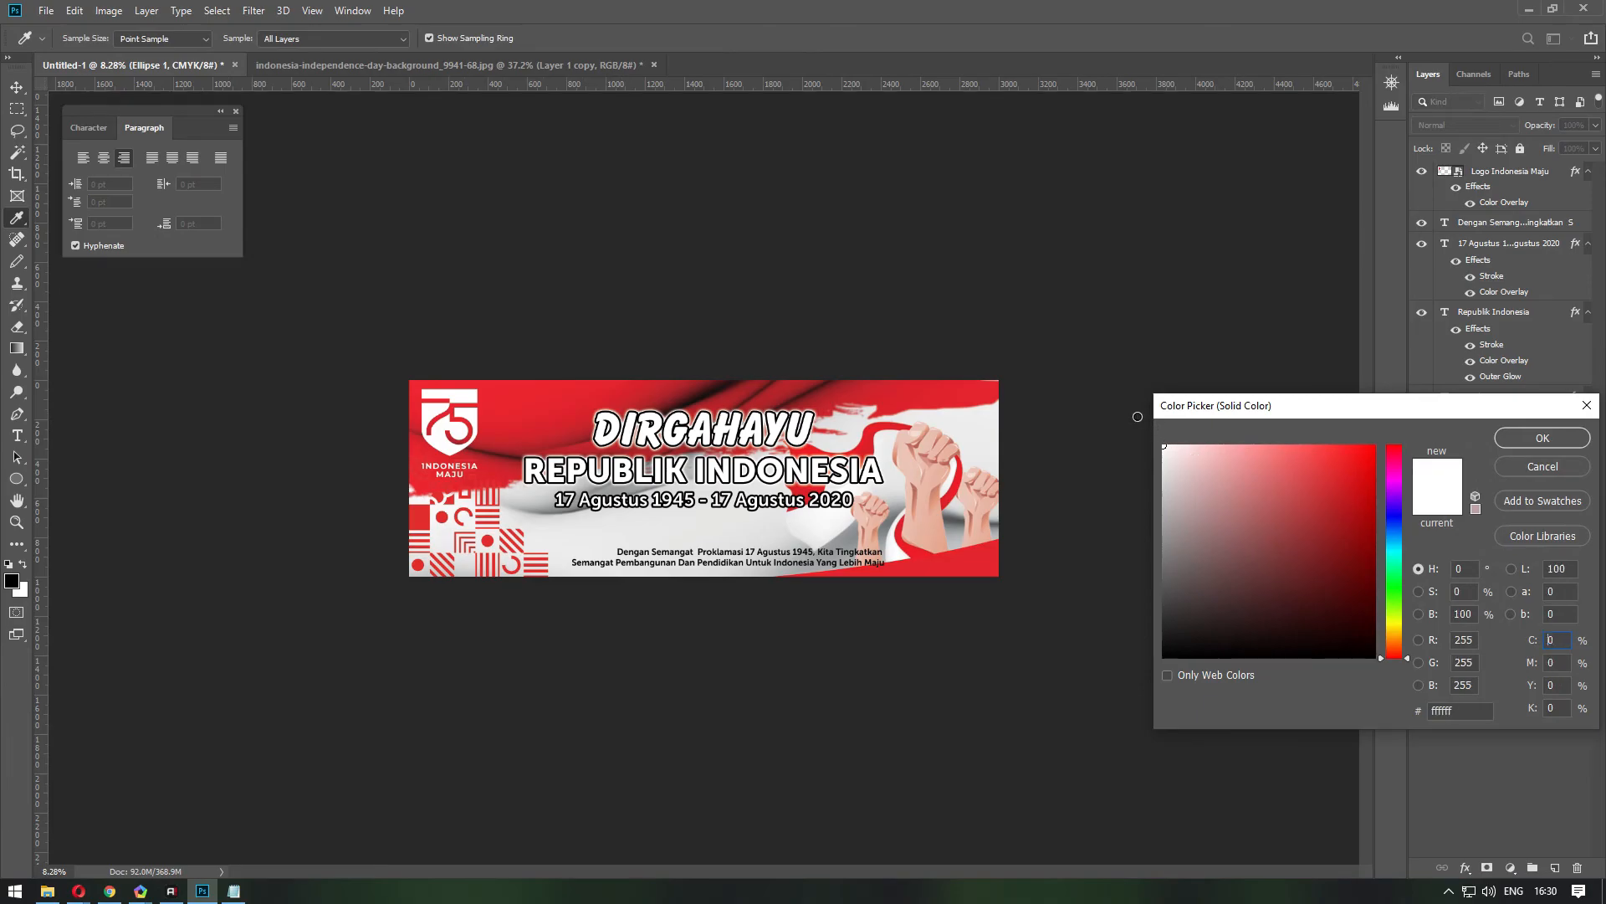
click(1542, 437)
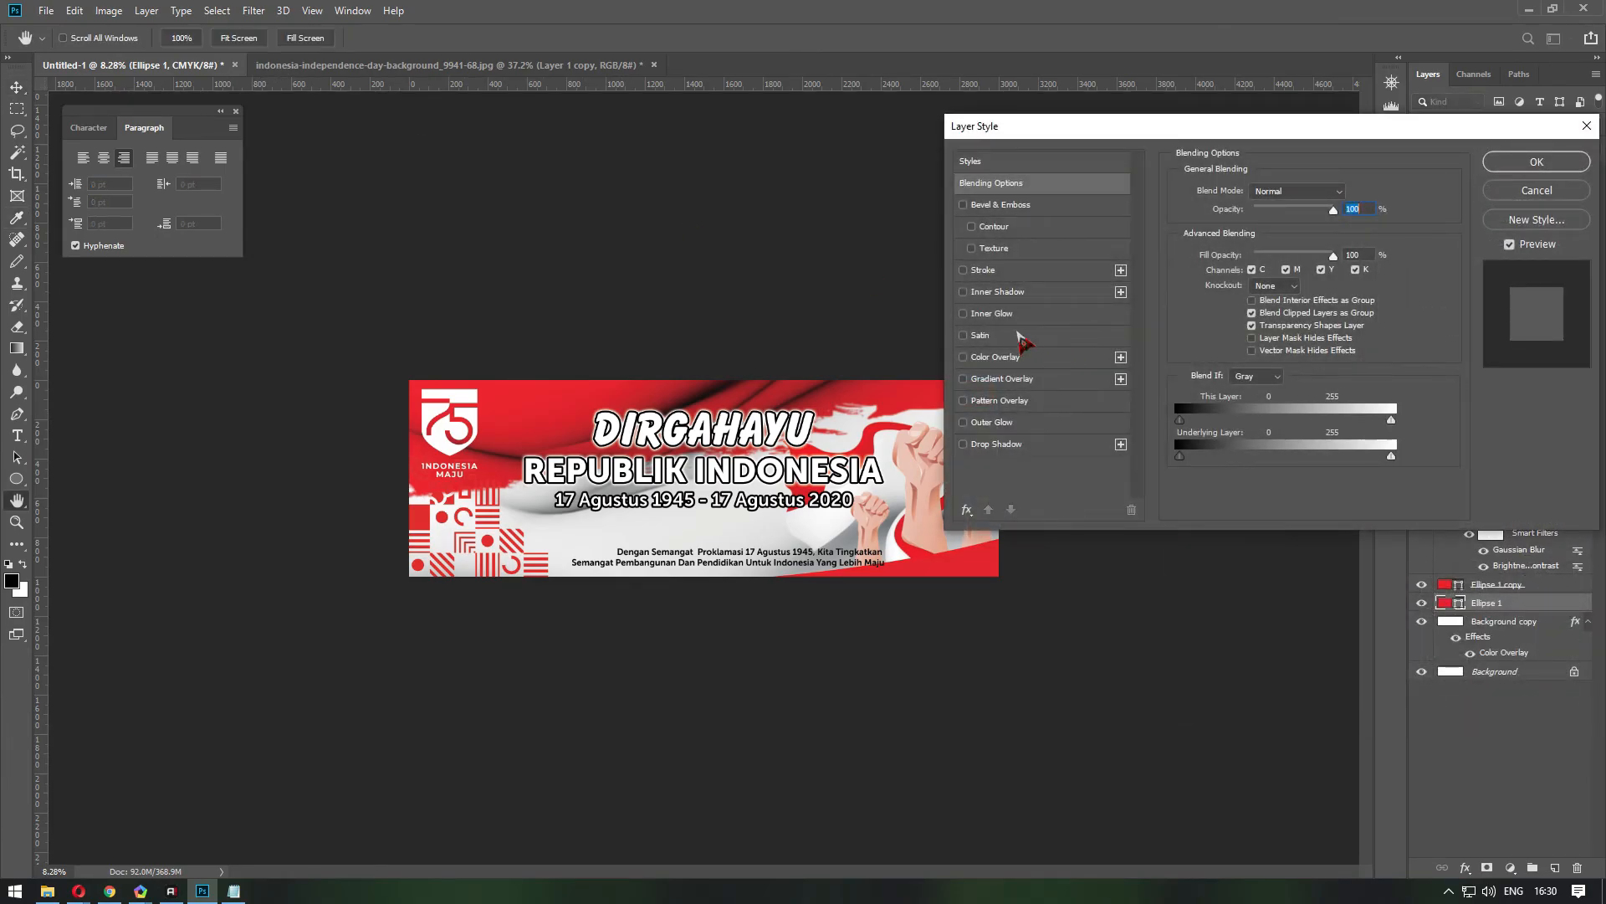
click(1022, 358)
click(1350, 198)
drag(1256, 505, 1124, 373)
key(Return)
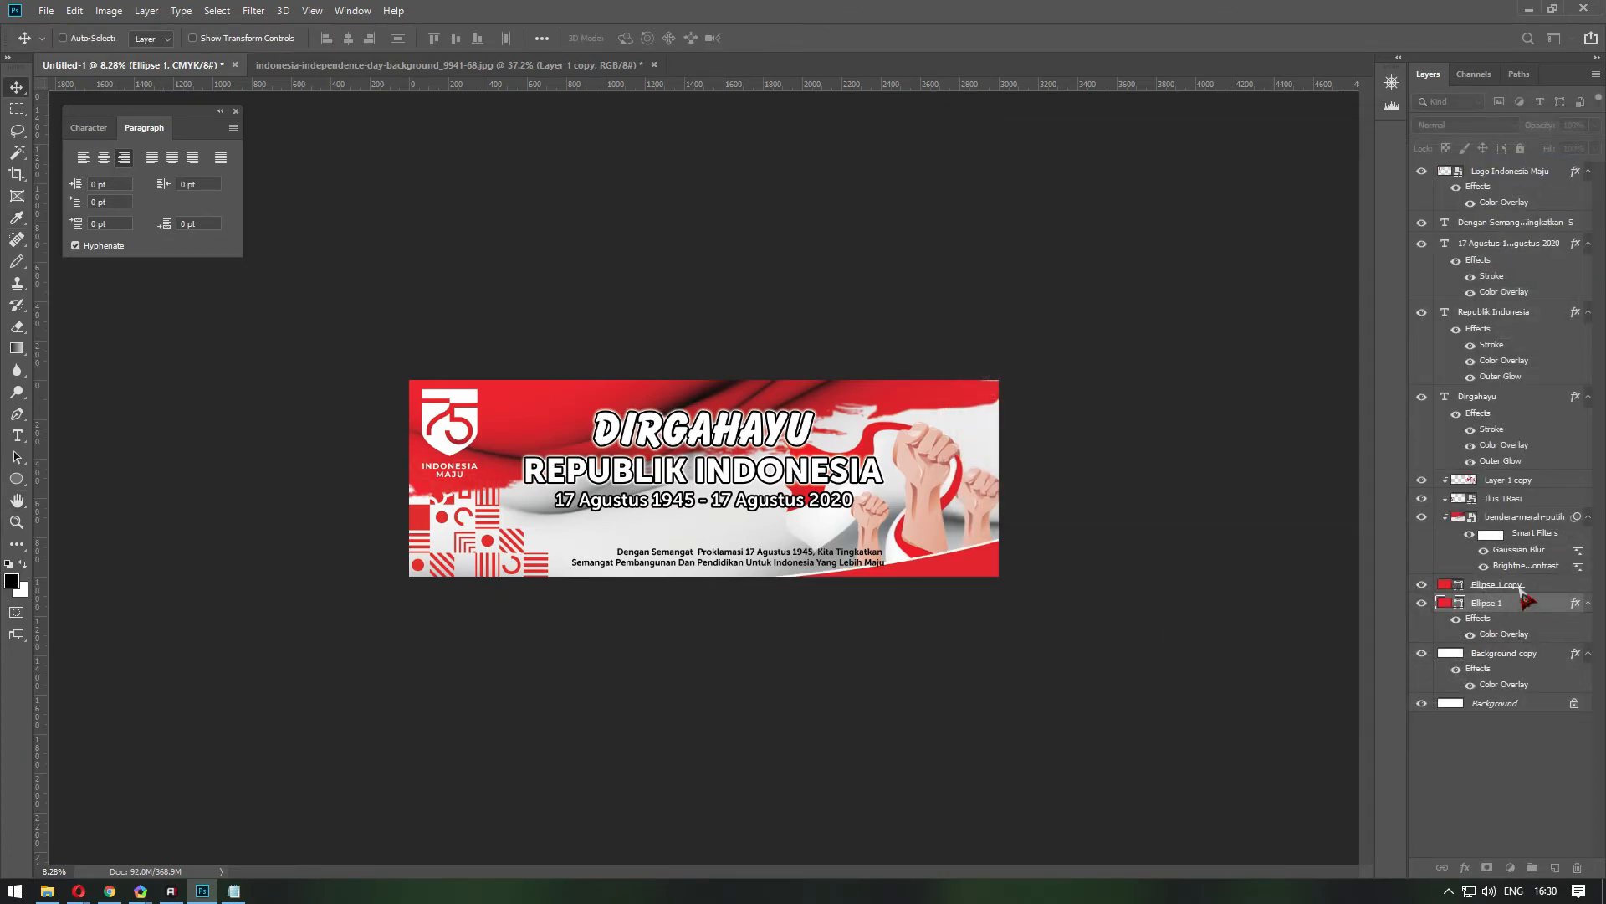
click(1521, 585)
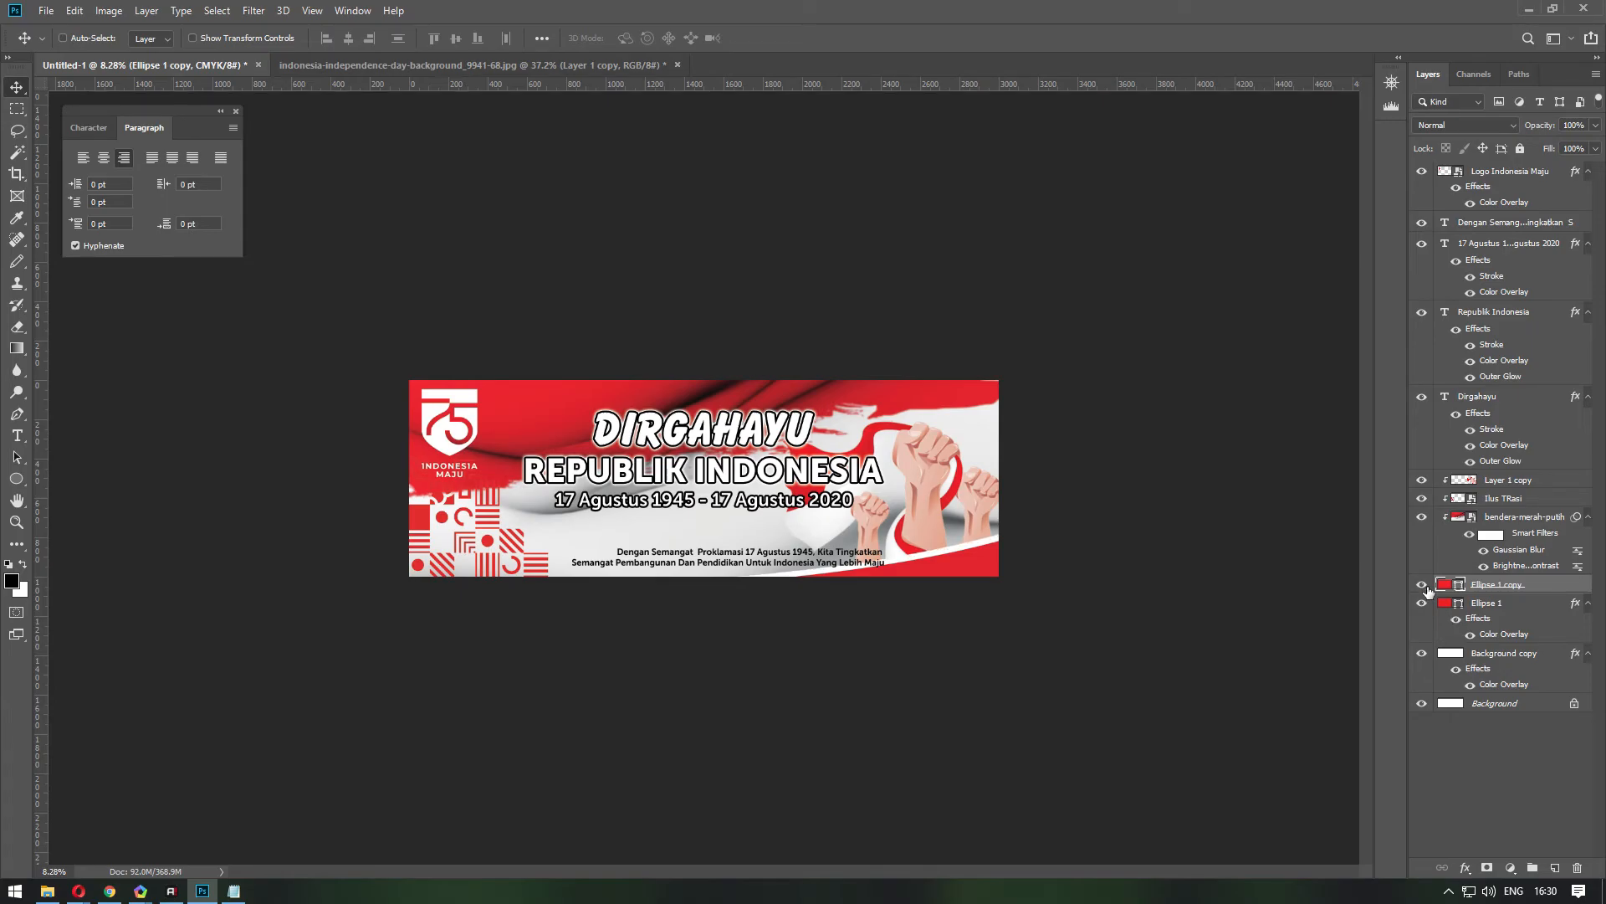
Move the two-line "Dengan Semangat Proklamasi" slogan right towards the fists and enlarge it to about 121%.
scroll(813, 537, up, 3)
right_click(818, 600)
click(837, 606)
drag(832, 592, 1008, 592)
key(ctrl)
key(ctrl+t)
drag(574, 576, 470, 569)
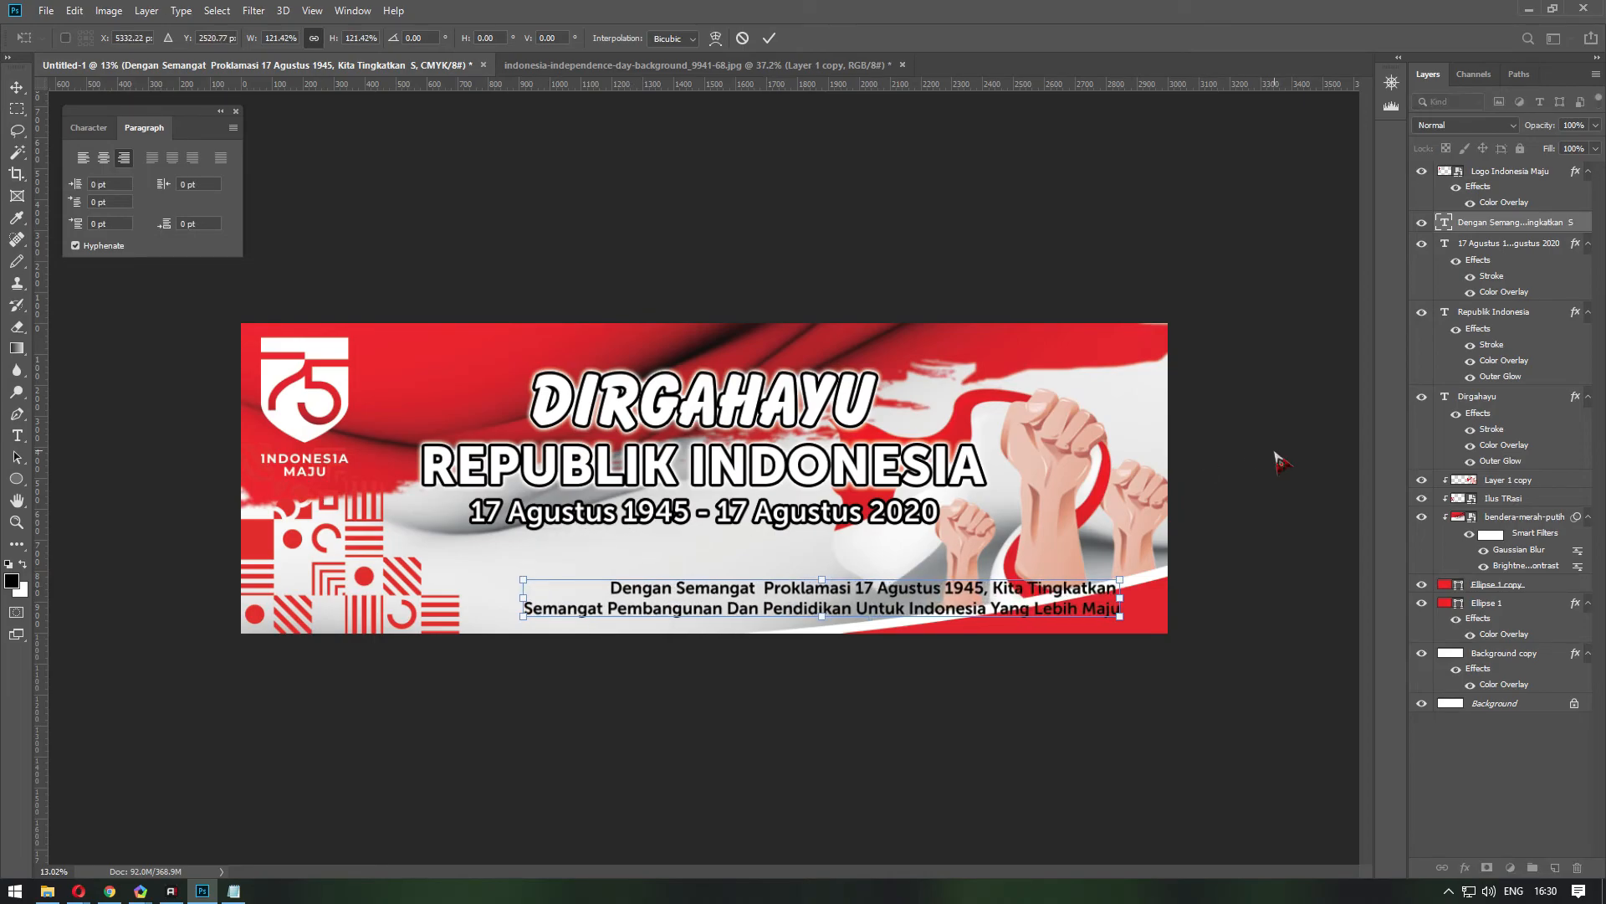
key(Return)
Move the Dirgahayu, Republik Indonesia and date text layers up slightly together and enlarge them to about 105%.
right_click(841, 432)
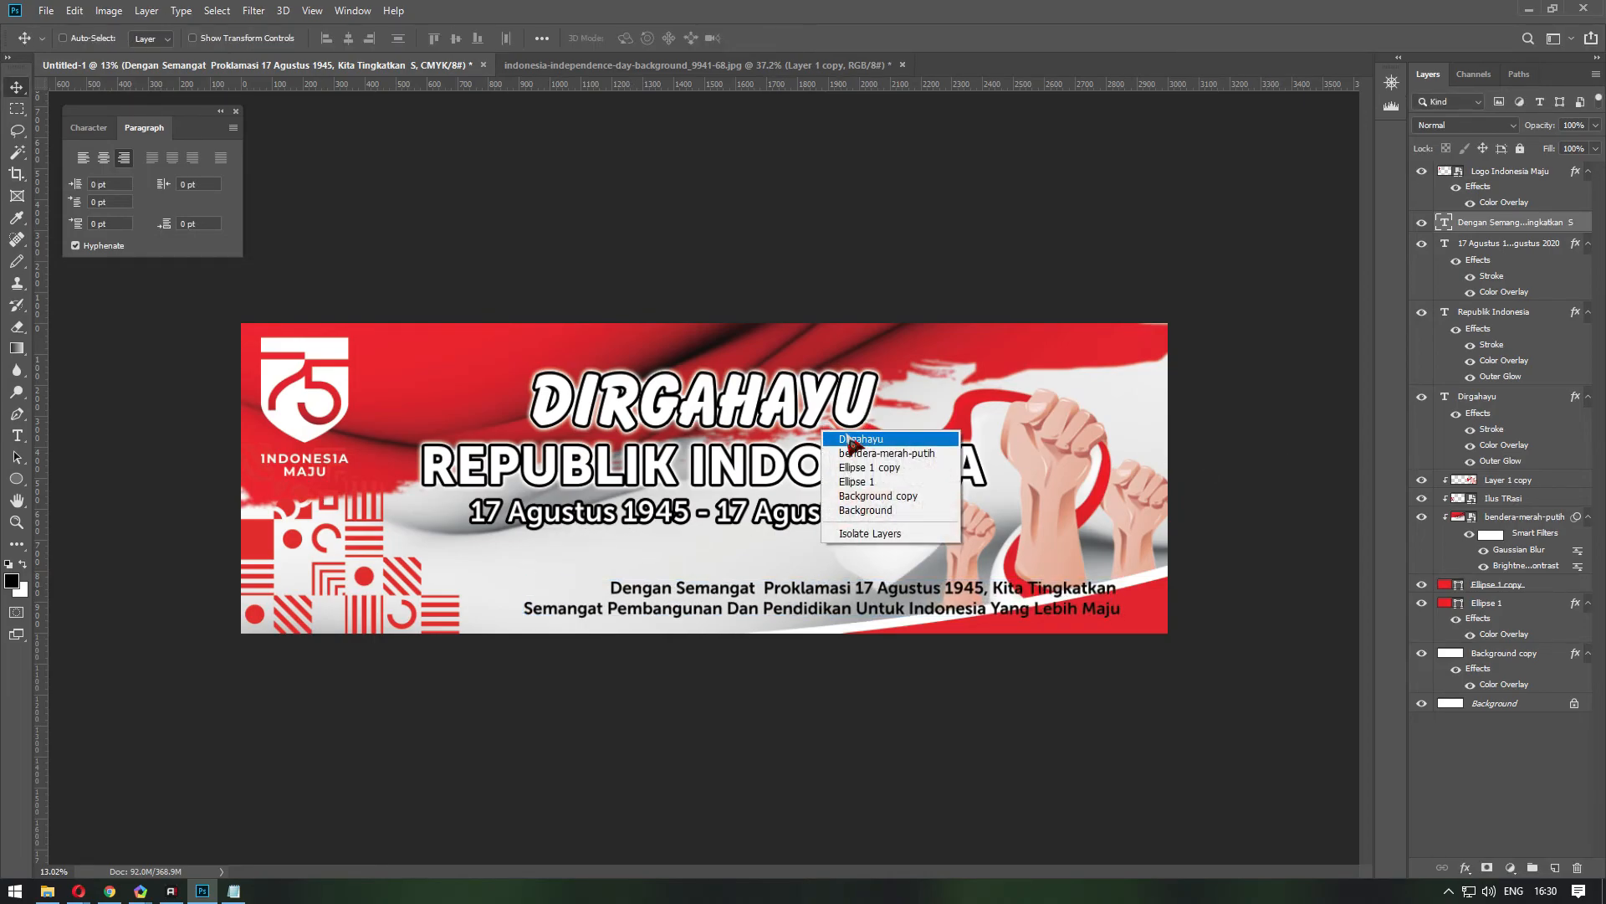
click(847, 438)
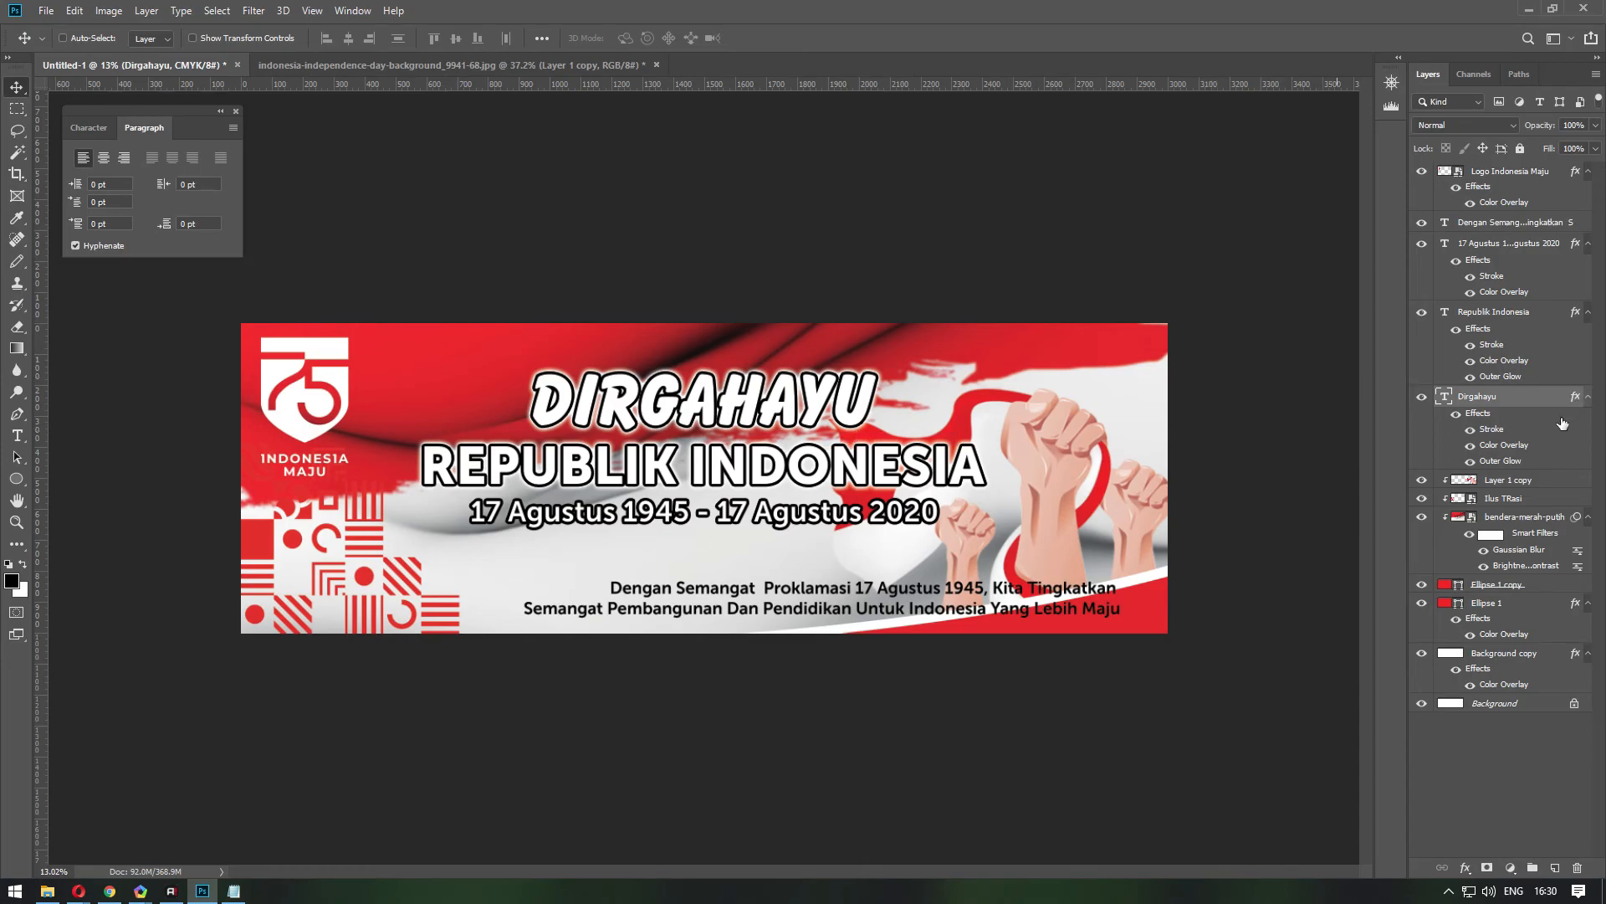
shift+click(1519, 254)
drag(804, 455, 804, 441)
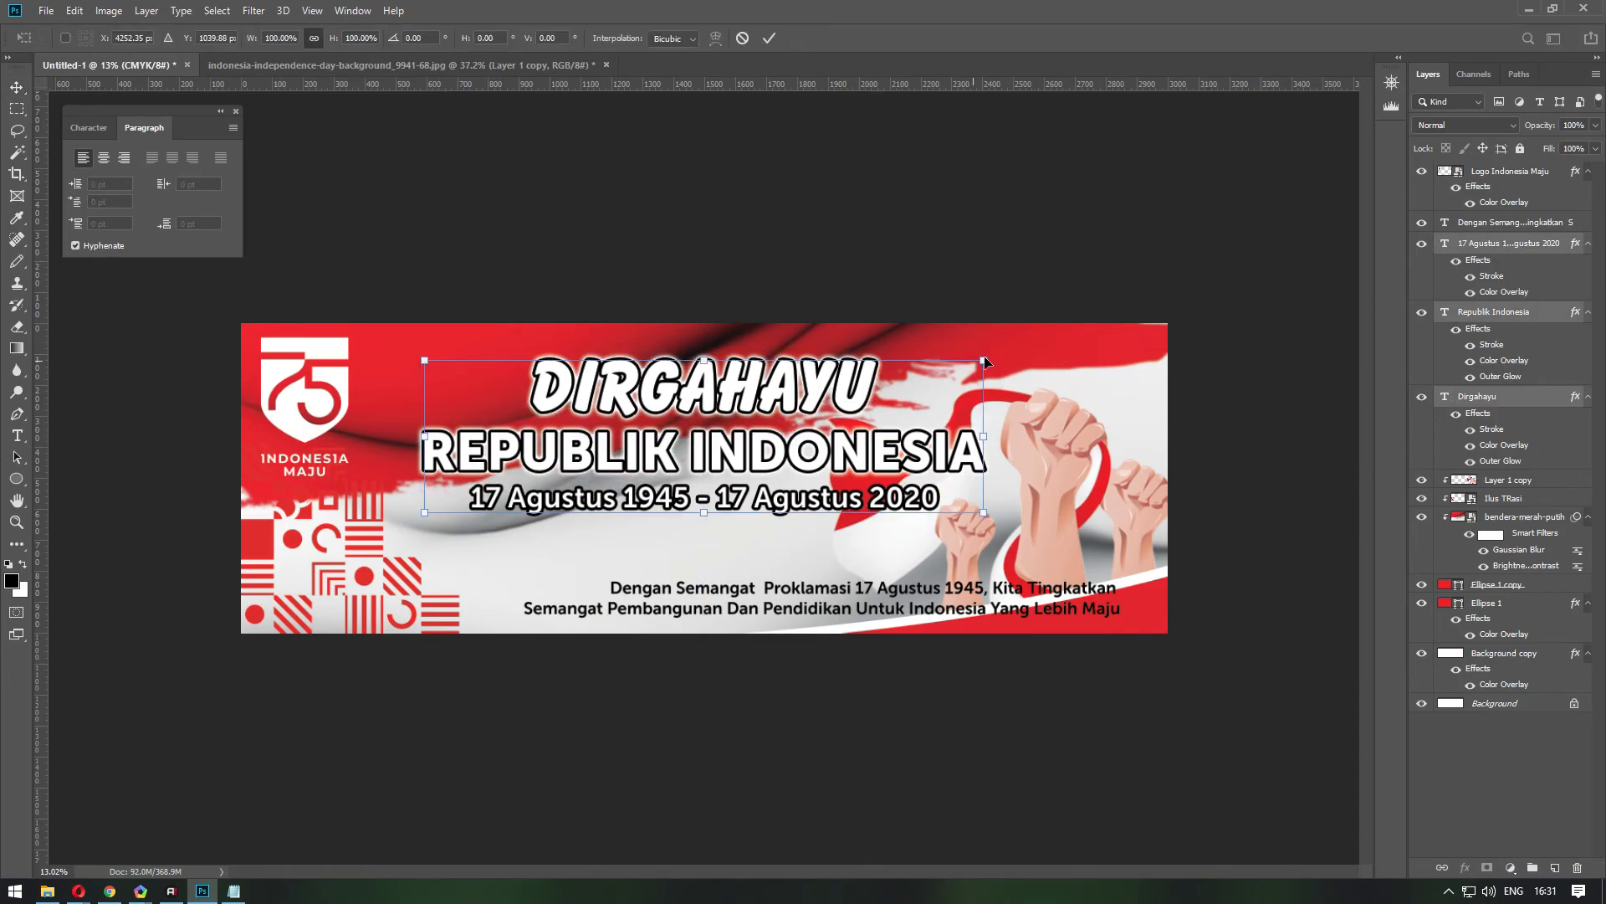
drag(985, 358, 998, 351)
key(Return)
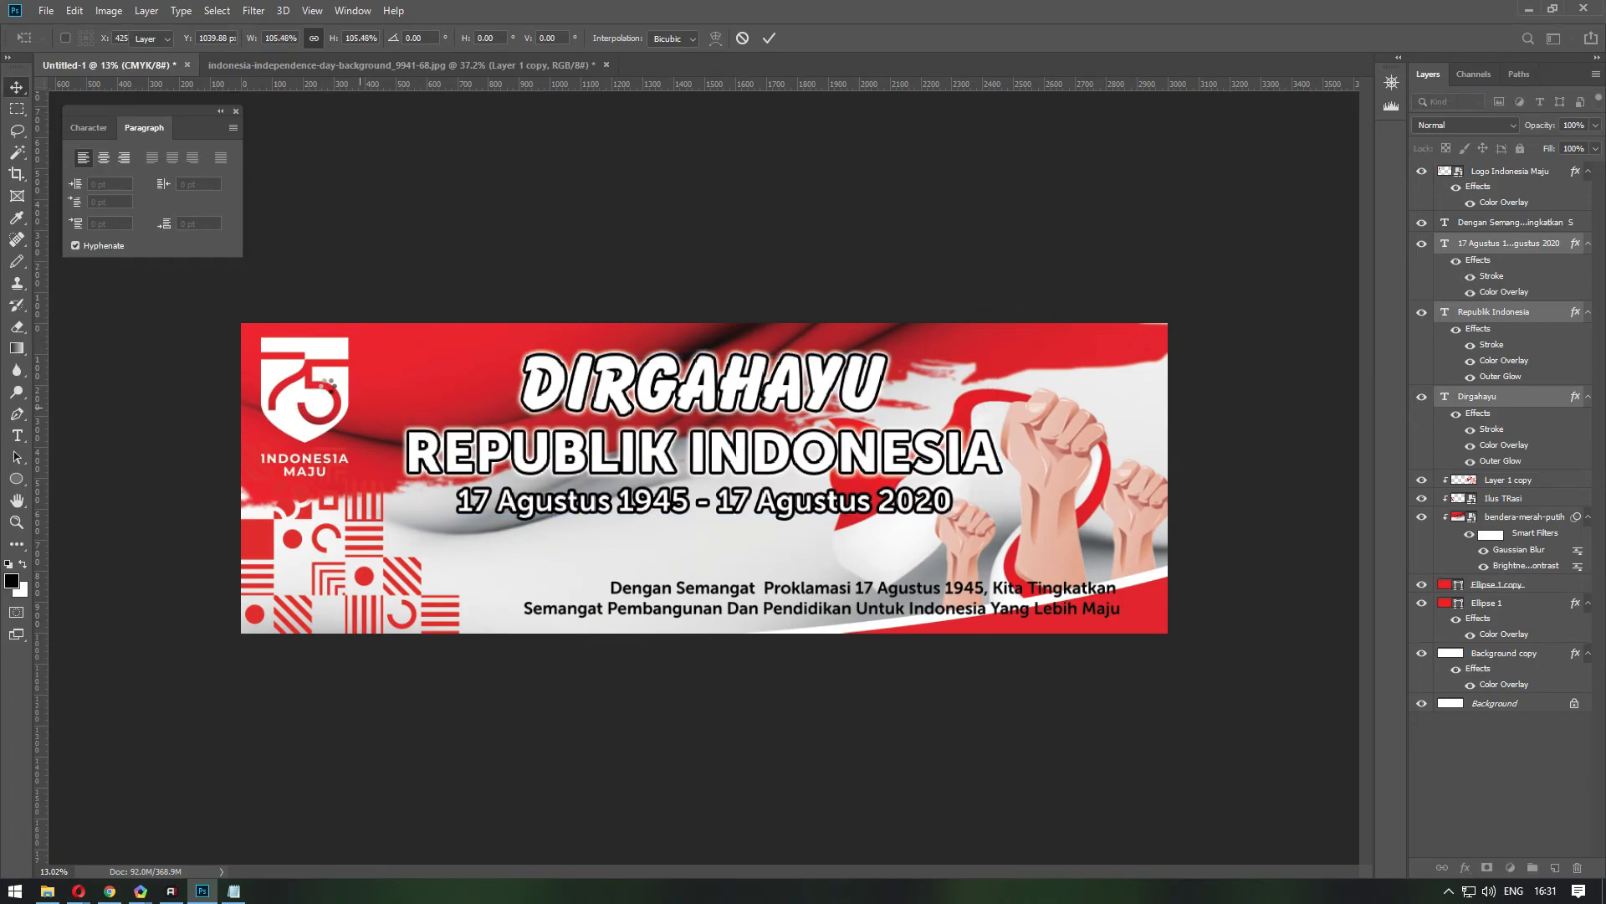
Add a Drop Shadow to the Indonesia Maju logo with 53% opacity, 21 px distance and 30 px size.
right_click(332, 385)
click(359, 391)
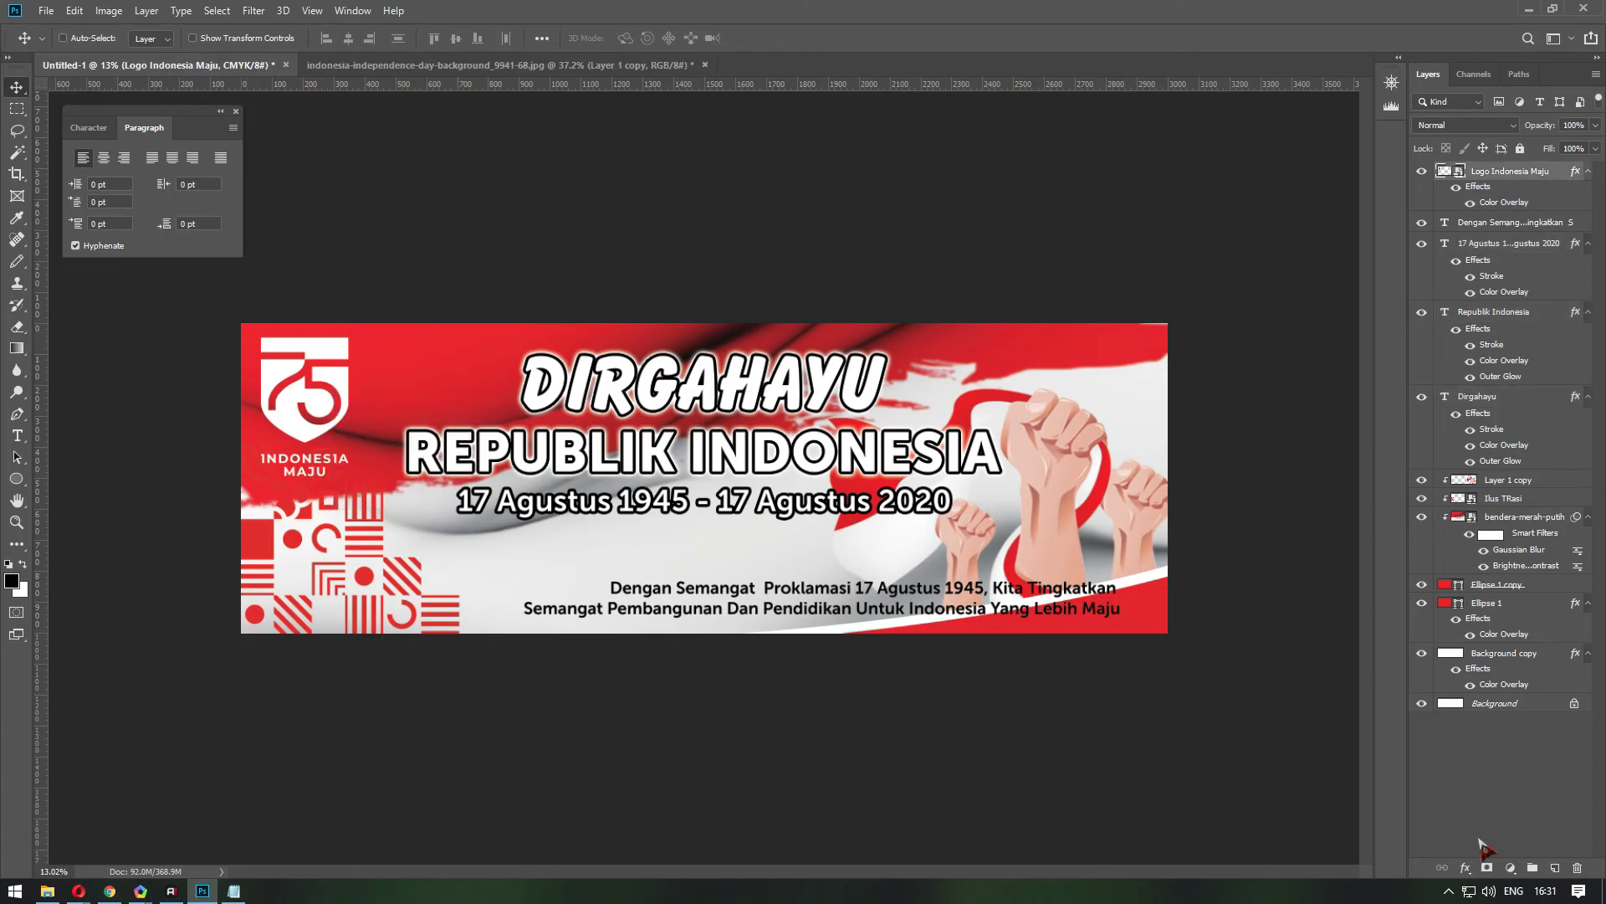
click(1471, 868)
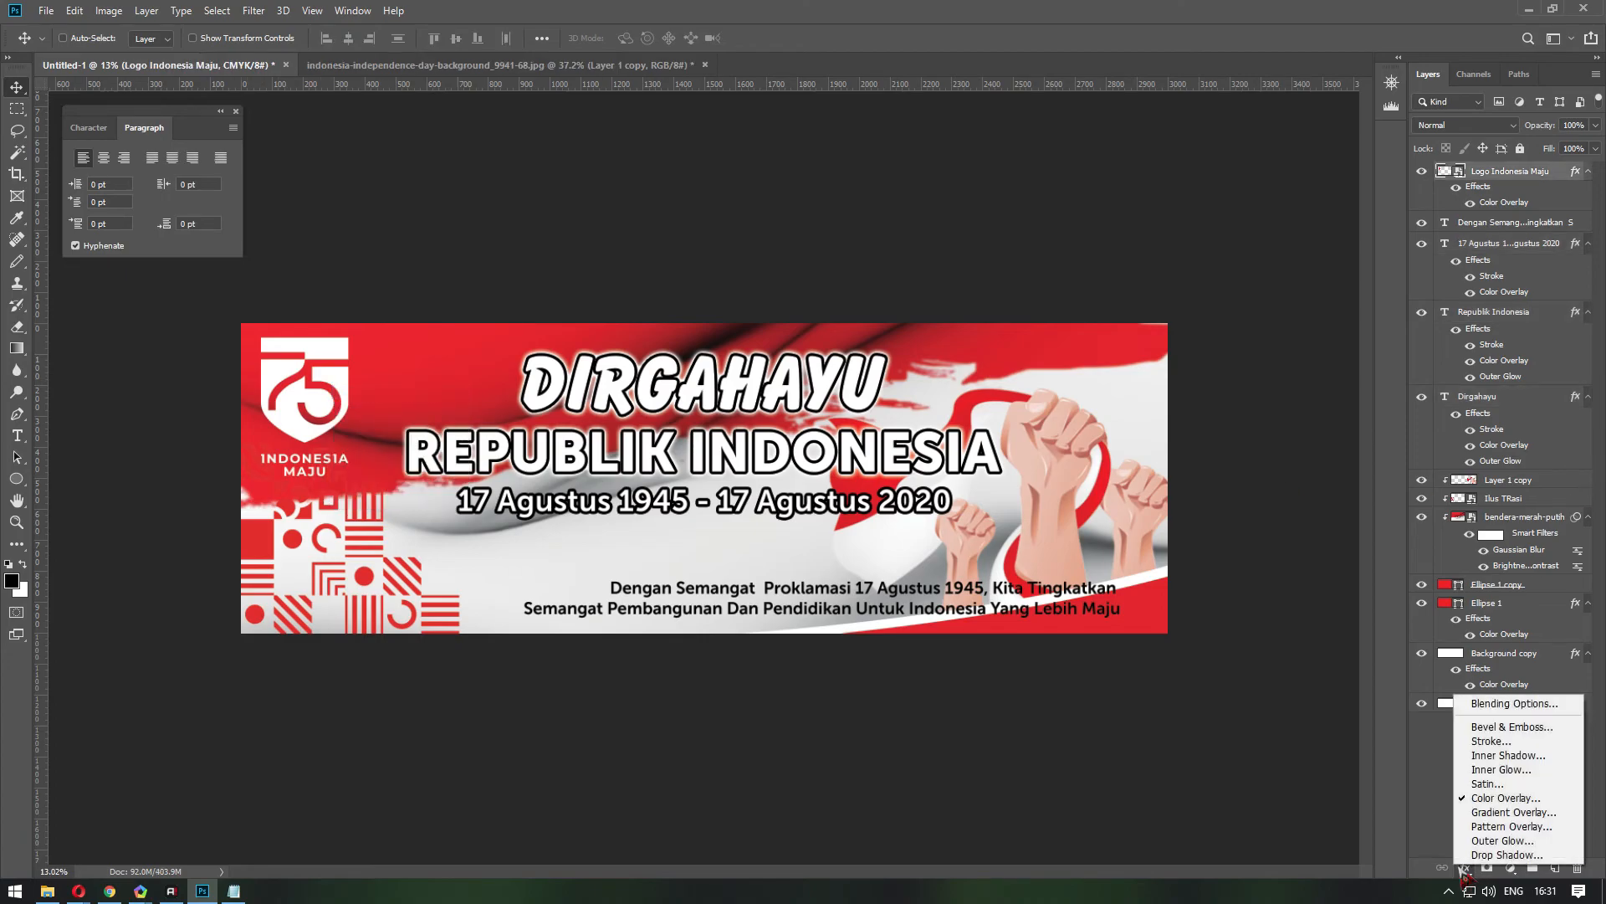
click(1513, 704)
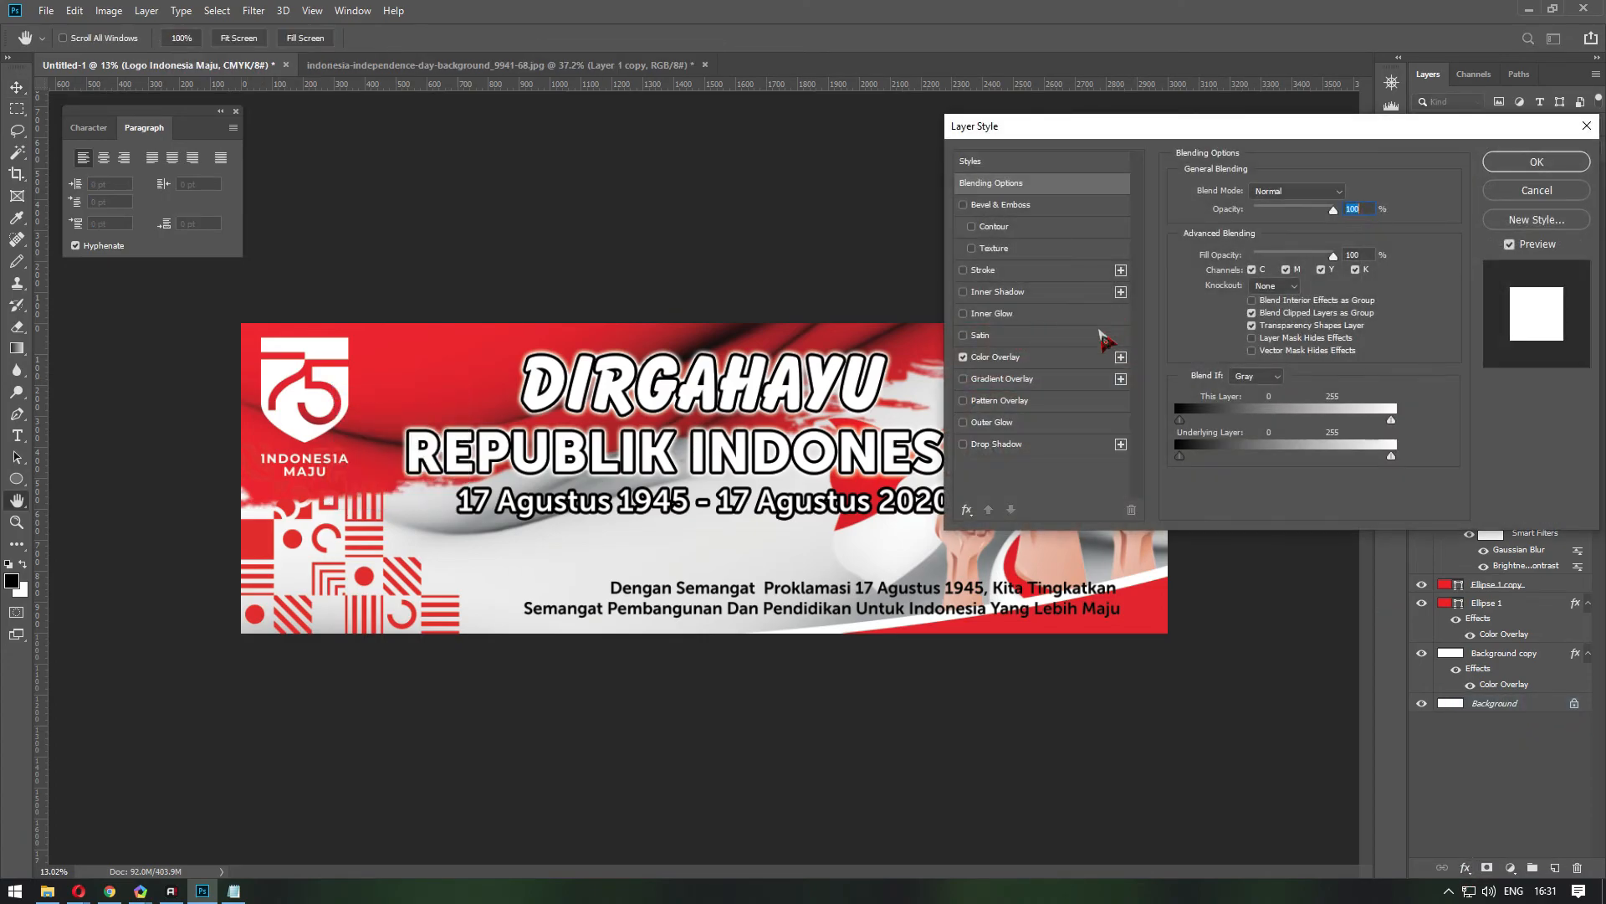
click(1015, 450)
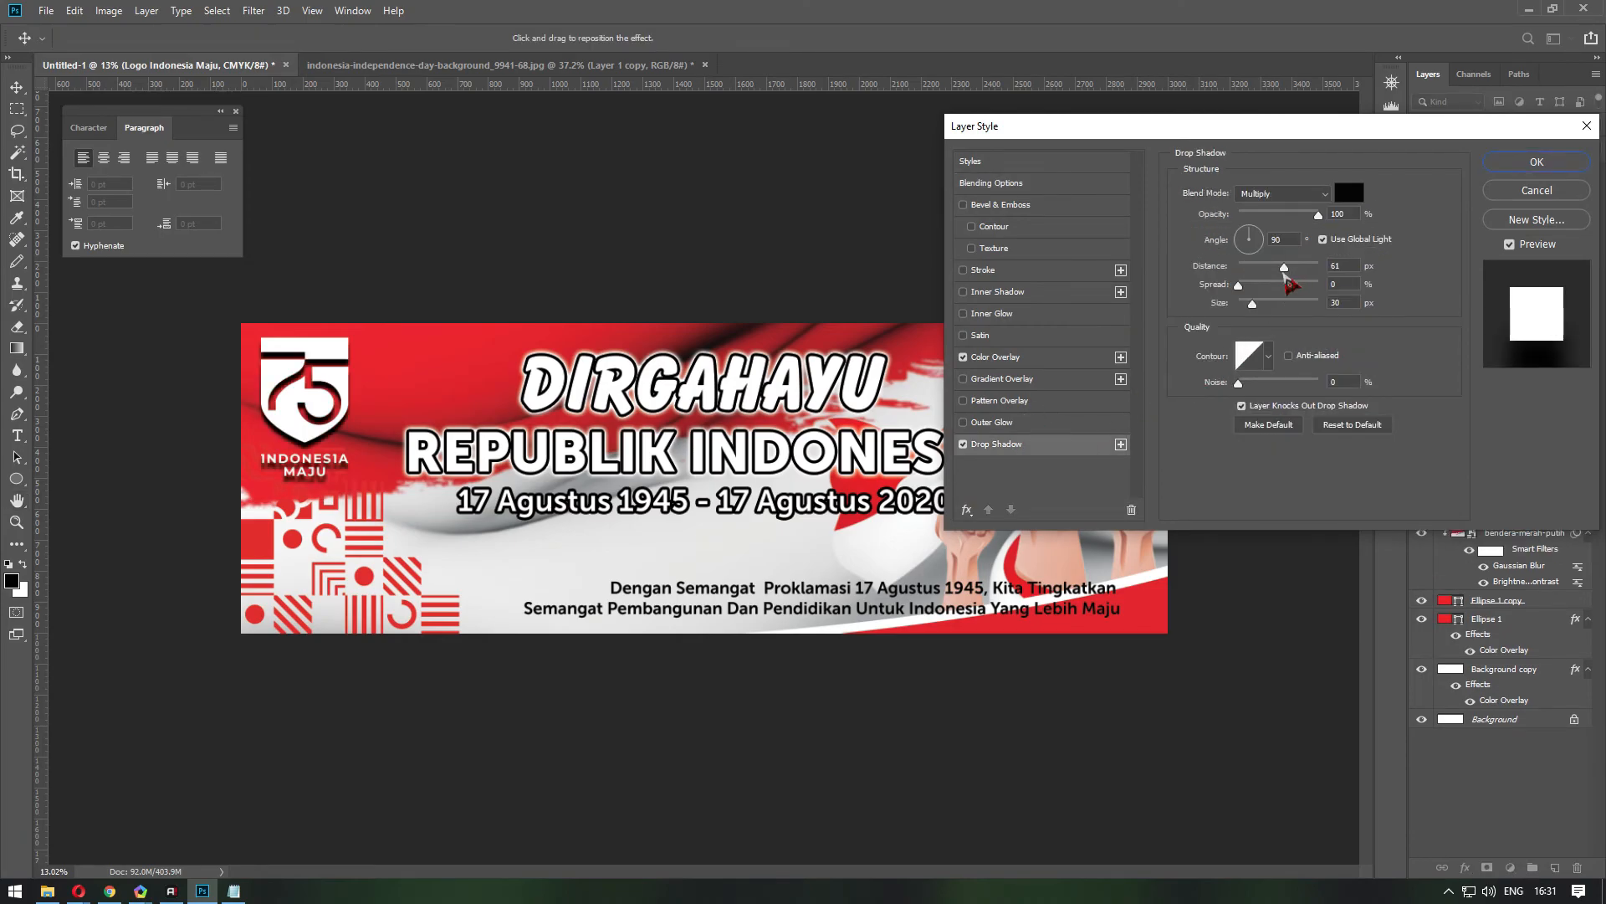
drag(1278, 274, 1263, 273)
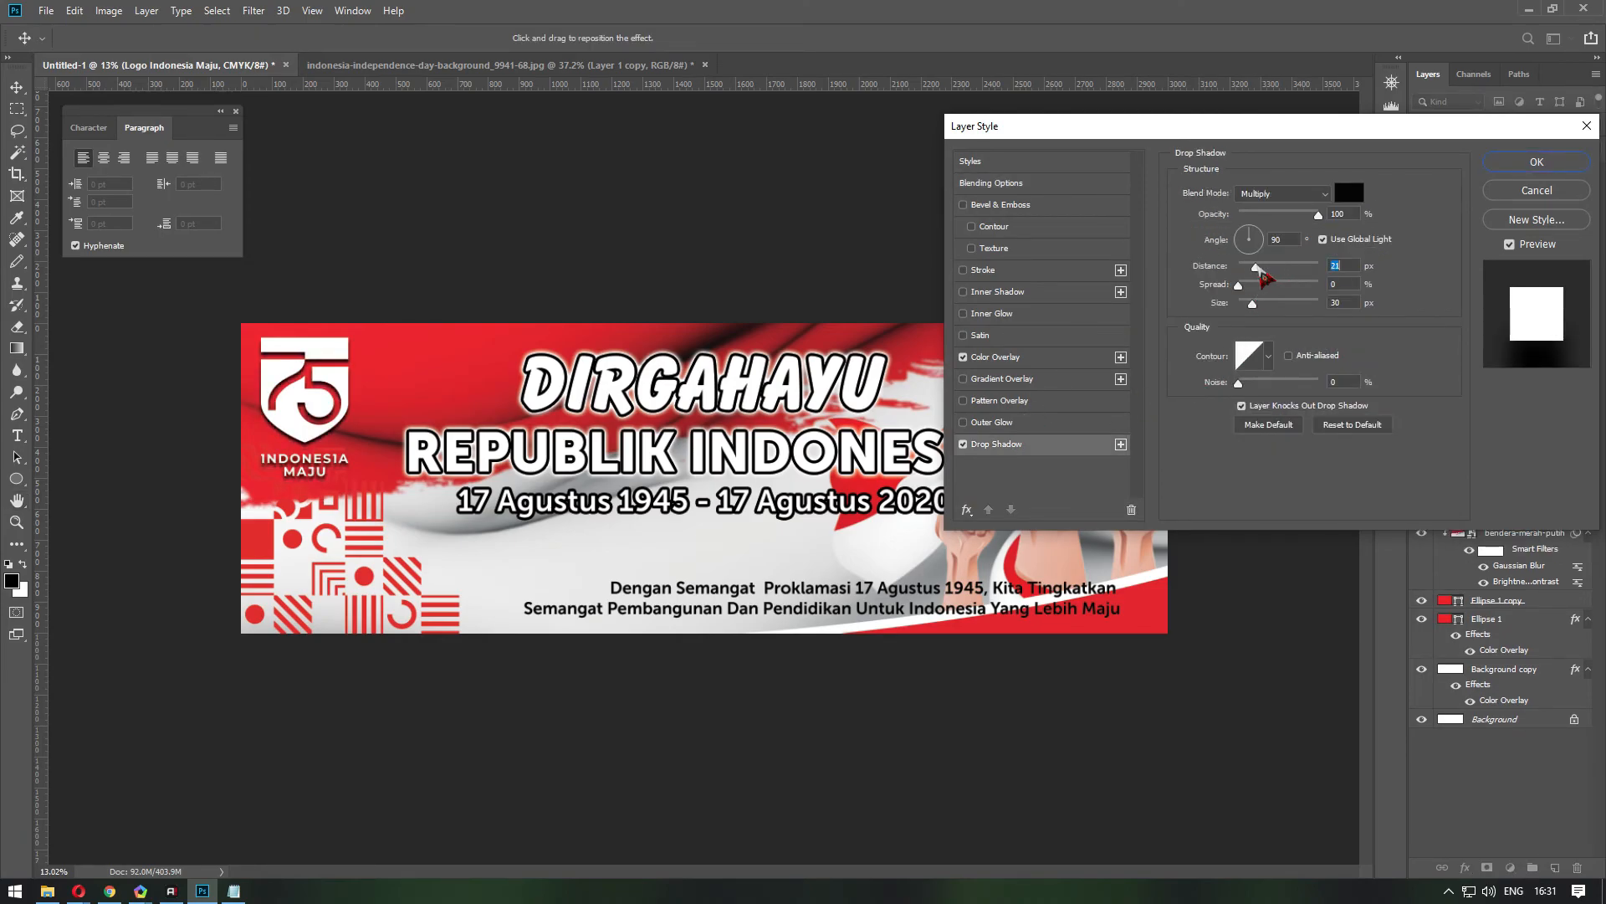
drag(1304, 216, 1280, 216)
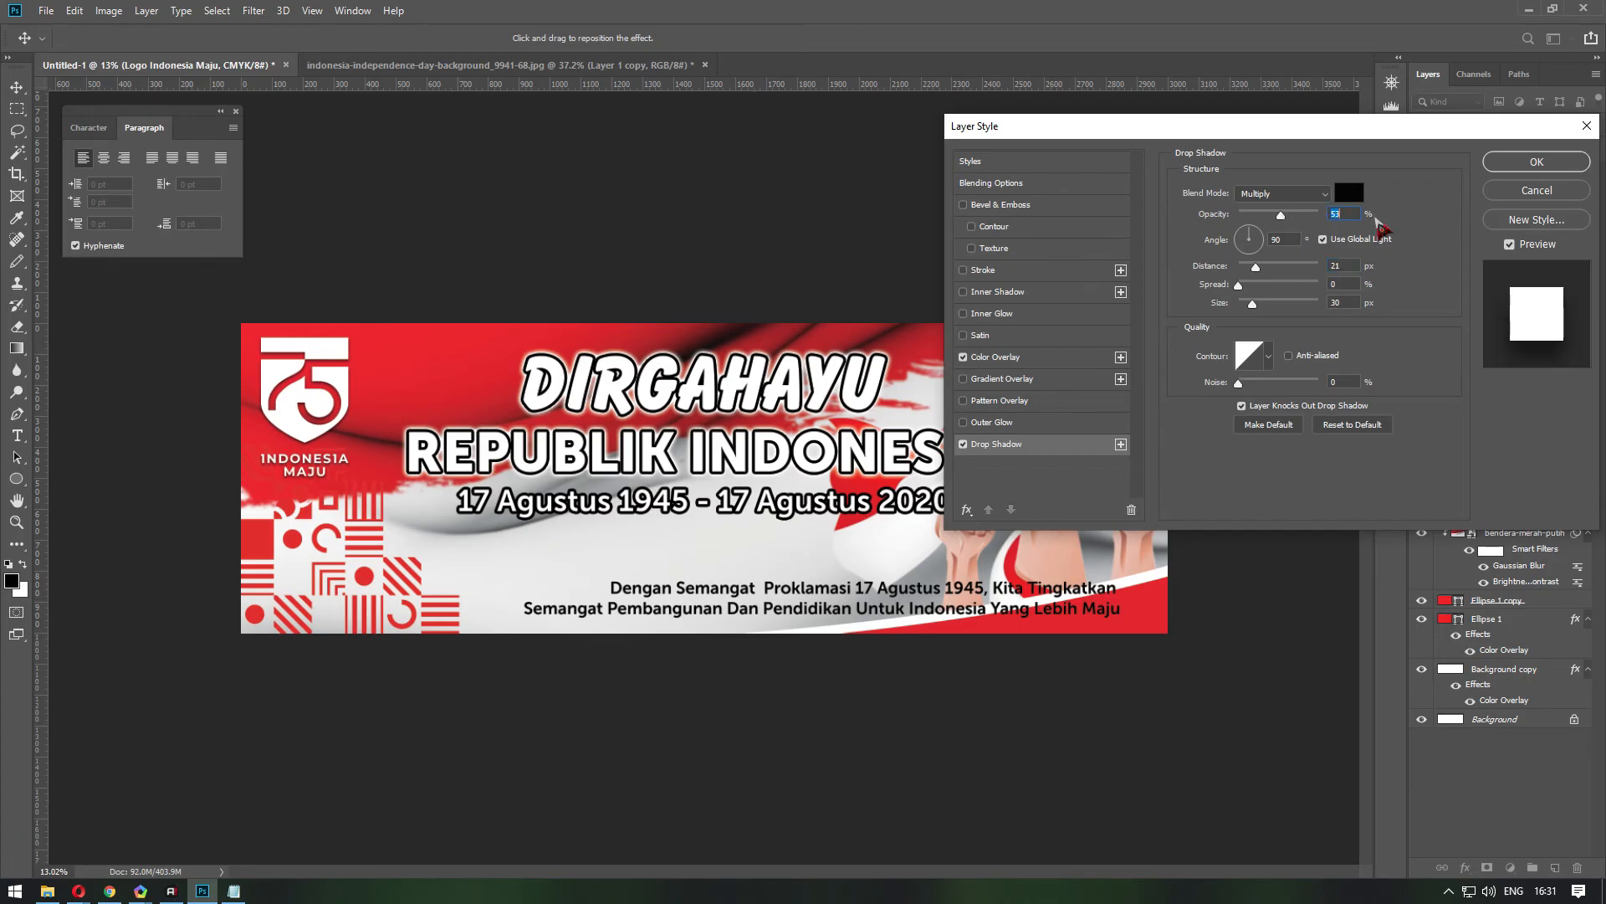
click(1535, 164)
Duplicate the geometric pattern, rotate the copy 180°, place it in the banner's upper-right corner and set its opacity to 50%.
right_click(365, 580)
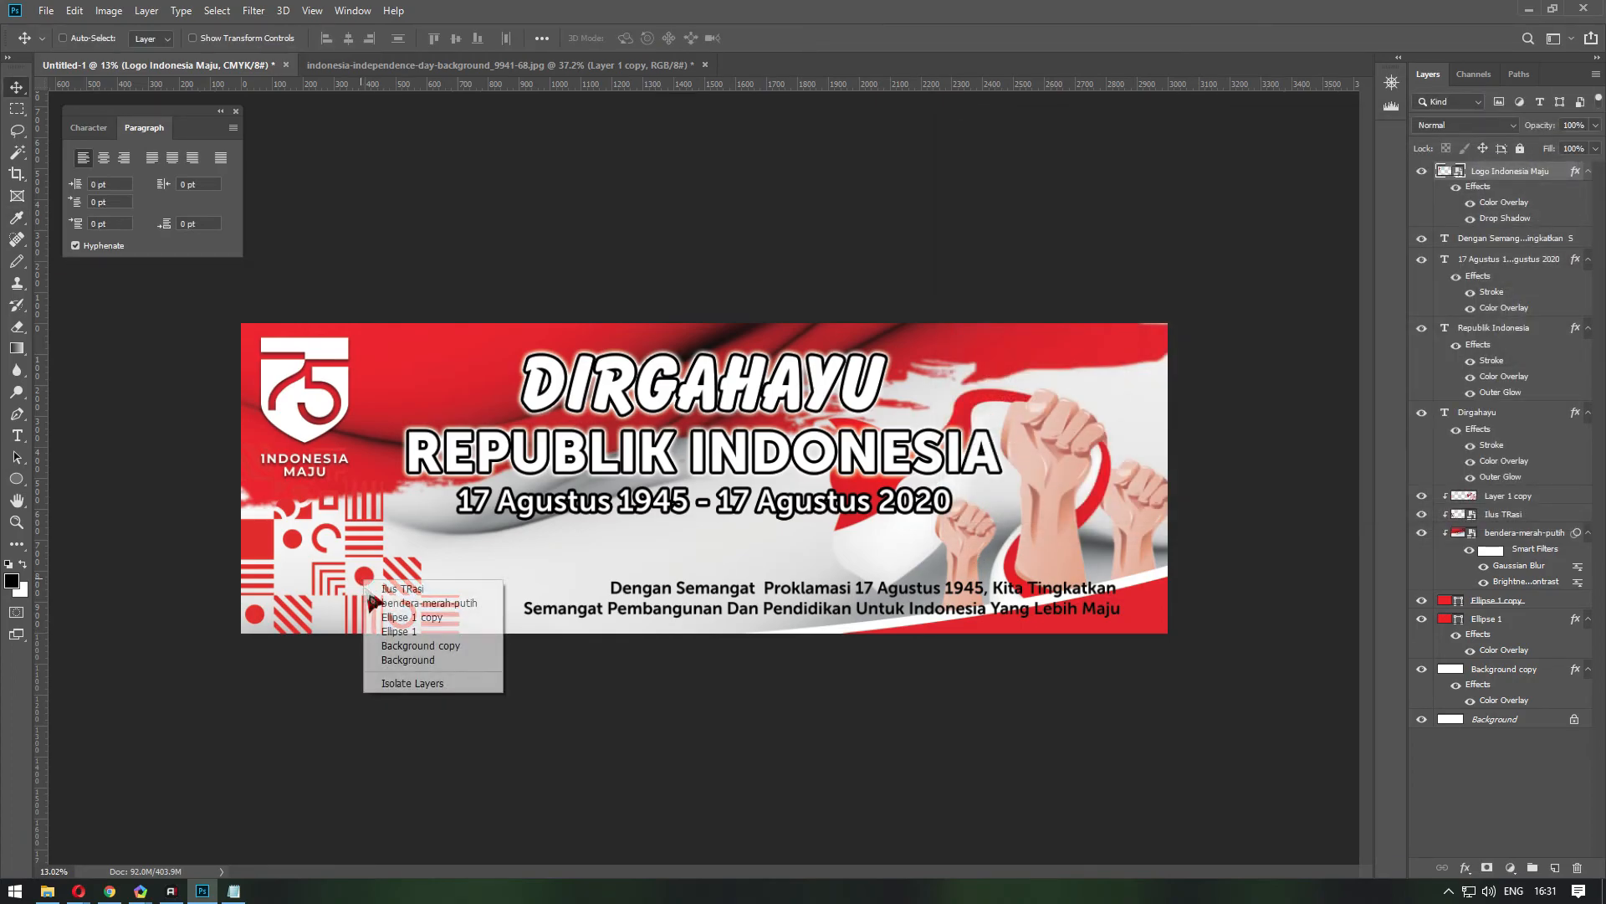
click(378, 590)
drag(341, 583, 994, 489)
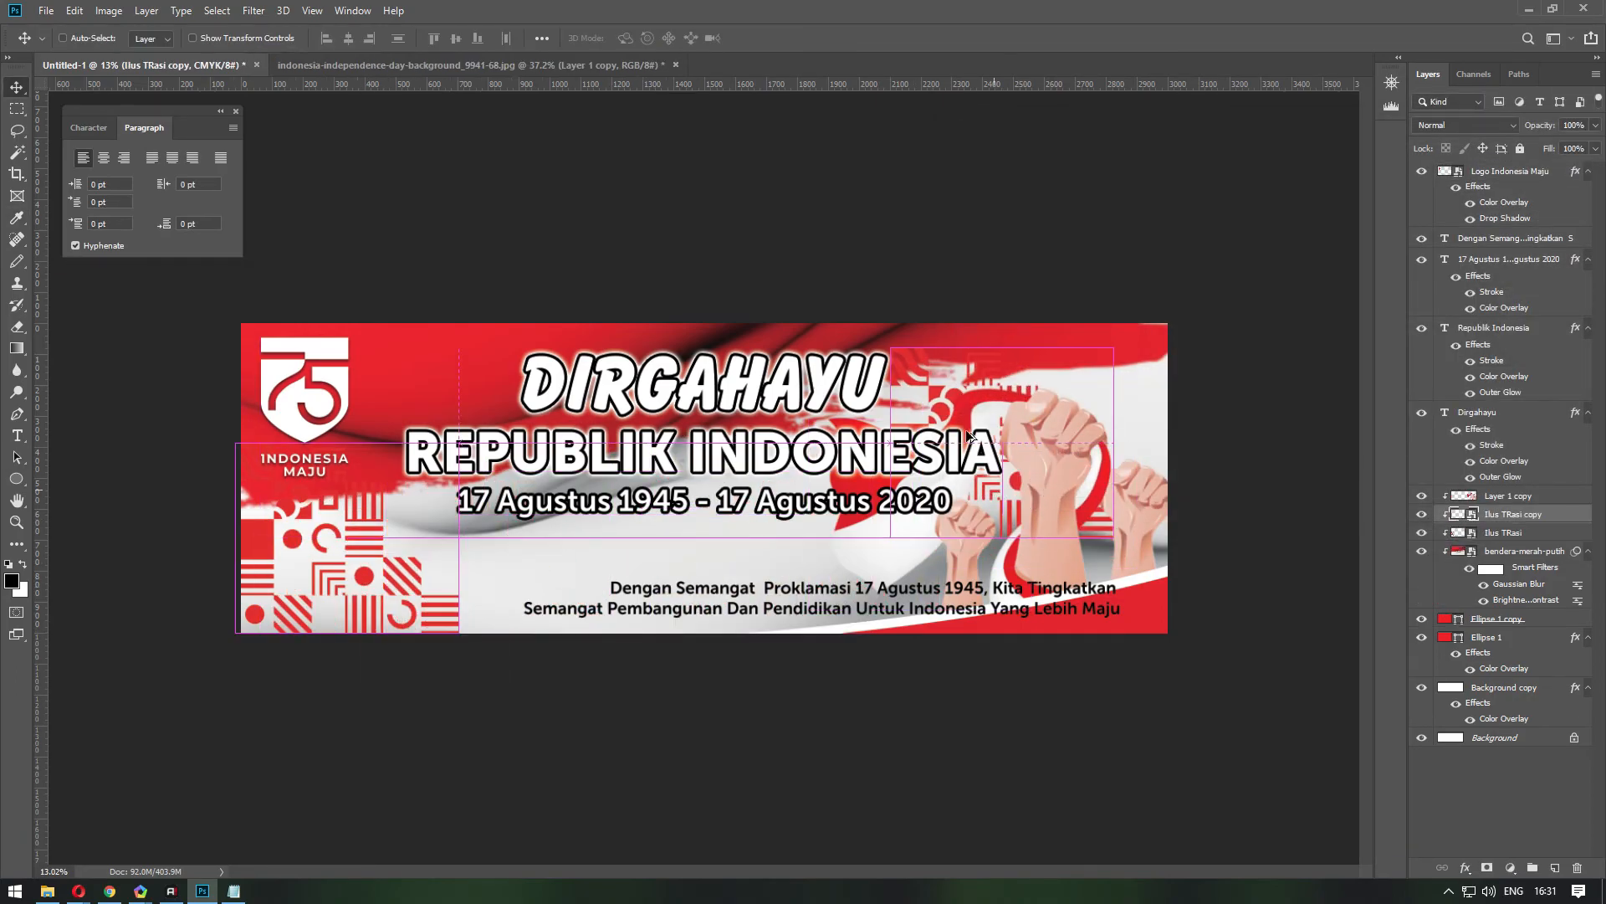
key(ctrl+t)
right_click(927, 389)
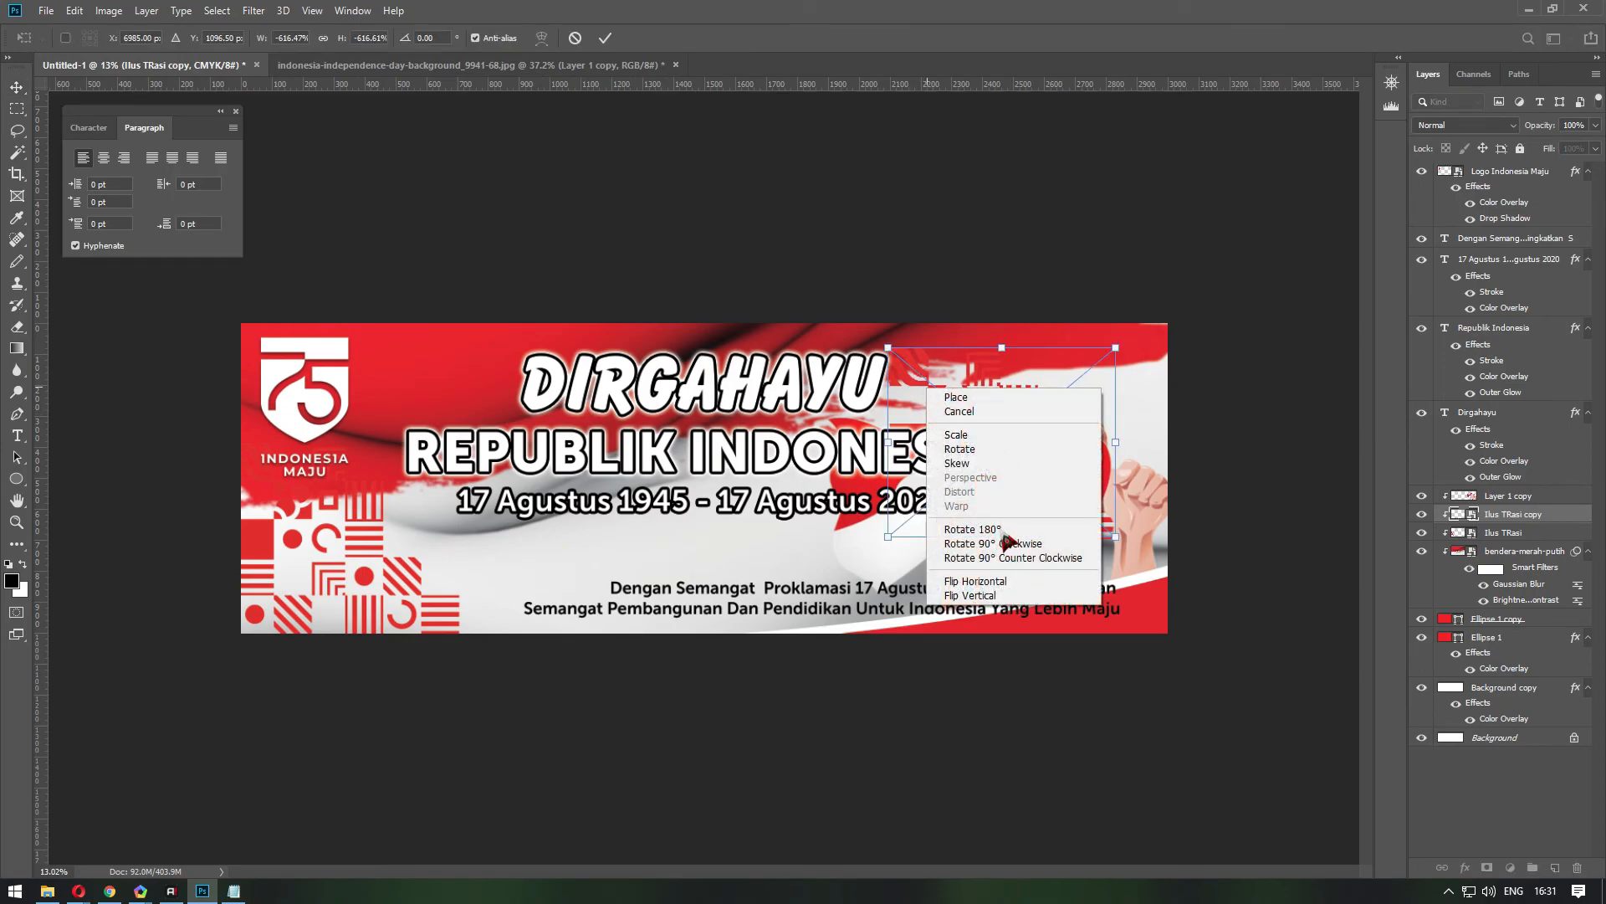
click(995, 530)
key(Return)
drag(1104, 402, 1158, 380)
key(5)
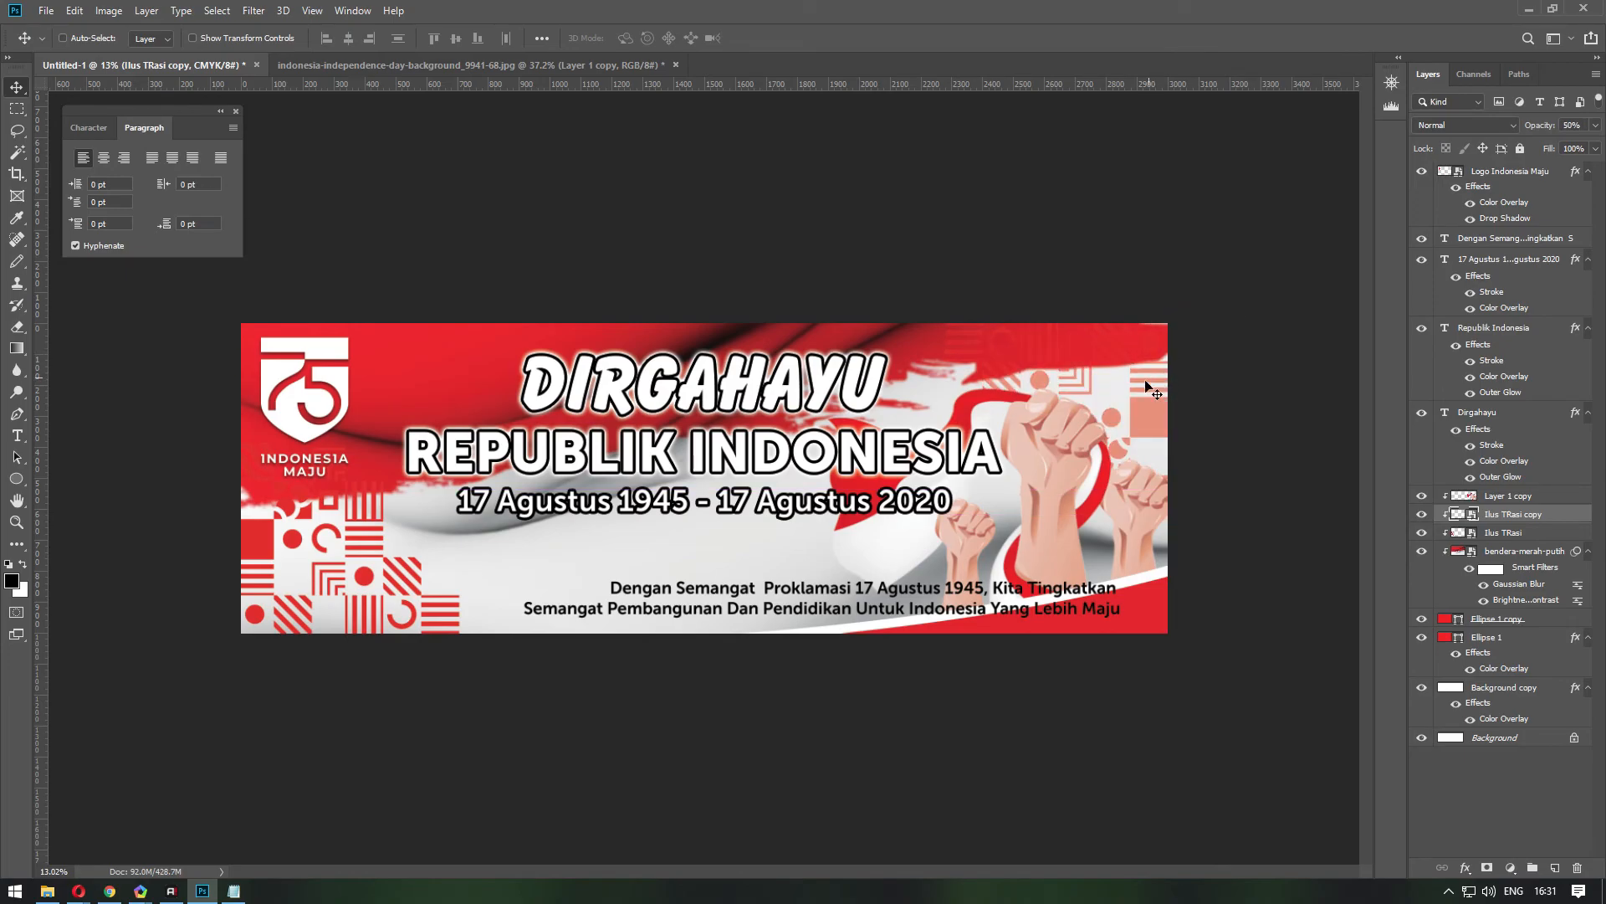
Scale down the original geometric pattern slightly in the banner's lower-left corner.
scroll(564, 567, down, 2)
scroll(629, 555, up, 3)
scroll(288, 646, down, 1)
scroll(304, 551, up, 4)
scroll(305, 550, up, 3)
drag(427, 531, 939, 381)
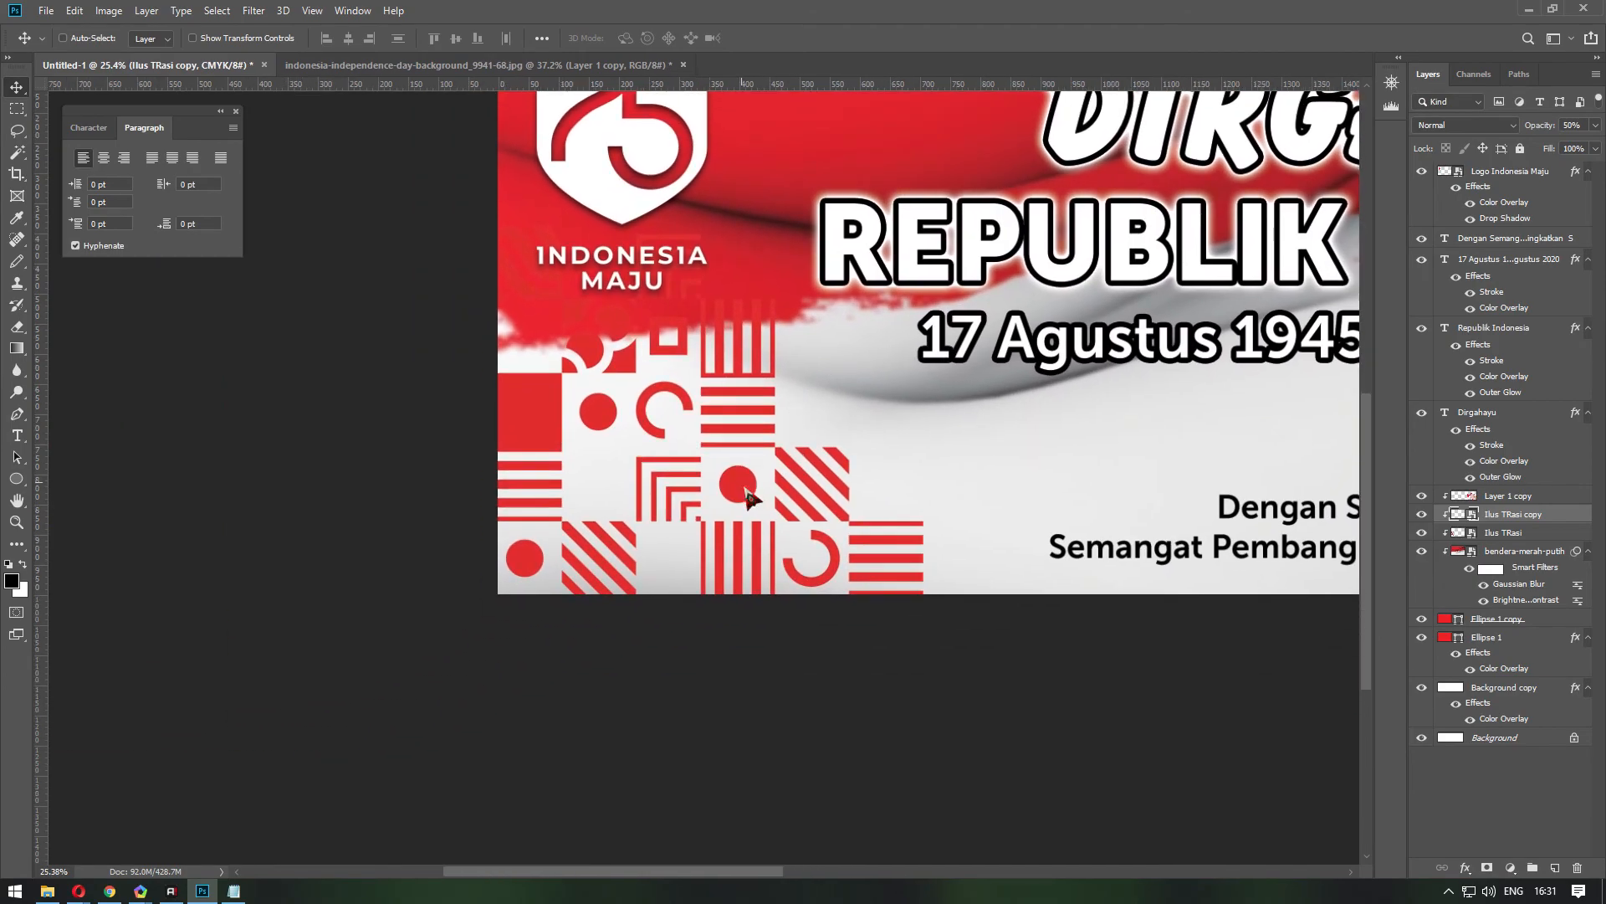
right_click(744, 484)
click(770, 492)
key(ctrl+t)
drag(927, 225, 880, 269)
key(Return)
Add a white 25 px outside Stroke to the "Dengan Semangat Proklamasi" slogan text.
scroll(686, 445, down, 4)
scroll(485, 614, up, 1)
scroll(529, 607, down, 1)
scroll(1147, 647, up, 1)
right_click(1173, 655)
click(1188, 652)
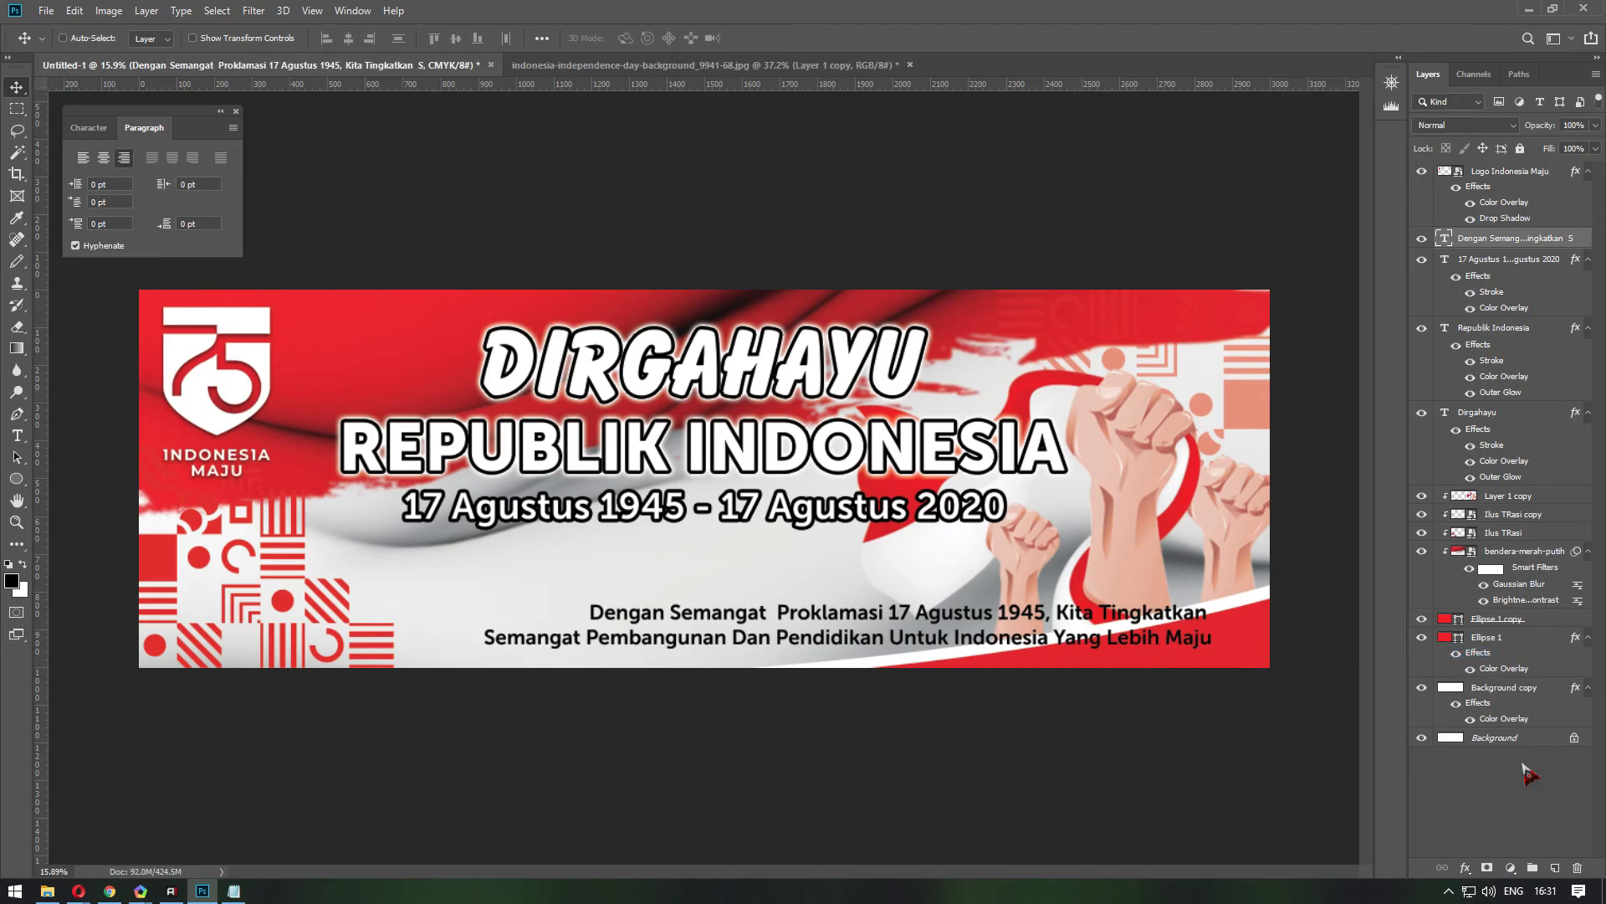
click(1462, 866)
click(1516, 708)
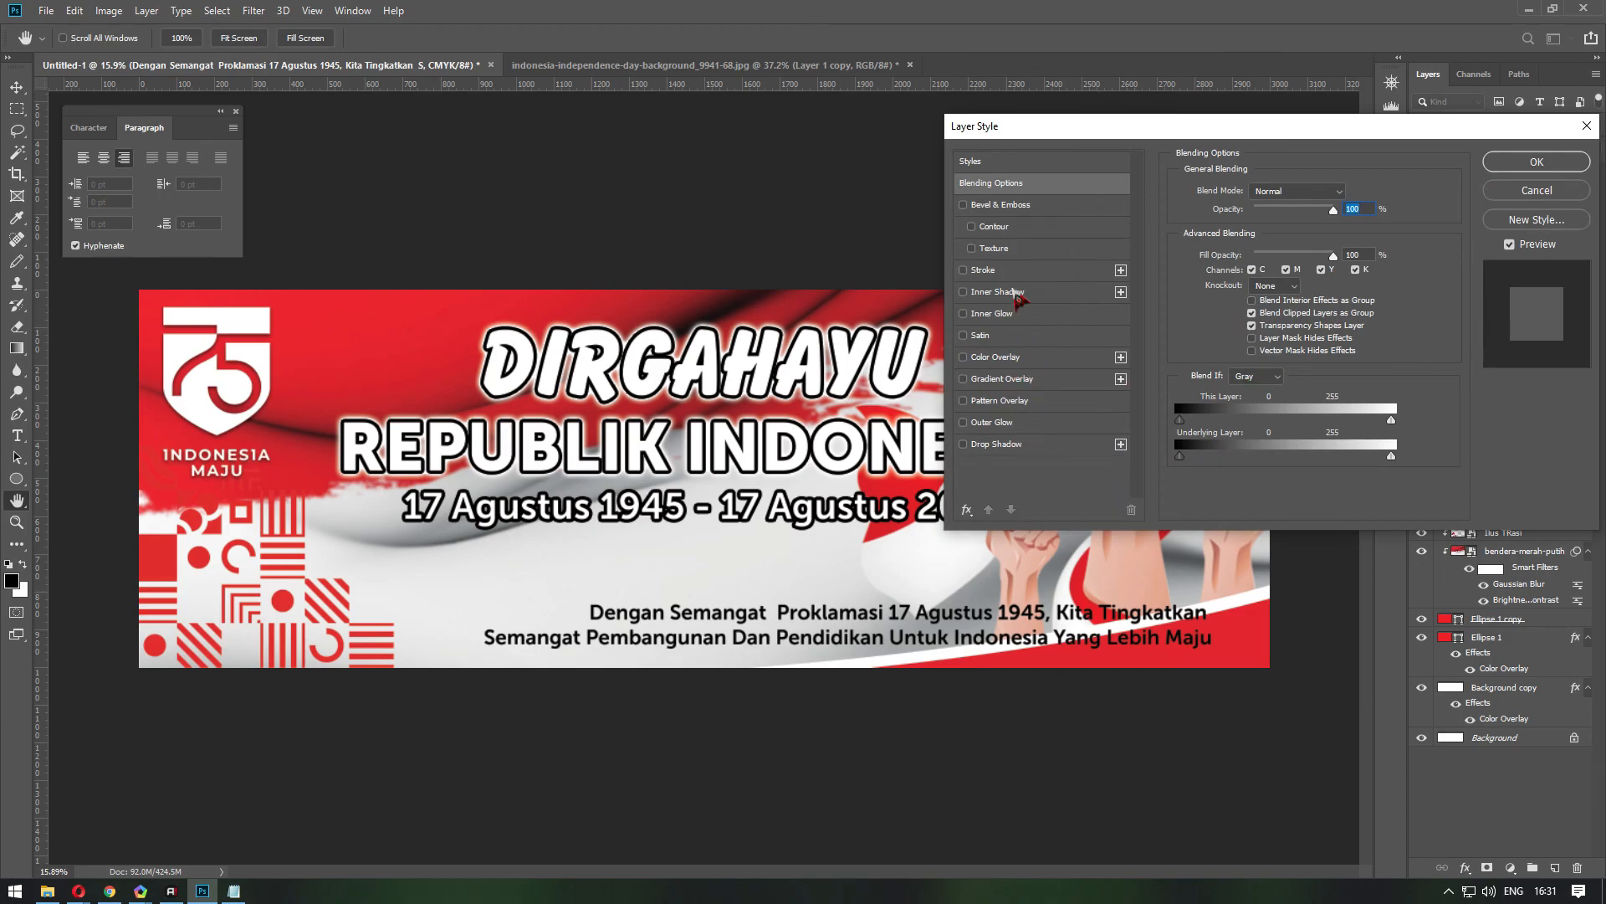
click(983, 269)
click(1217, 311)
drag(1165, 447, 1140, 428)
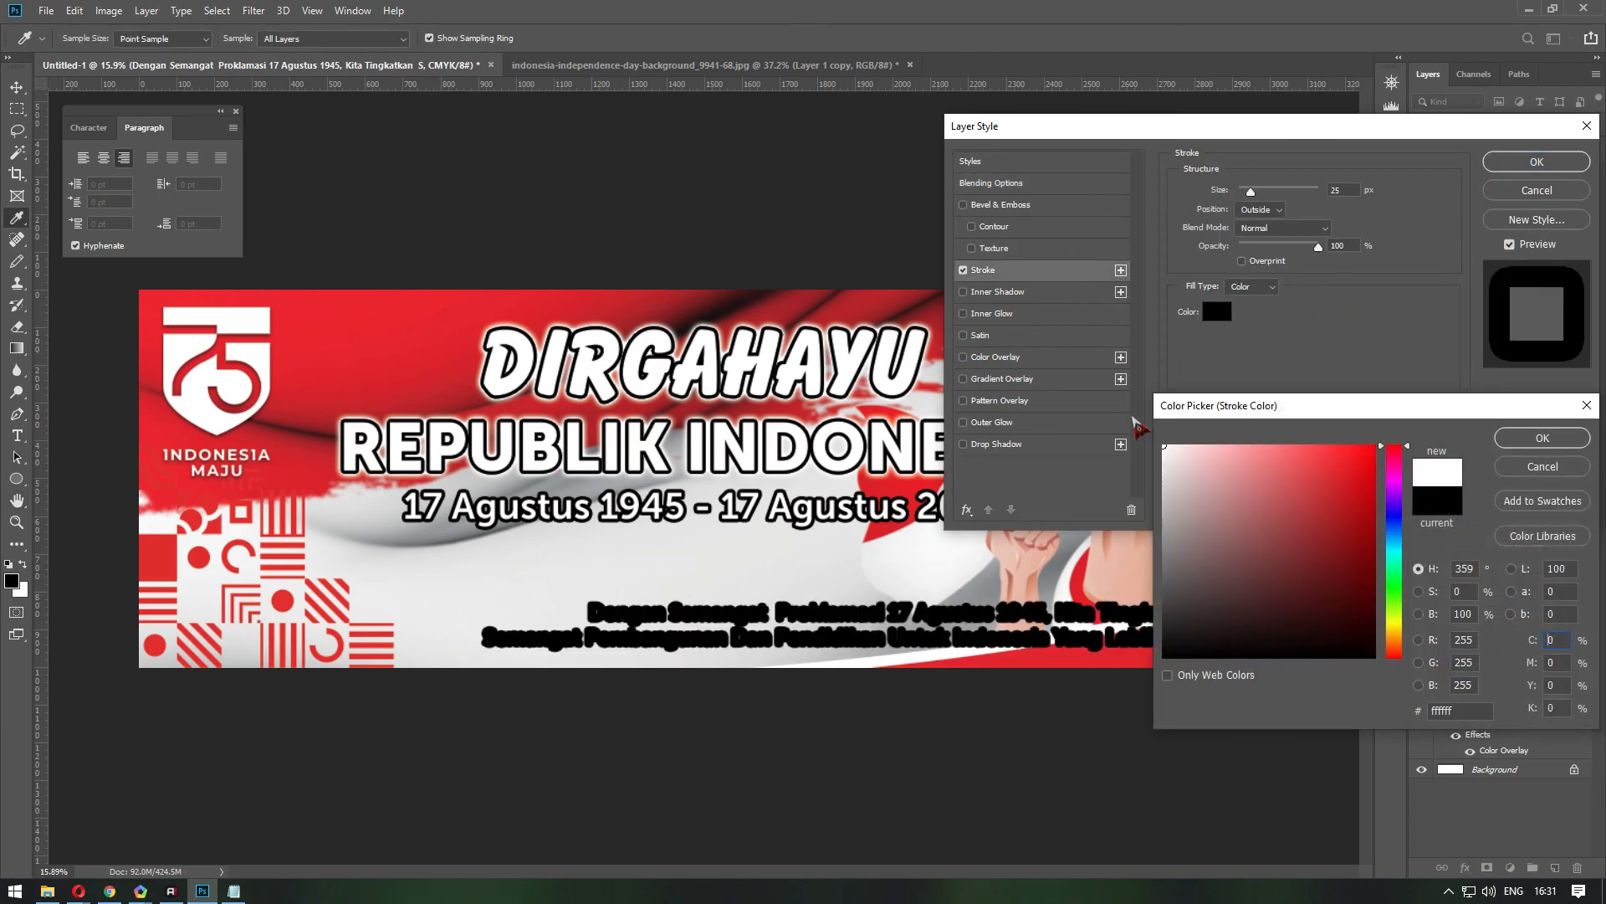
key(Return)
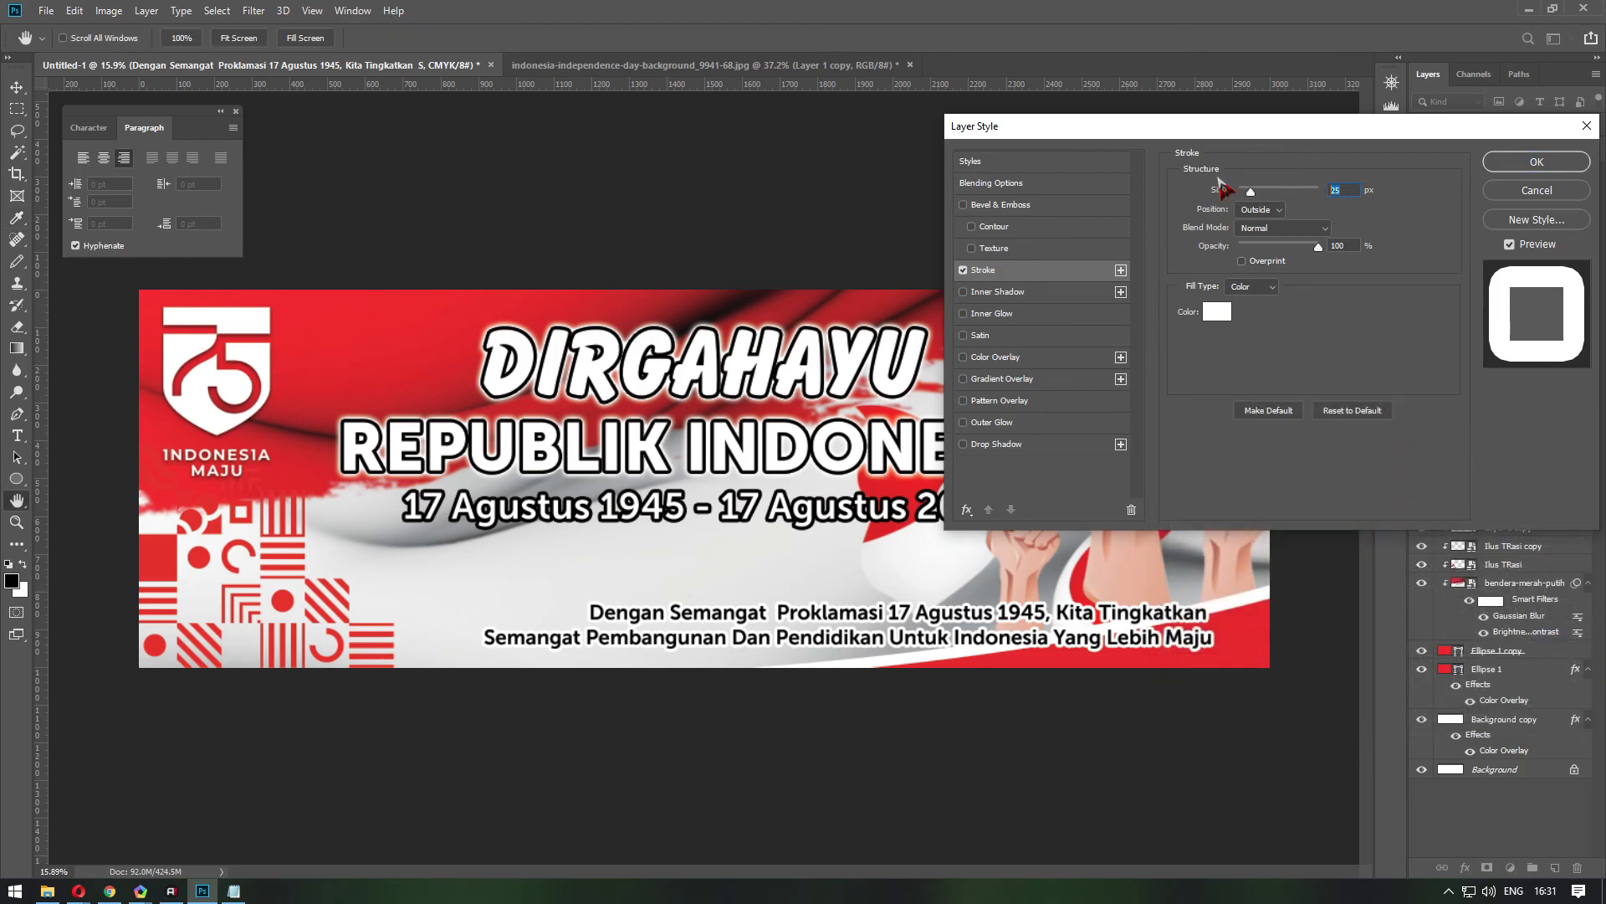
click(1536, 161)
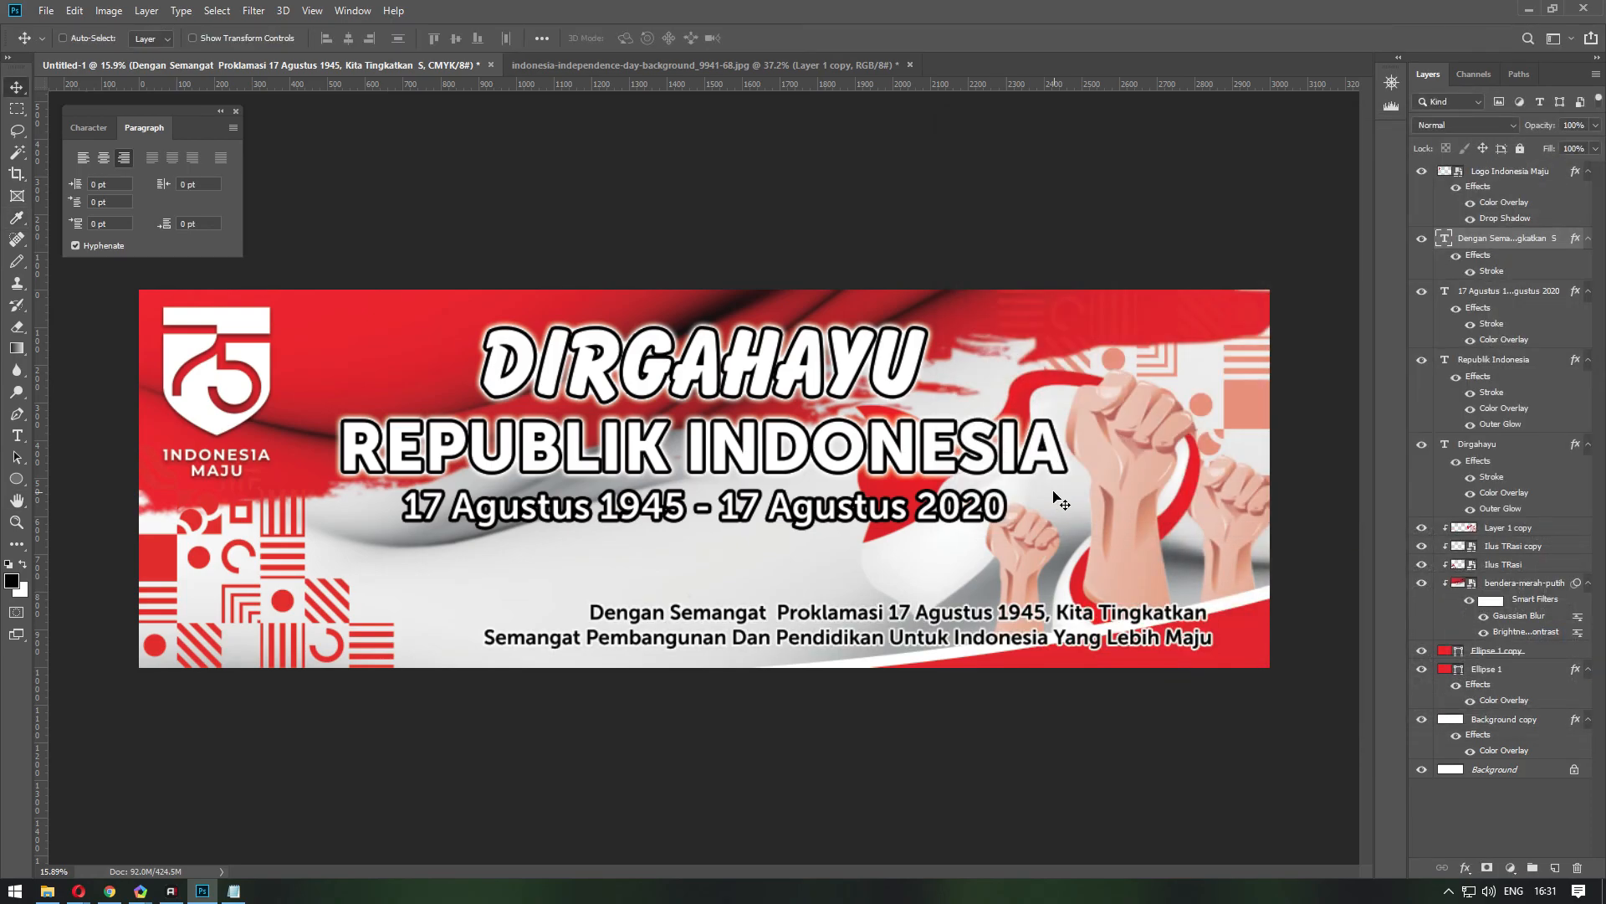
Preview the whole banner in full-screen mode, fitted to the screen, and return to the standard view.
key(f)
key(f)
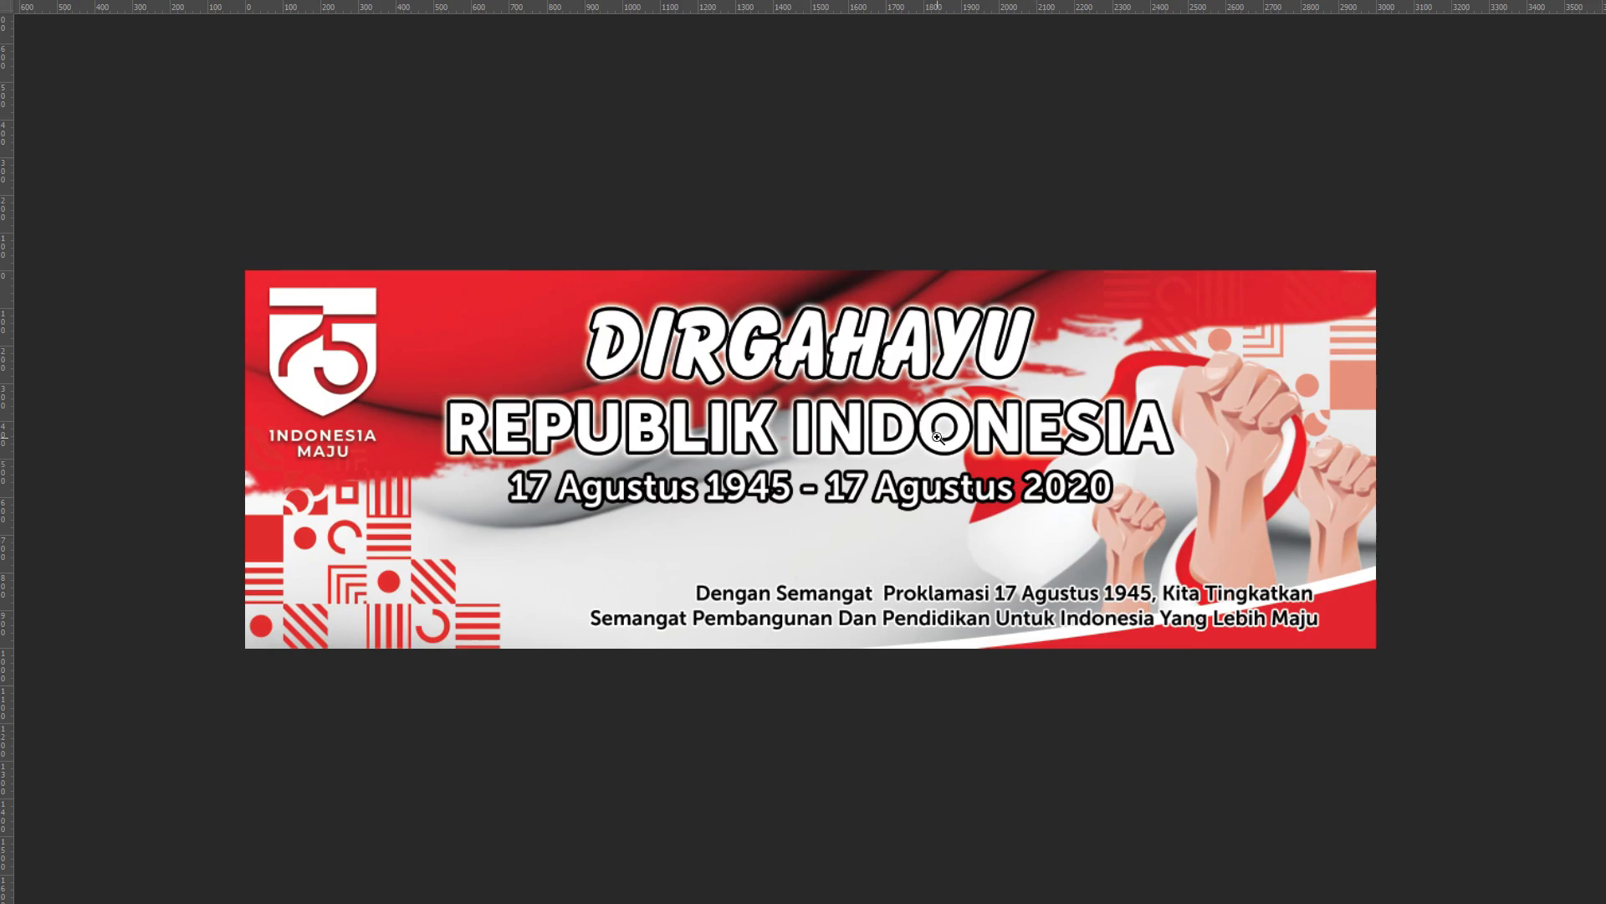
right_click(937, 437)
click(971, 469)
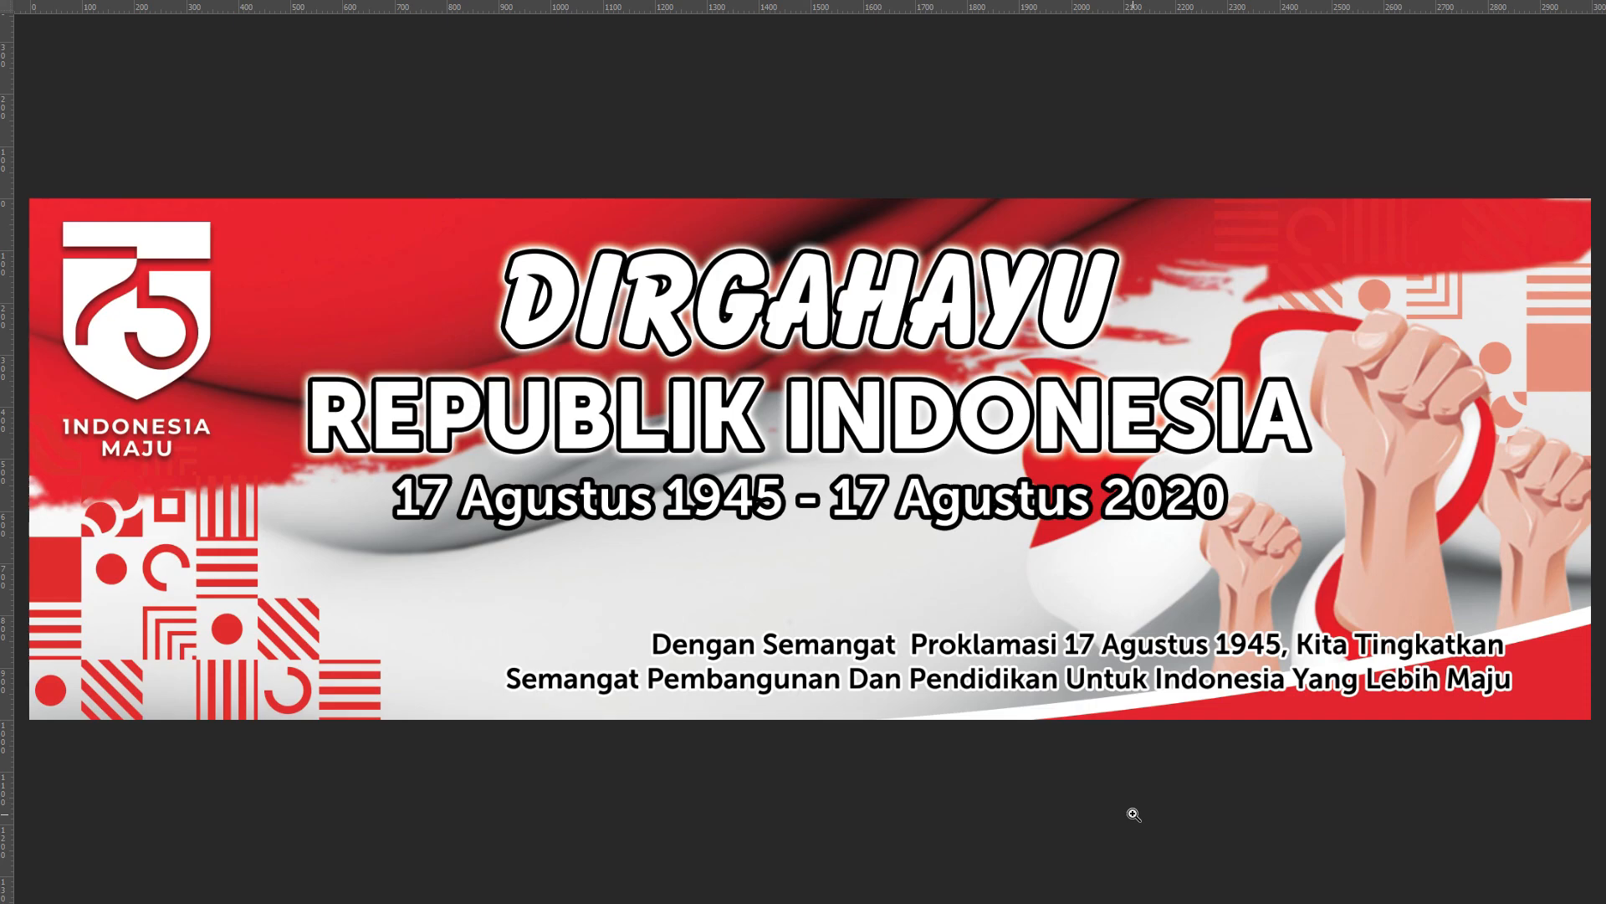
key(f)
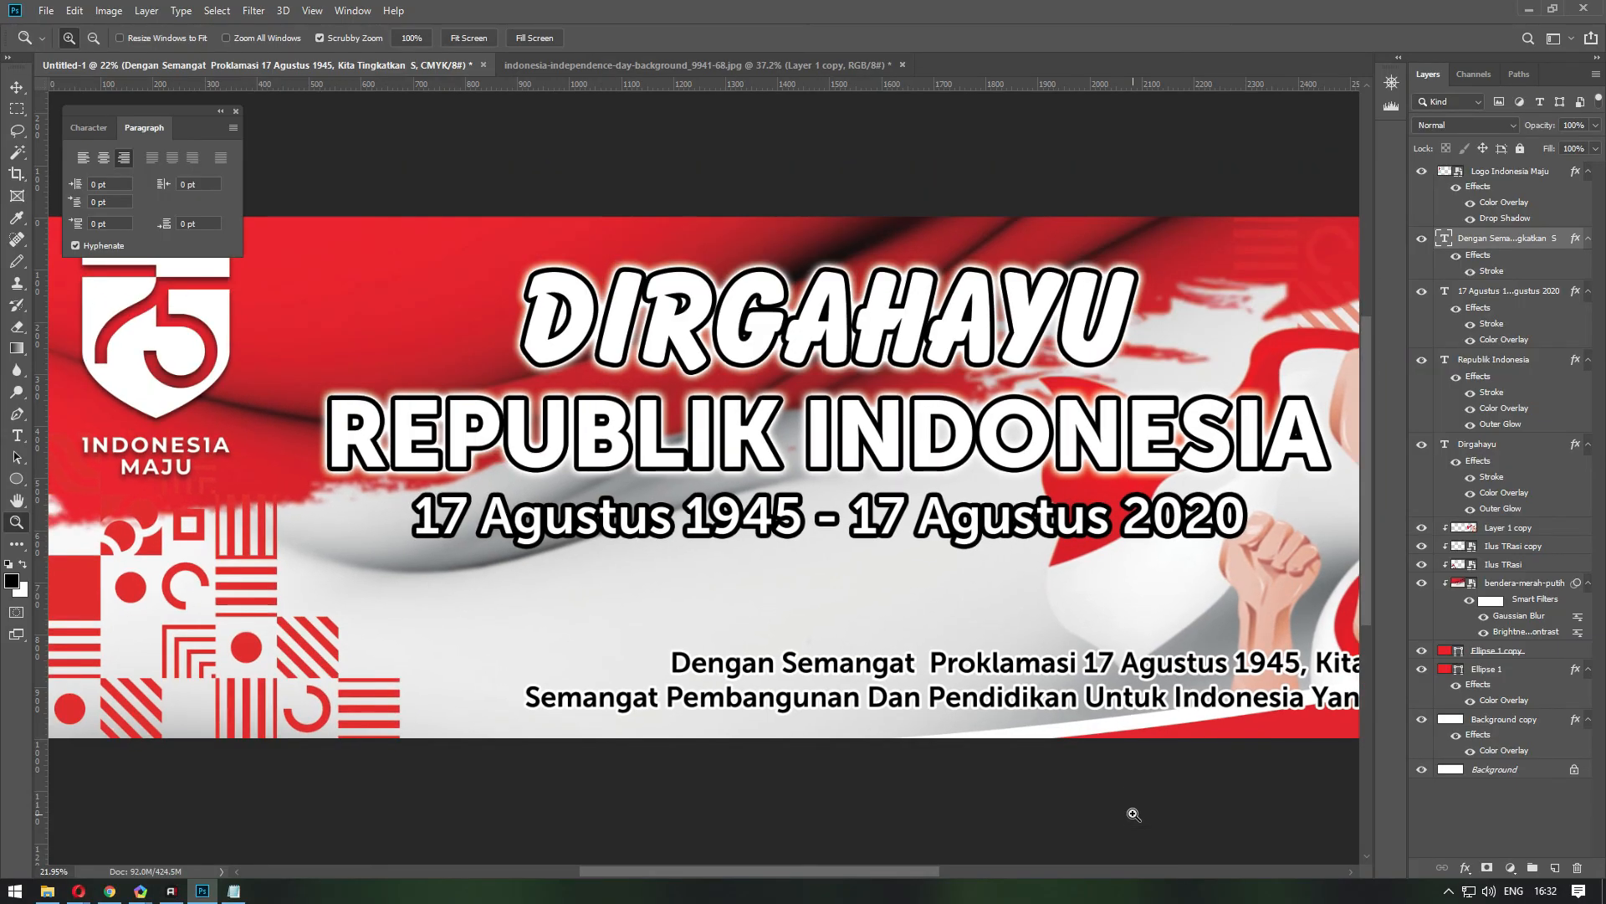